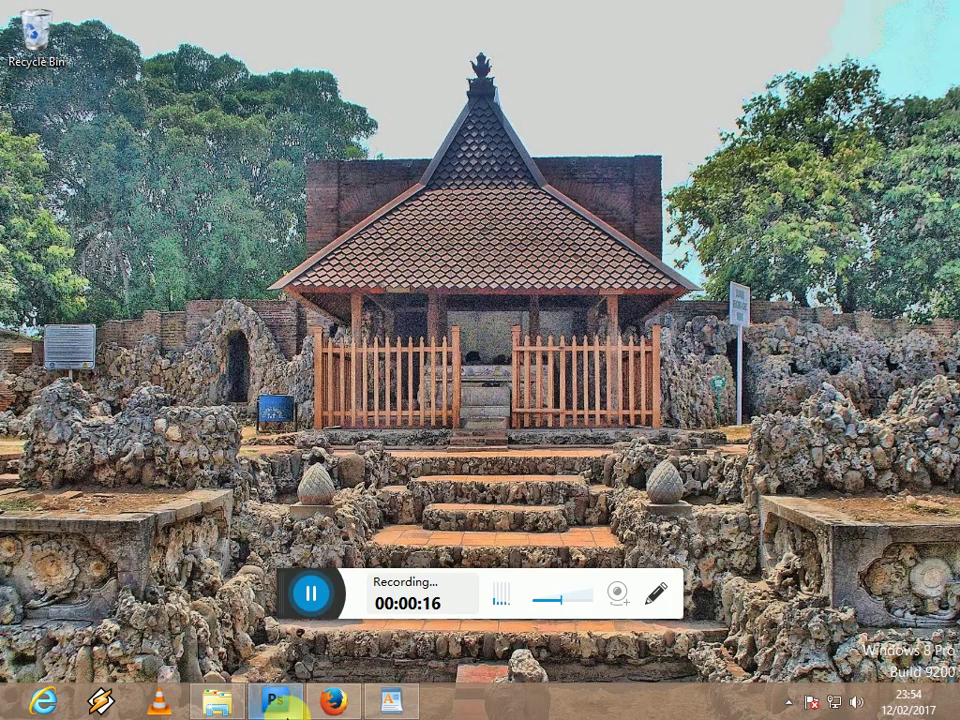
Open the photo DSC_0959 from the New folder in the Videos library in Photoshop
left_click(284, 704)
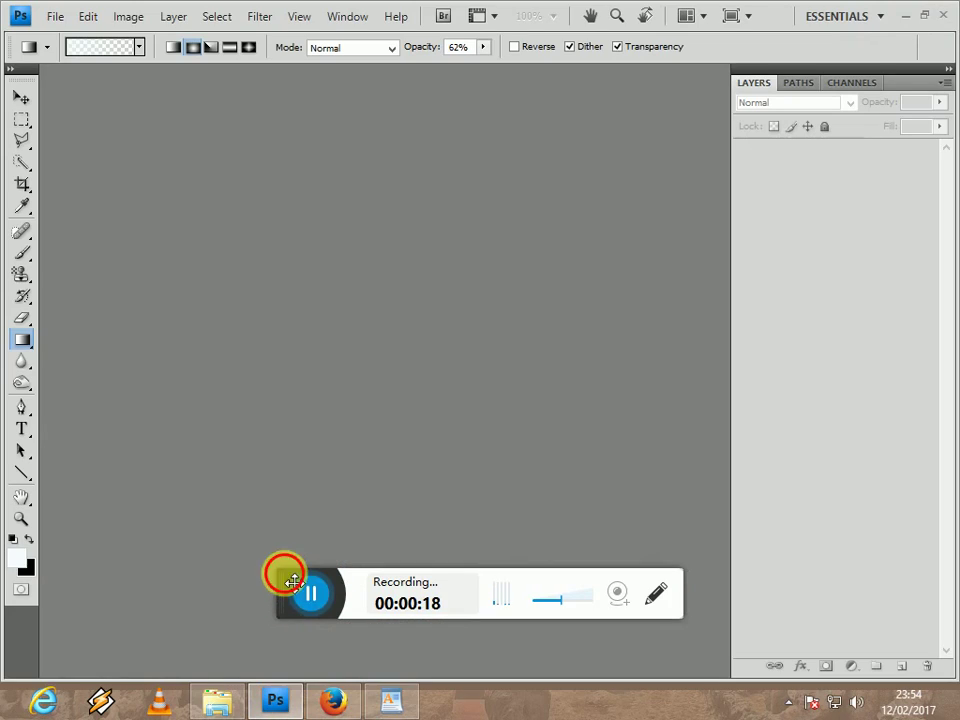
left_click_drag(293, 582, 463, 704)
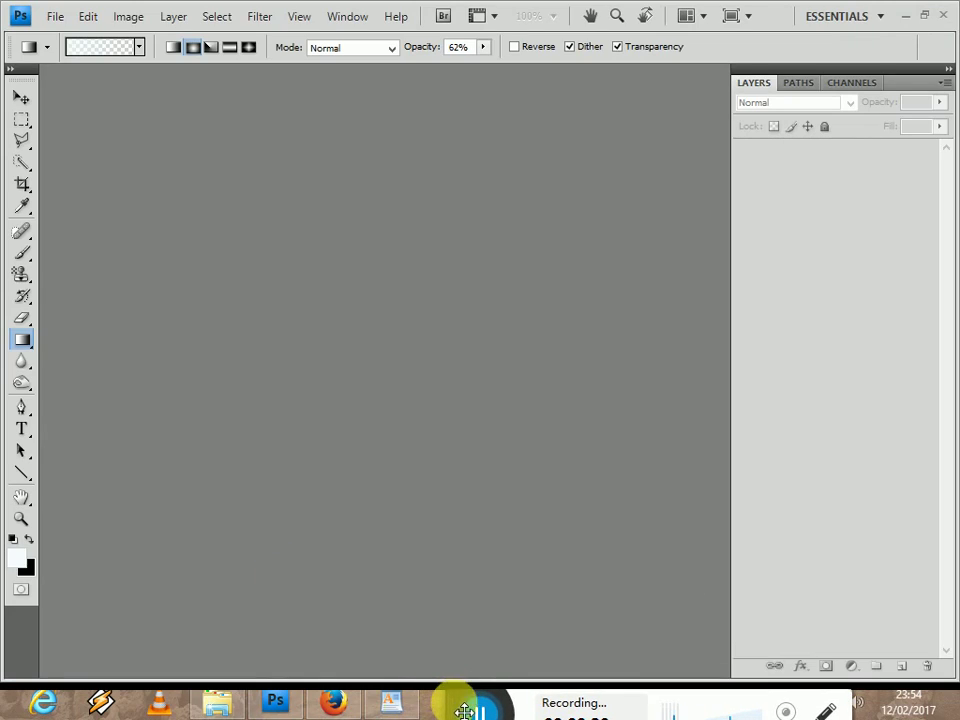
left_click(228, 705)
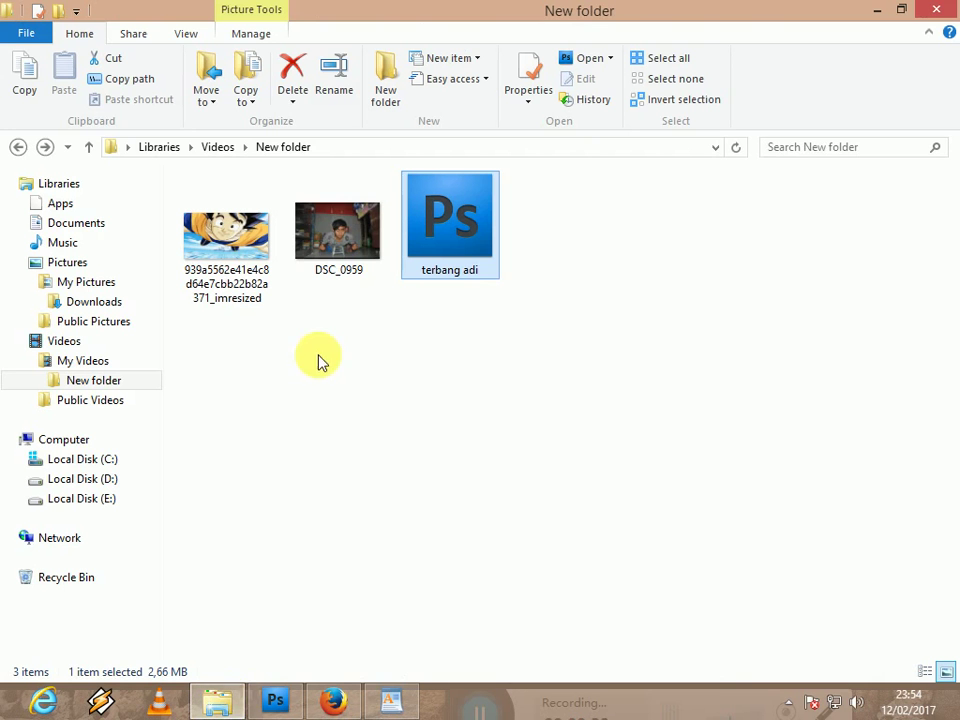
left_click_drag(338, 240, 396, 414)
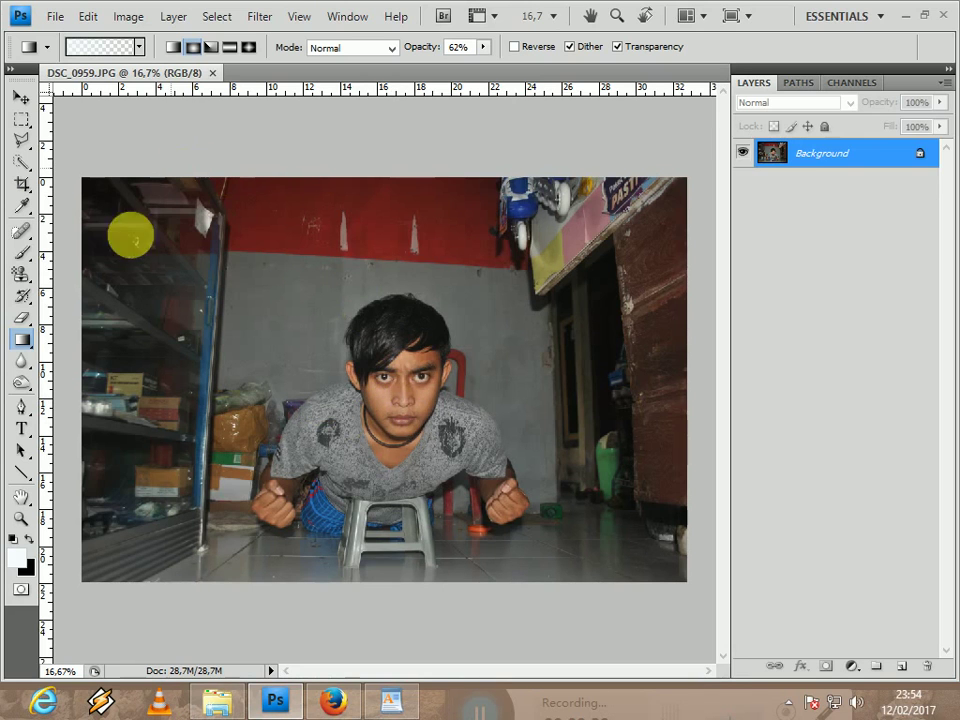
Convert the locked Background into the regular layer Layer 0 and duplicate it as Layer 0 copy
double_click(873, 160)
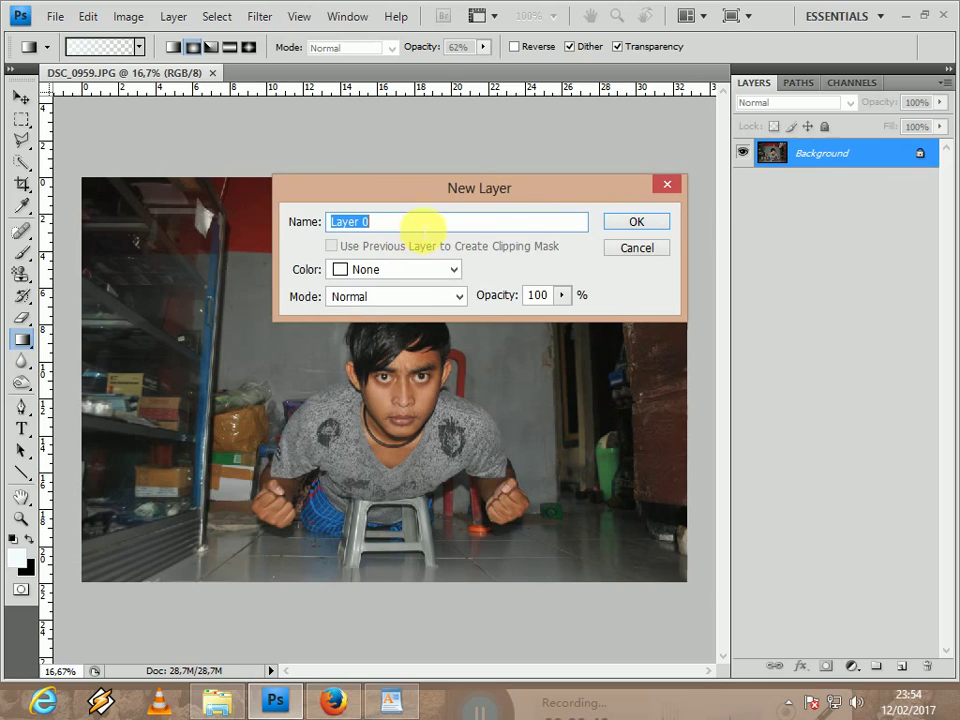
left_click(632, 223)
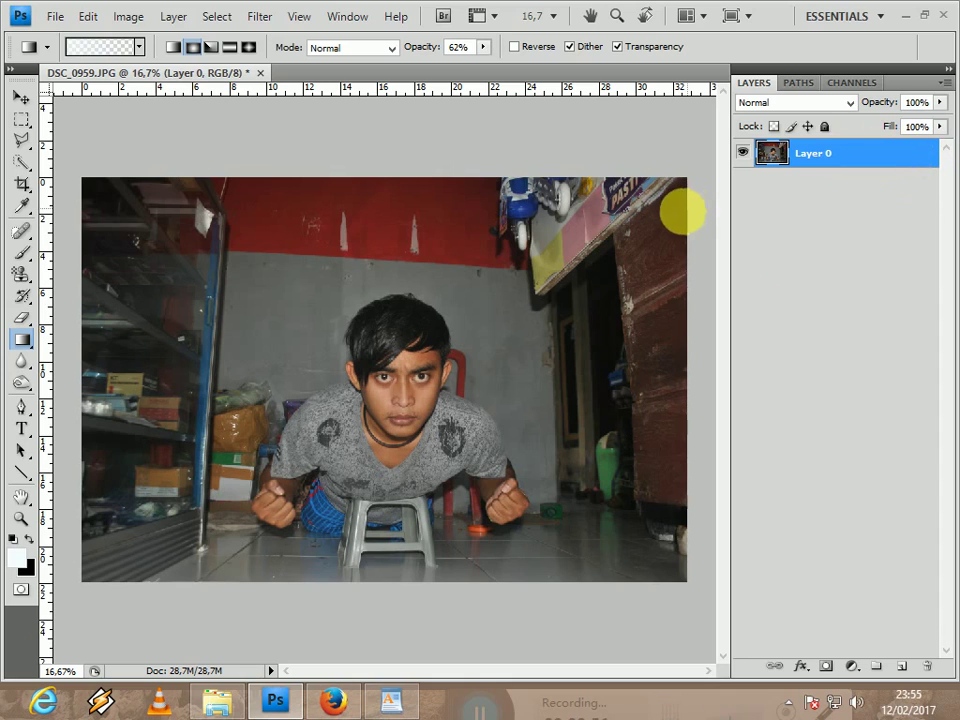
right_click(806, 168)
left_click(810, 160)
right_click(810, 158)
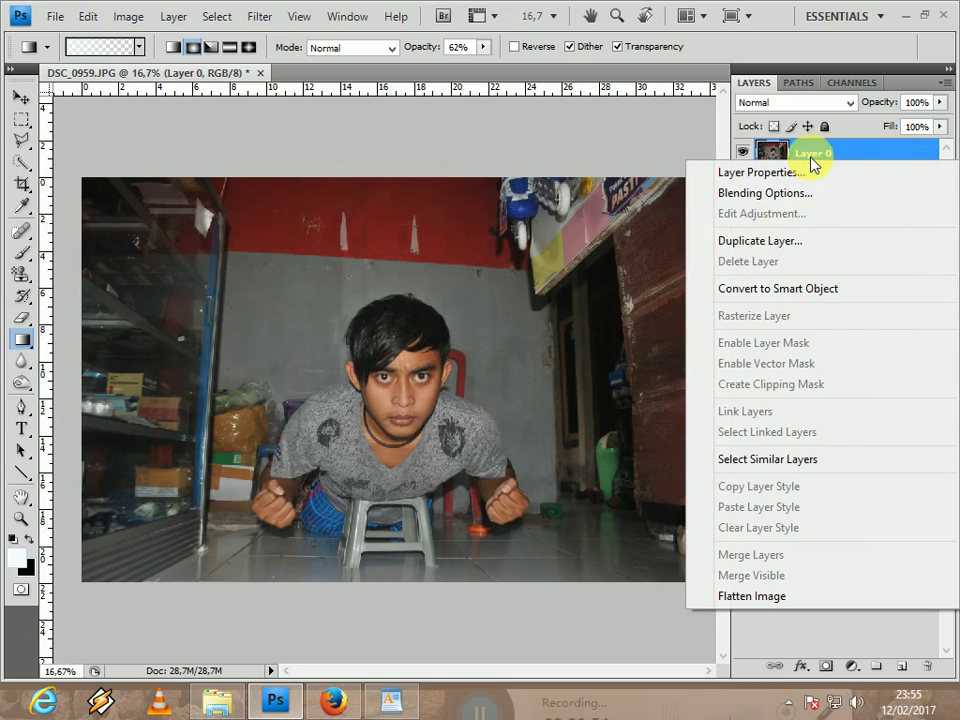
left_click(766, 249)
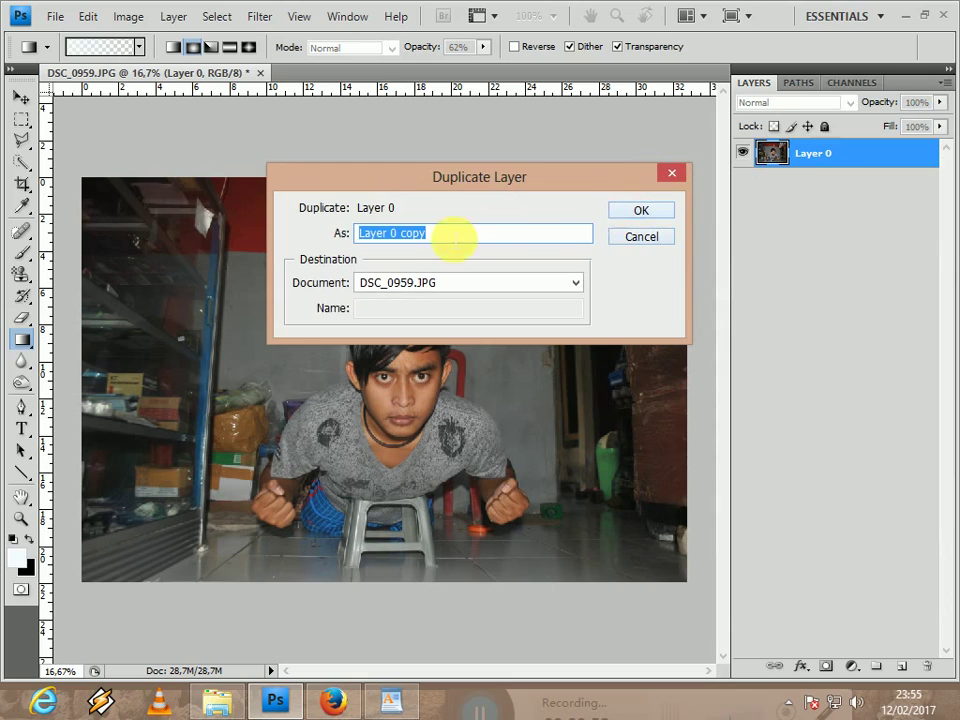
left_click(632, 211)
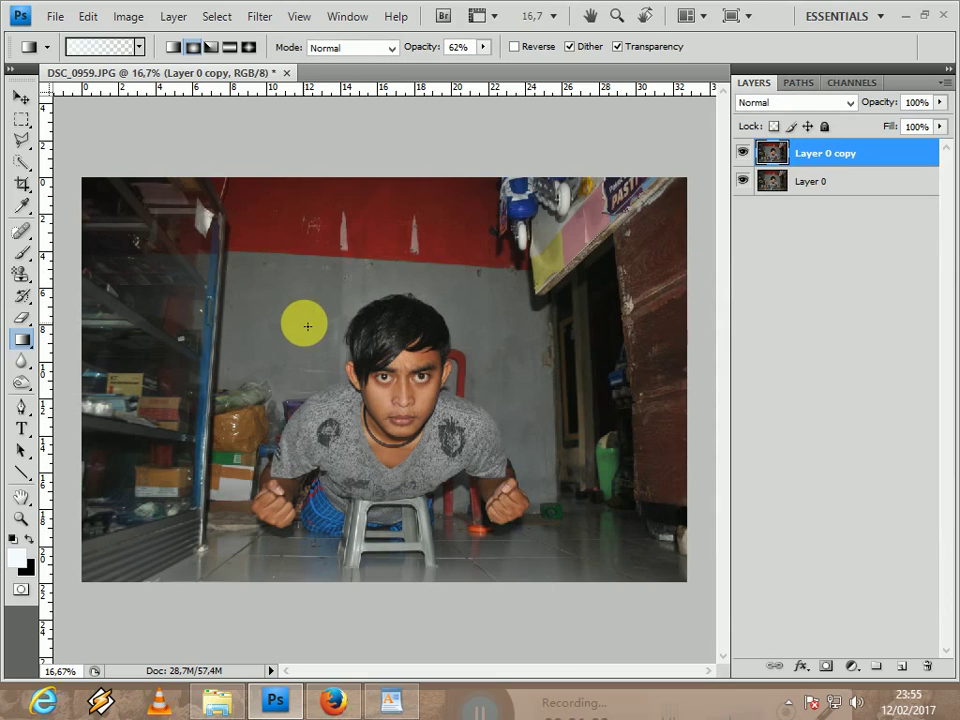
Select a patch of the wall along the man's shoulder, beside the purple package, with the Polygonal Lasso tool
key("ctrl+plus")
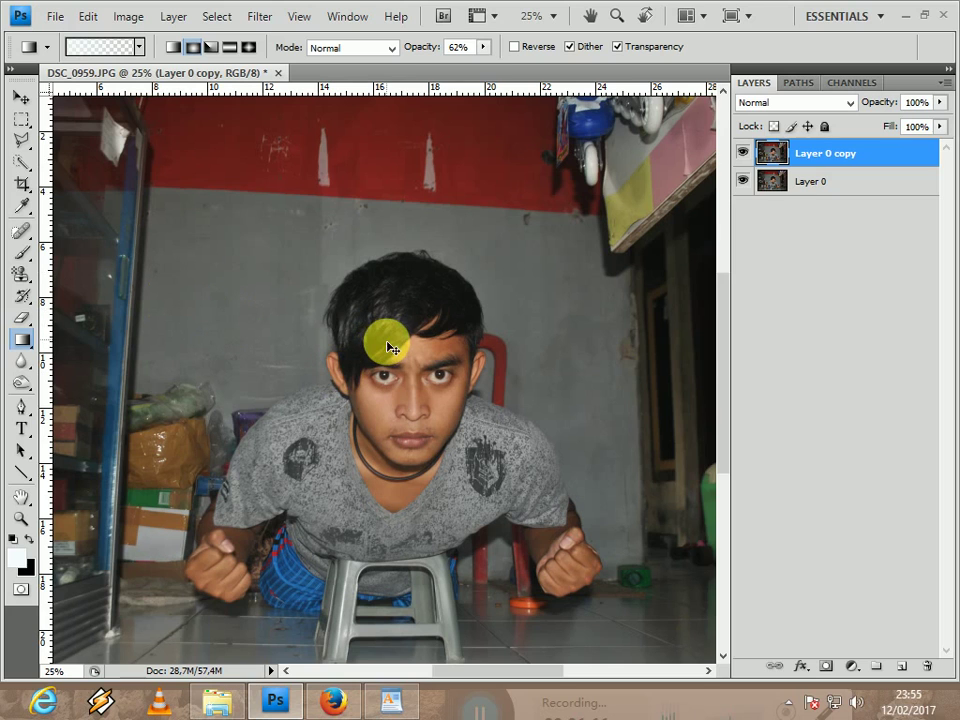
key("ctrl+plus")
left_click_drag(514, 672, 507, 679)
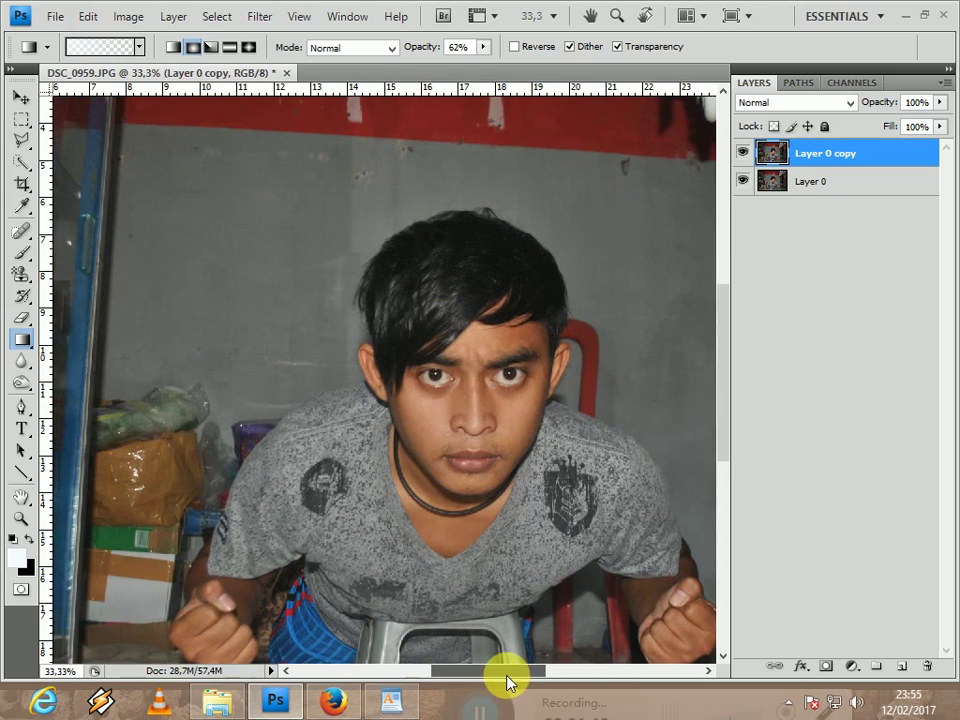
left_click(24, 142)
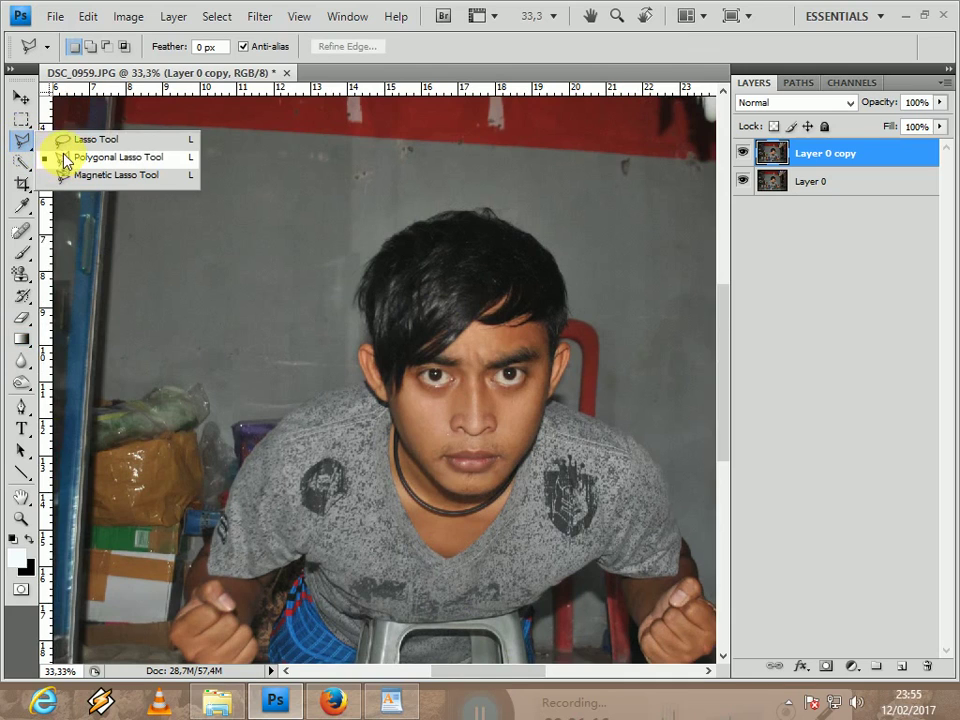
left_click(66, 160)
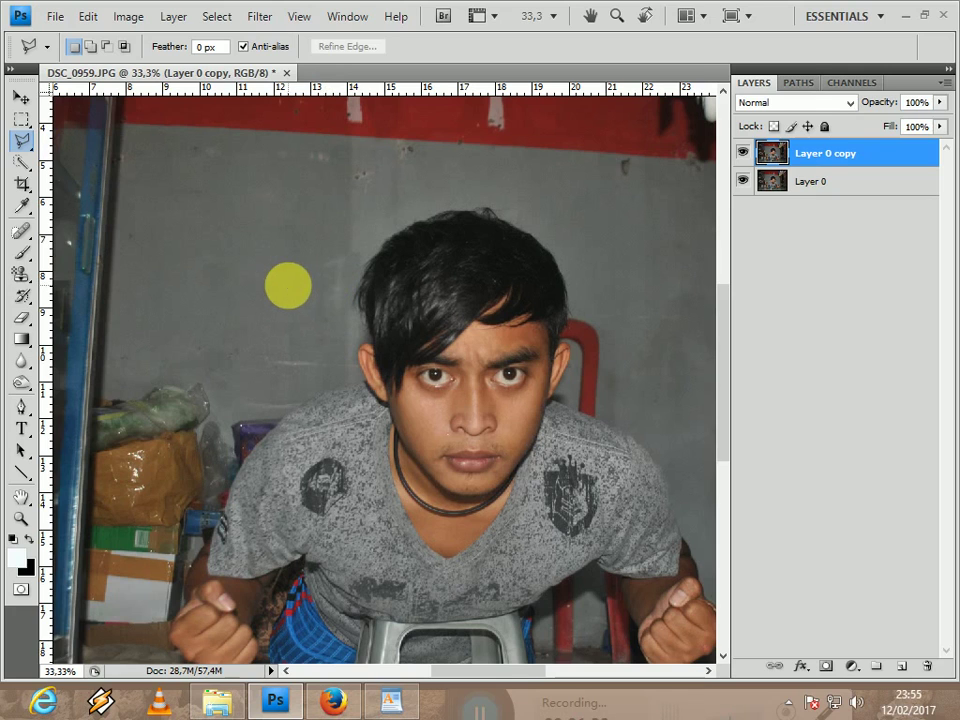
key("ctrl+plus")
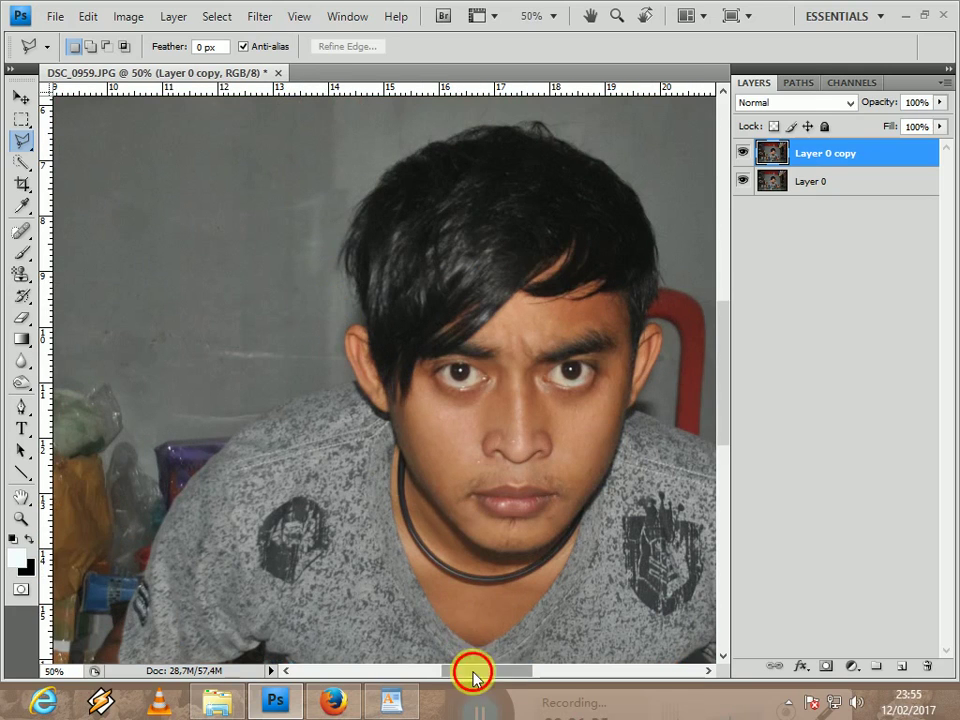
left_click_drag(473, 675, 456, 673)
key("ctrl+plus")
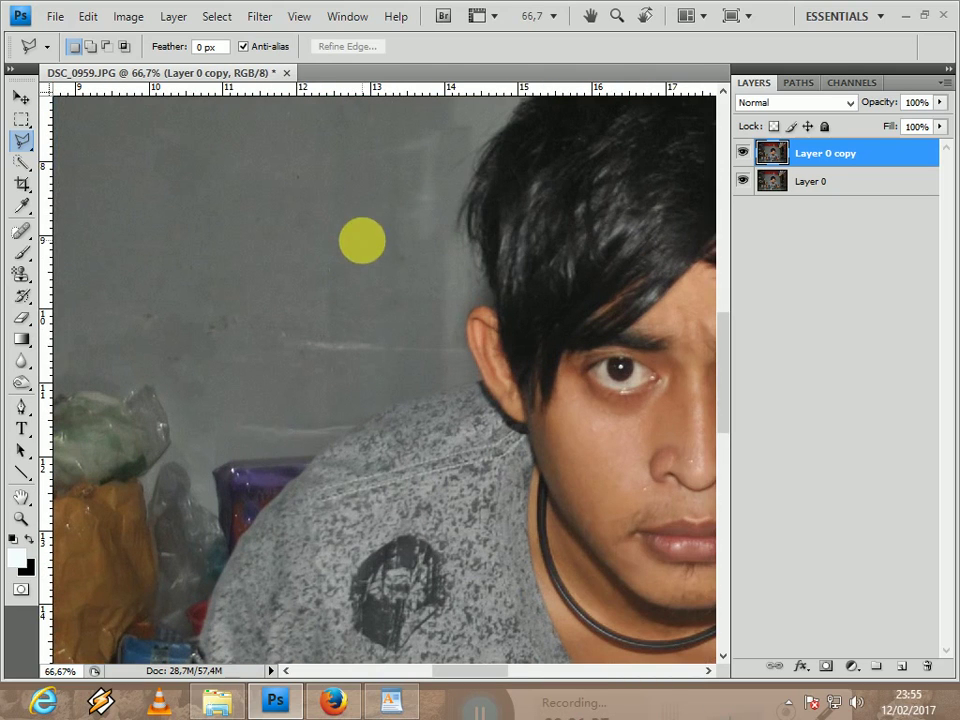
left_click(362, 241)
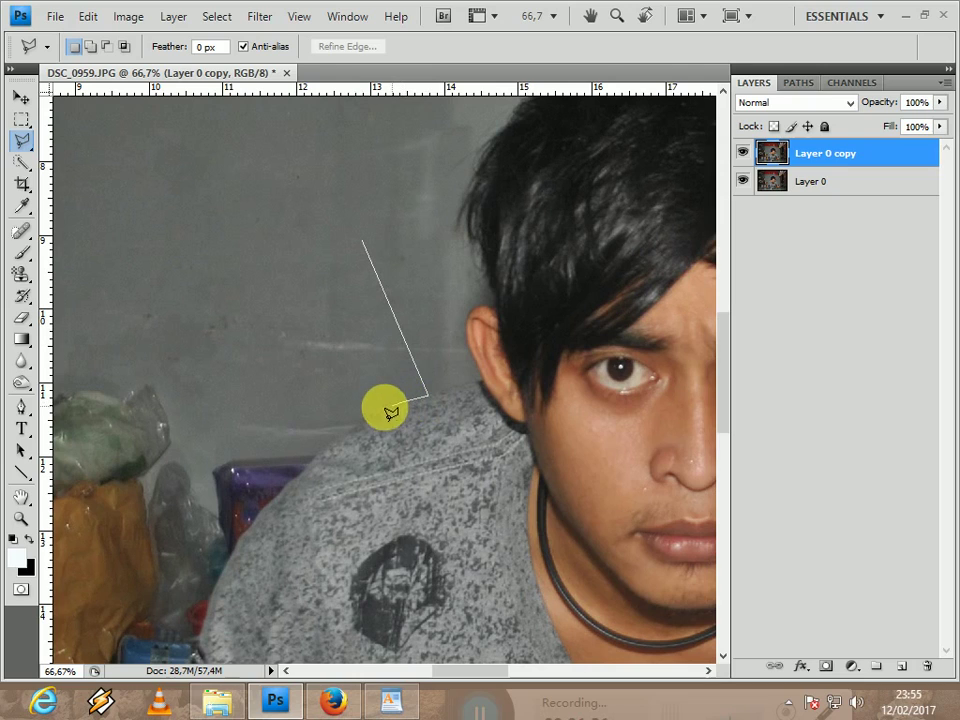
left_click(318, 455)
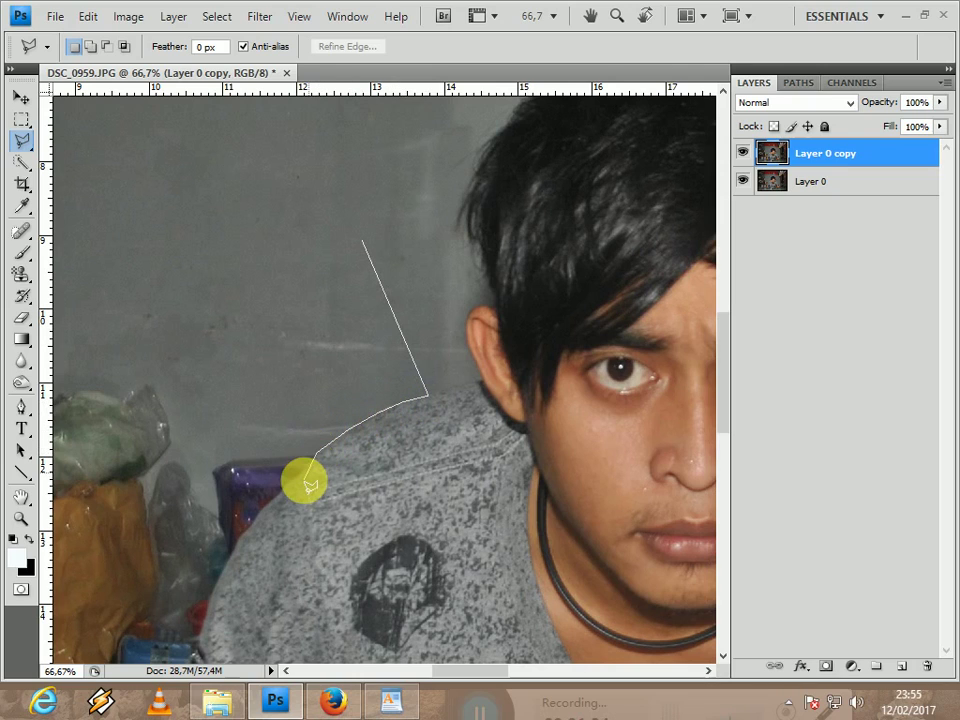
left_click(280, 500)
left_click(243, 537)
left_click(218, 461)
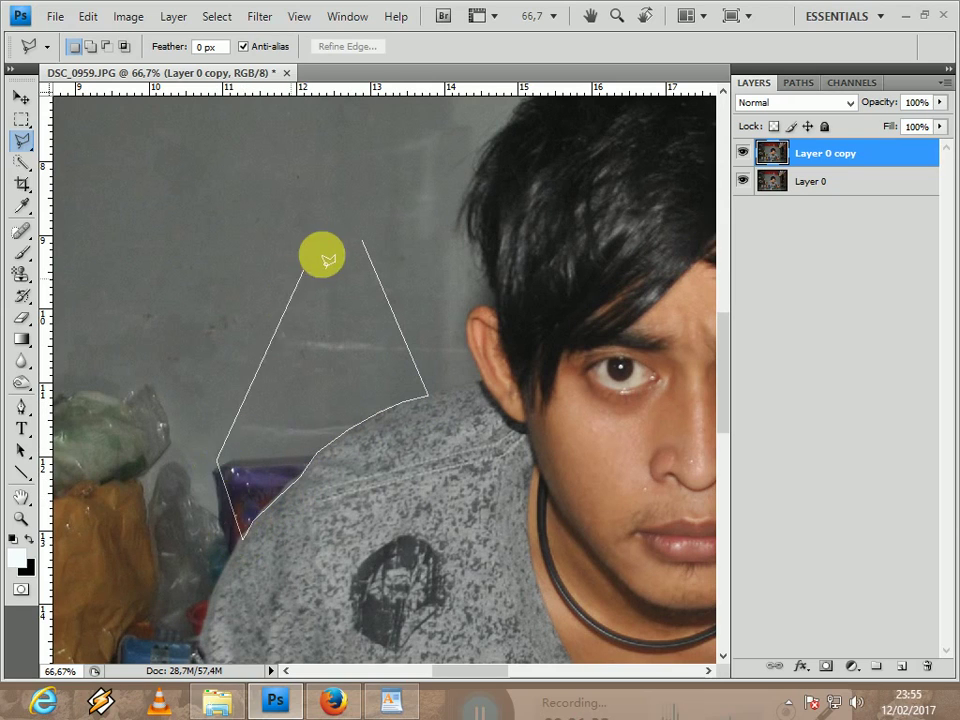
left_click(362, 241)
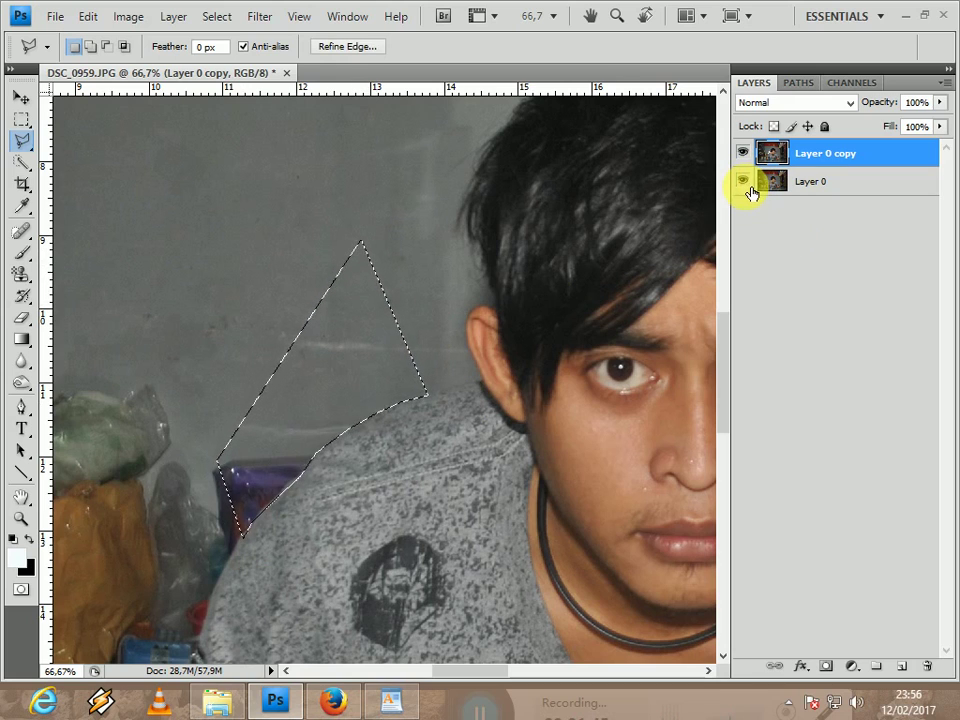
Hide Layer 0, clear the selected wall patch from Layer 0 copy and remove the selection
left_click(746, 184)
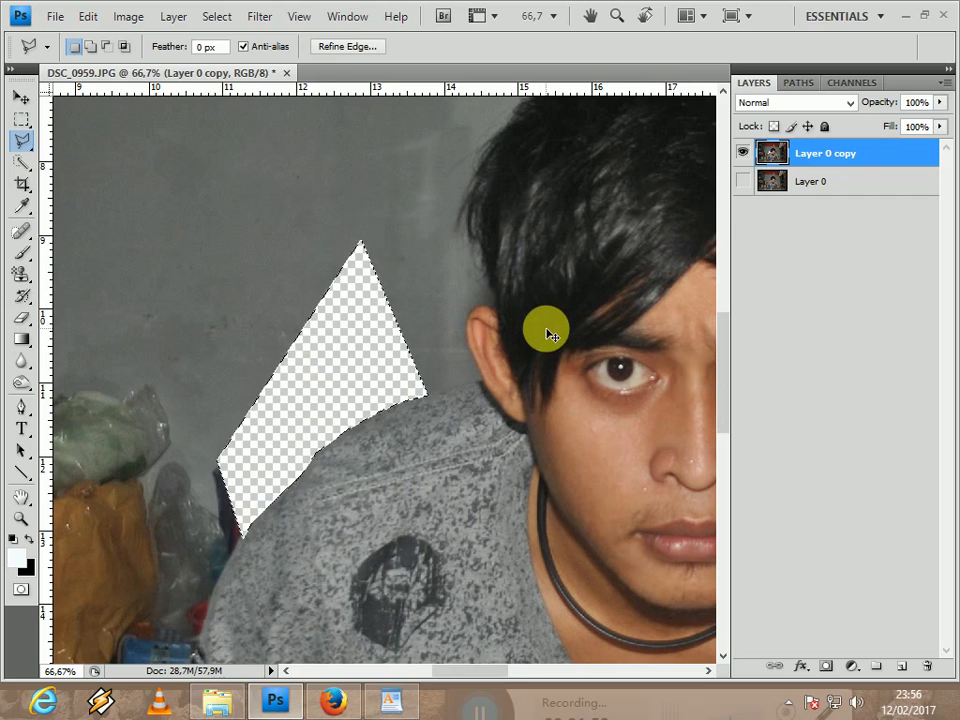
scroll(548, 334, "down", 2)
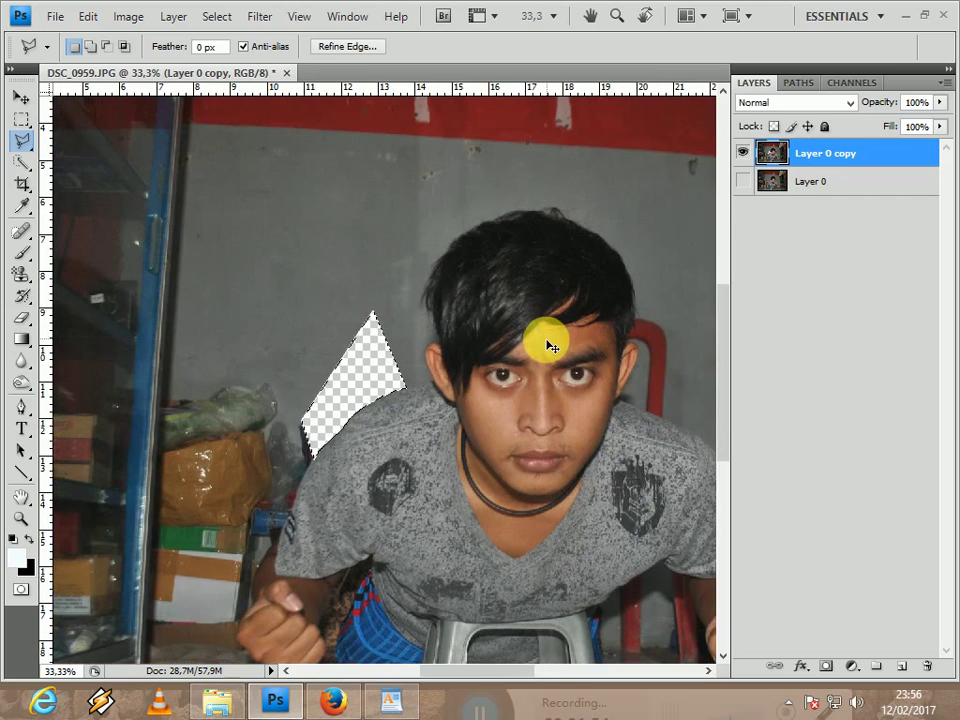
scroll(548, 348, "down", 1)
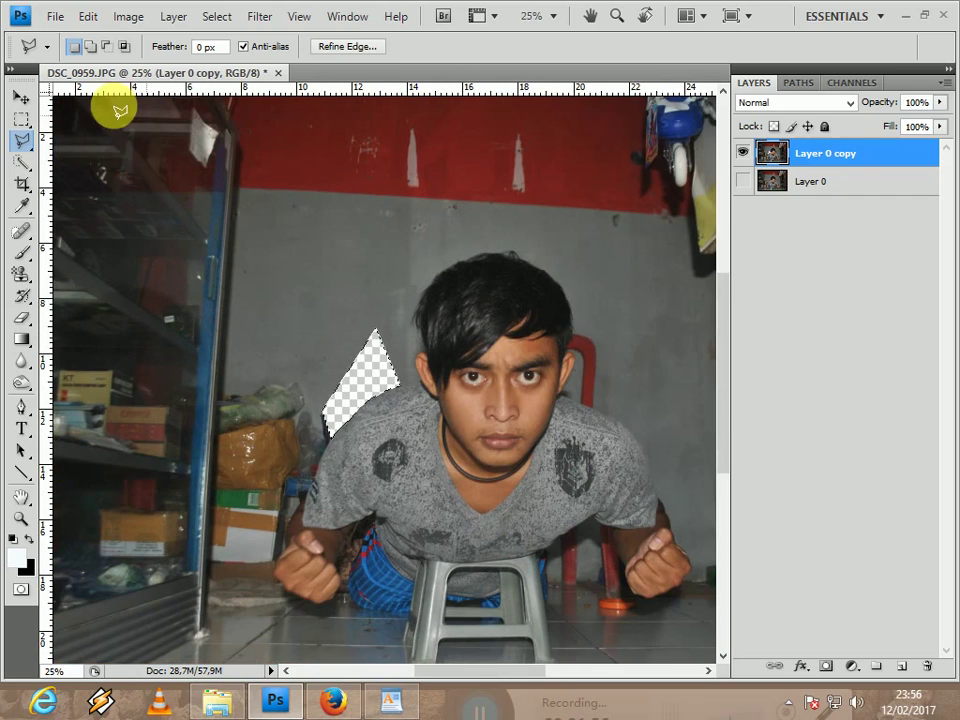
left_click(21, 119)
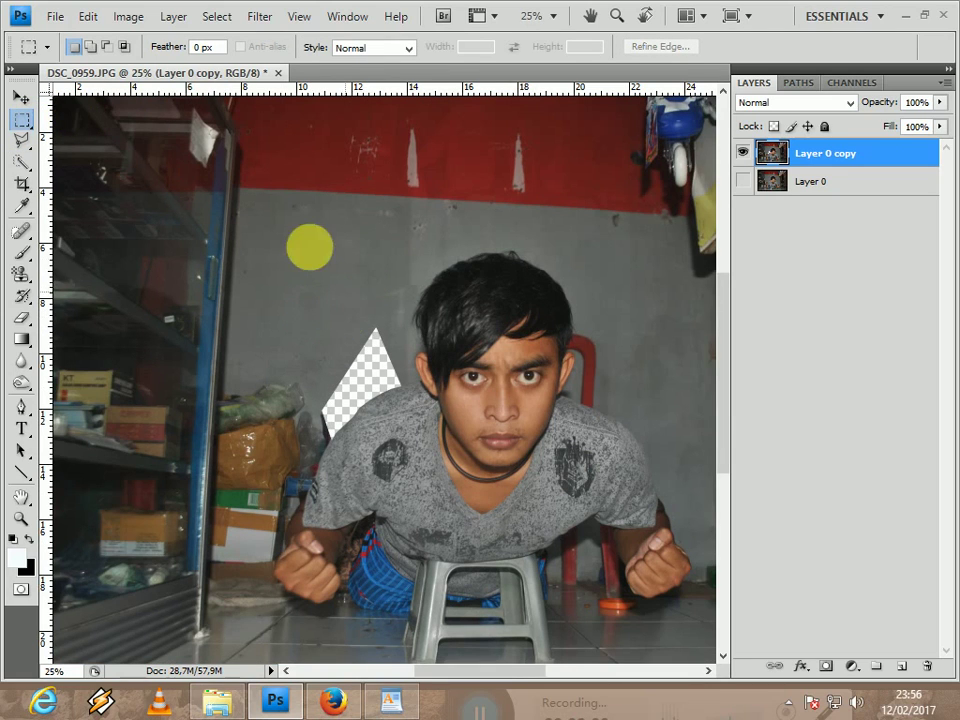
Open the Photoshop file terbang adi from the New folder in the file explorer
left_click(241, 697)
left_click(428, 258)
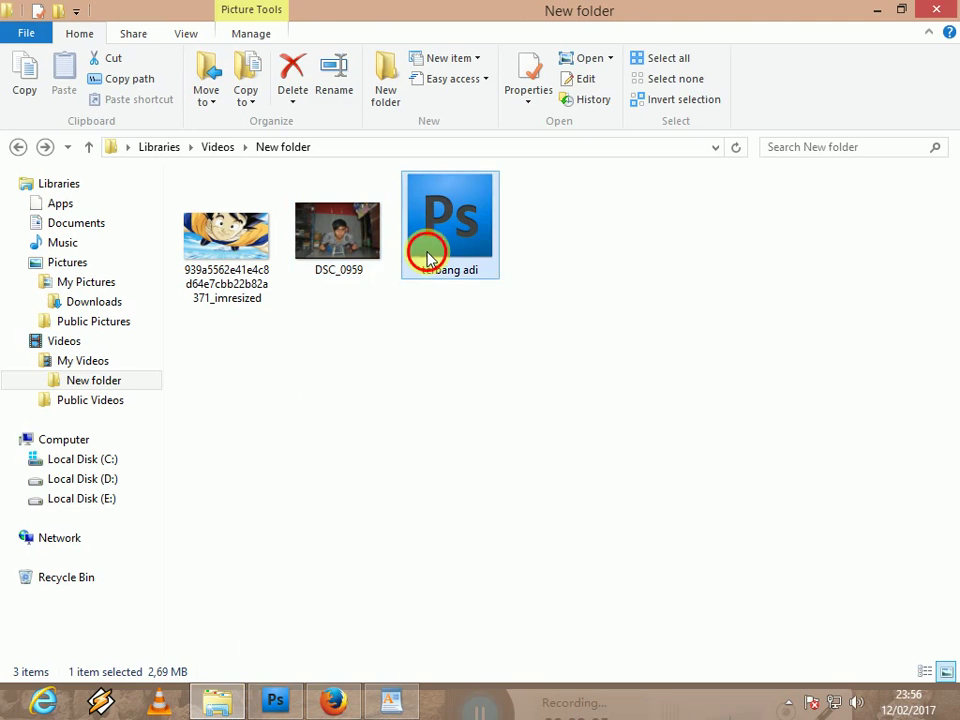
double_click(428, 250)
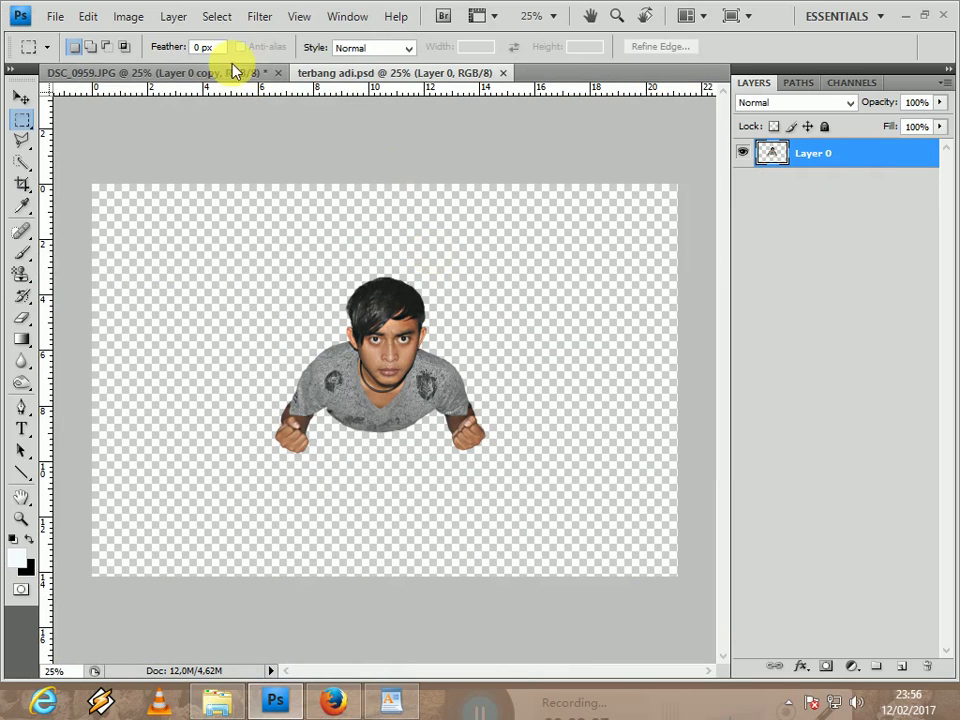
Float the terbang adi.psd document, copy its cut-out man into DSC_0959.JPG with the Move tool, and close the source document
left_click(364, 72)
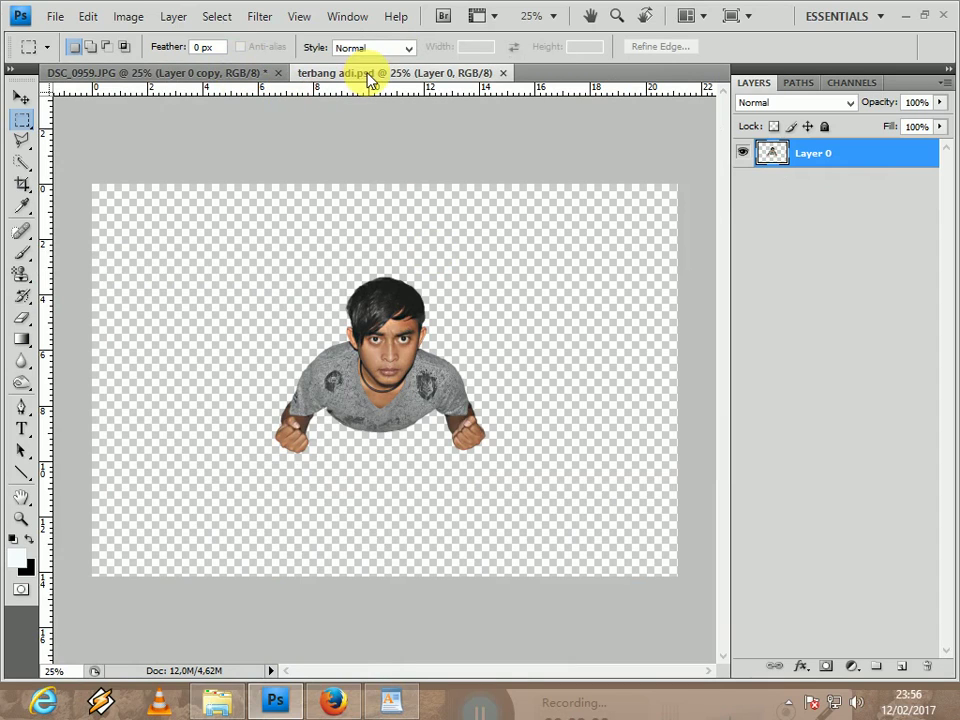
left_click(24, 97)
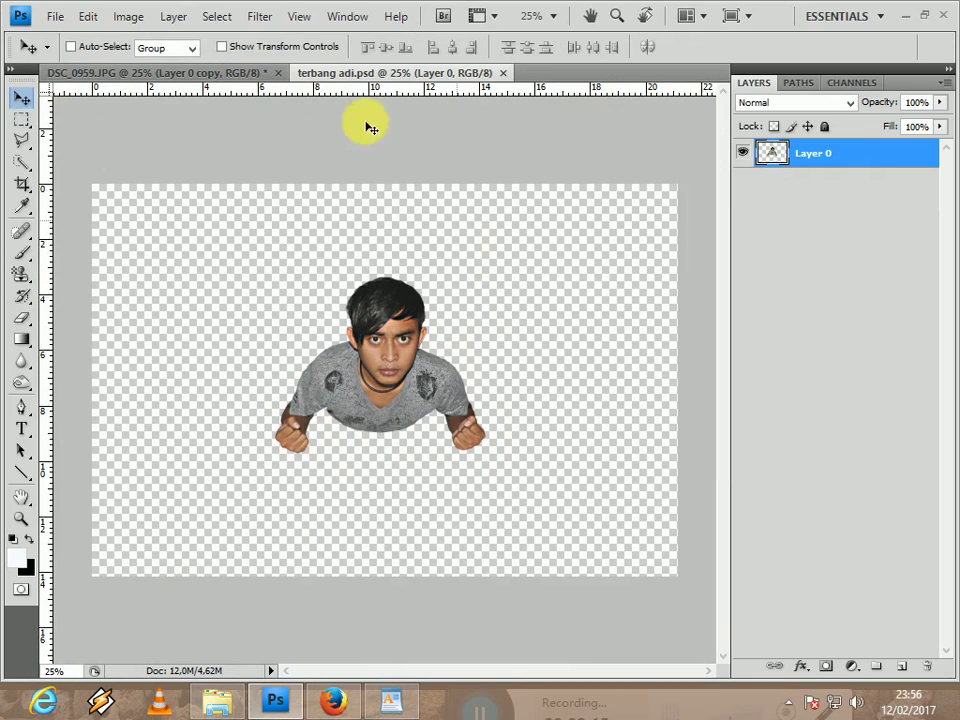
left_click_drag(352, 95, 418, 375)
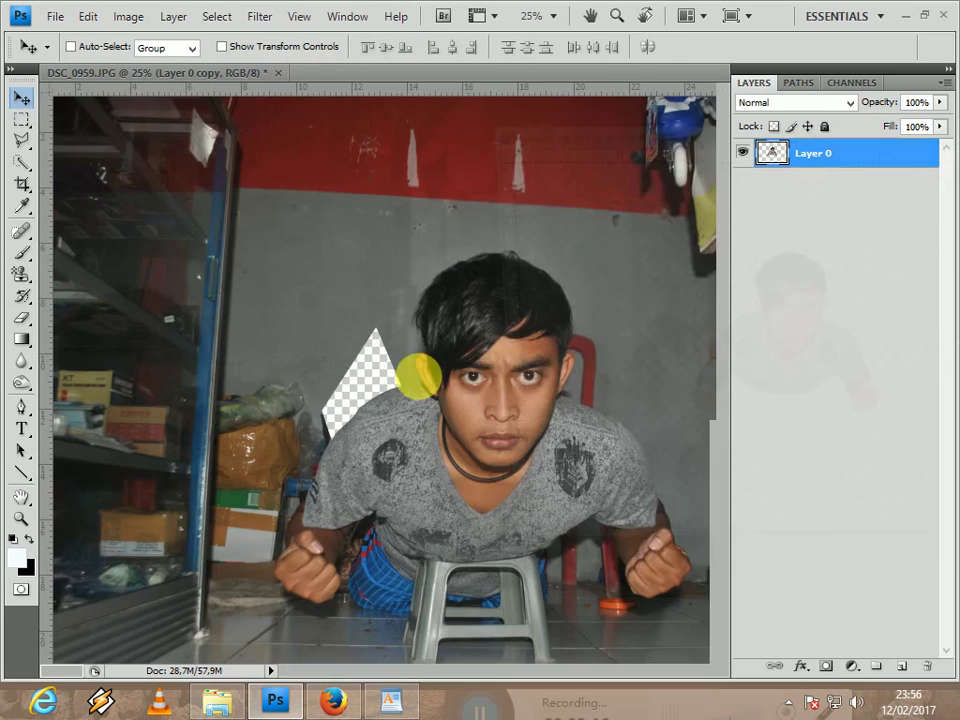
left_click(754, 341)
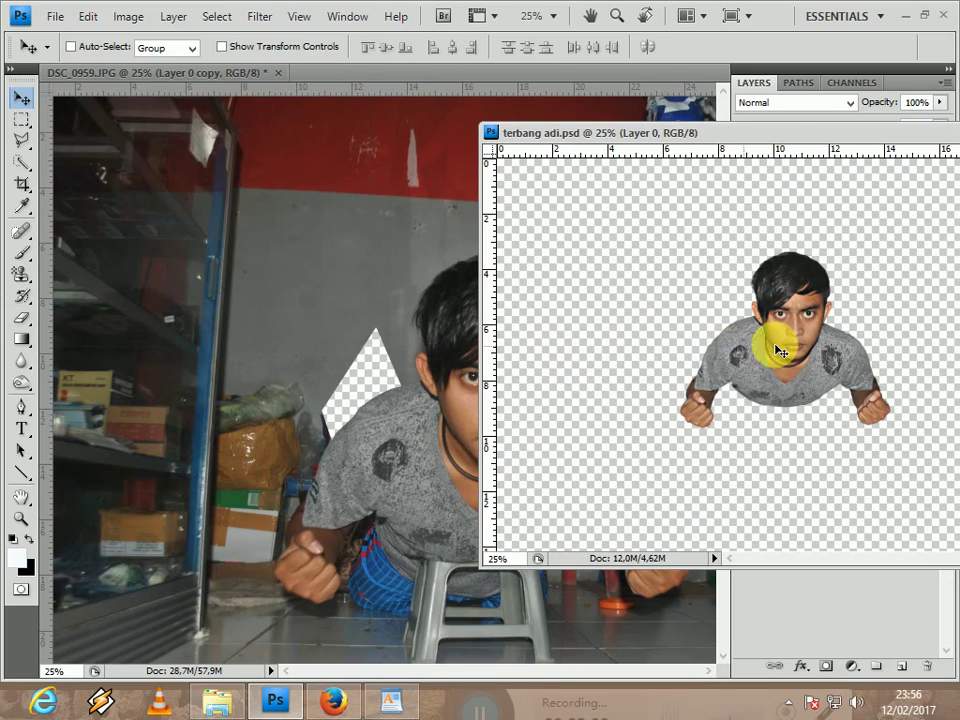
left_click_drag(776, 343, 362, 376)
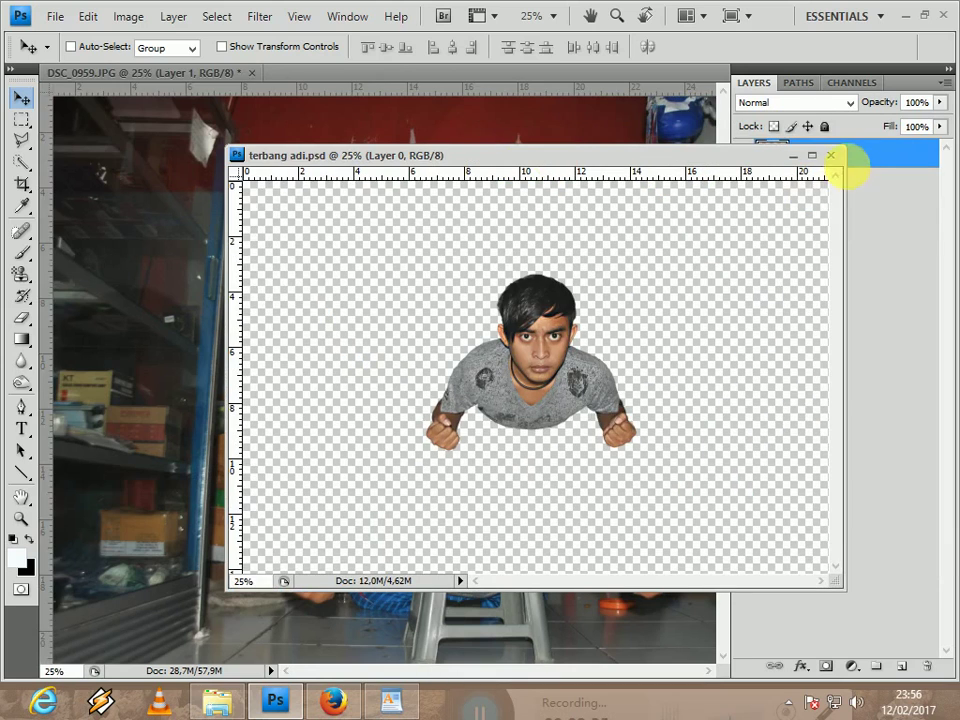
left_click(832, 155)
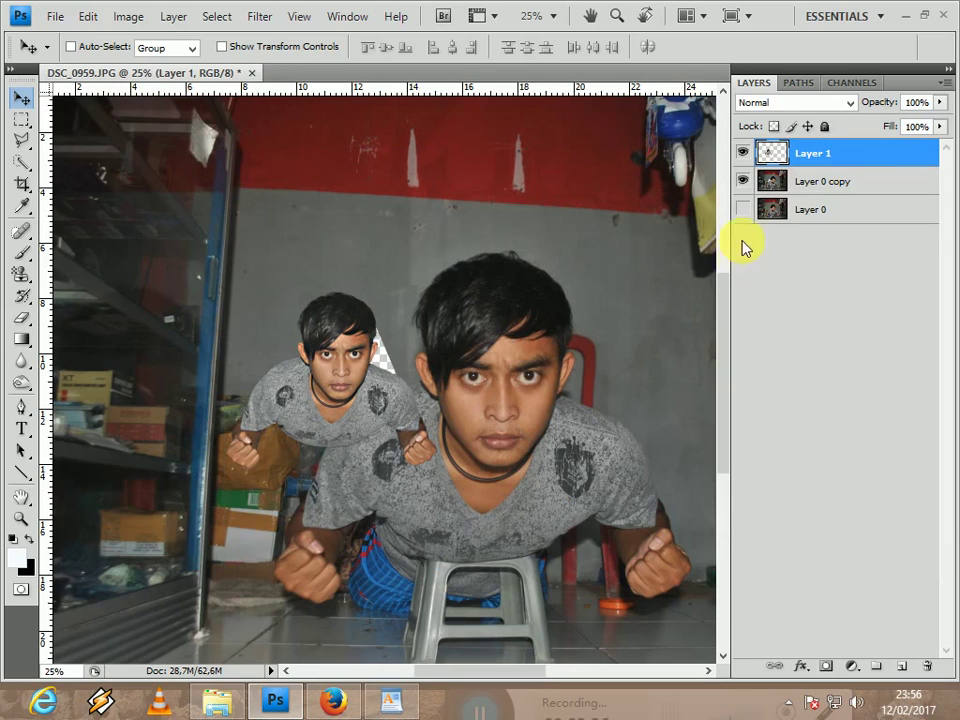
Delete the Layer 0 copy layer and make the layer with the cut-out man active
left_click(818, 193)
right_click(819, 192)
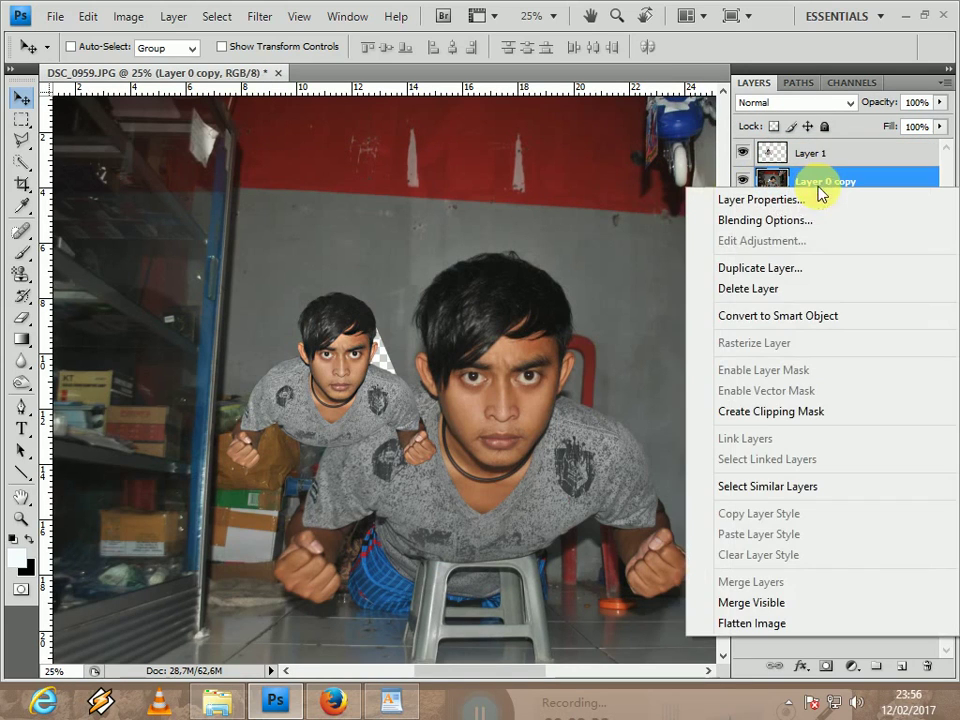
left_click(806, 289)
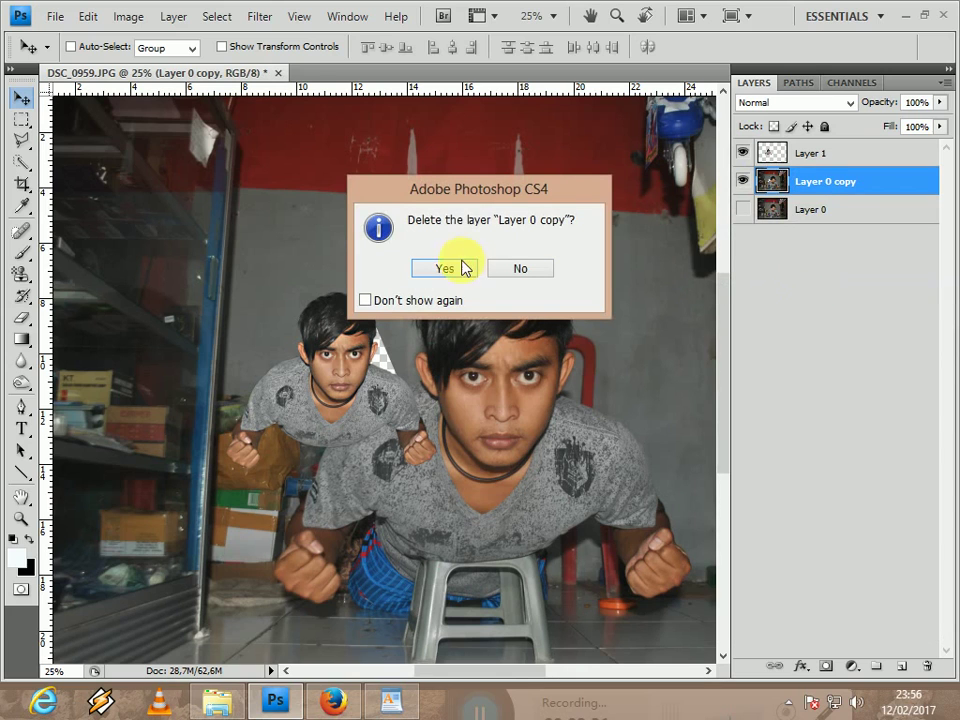
left_click(445, 268)
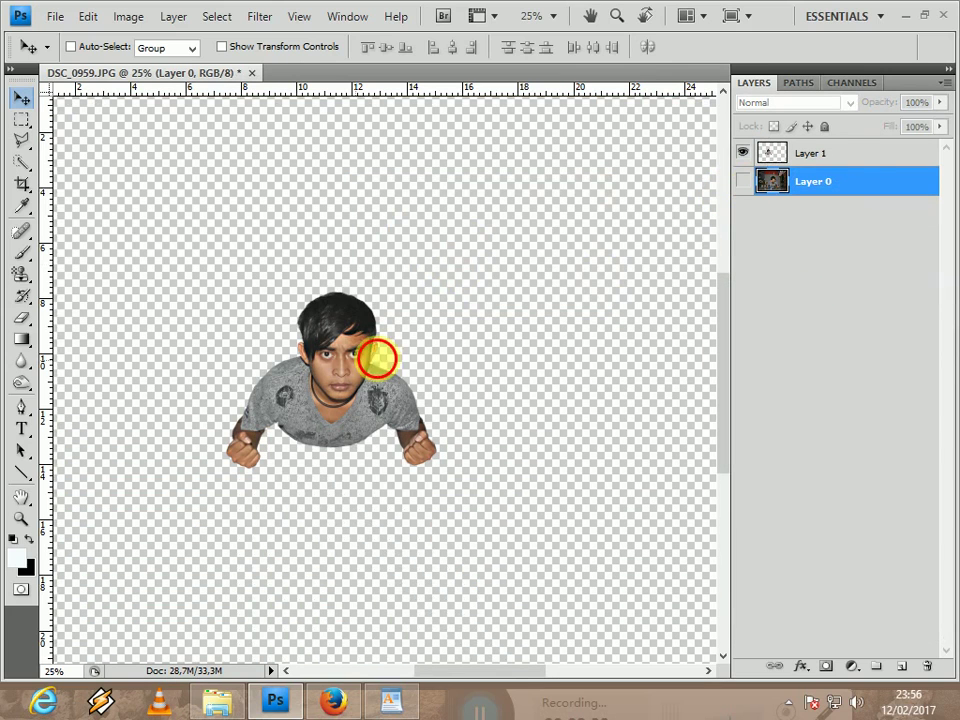
left_click(855, 162)
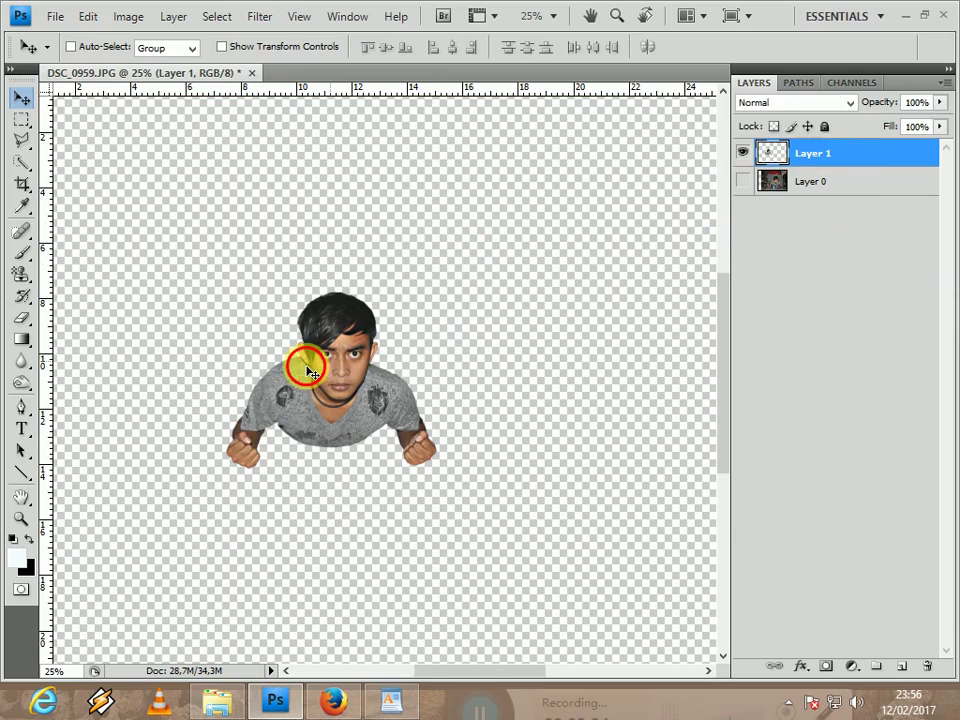
Move the cut-out man to the middle of the canvas and scale him proportionally to 133%
left_click_drag(307, 368, 446, 362)
key("ctrl+minus")
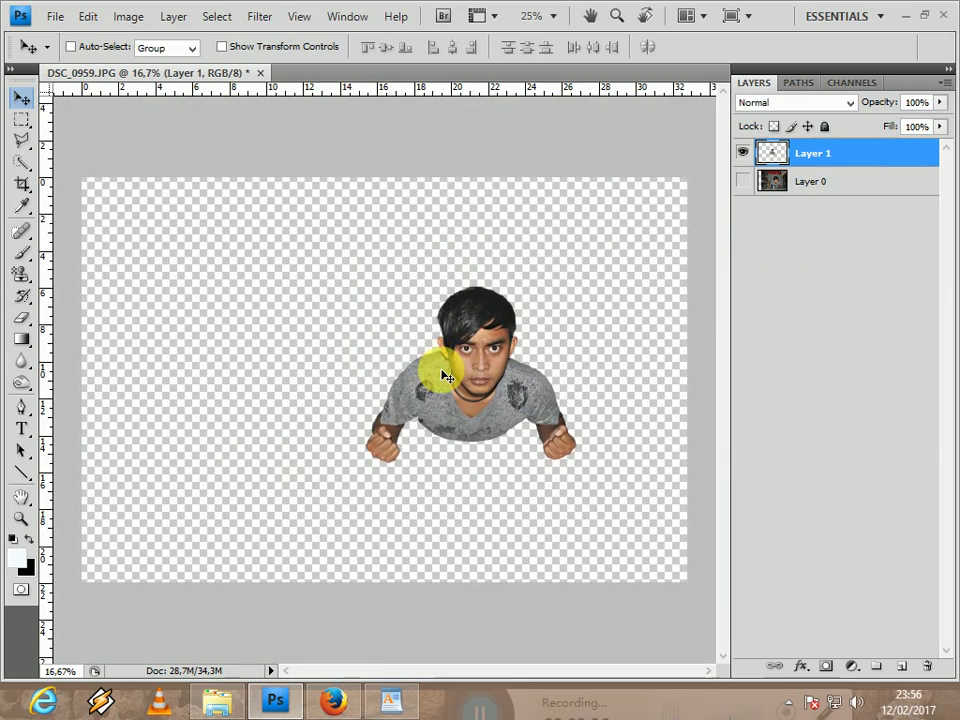
key("ctrl+z")
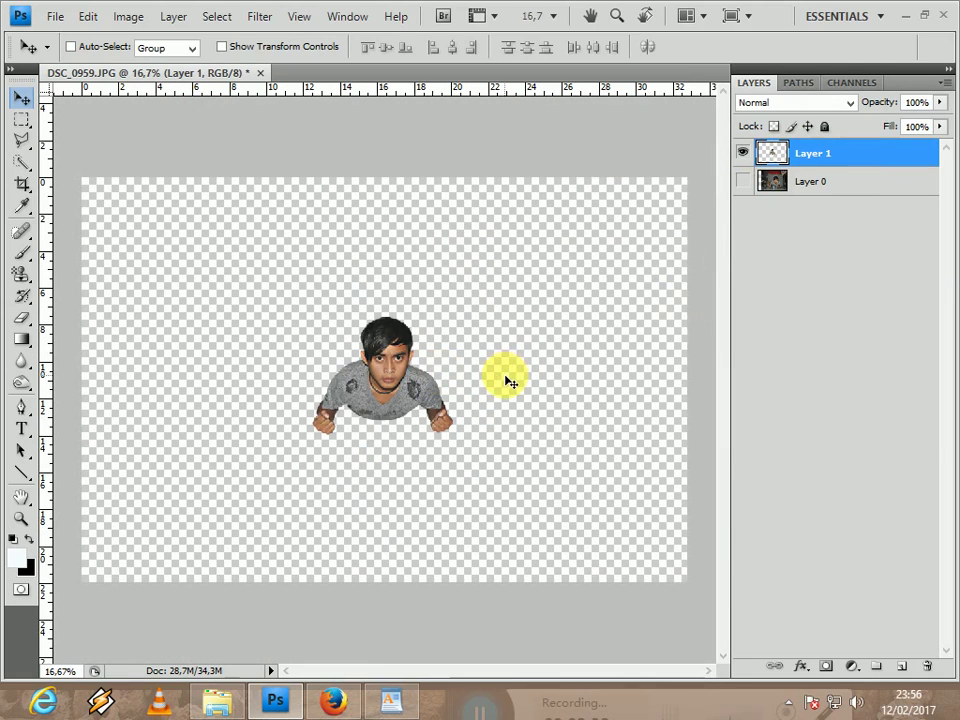
key("ctrl+t")
left_click_drag(471, 437, 508, 480)
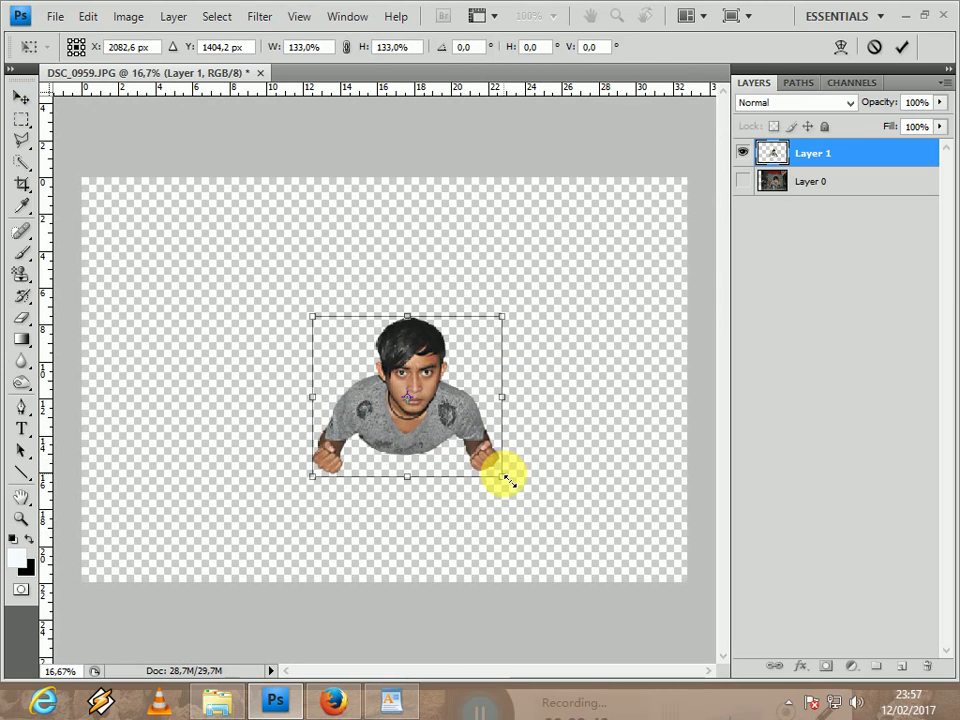
key("Return")
mouse_move(461, 407)
left_mouse_down()
mouse_move(444, 390)
mouse_move(461, 401)
left_mouse_up()
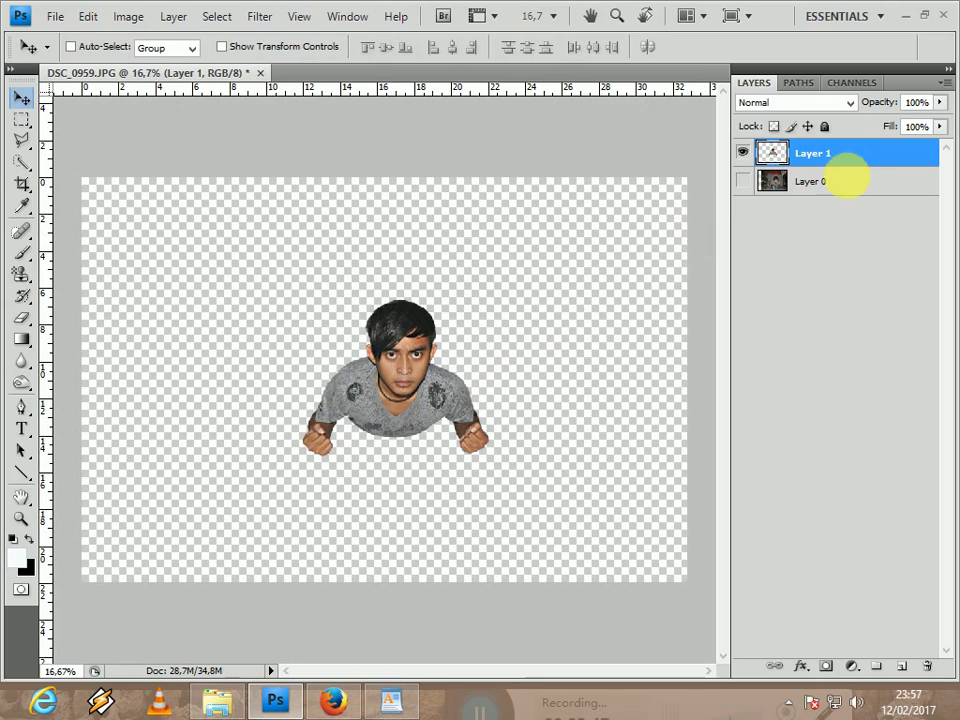
Duplicate Layer 1 as Layer 1 copy and hide the original Layer 1
right_click(858, 160)
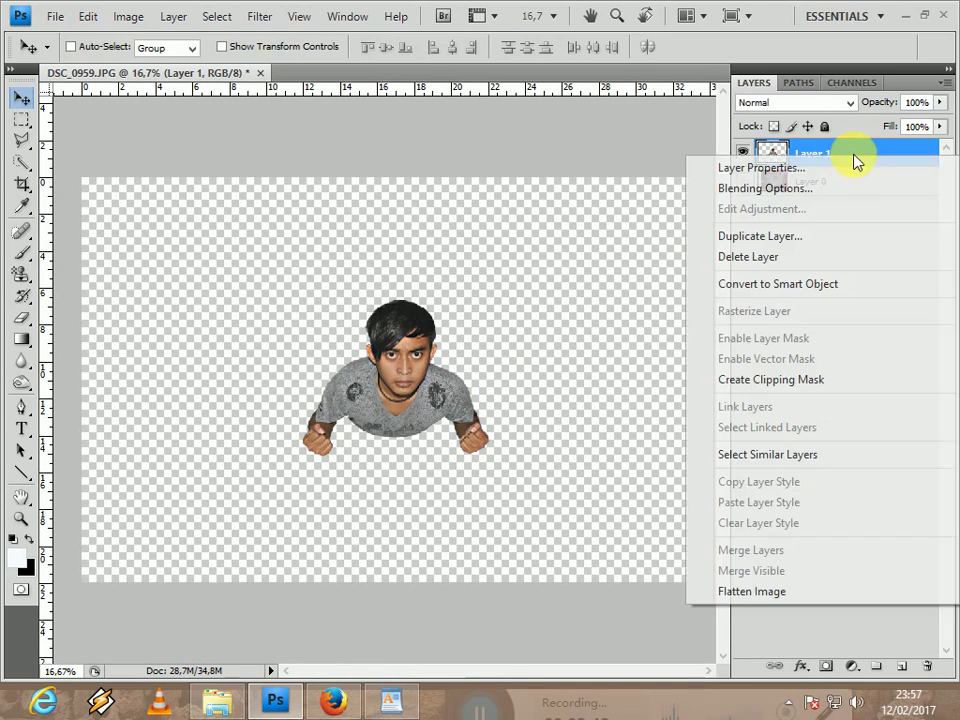
left_click(815, 241)
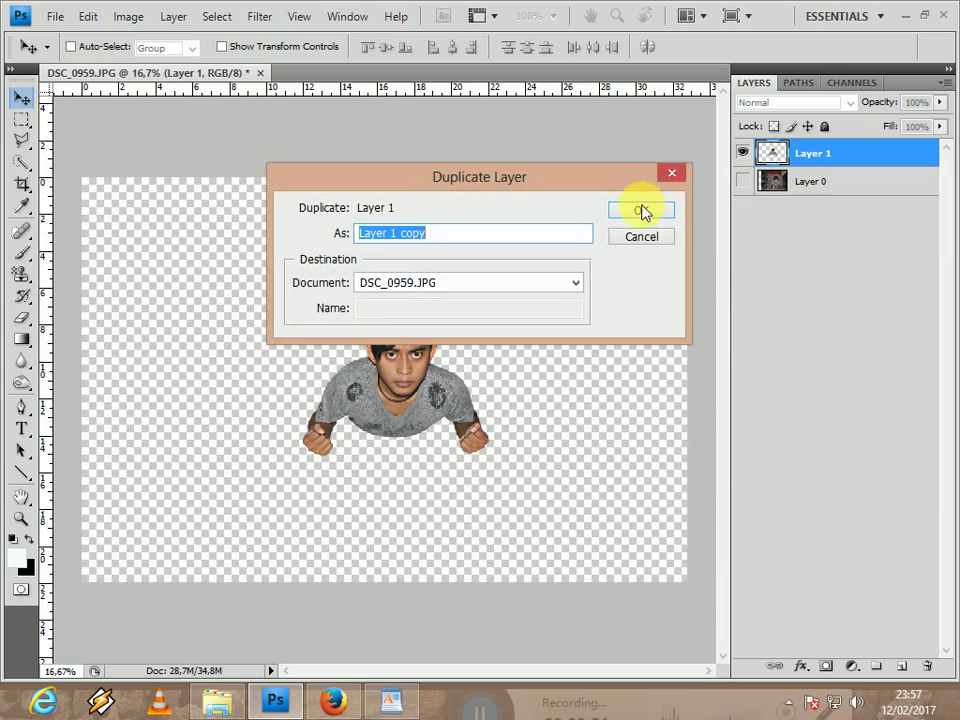
left_click(641, 210)
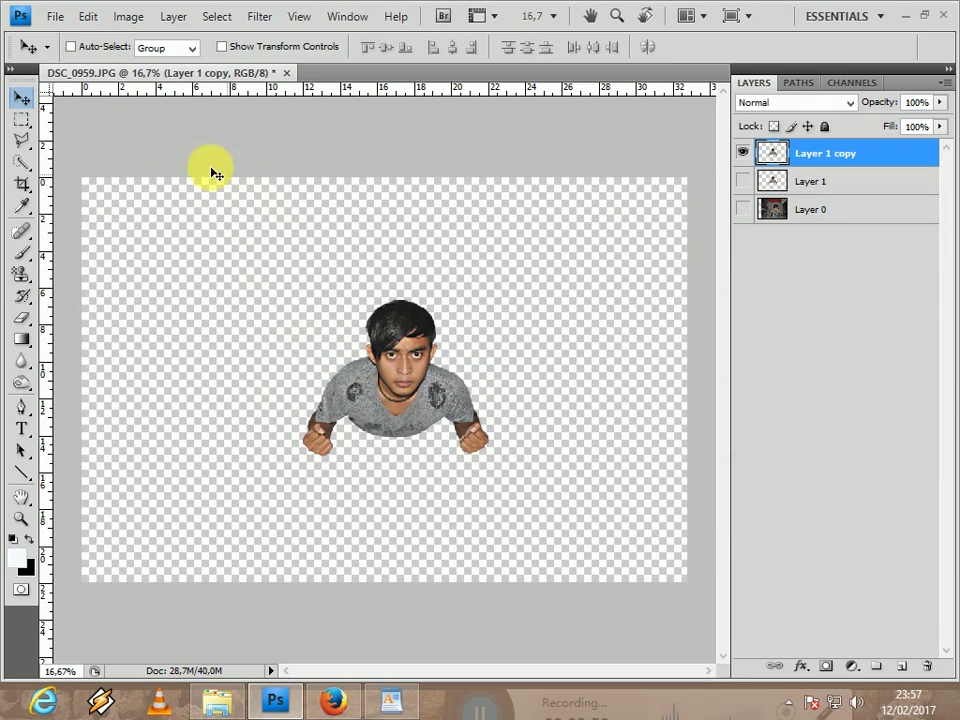
Soften the cut-out man's shoulder and hair edges on Layer 1 copy with the Blur tool
left_click(21, 360)
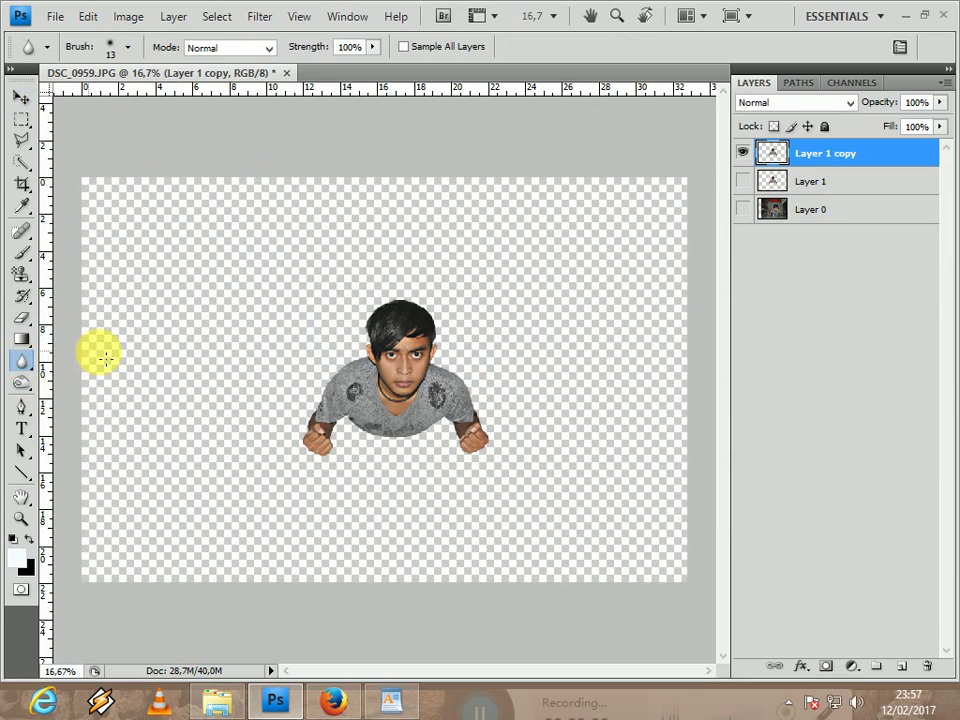
key("ctrl+plus")
key("ctrl+plus")
key("ctrl+plus")
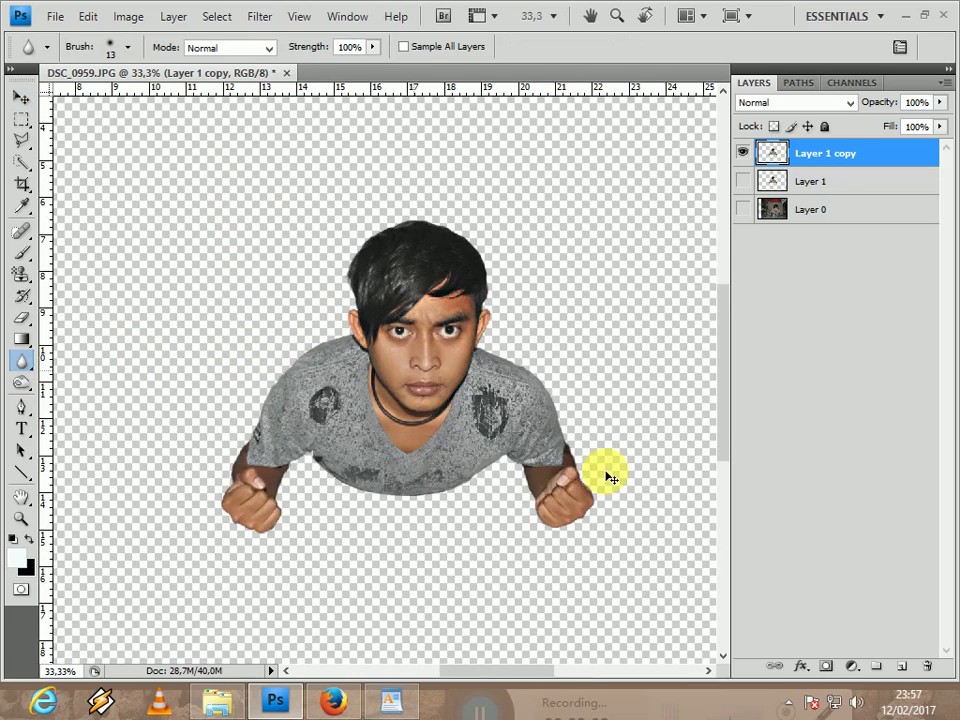
scroll(515, 668, "left", 3)
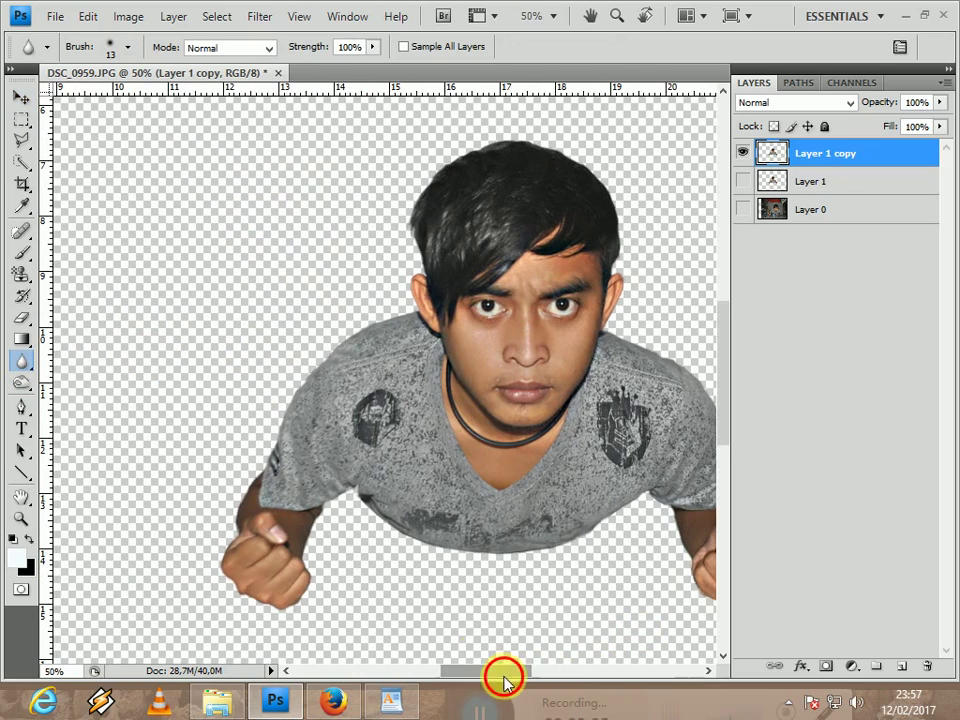
key("ctrl+plus")
key("ctrl+plus")
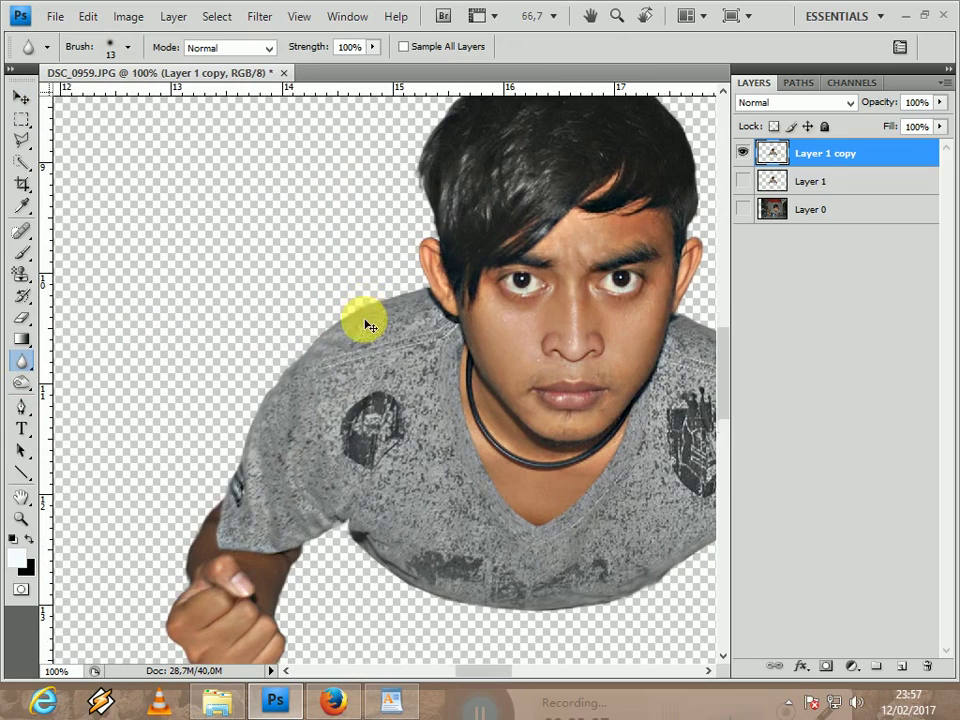
left_click(498, 655)
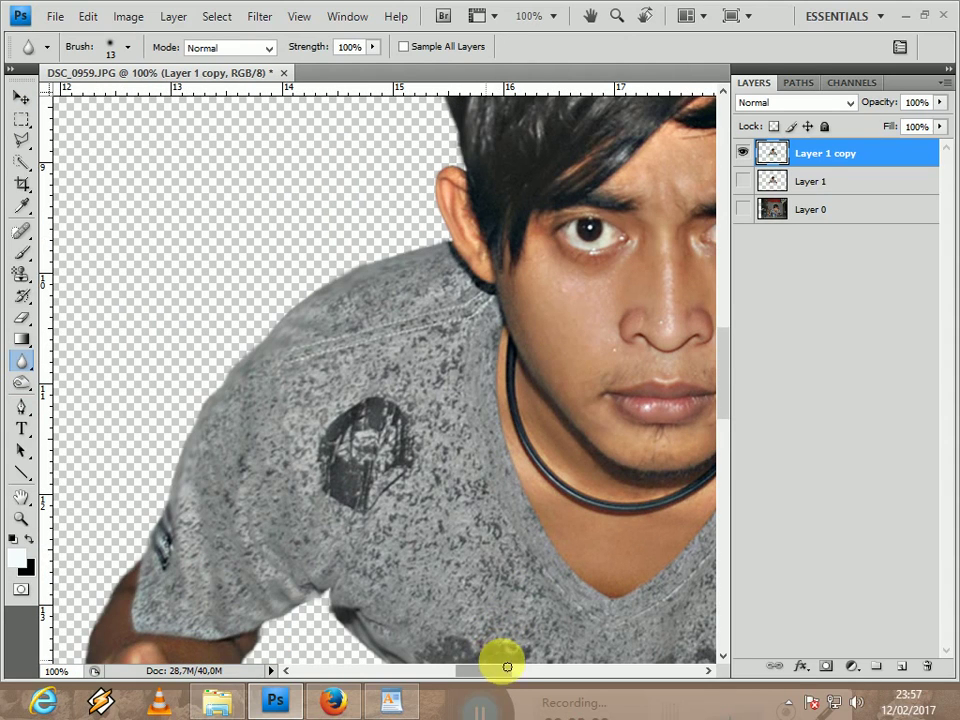
scroll(490, 679, "left", 3)
scroll(499, 681, "right", 3)
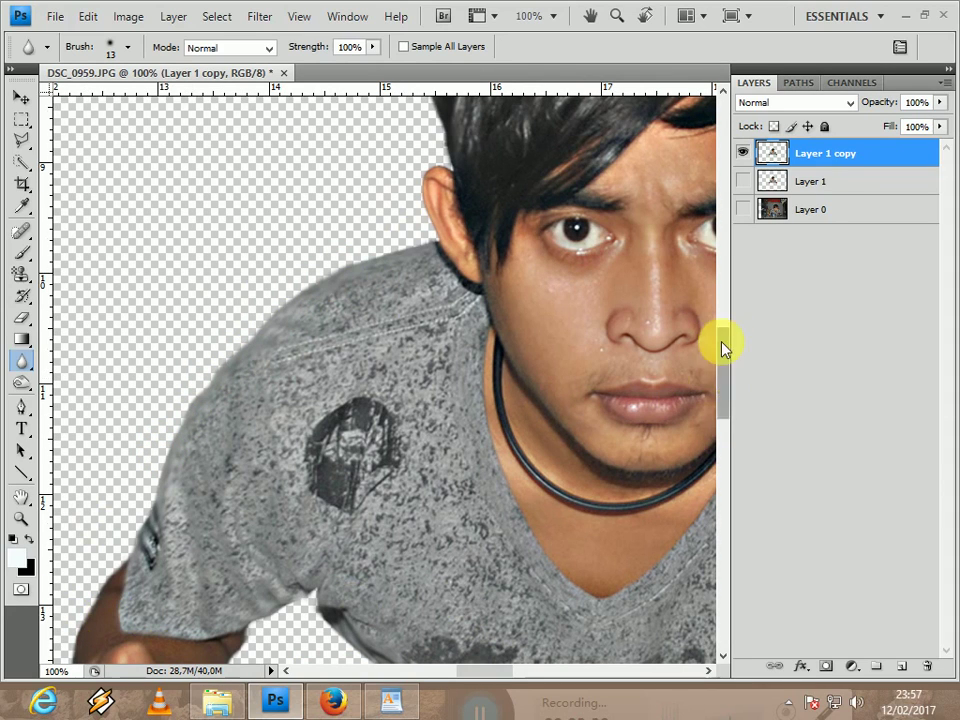
left_click_drag(724, 343, 724, 307)
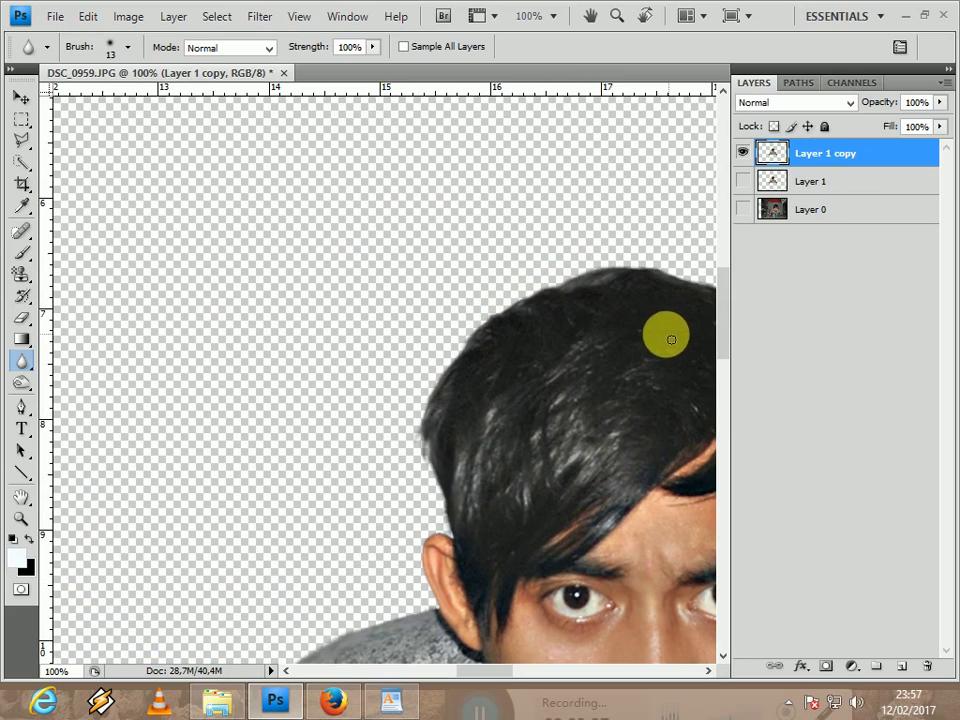
Smudge the outer edge of the man's hair on Layer 1 copy with the Smudge tool
left_click(22, 385)
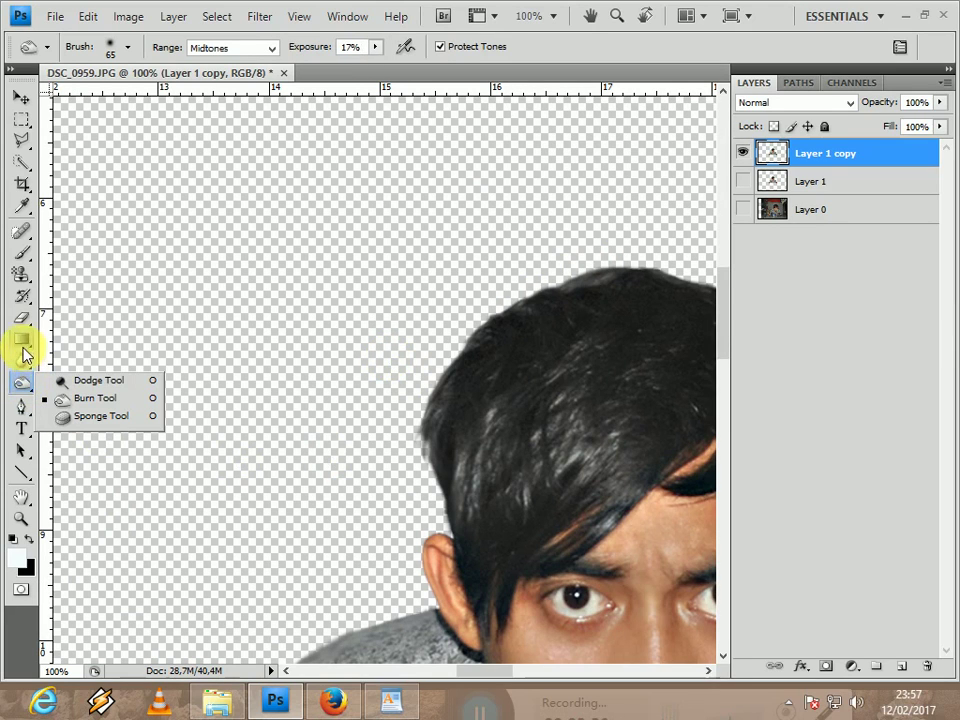
left_click(21, 352)
left_click(55, 395)
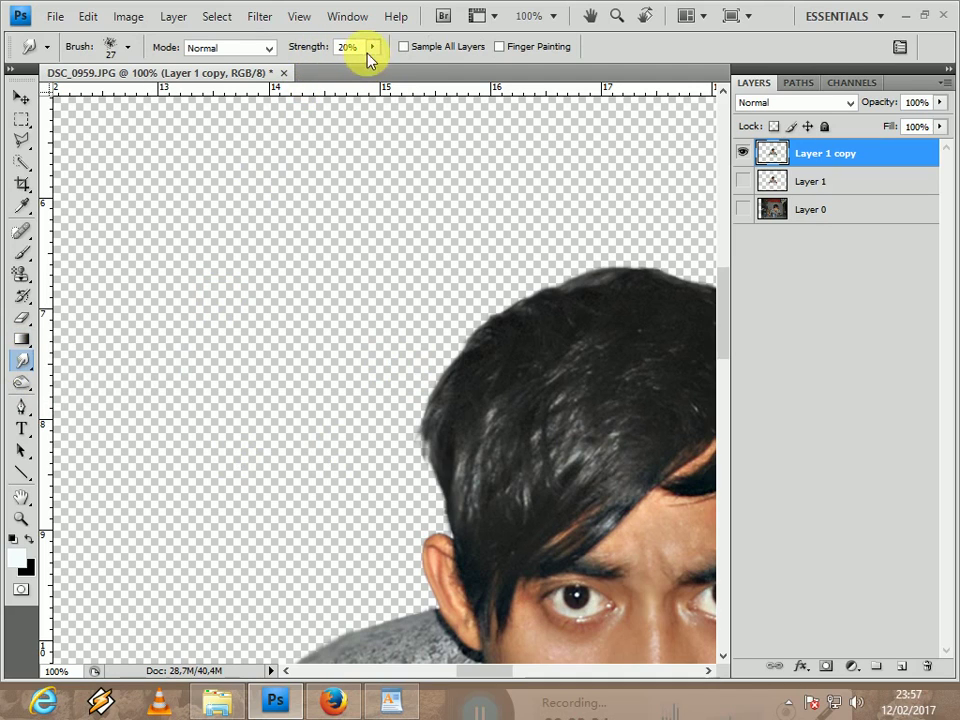
left_click_drag(720, 343, 737, 392)
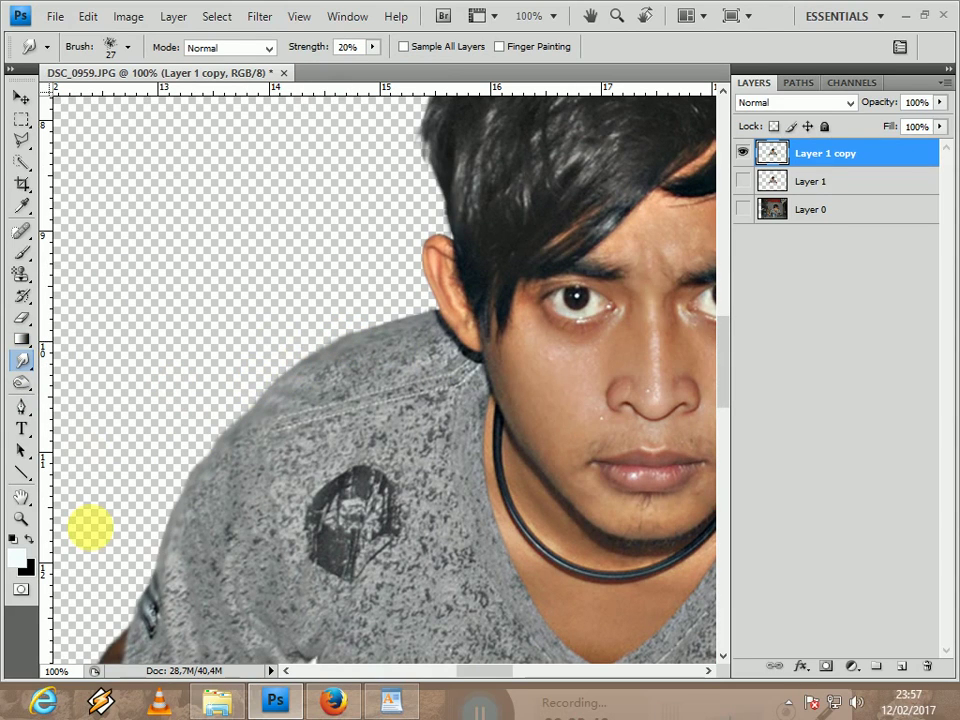
left_click(727, 372)
left_click_drag(727, 372, 729, 332)
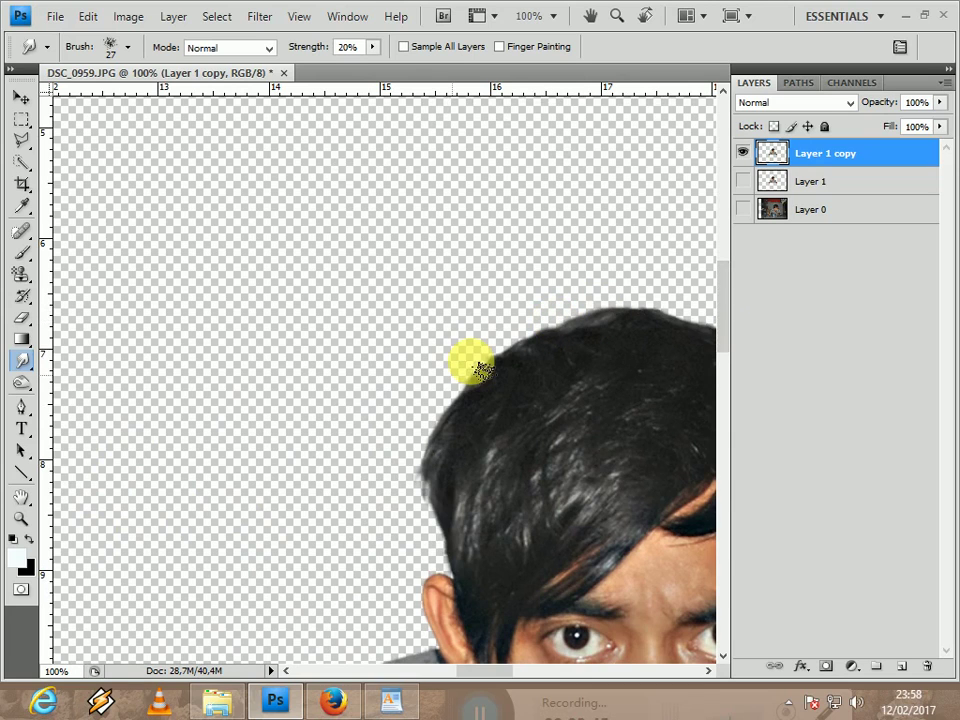
left_click(418, 472)
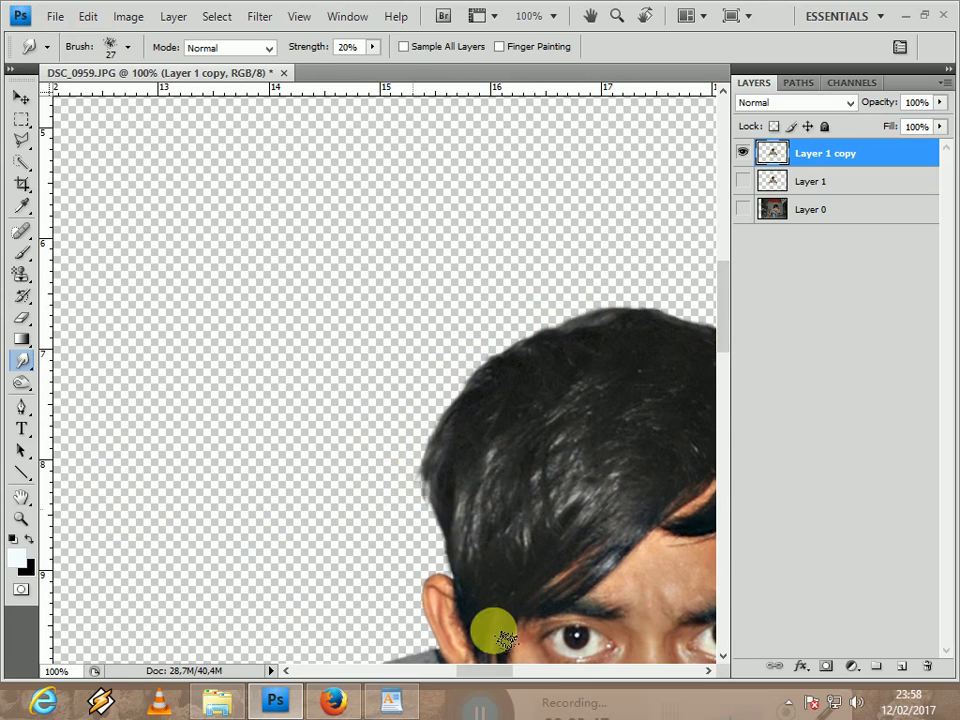
left_click_drag(725, 308, 741, 328)
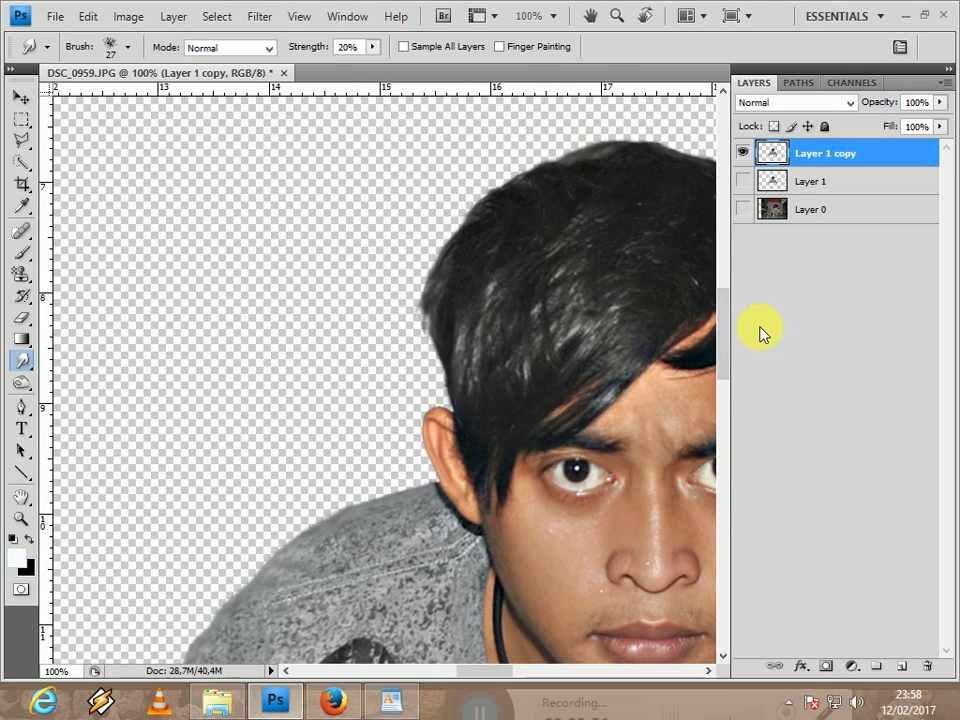
Open the negeri_di_awan cloud picture from the Downloads folder of My Pictures in Photoshop
key("ctrl+minus")
key("ctrl+minus")
key("ctrl+minus")
key("ctrl+minus")
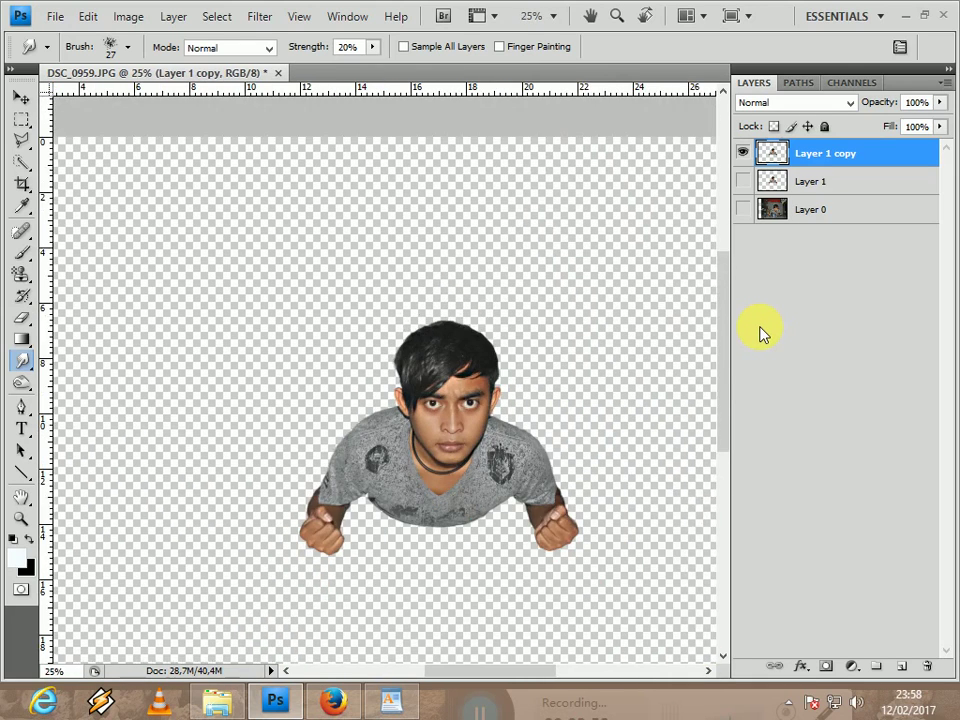
key("ctrl+minus")
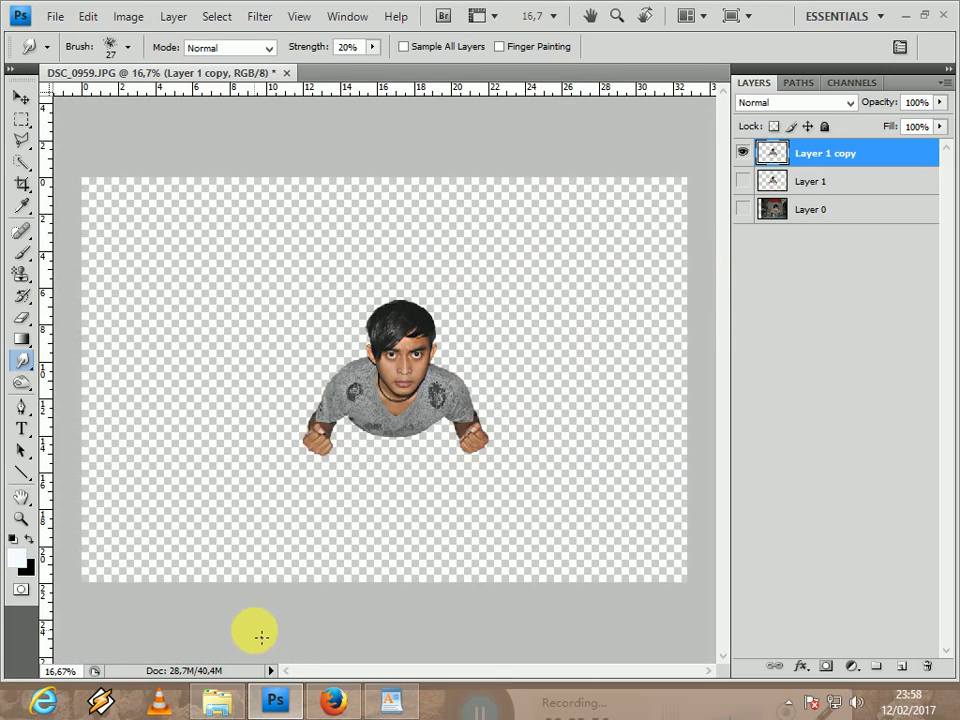
left_click(222, 700)
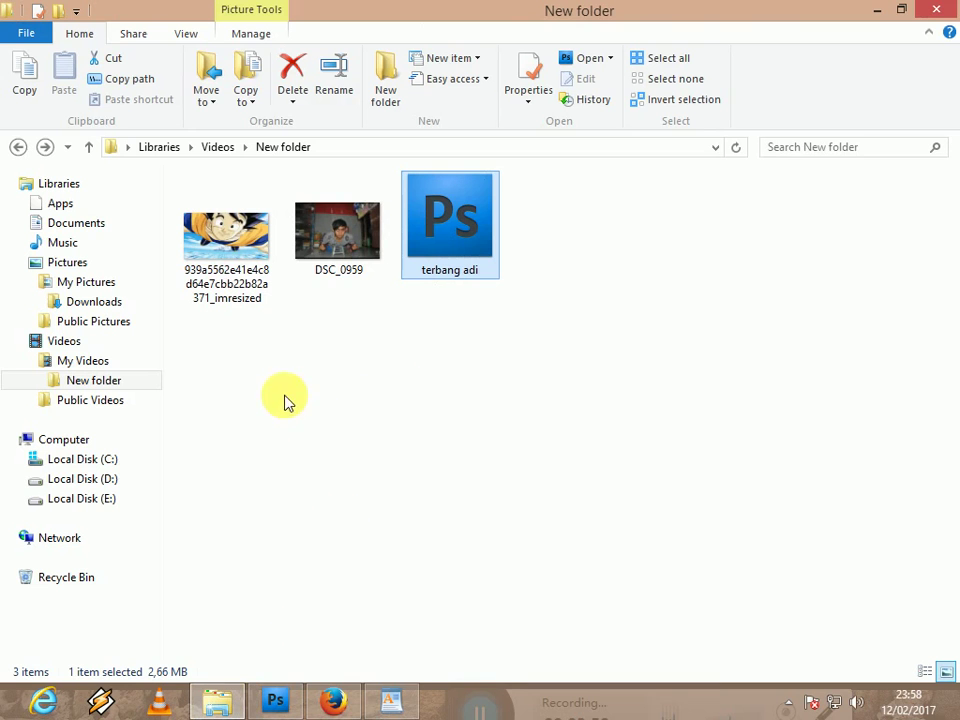
left_click(475, 447)
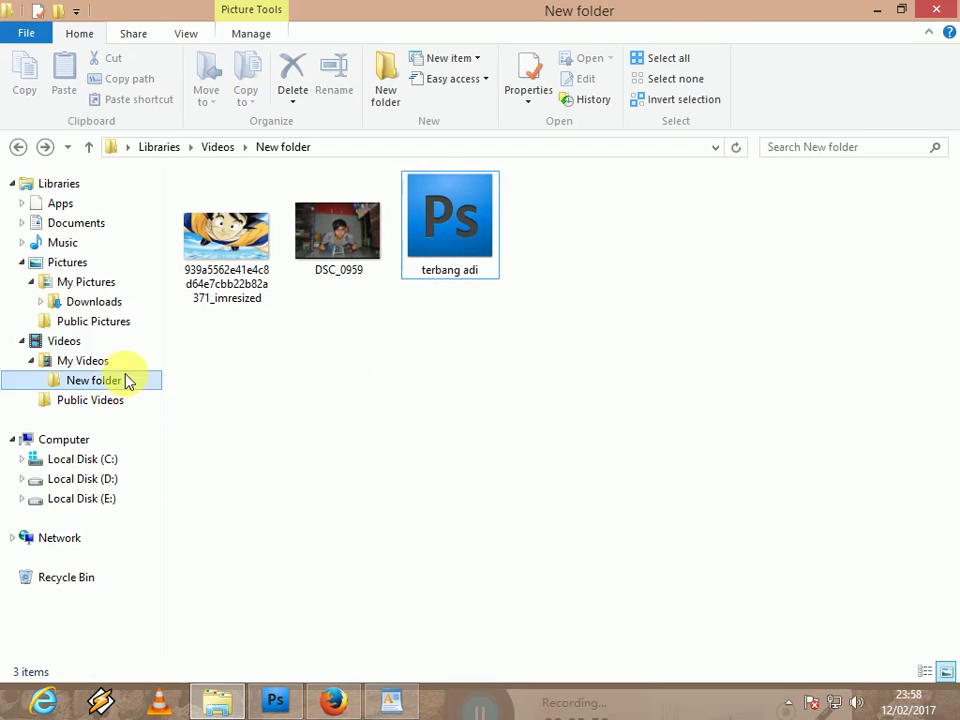
left_click(100, 310)
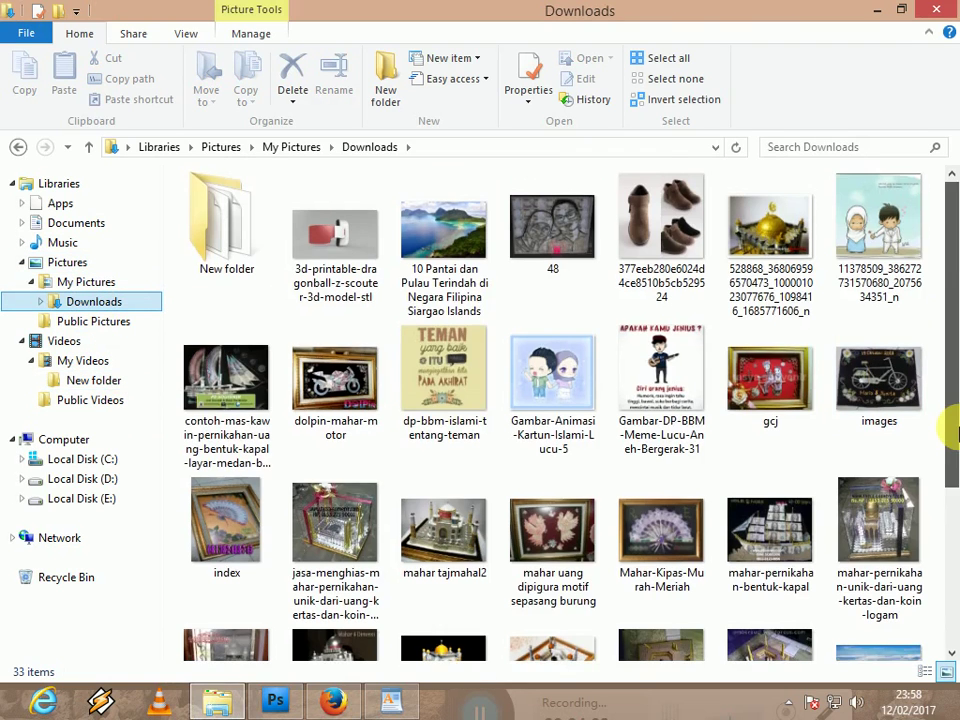
scroll(952, 475, "down", 3)
left_click_drag(872, 462, 484, 167)
Float the negeri_di_awan document, copy its cloud image into DSC_0959.JPG with the Move tool, and close the source document
left_click_drag(429, 77, 193, 140)
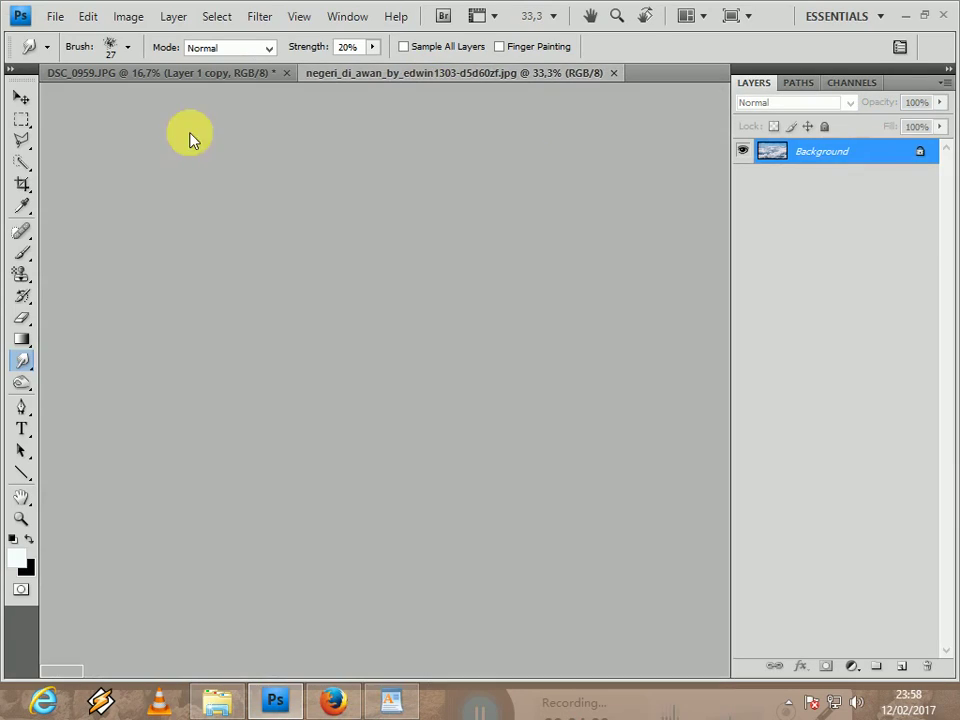
left_click(21, 98)
left_click_drag(611, 322, 261, 401)
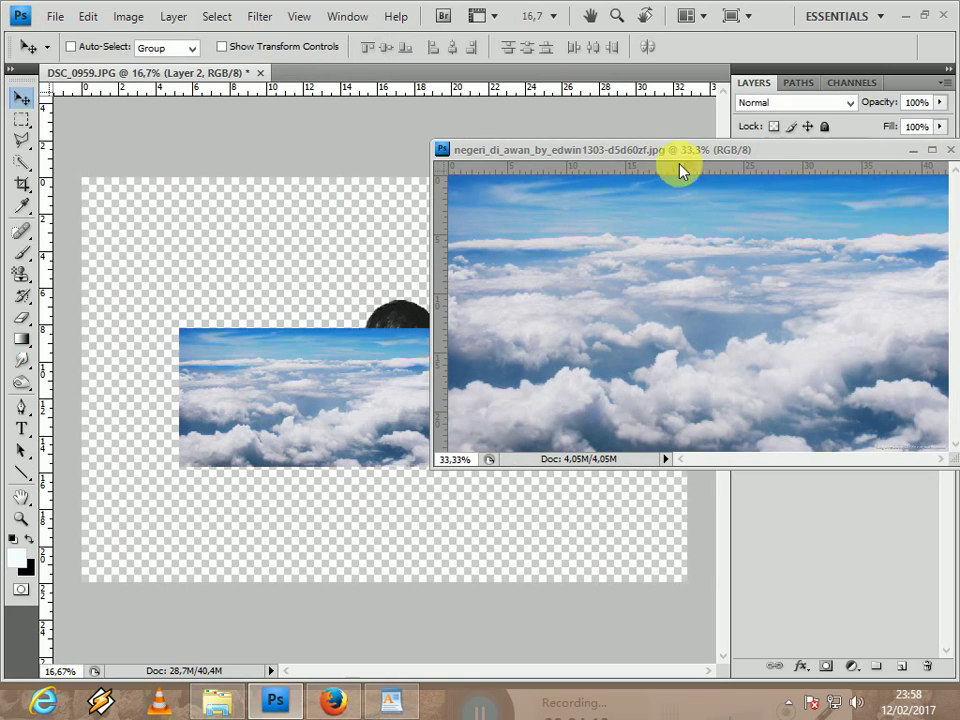
left_click_drag(680, 170, 617, 166)
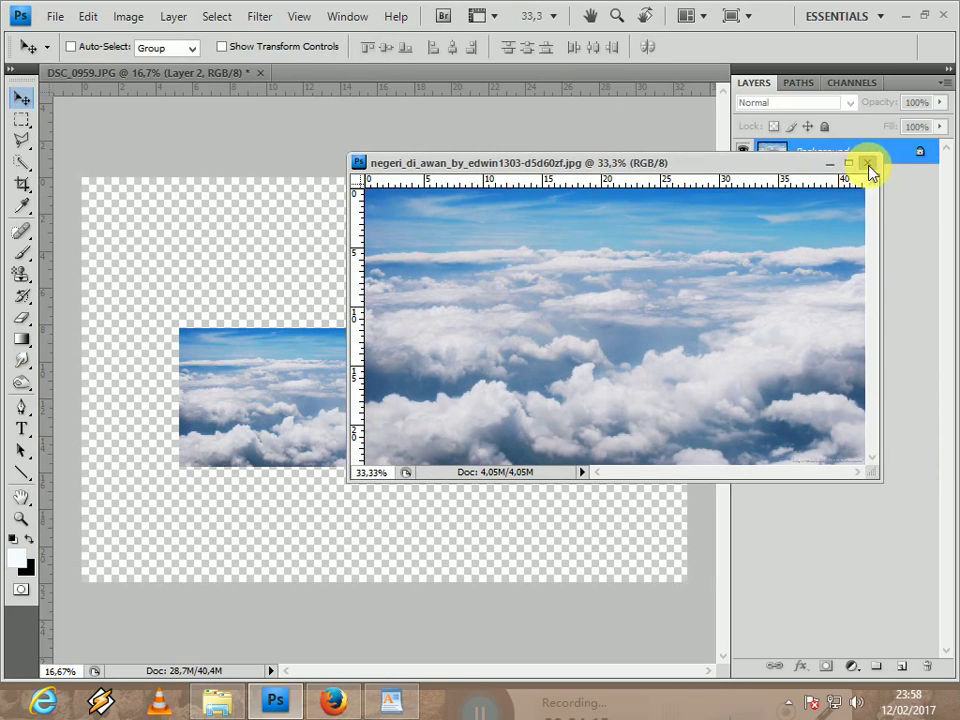
left_click(868, 164)
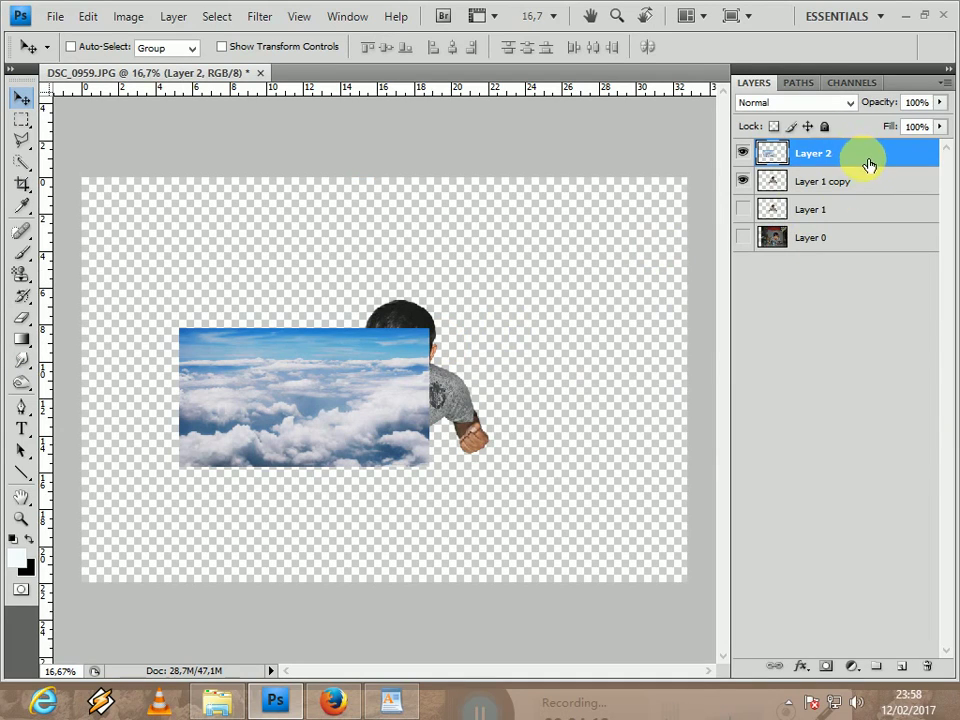
Place Layer 2 beneath Layer 1 in the layer stack and scale its cloud image proportionally to 293.1% to fill the canvas
left_click_drag(868, 164, 860, 220)
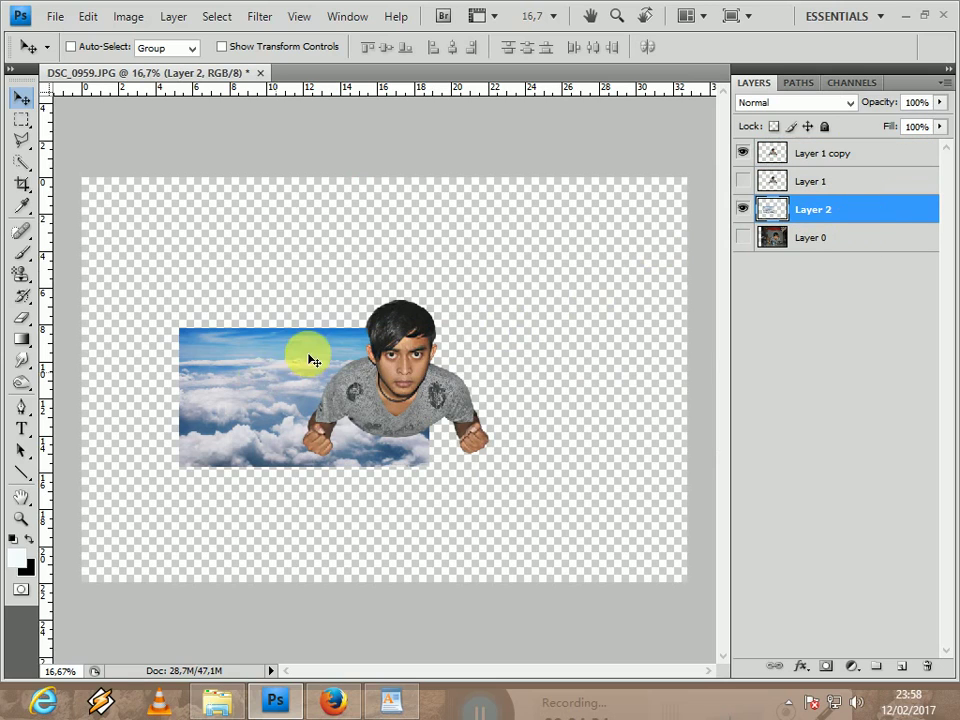
left_click_drag(206, 364, 91, 121)
key("ctrl+t")
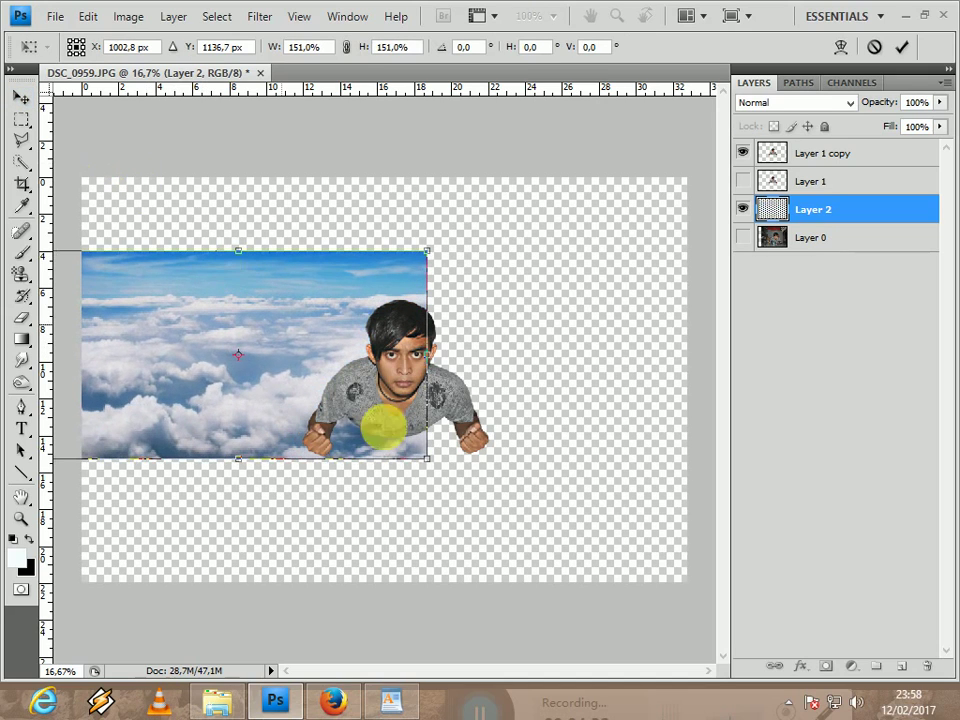
left_click_drag(429, 478, 518, 528)
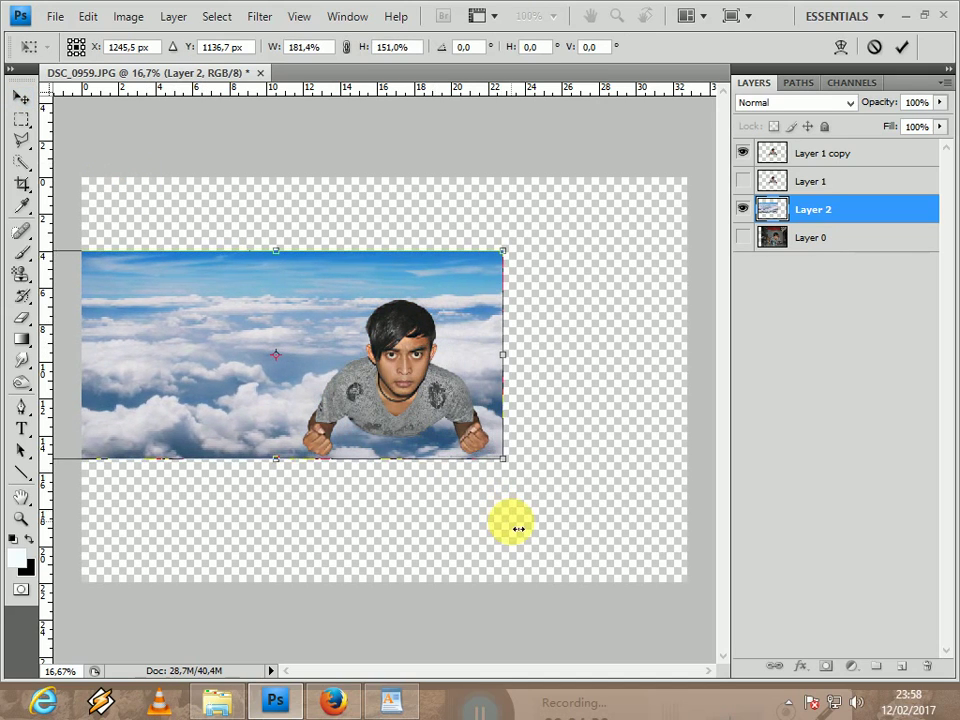
key("ctrl+z")
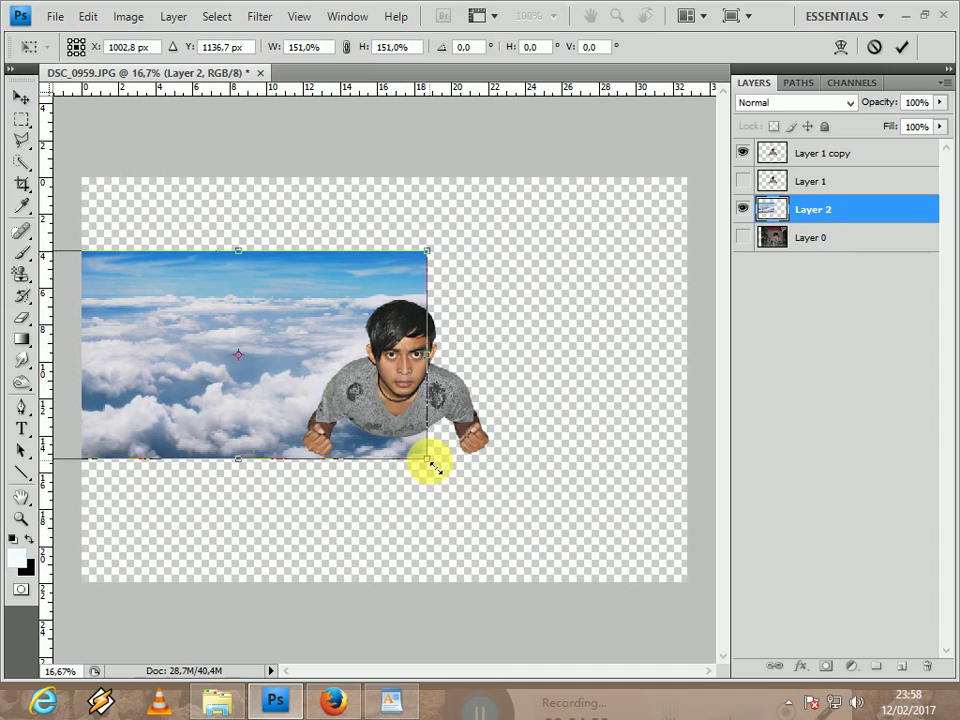
left_click_drag(432, 464, 650, 580)
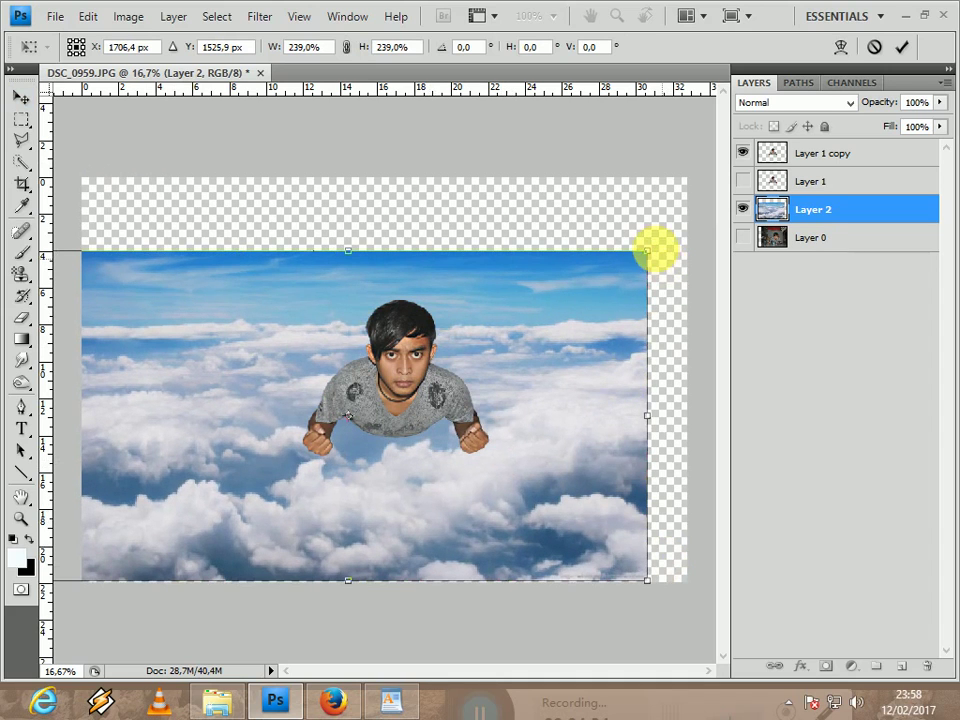
left_click_drag(648, 250, 768, 127)
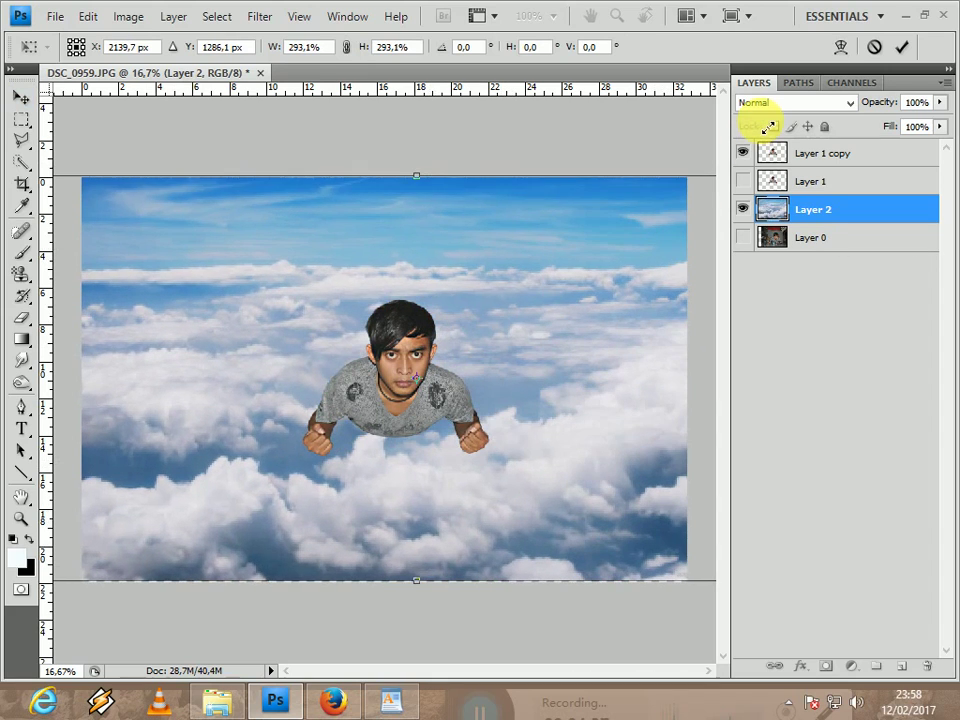
Nudge the cloud image slightly down and left to X 2067.7 px, Y 1292.1 px, and apply the transform
key("Down")
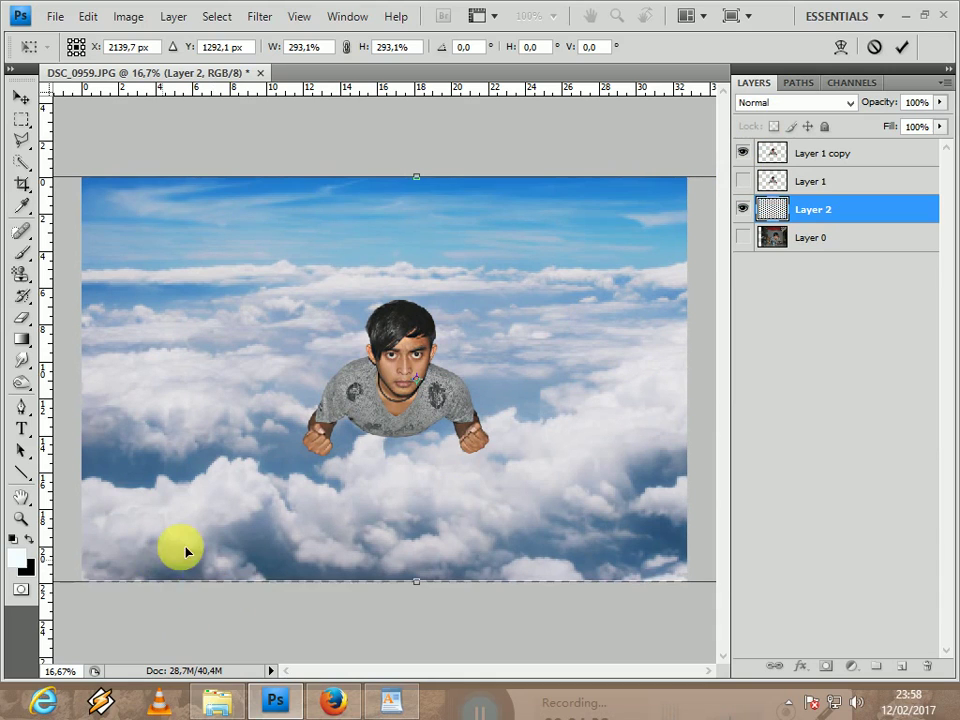
key("Left")
key("Left")
key("Left")
key("Left")
key("Left")
key("Left")
key("Left")
key("Left")
key("Left")
key("Left")
key("Left")
key("Left")
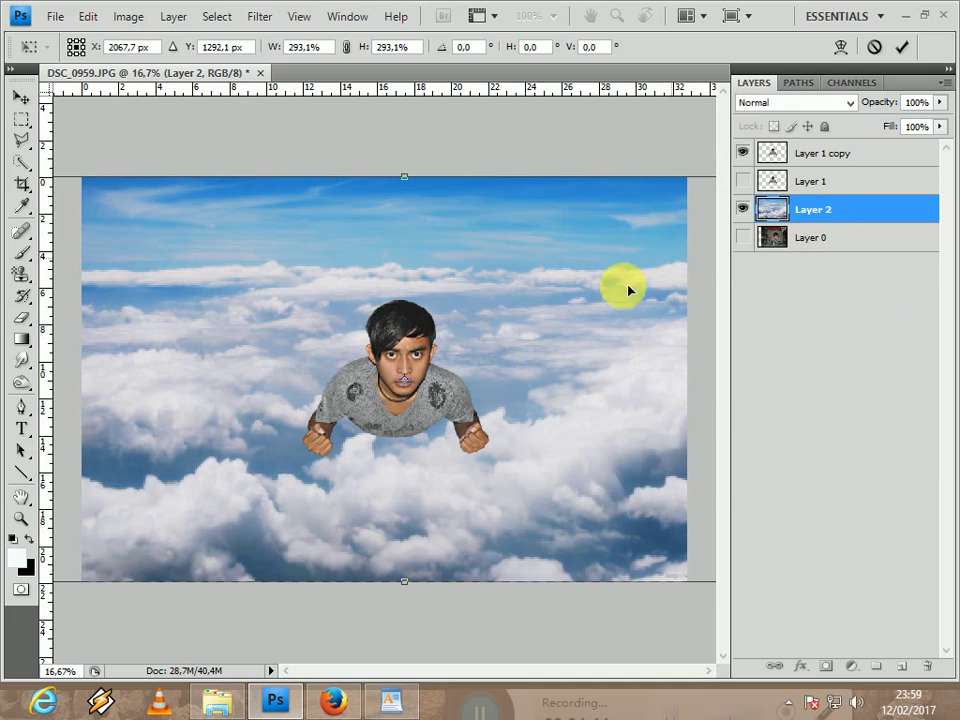
key("Return")
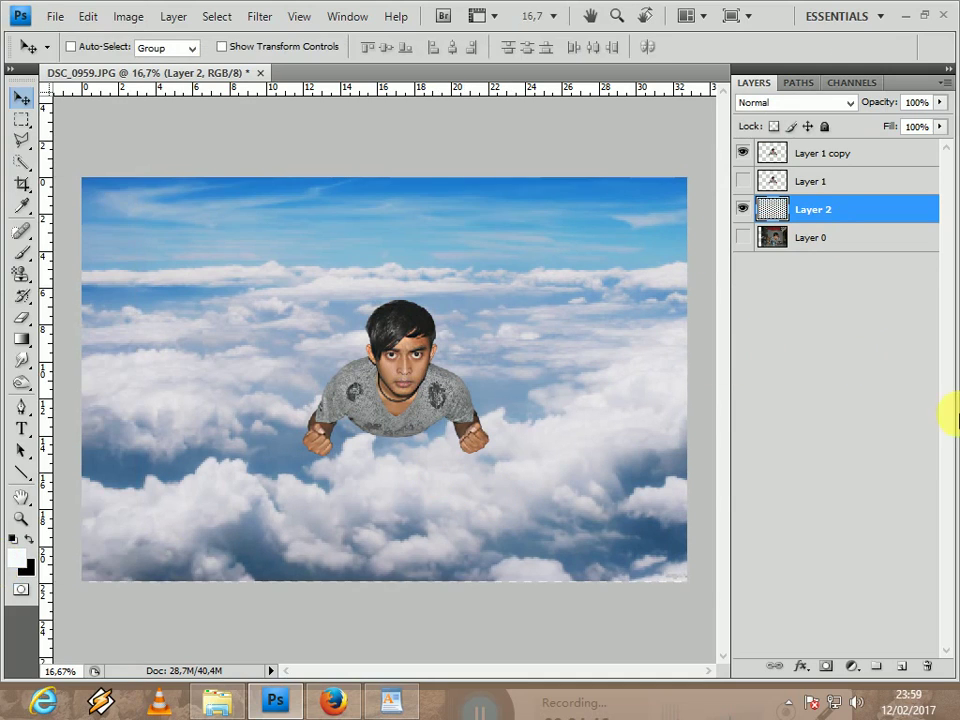
Move the man on Layer 1 copy slightly to the left over the clouds
left_click(822, 160)
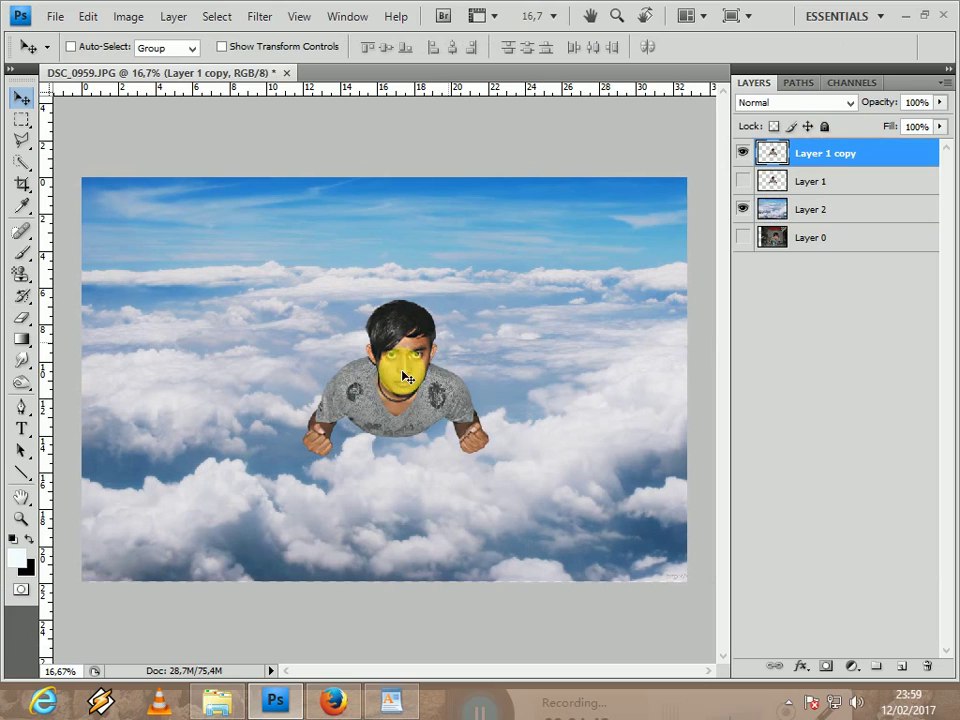
mouse_move(399, 369)
left_mouse_down()
mouse_move(375, 369)
mouse_move(392, 381)
left_mouse_up()
left_click(930, 400)
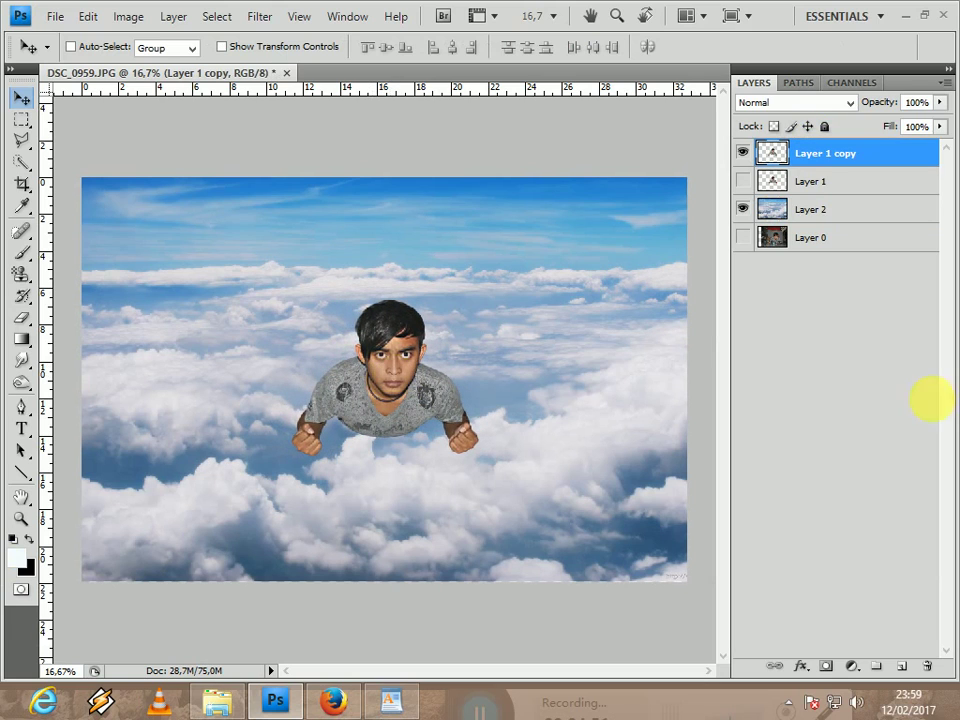
Open the Topaz Lens Effects filter on Layer 2 and choose the Lens - Motion effect with the Zoom I preset
left_click(842, 220)
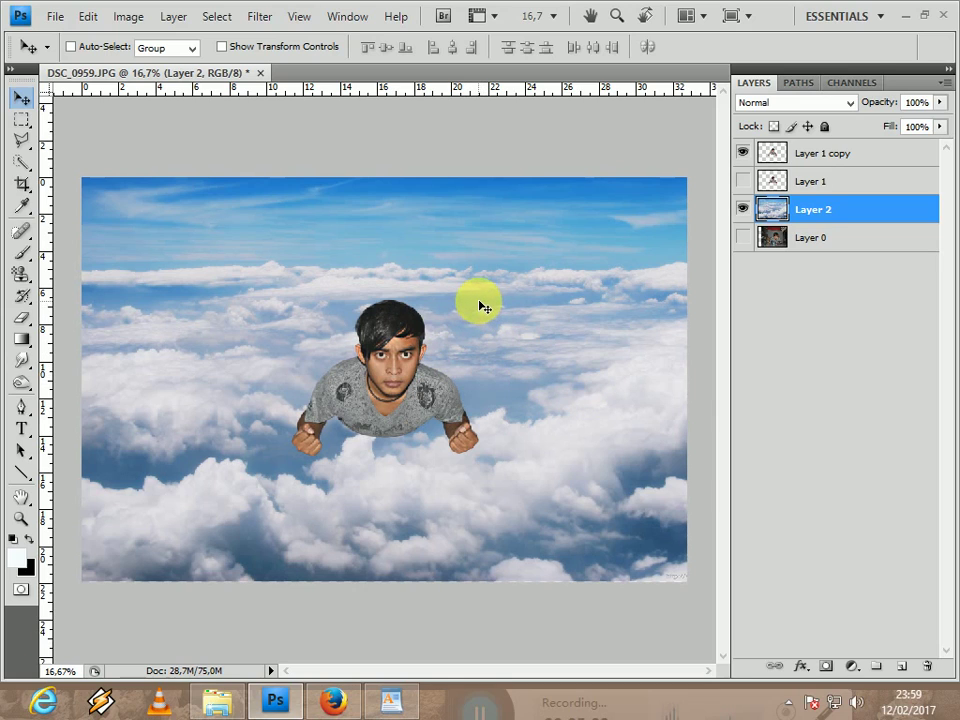
left_click(263, 18)
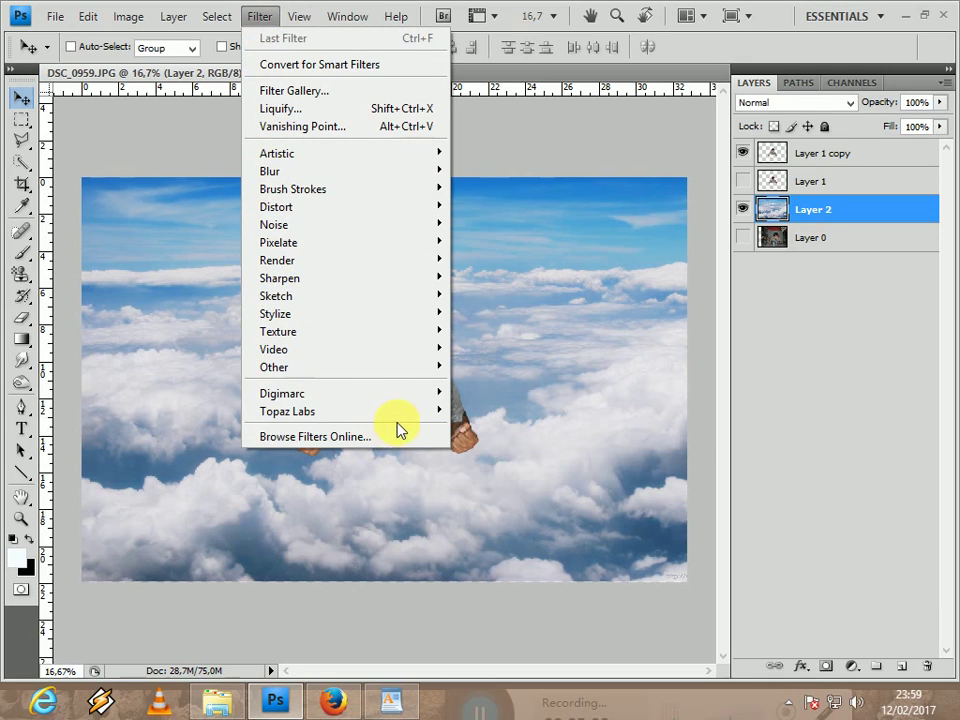
mouse_move(438, 412)
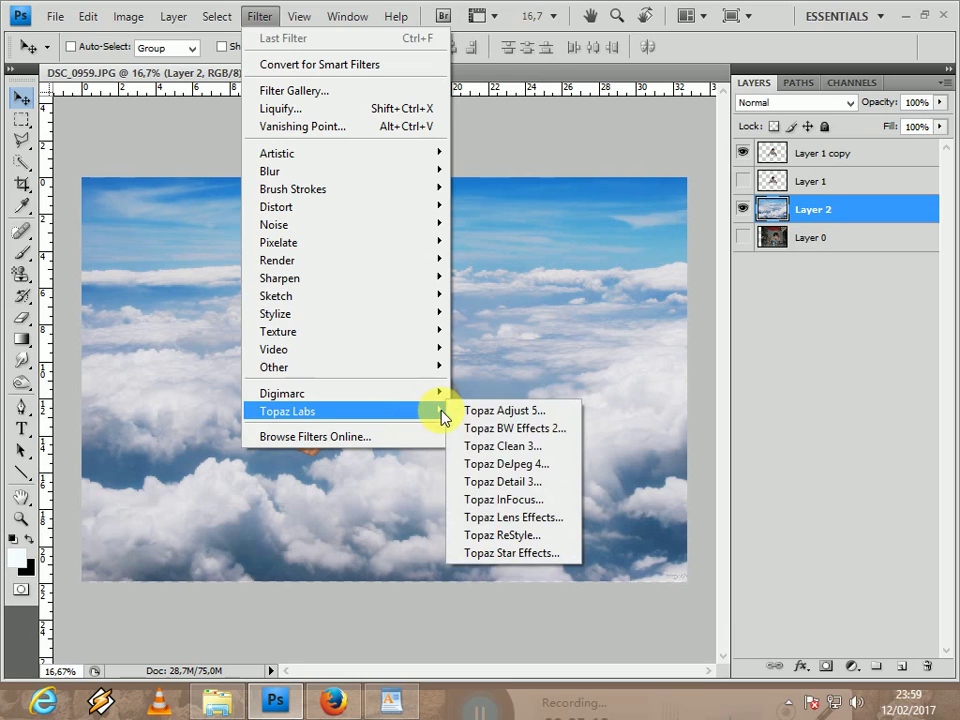
left_click(518, 519)
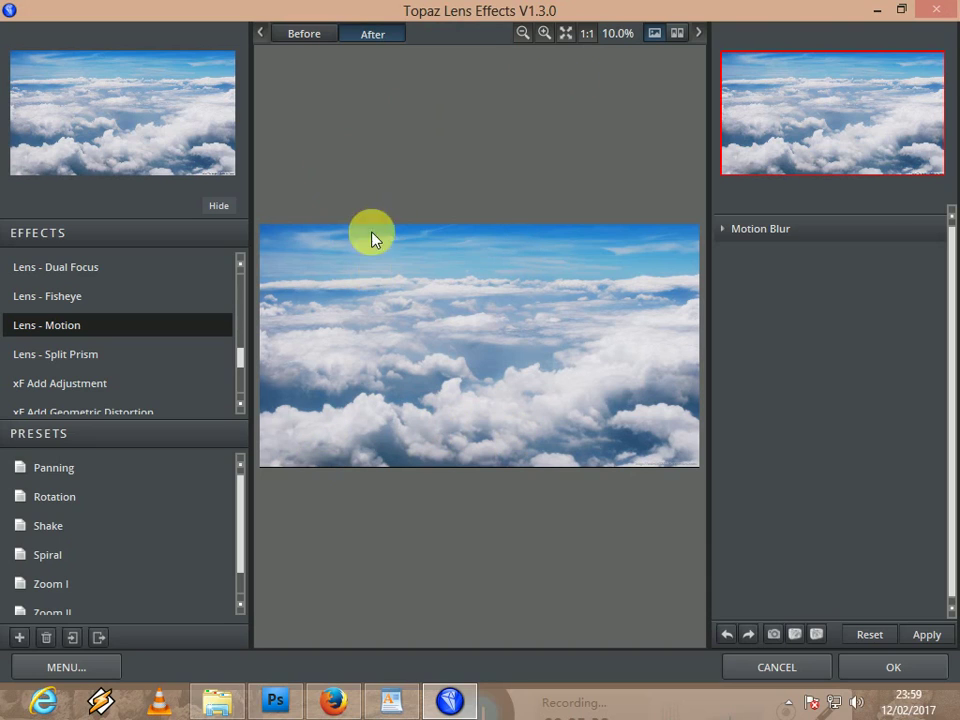
left_click(47, 326)
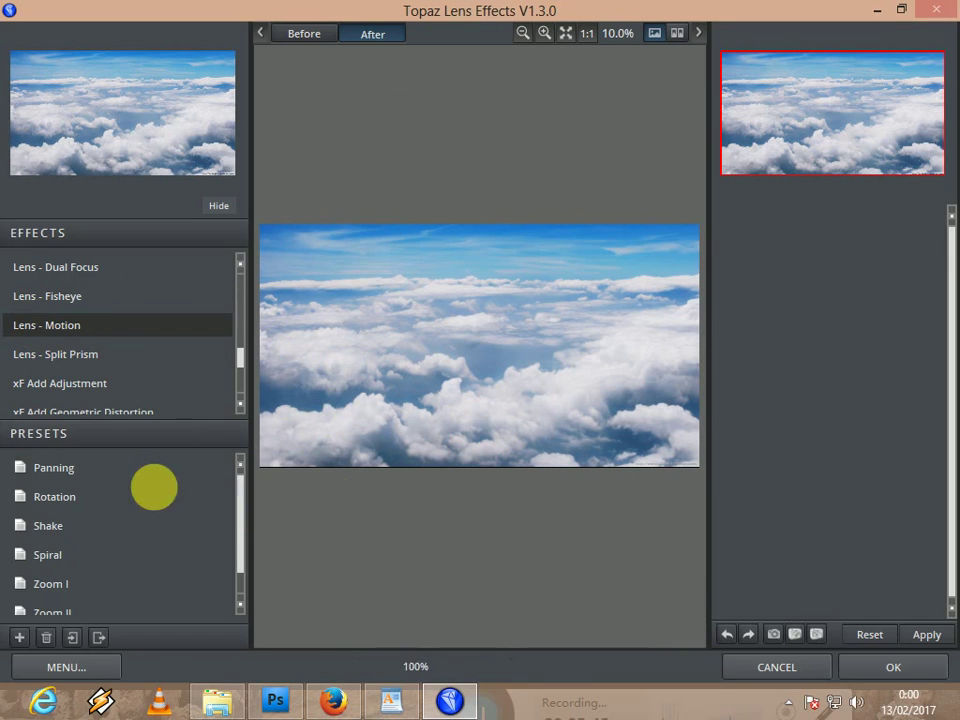
left_click(75, 469)
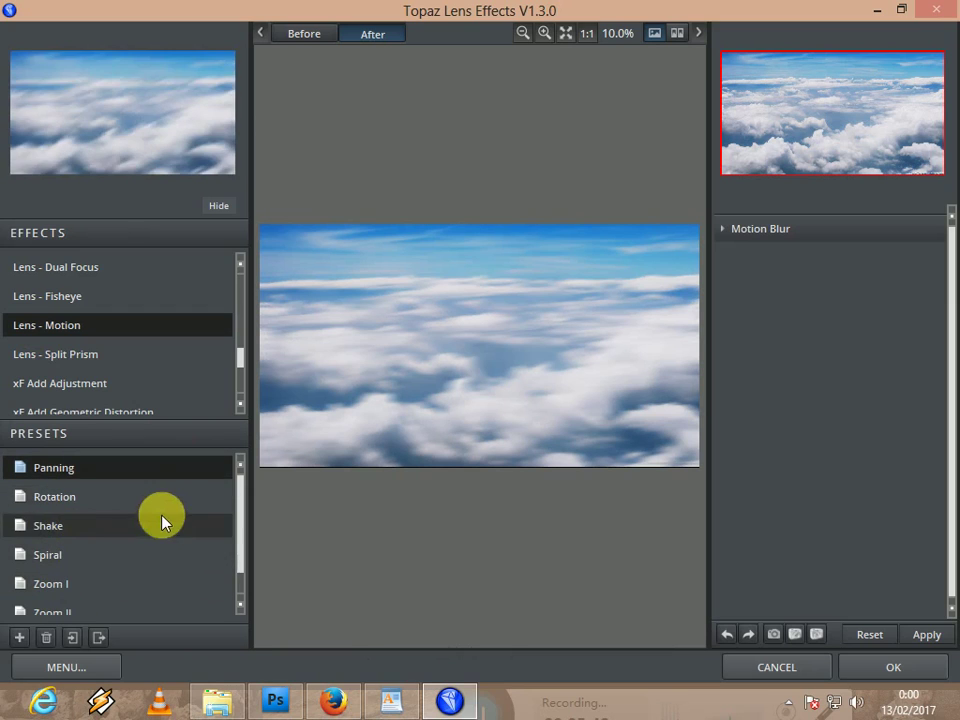
left_click(44, 592)
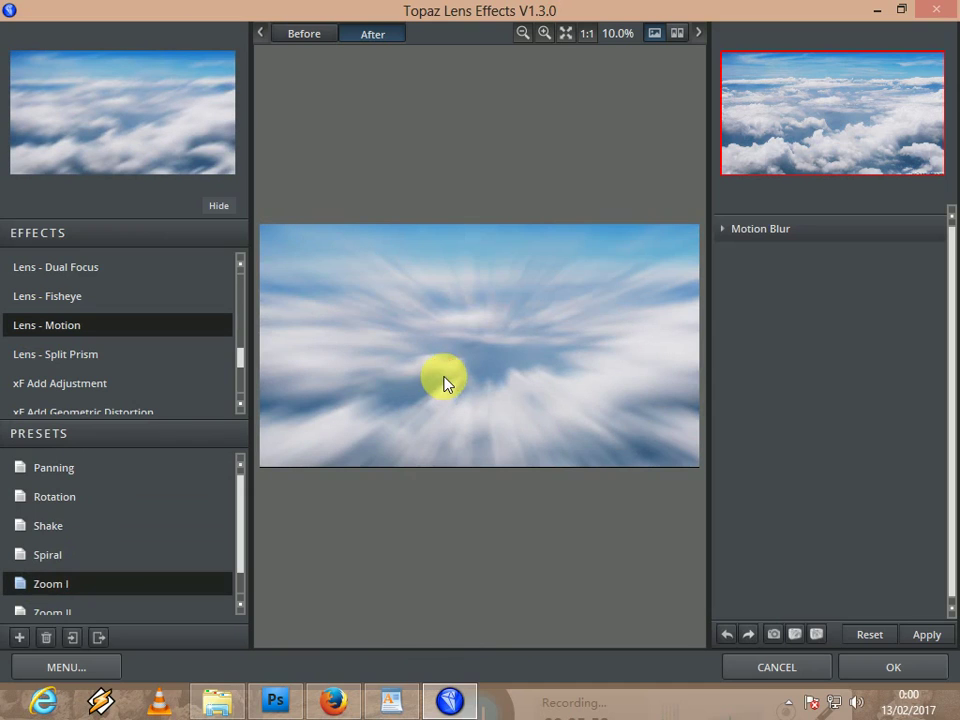
left_click(445, 385)
left_click(445, 382)
left_click(445, 382)
left_click(445, 382)
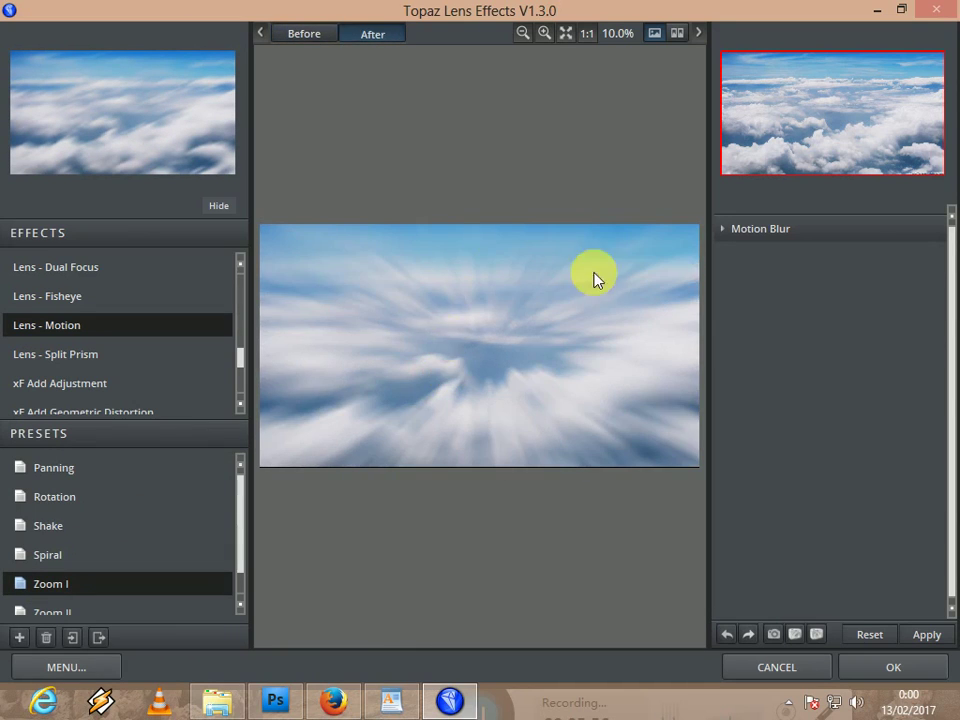
Reduce the Motion Blur's Motion Amount to 10.61 and apply the filter to the cloud layer
left_click(780, 240)
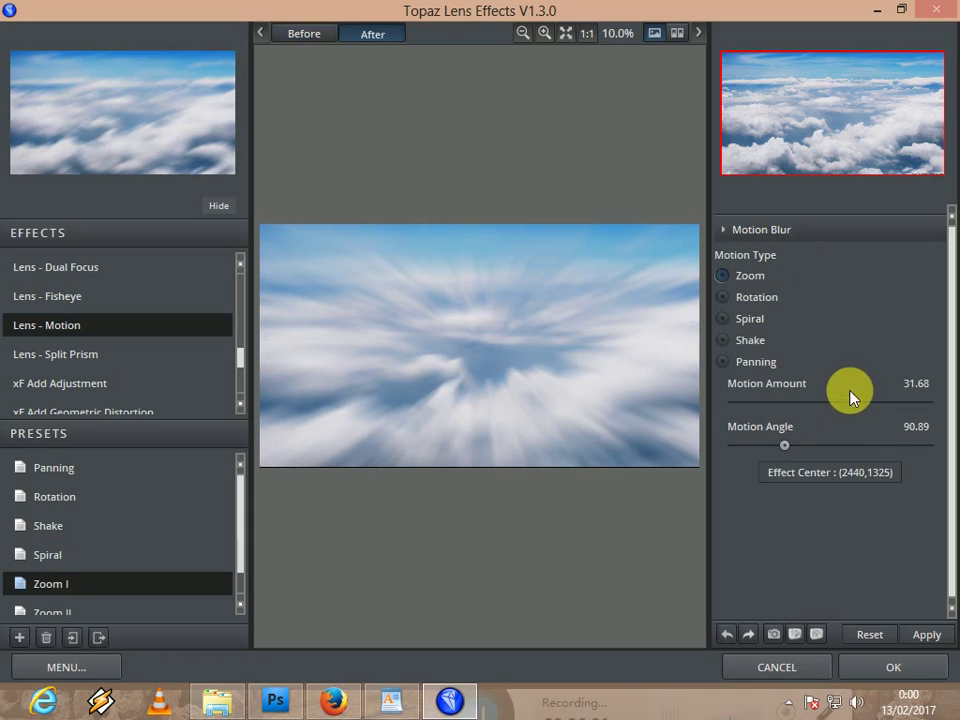
left_click_drag(833, 410, 811, 401)
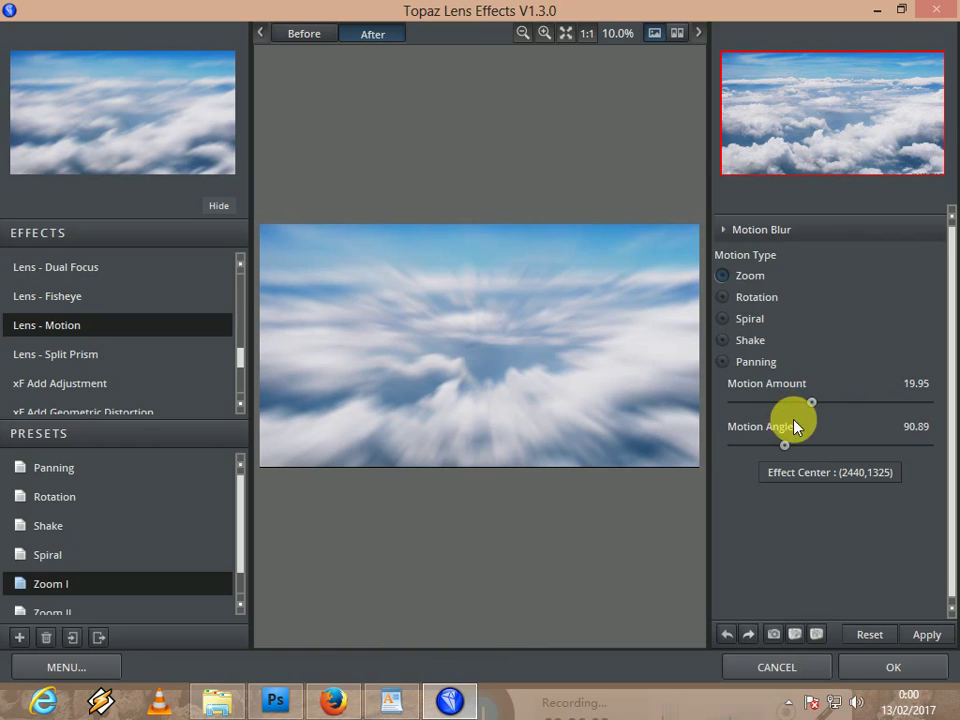
left_click_drag(813, 402, 791, 402)
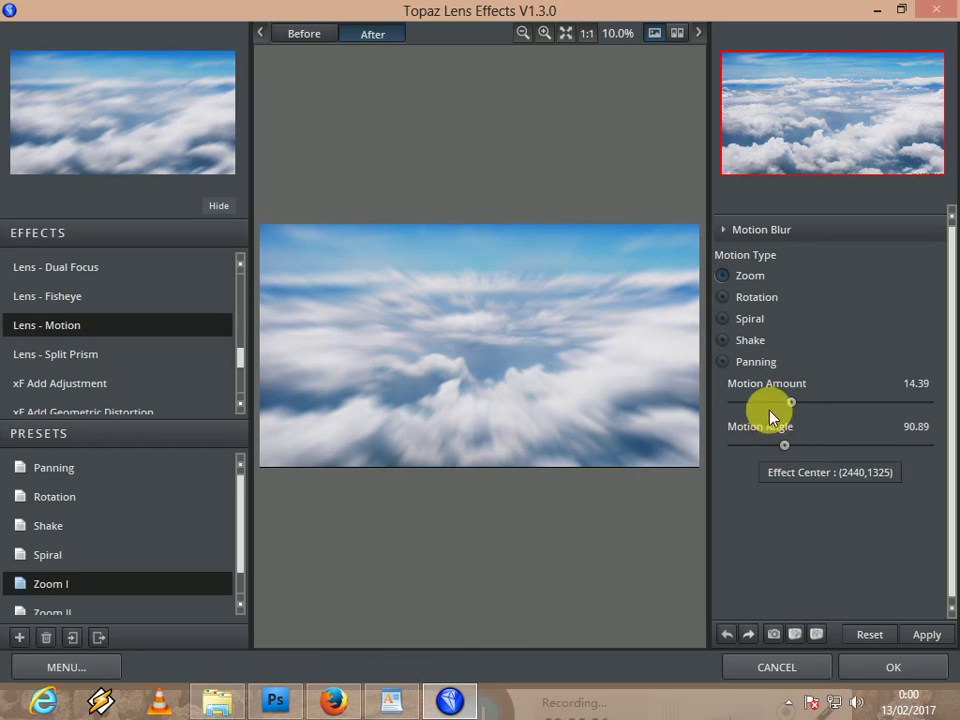
left_click(777, 402)
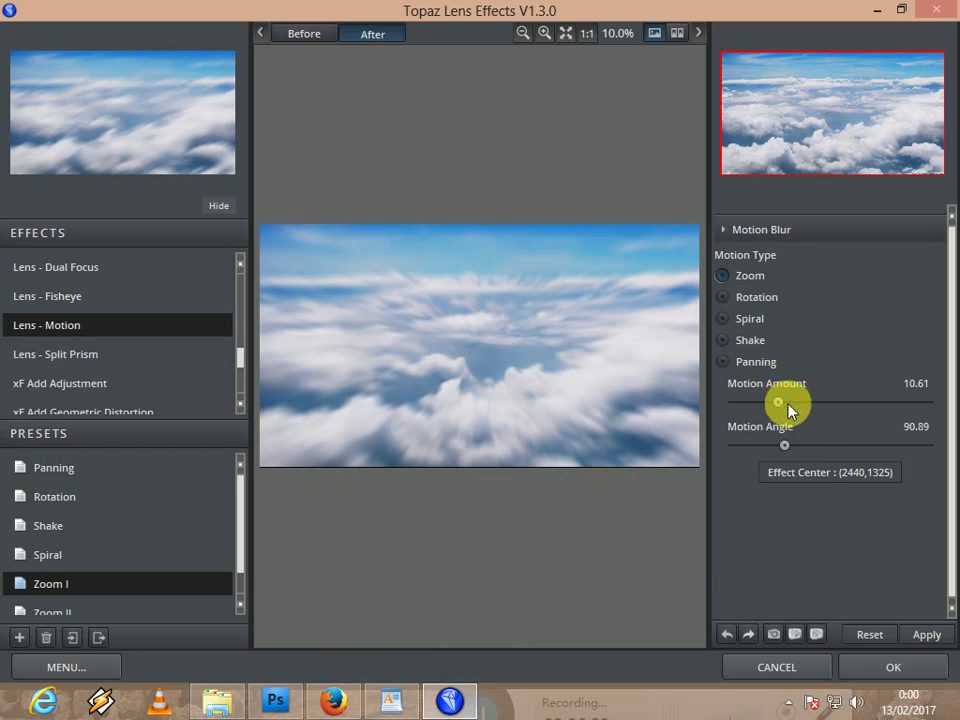
left_click(900, 666)
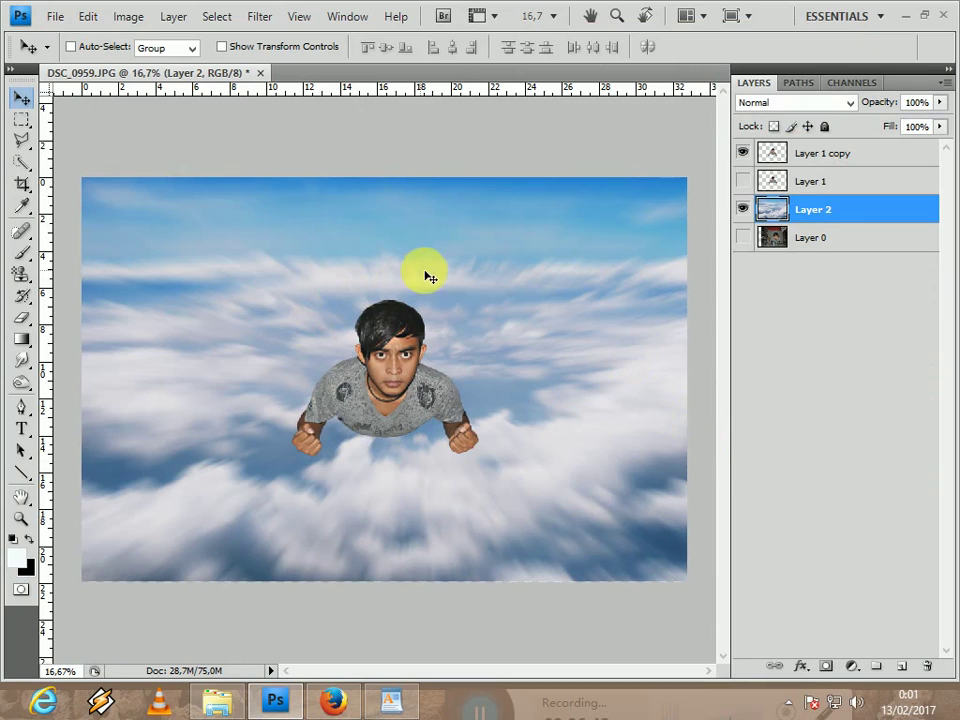
Add two empty layers above Layer 2 and move the upper one above Layer 1 copy, leaving it selected
left_click(903, 666)
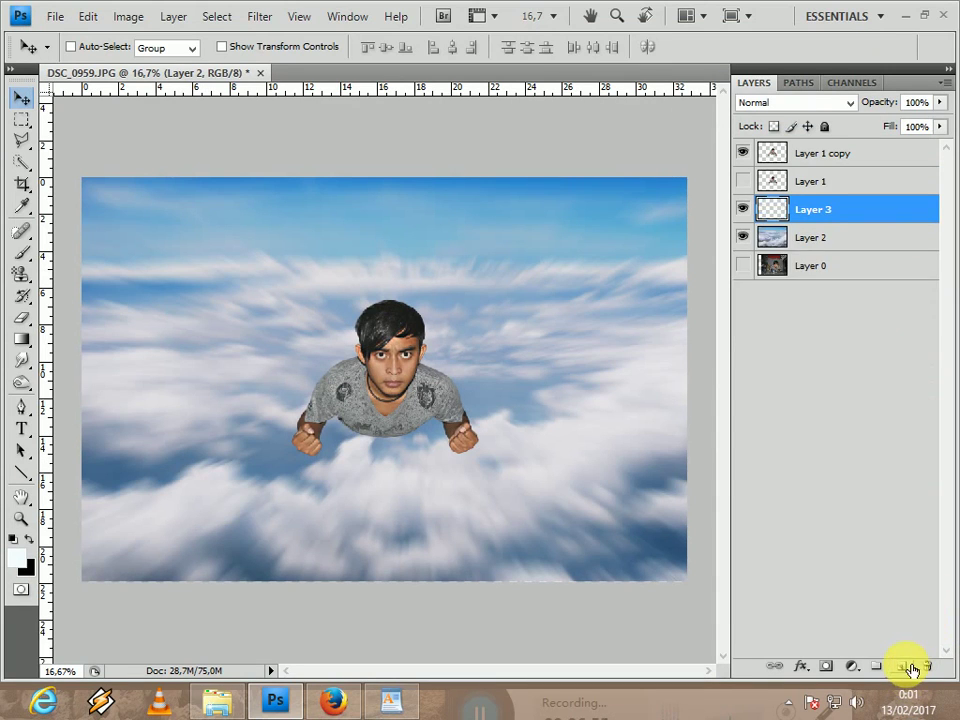
left_click(912, 668)
left_click(782, 210)
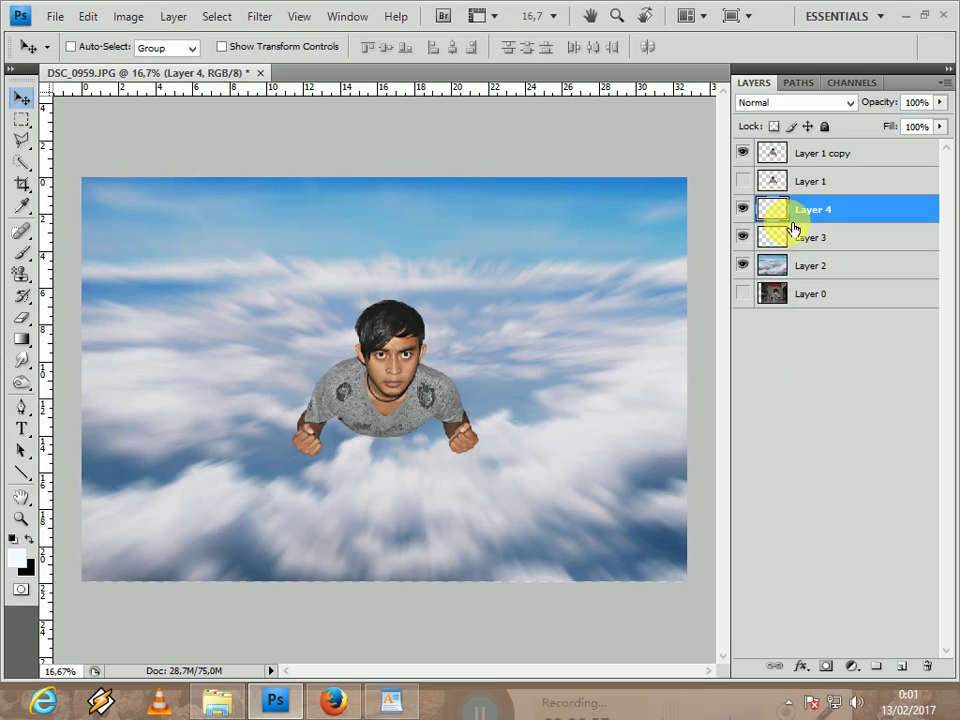
left_click_drag(797, 212, 800, 153)
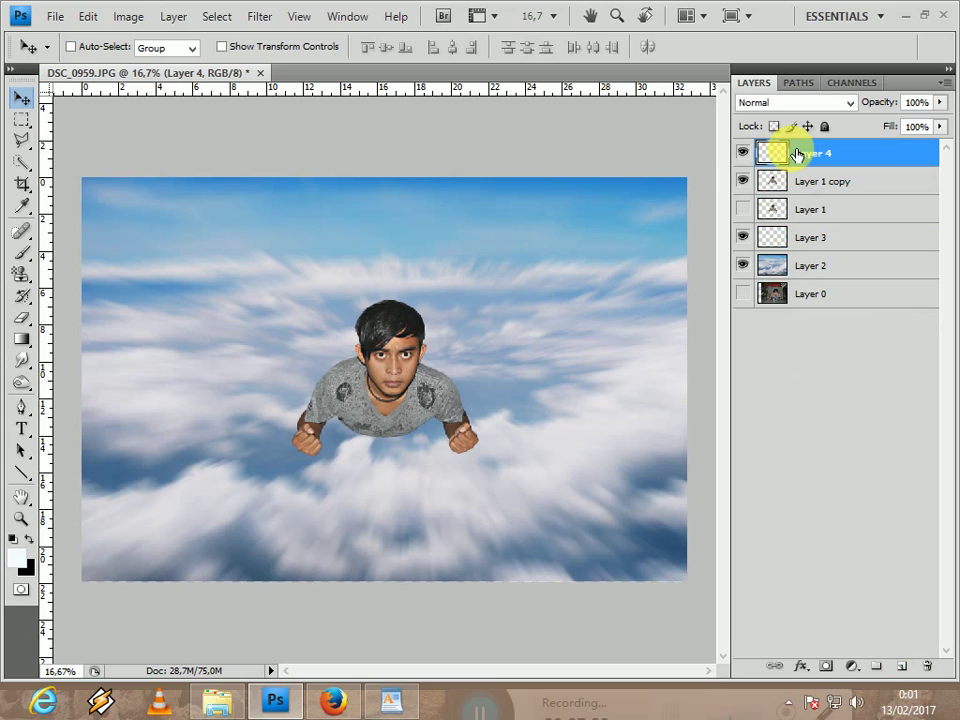
left_click(799, 235)
left_click(829, 158)
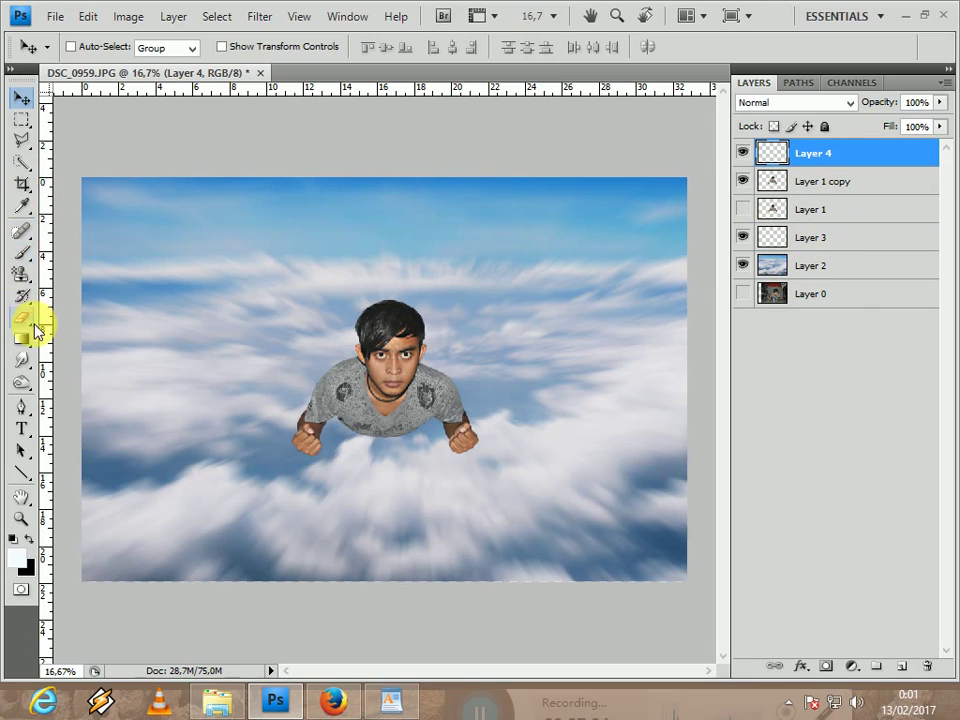
Load the Wing_Brush_Set_For_PSE_2_0_by_Becs_Stock brush file from the Brush folder for the Brush tool
left_click(21, 254)
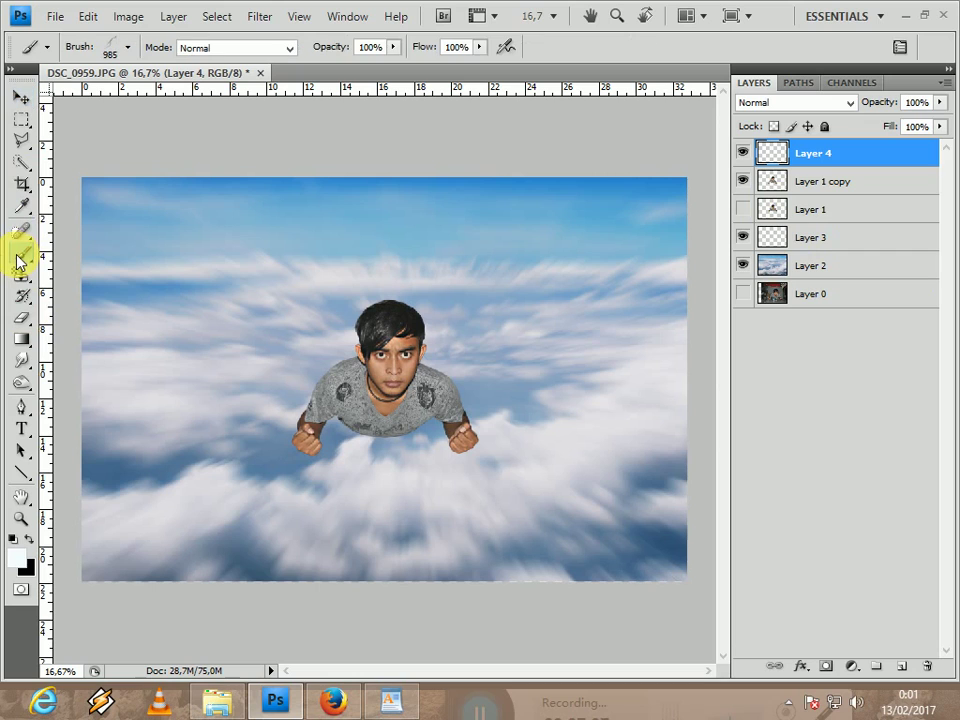
left_click(129, 52)
left_click_drag(215, 212, 213, 285)
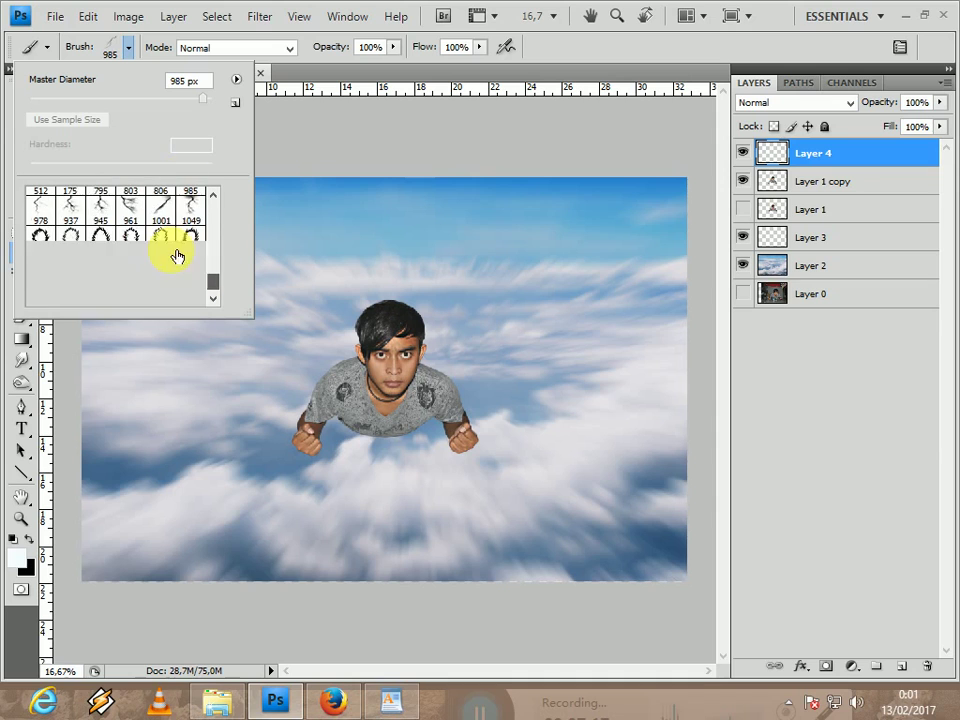
left_click(237, 80)
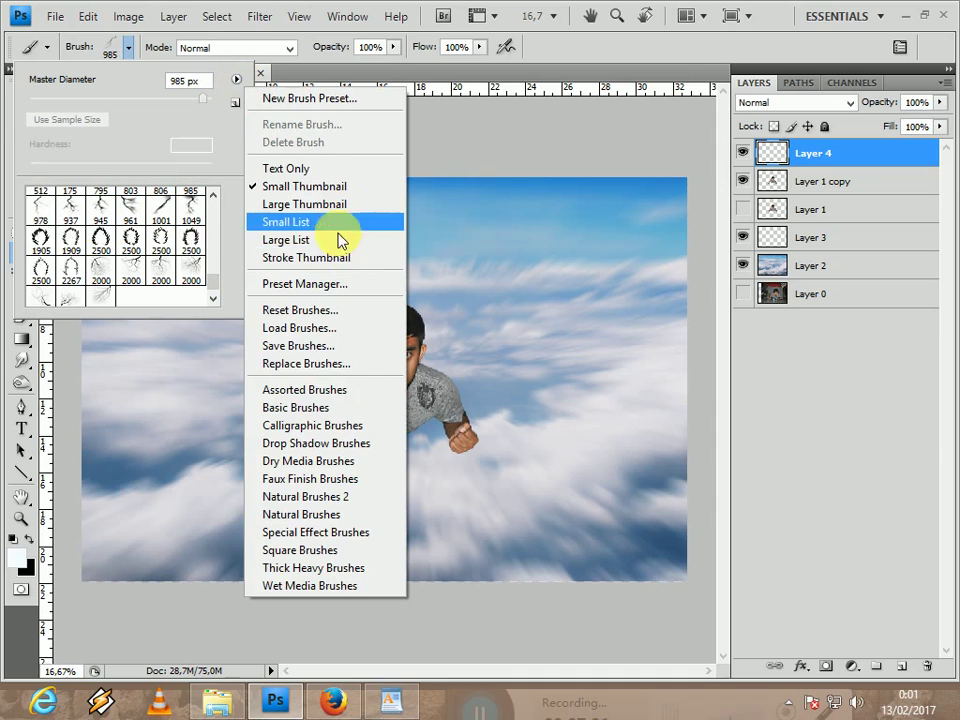
left_click(314, 331)
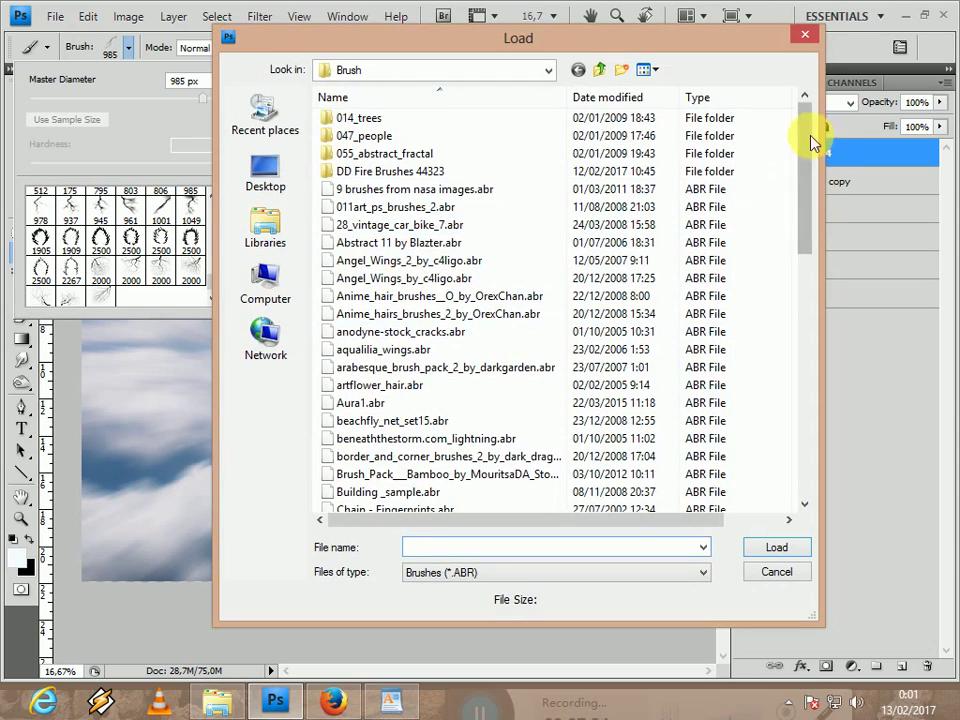
left_click_drag(806, 140, 793, 398)
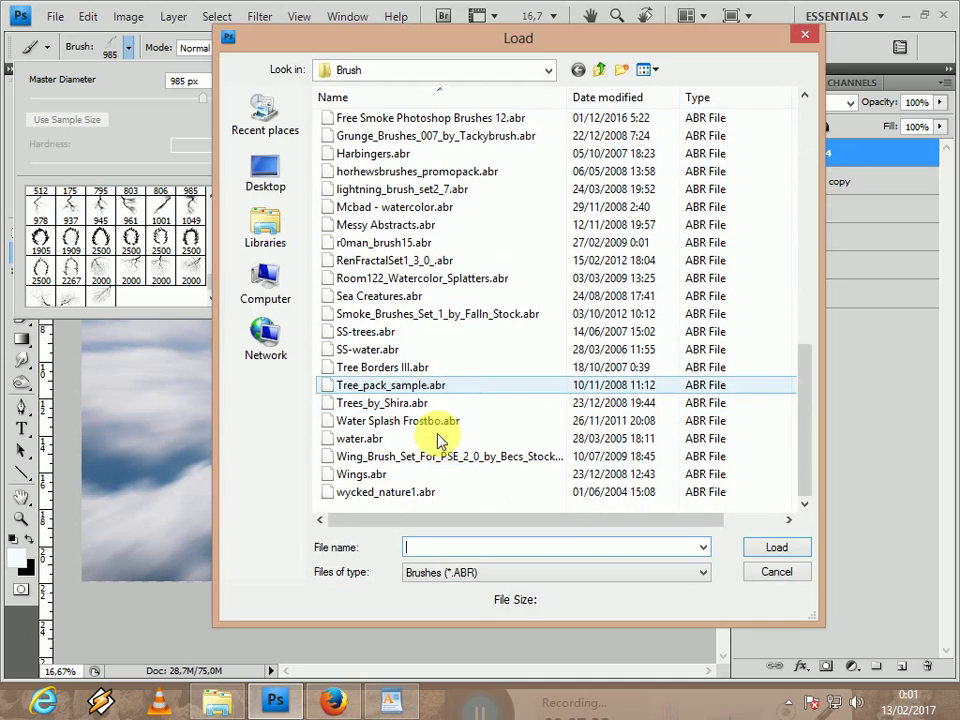
left_click(381, 455)
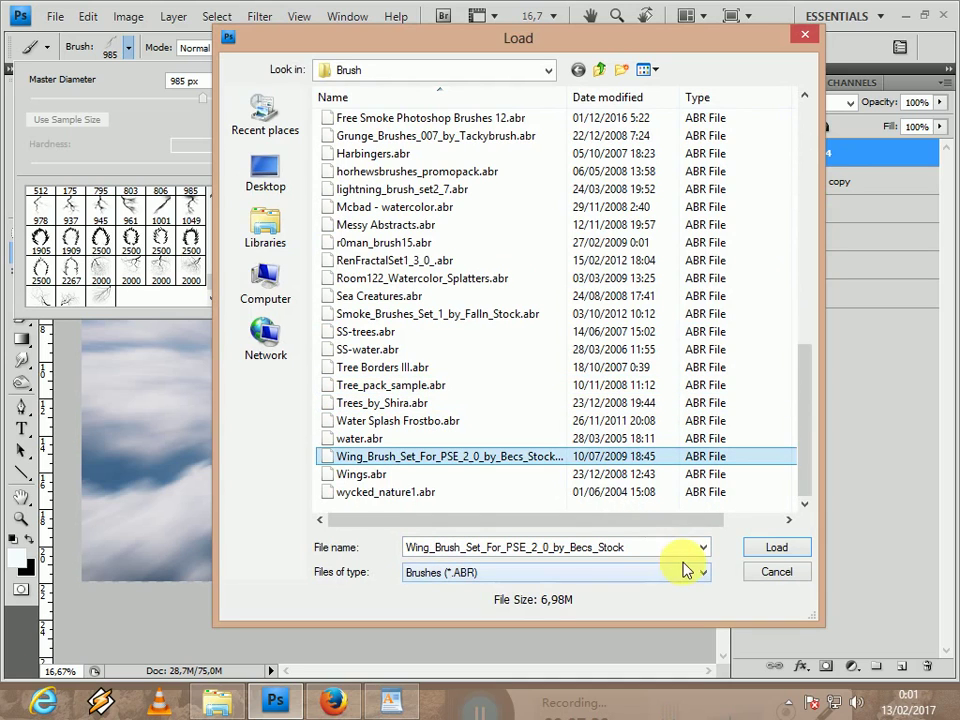
left_click(763, 552)
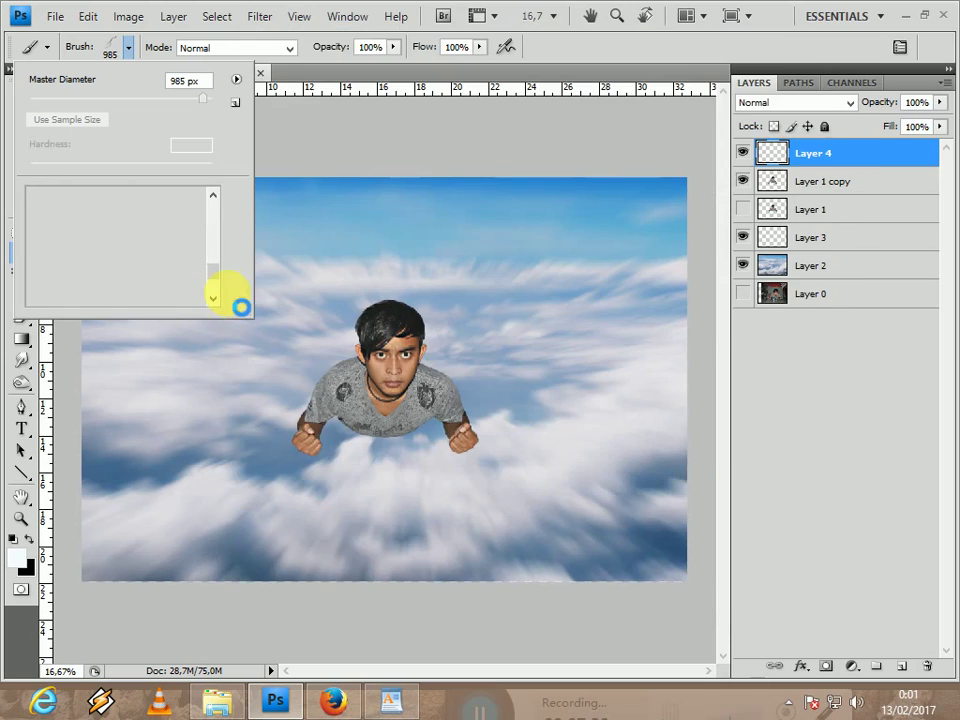
Choose the 806 px lightning brush from the brush presets and stamp a bolt at the sky's upper edge on Layer 4
left_click_drag(214, 276, 240, 315)
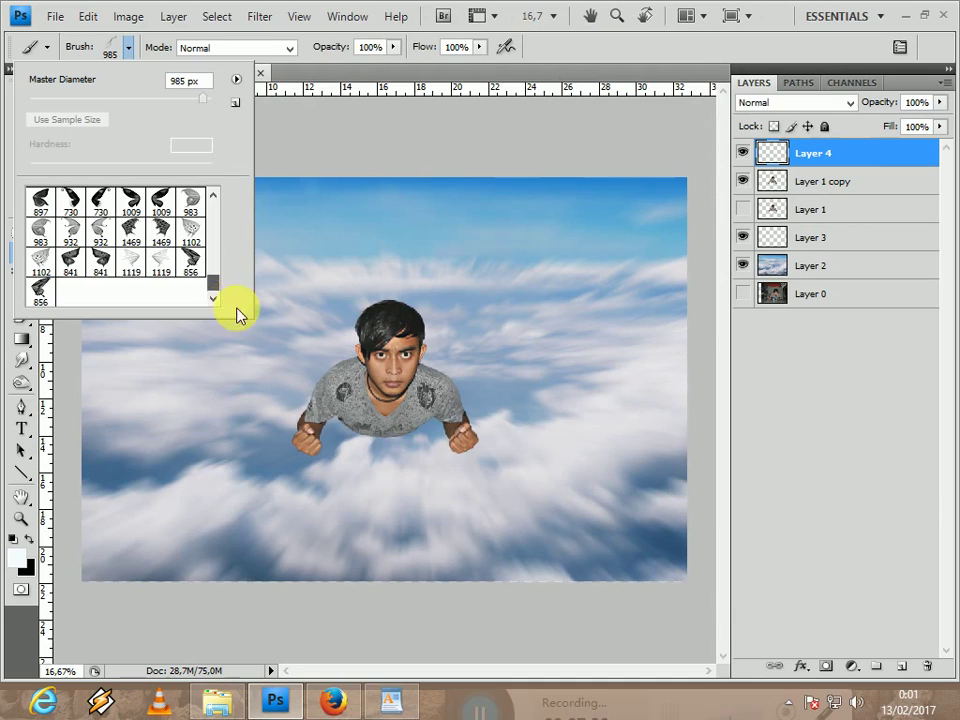
left_click_drag(216, 195, 216, 195)
left_click(216, 196)
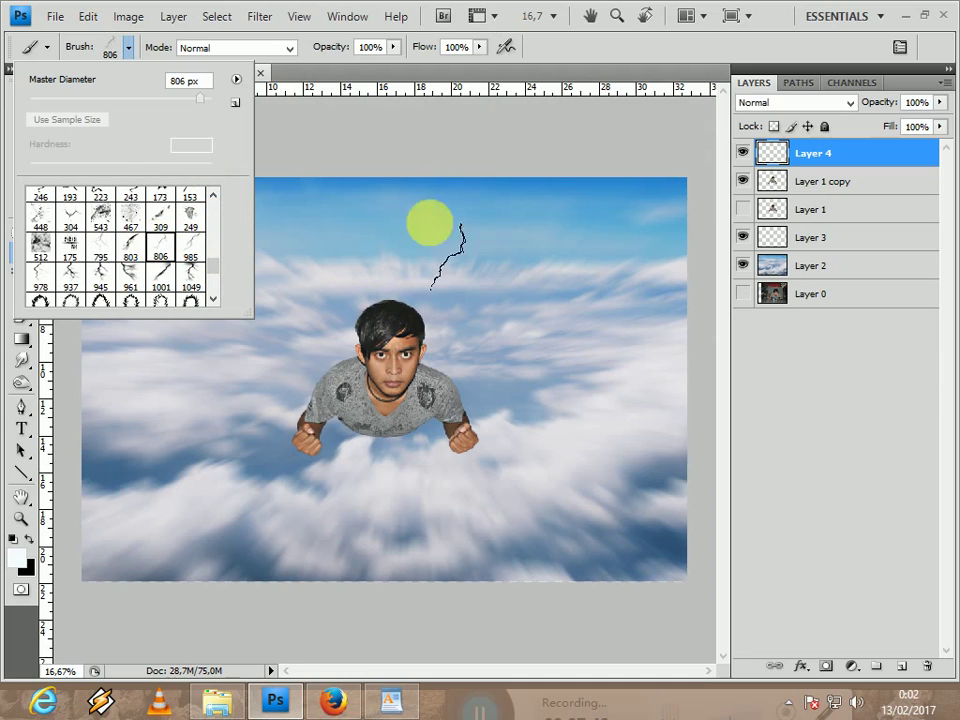
left_click(435, 250)
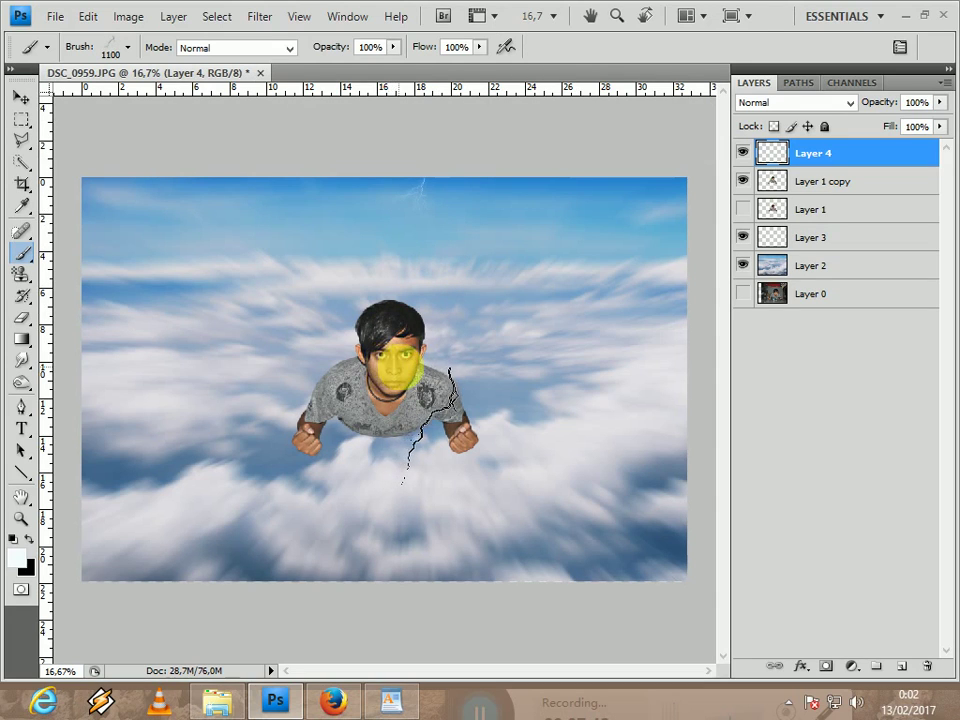
Enlarge the brush to 1400 px and stamp a lightning bolt behind the man's shoulder on the image's right side, on Layer 3
key("bracketright")
key("bracketright")
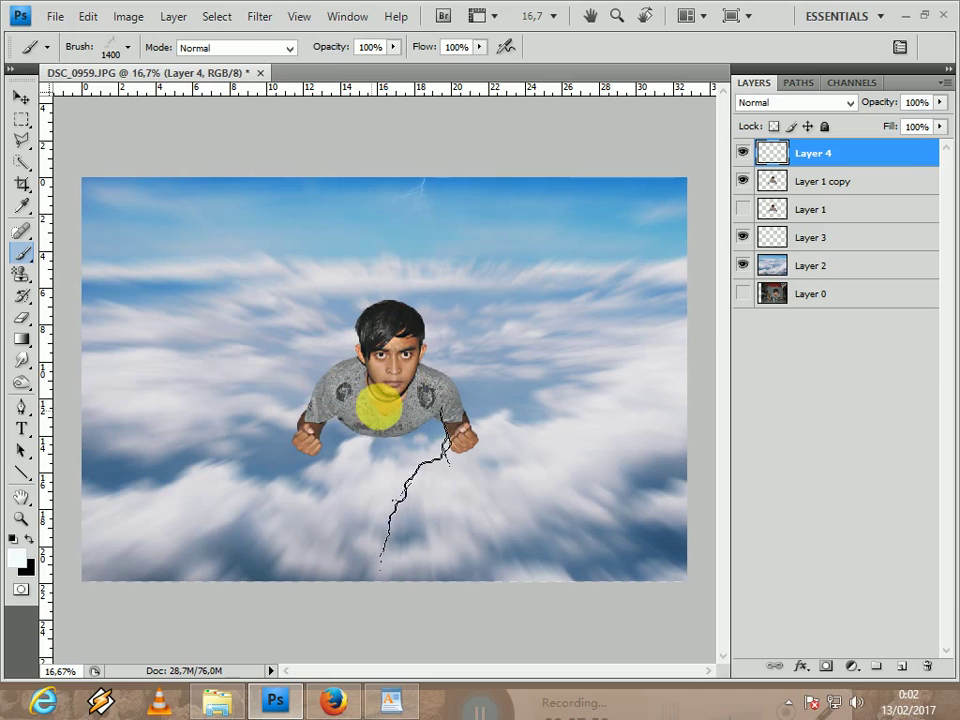
left_click(858, 238)
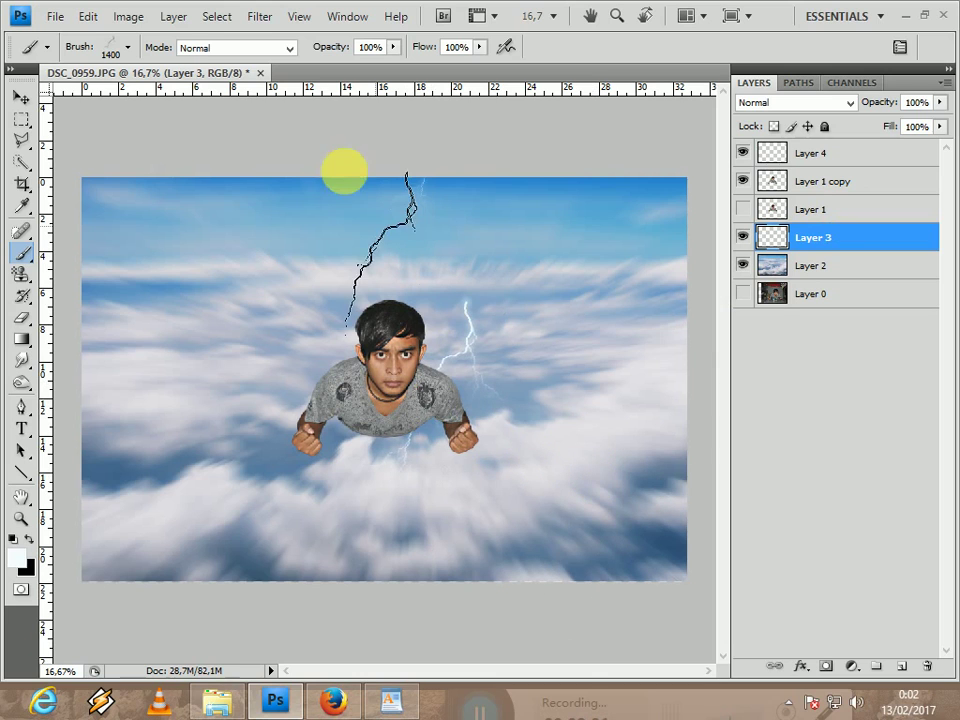
Set the brush tip angle to -107° in the Brushes settings and stamp a bolt behind the man's shoulder on the image's left side
left_click(347, 16)
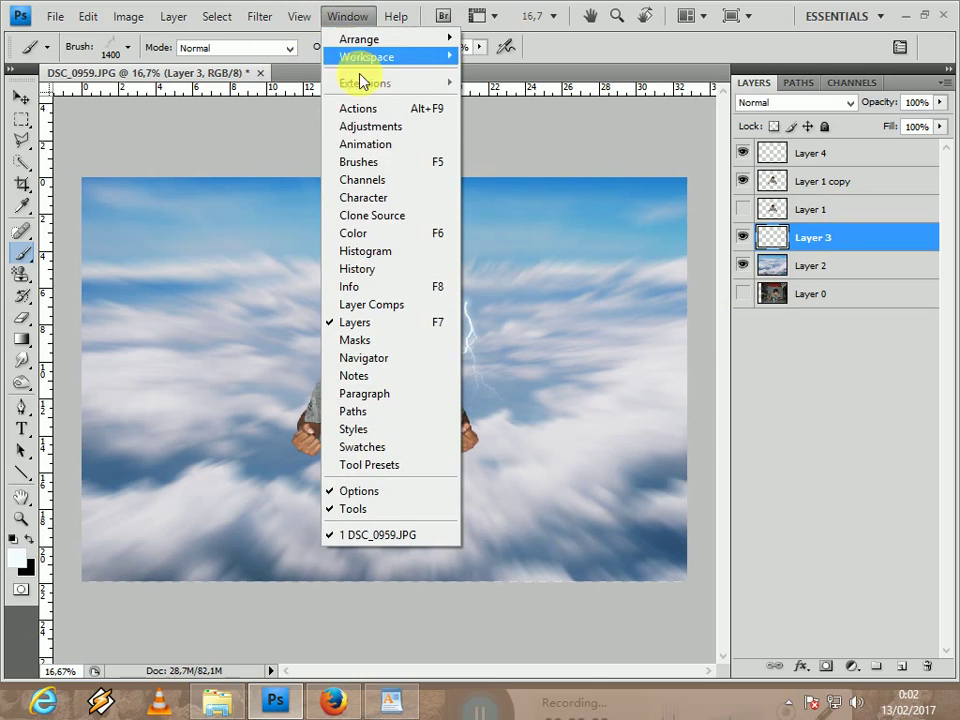
left_click(374, 162)
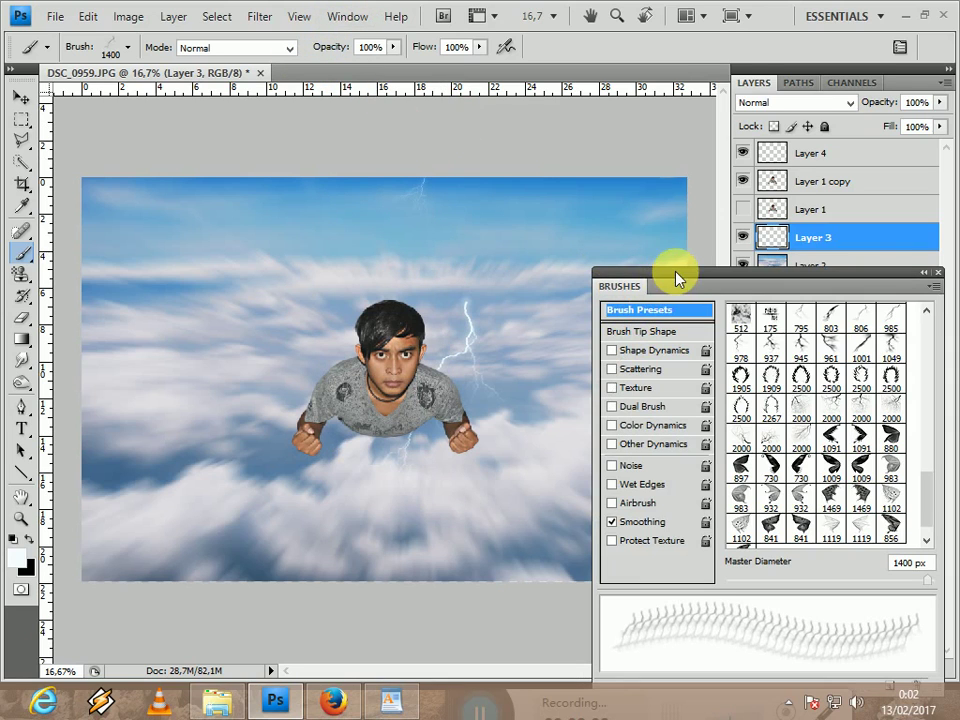
left_click_drag(671, 276, 602, 274)
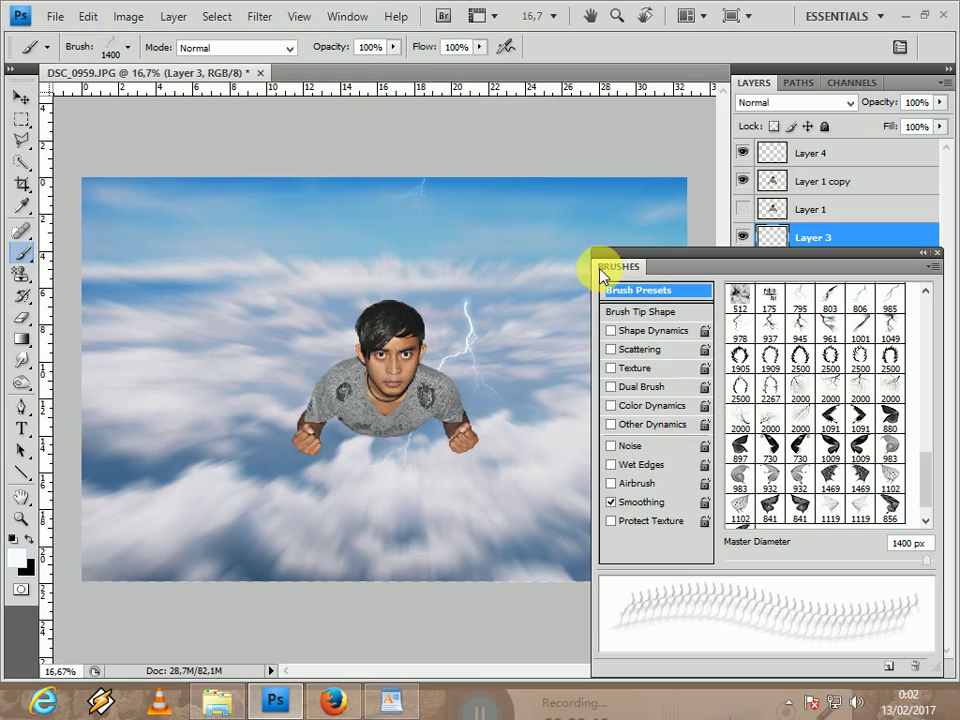
left_click(641, 311)
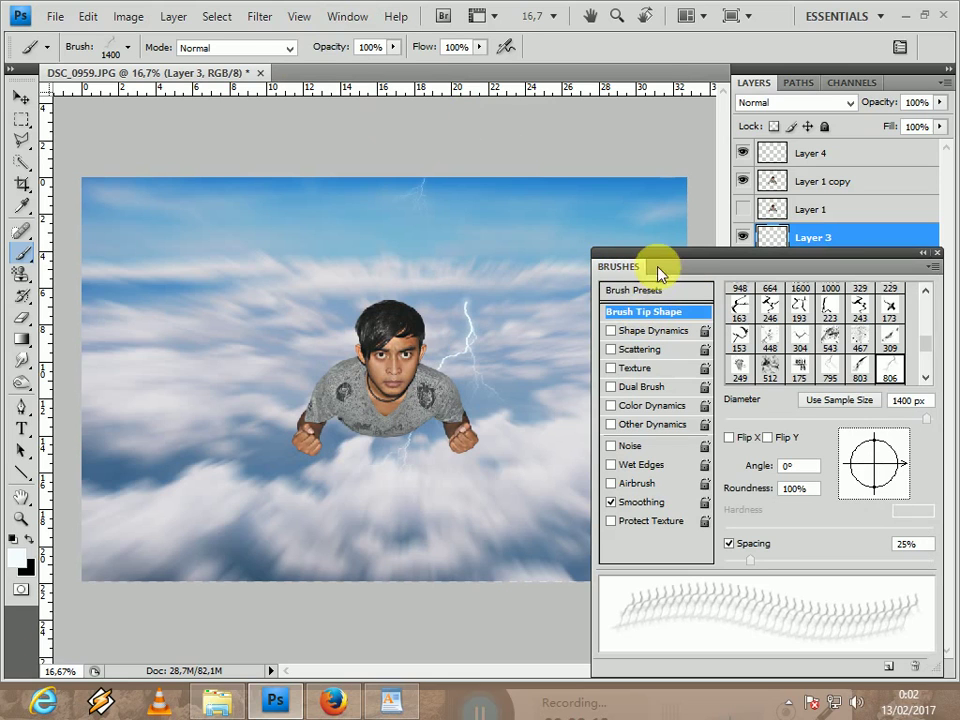
mouse_move(659, 273)
left_mouse_down()
mouse_move(649, 251)
mouse_move(690, 204)
mouse_move(676, 107)
left_mouse_up()
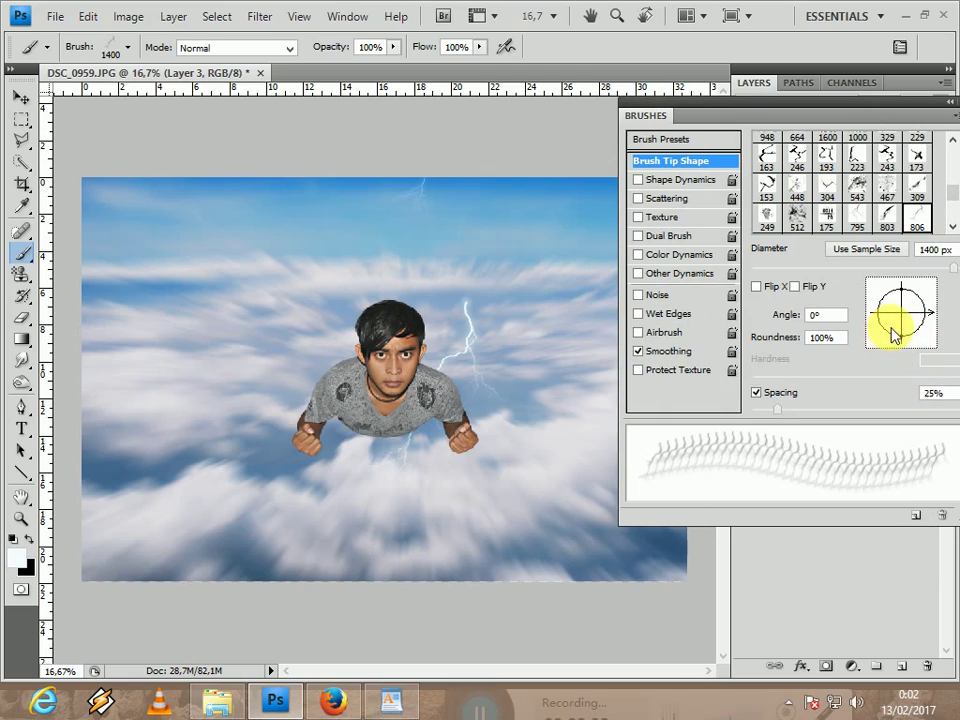
mouse_move(921, 317)
left_mouse_down()
mouse_move(921, 343)
mouse_move(875, 352)
mouse_move(889, 355)
left_mouse_up()
left_click(305, 382)
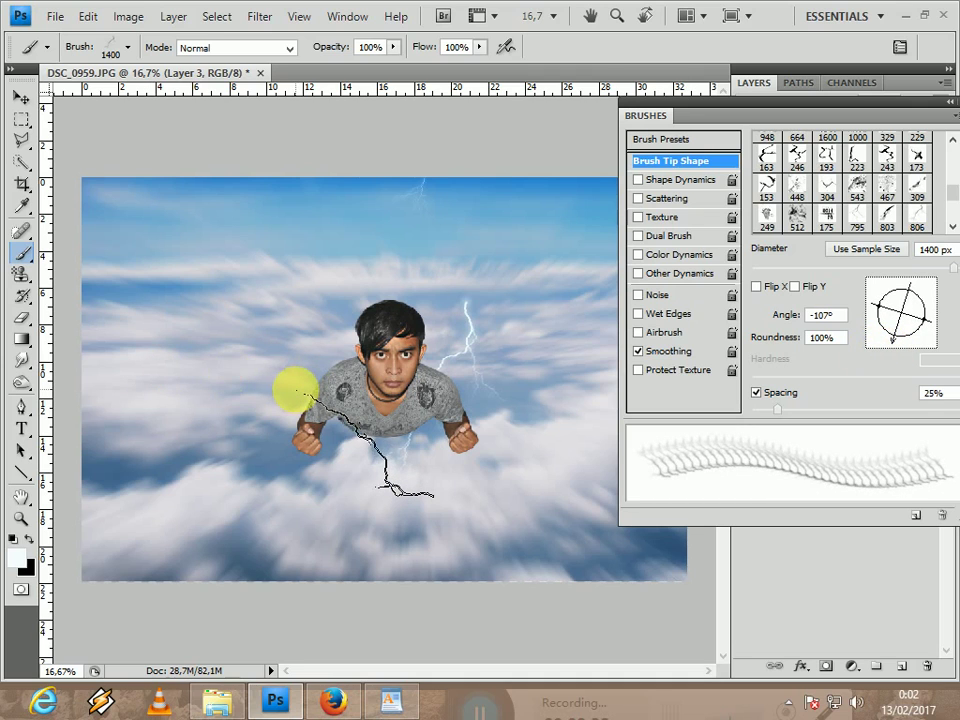
left_click(288, 390)
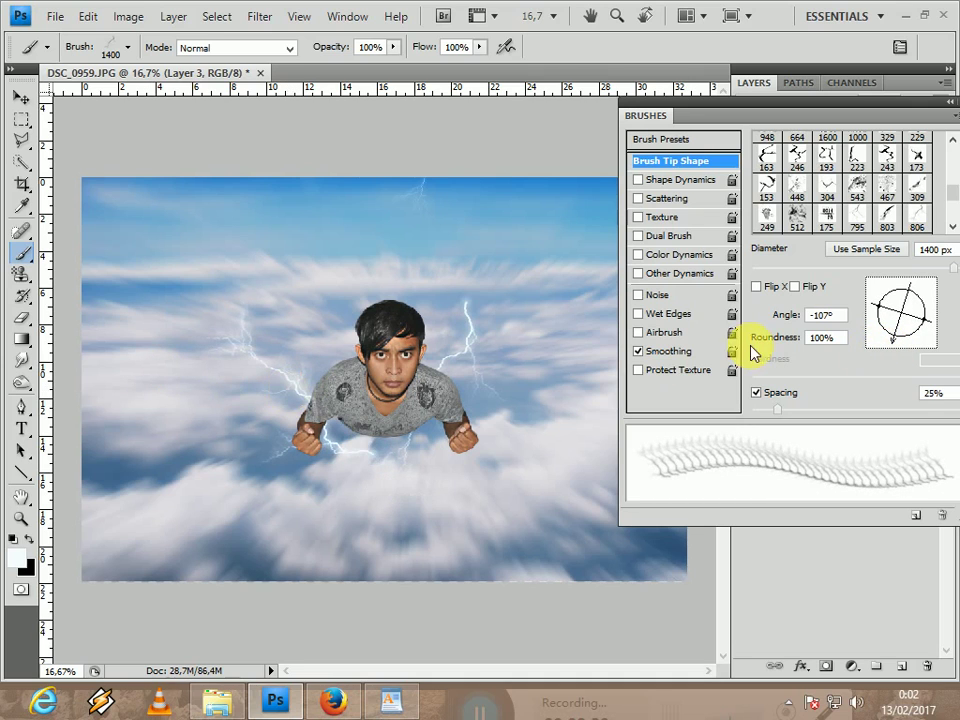
Rotate the brush tip to 127° and stamp another lightning bolt behind the man's head on Layer 3
left_click(893, 332)
mouse_move(893, 332)
left_mouse_down()
mouse_move(937, 308)
mouse_move(936, 242)
mouse_move(917, 274)
mouse_move(889, 222)
mouse_move(857, 257)
left_mouse_up()
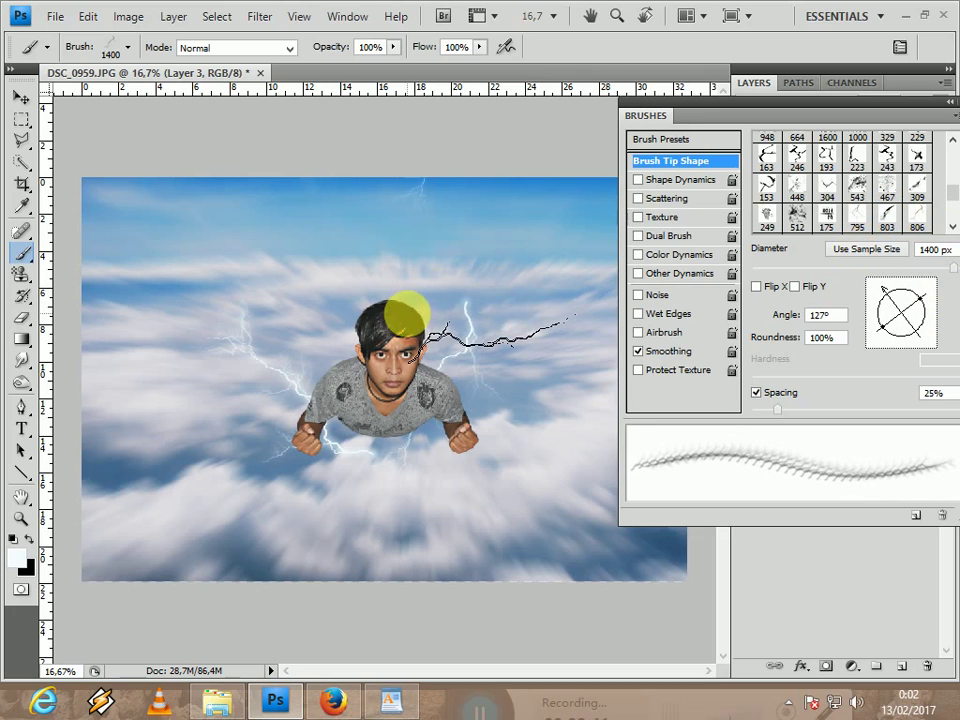
left_click(407, 315)
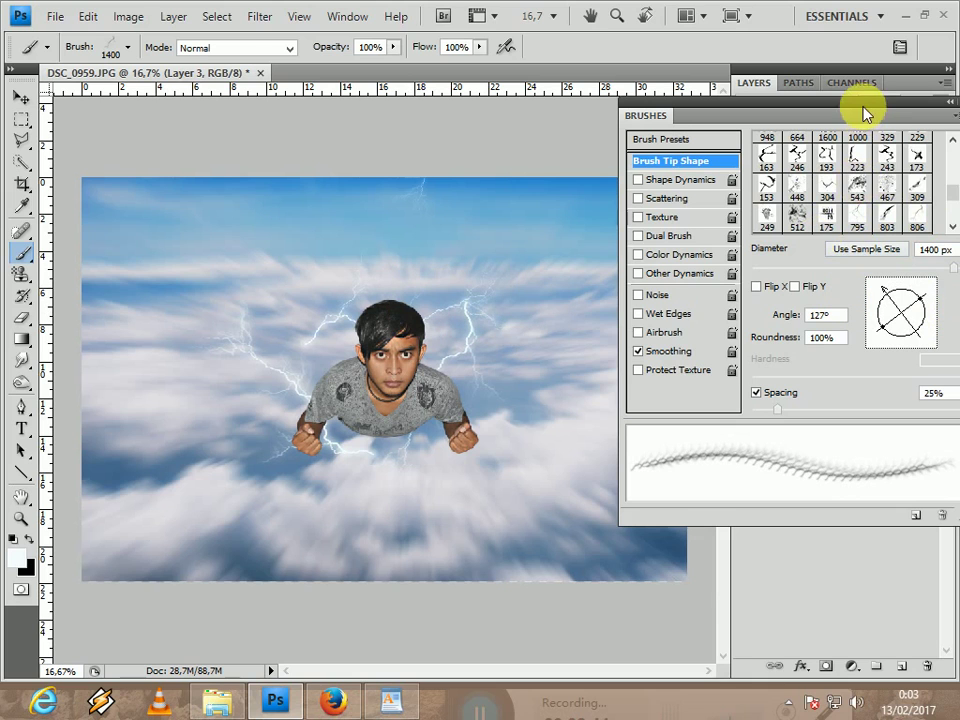
Make Layer 4 active and choose the 985 px lightning brush tip
mouse_move(862, 115)
left_mouse_down()
mouse_move(831, 326)
mouse_move(866, 326)
mouse_move(860, 296)
left_mouse_up()
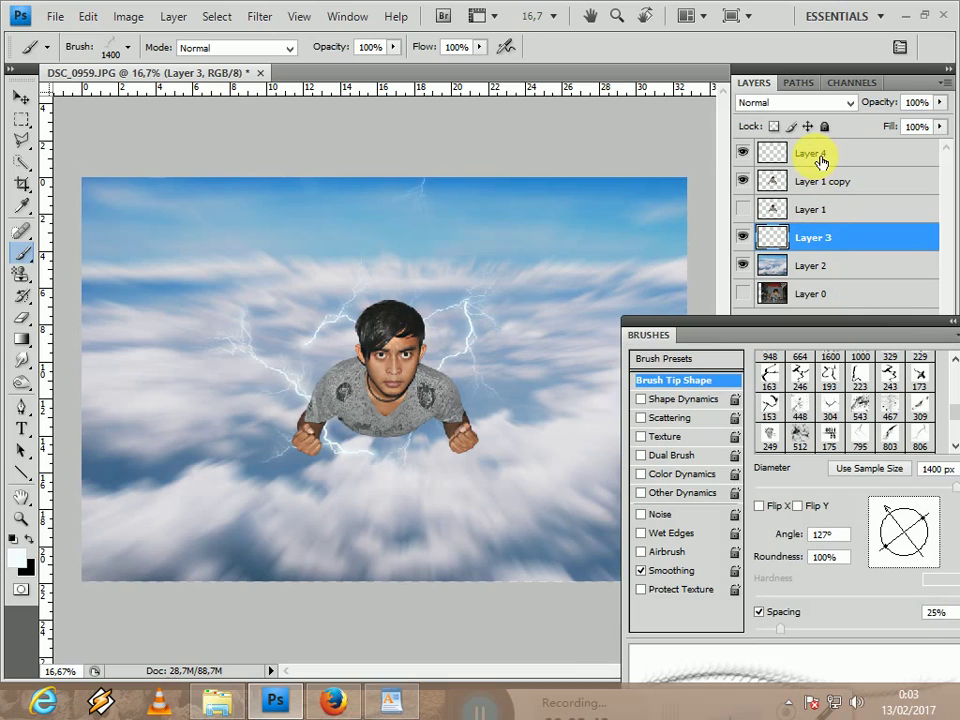
left_click(818, 155)
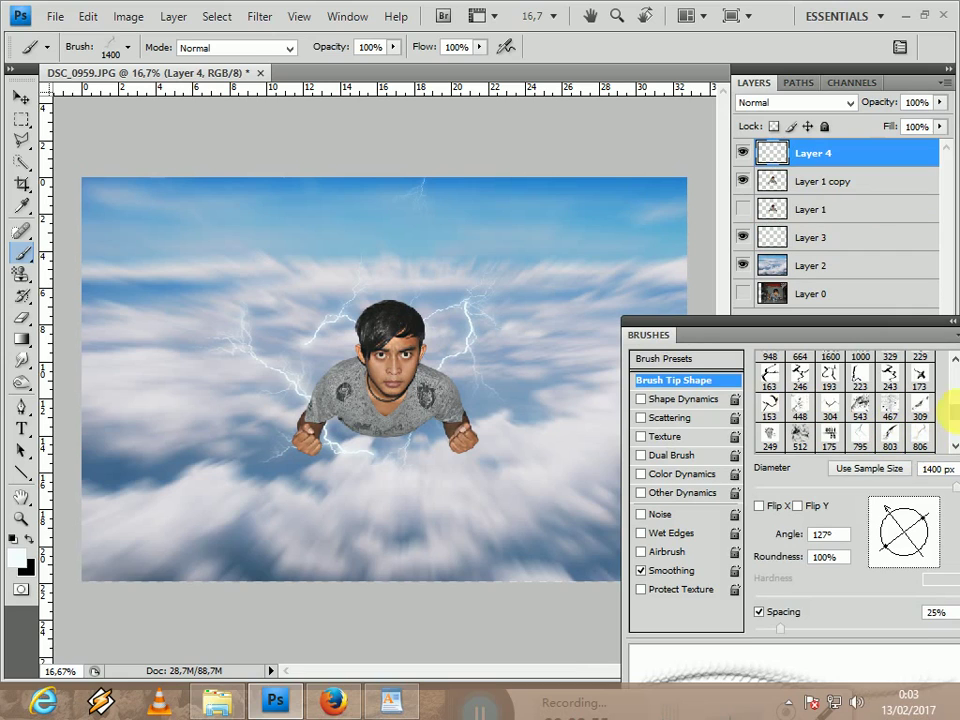
left_click(954, 446)
left_click(954, 446)
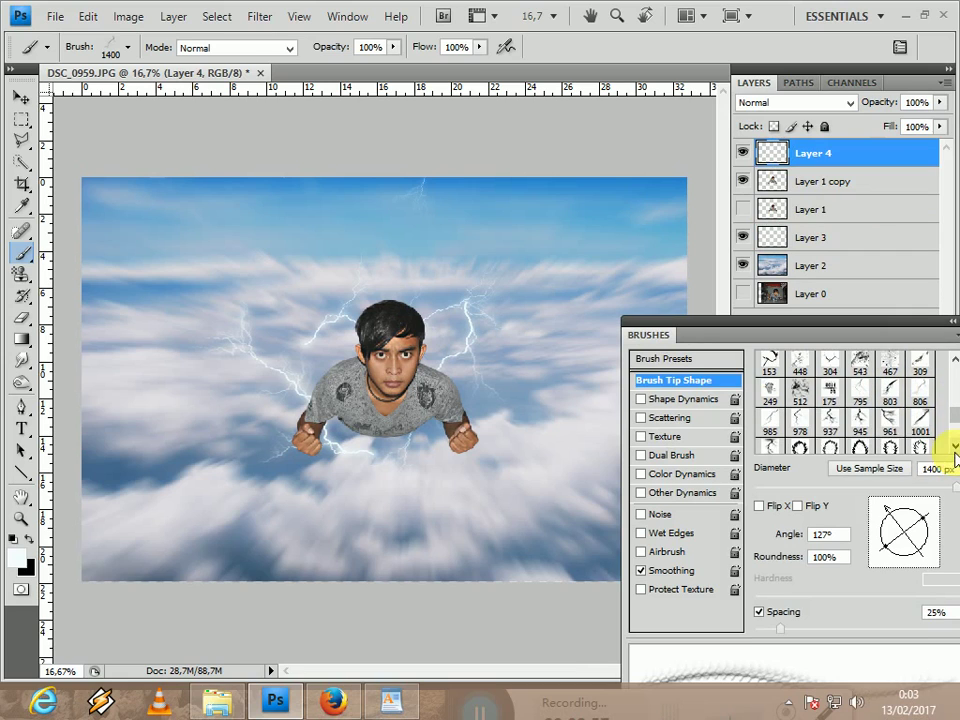
left_click(954, 446)
left_click(769, 408)
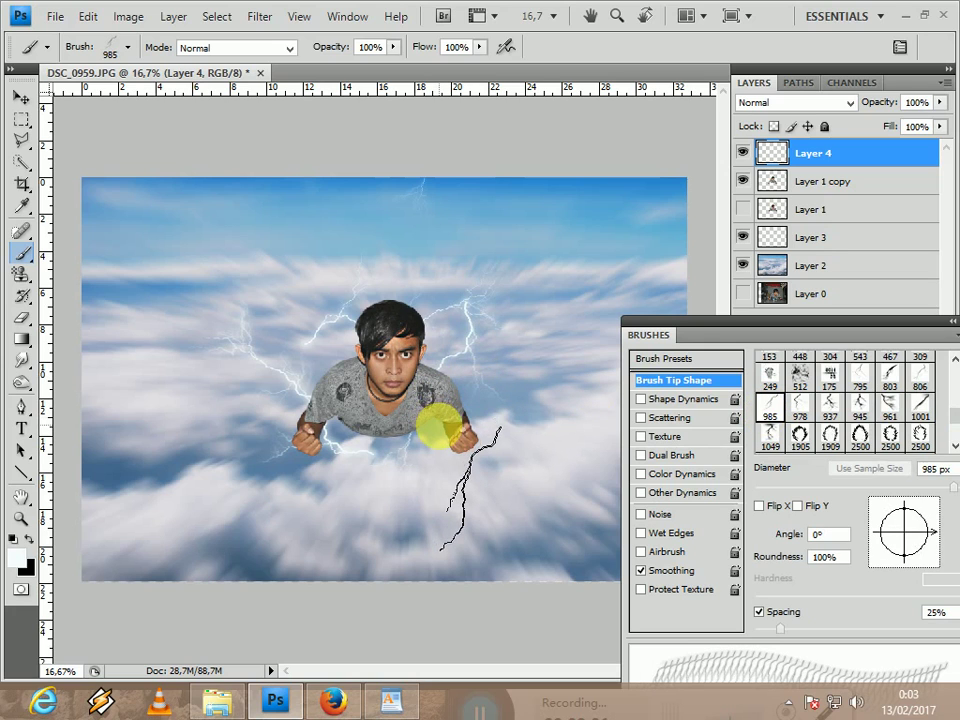
Stamp lightning over the man's arms on Layer 4, at -4° on the image's right side and at -90° on the left
mouse_move(908, 572)
left_mouse_down()
mouse_move(909, 506)
mouse_move(898, 510)
mouse_move(926, 514)
mouse_move(936, 536)
mouse_move(930, 520)
mouse_move(928, 536)
mouse_move(936, 534)
left_mouse_up()
left_click(493, 488)
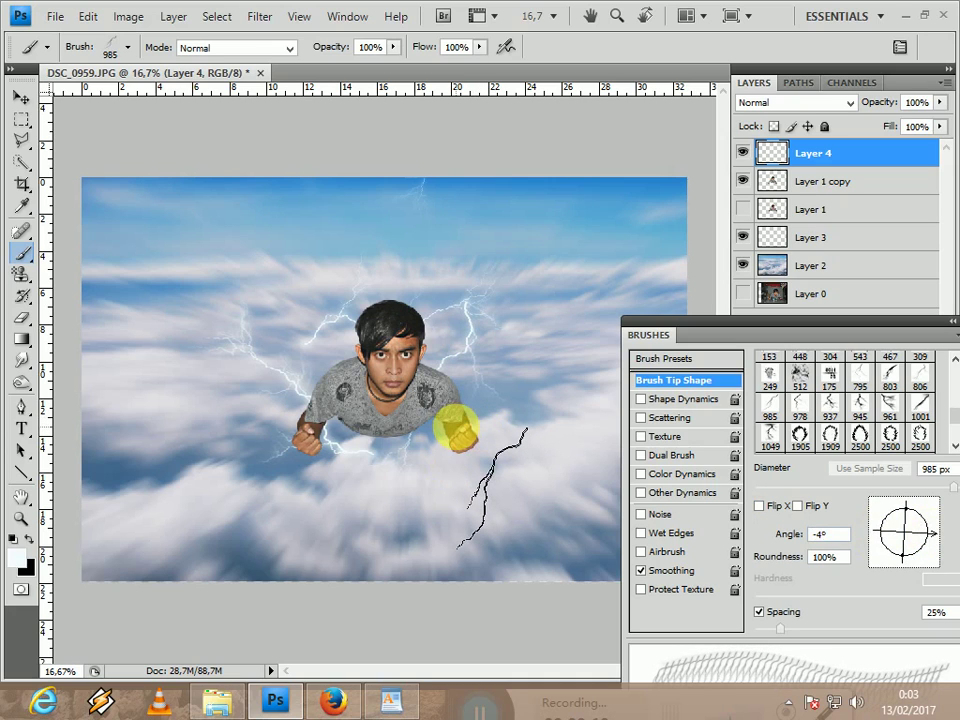
left_click(456, 425)
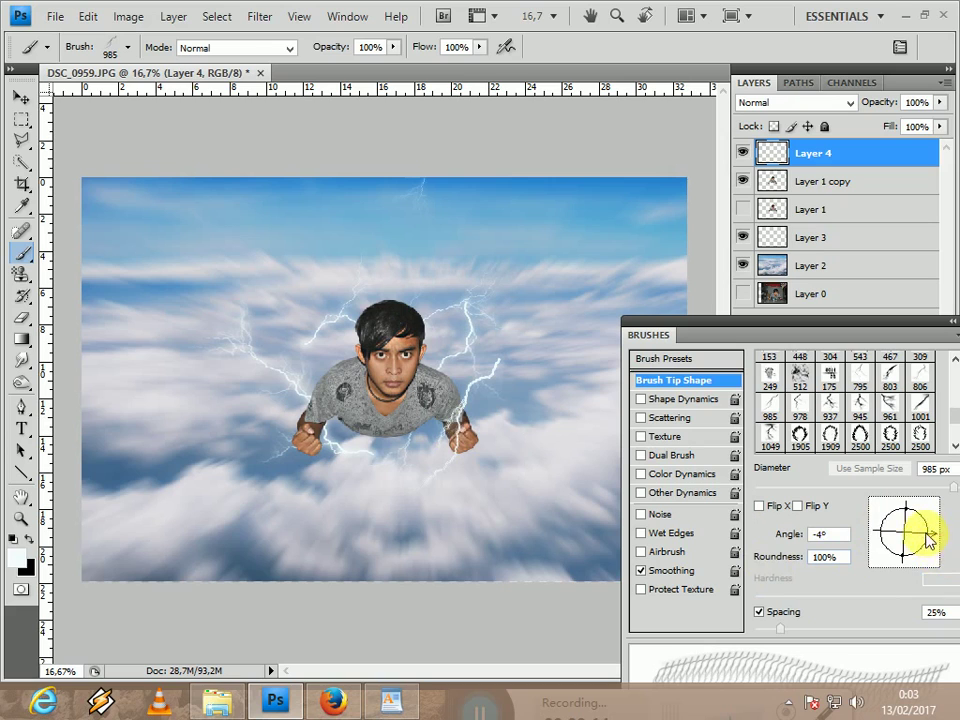
mouse_move(928, 538)
left_mouse_down()
mouse_move(900, 578)
mouse_move(906, 590)
left_mouse_up()
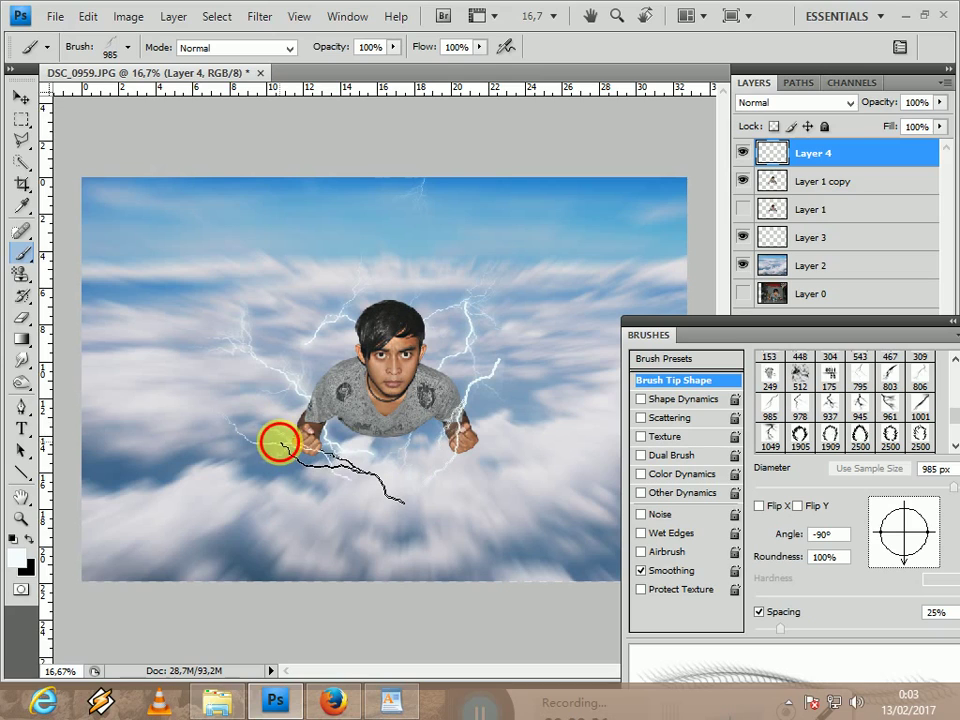
left_click(278, 441)
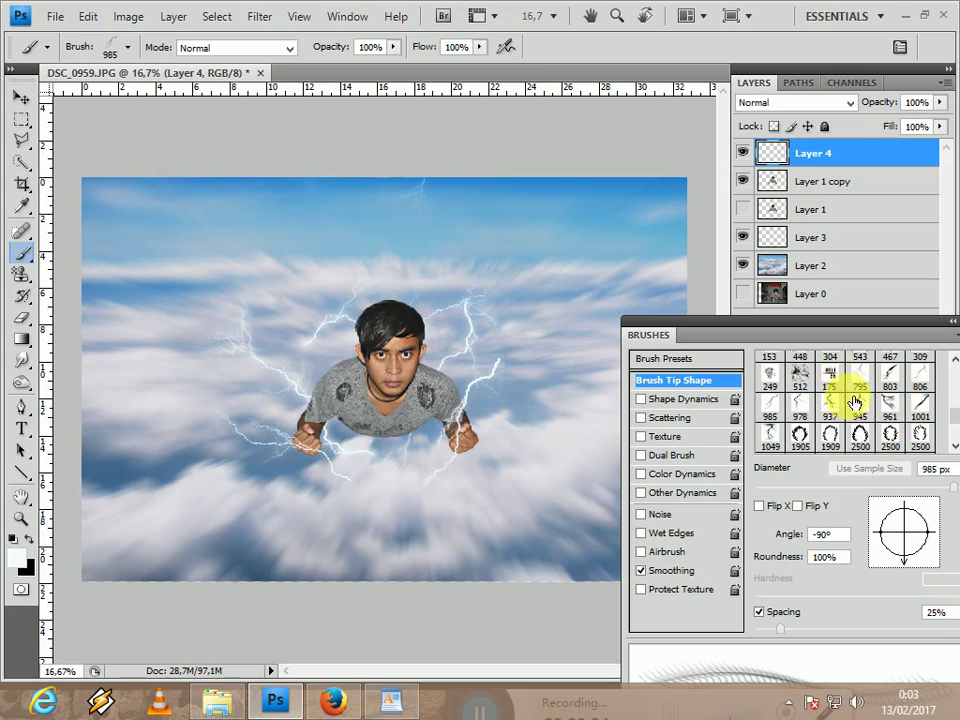
Stamp the 978 px lightning brush at -71° over the top of the man's head, and close the Brushes settings
left_click(802, 404)
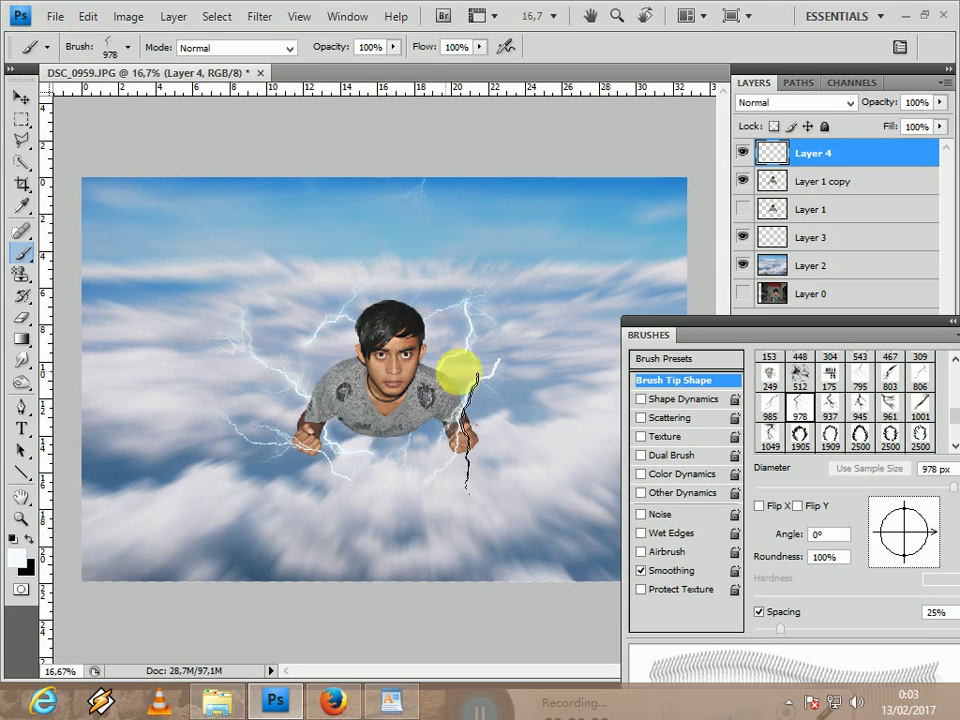
left_click(458, 363)
left_click_drag(948, 570, 914, 565)
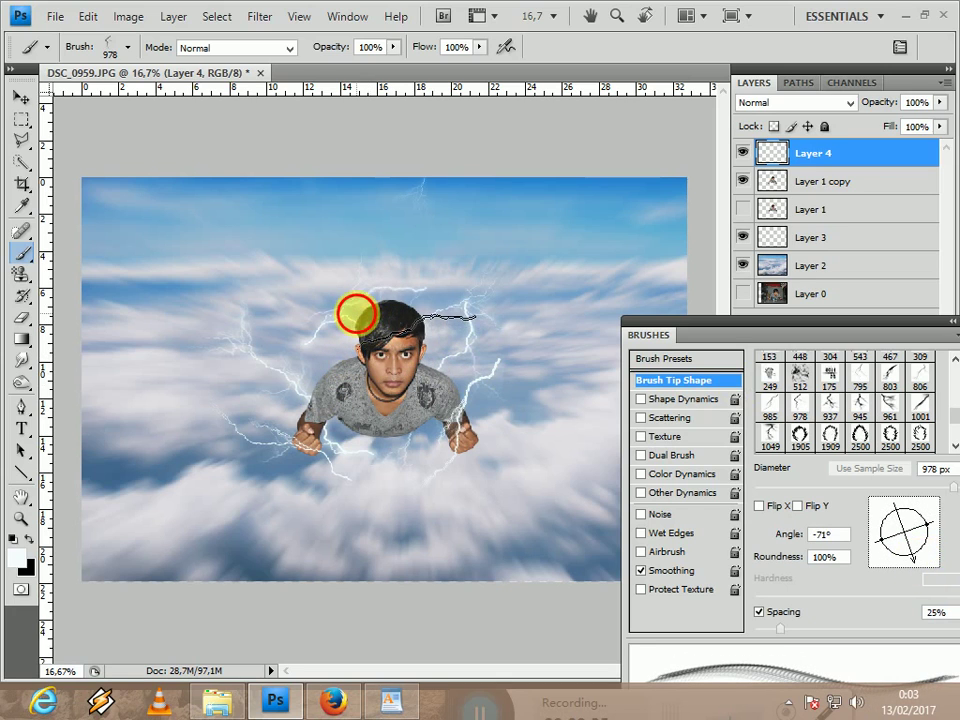
left_click(357, 313)
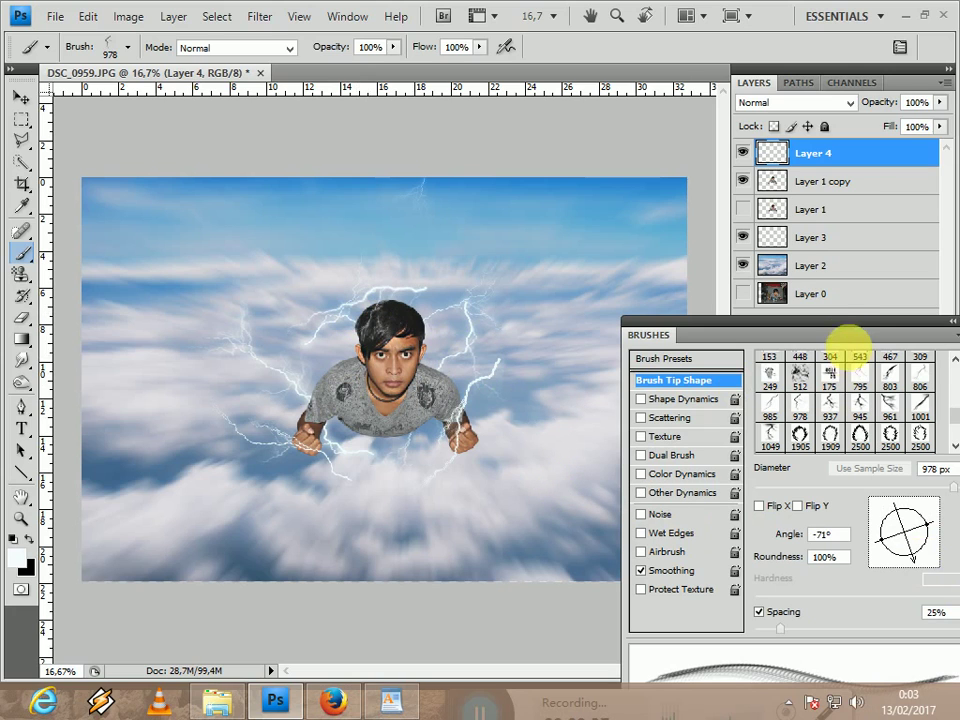
mouse_move(836, 322)
left_mouse_down()
mouse_move(761, 336)
mouse_move(770, 345)
left_mouse_up()
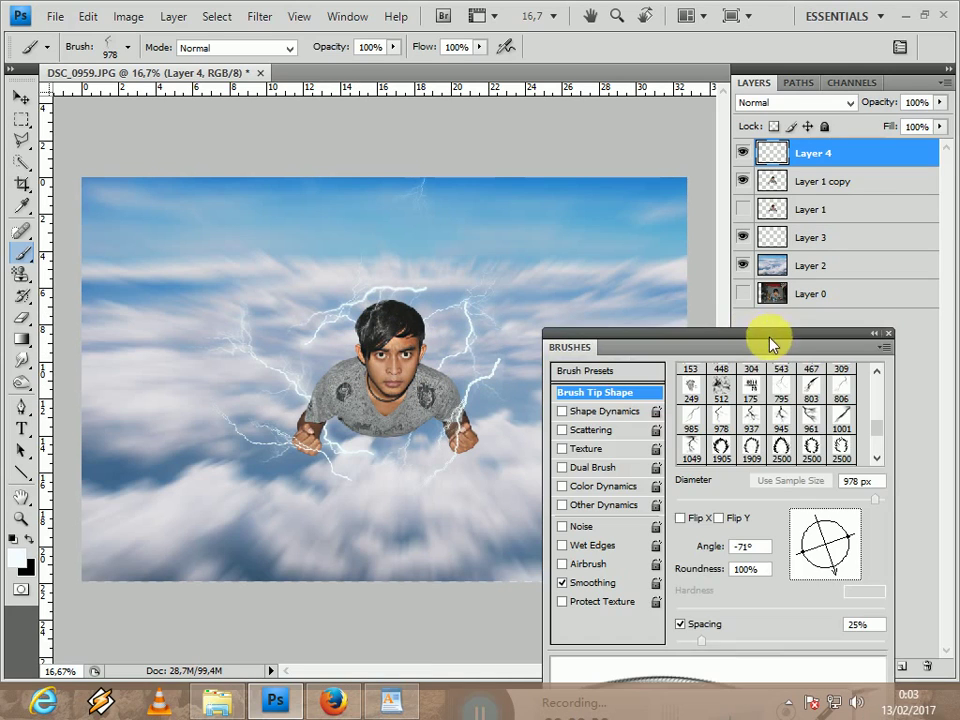
left_click(888, 334)
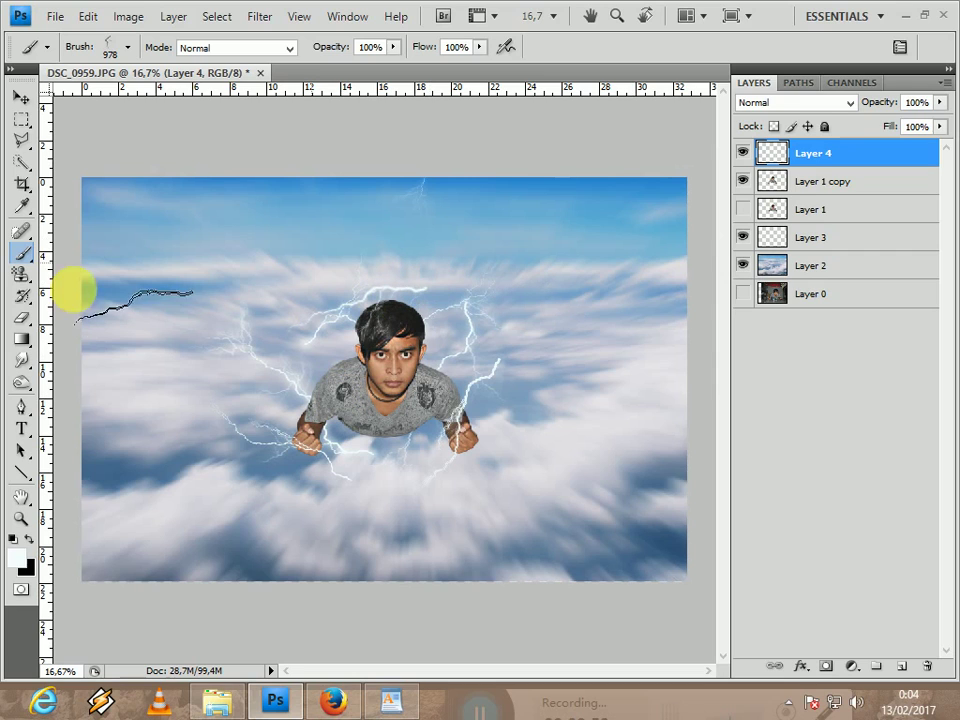
Add two empty layers above Layer 4 and move the lower one directly above Layer 3, leaving it selected
left_click(33, 160)
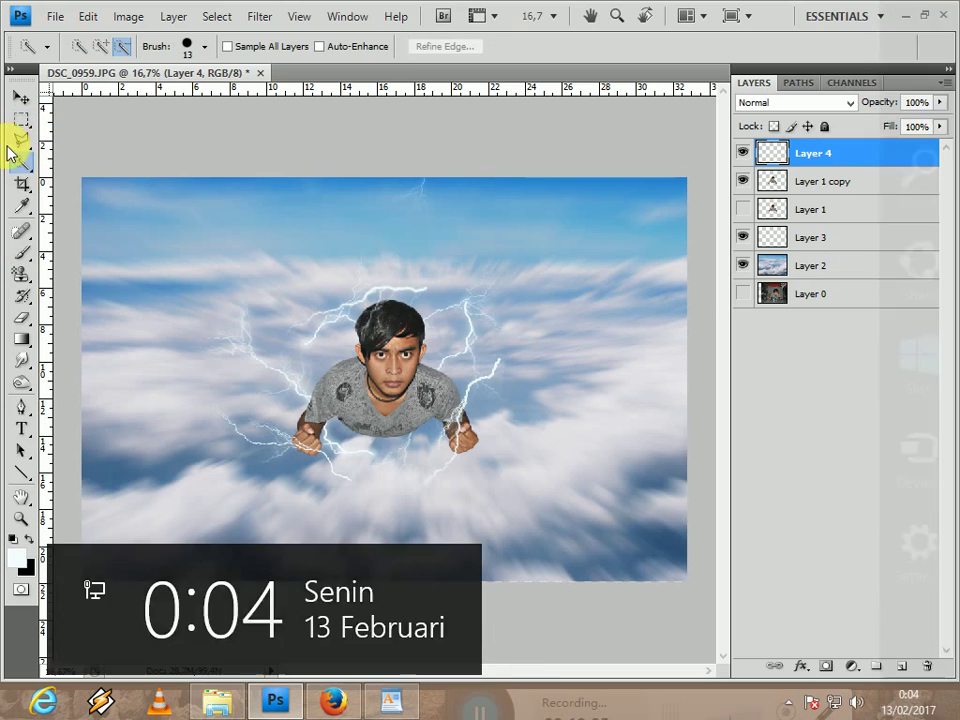
left_click(21, 140)
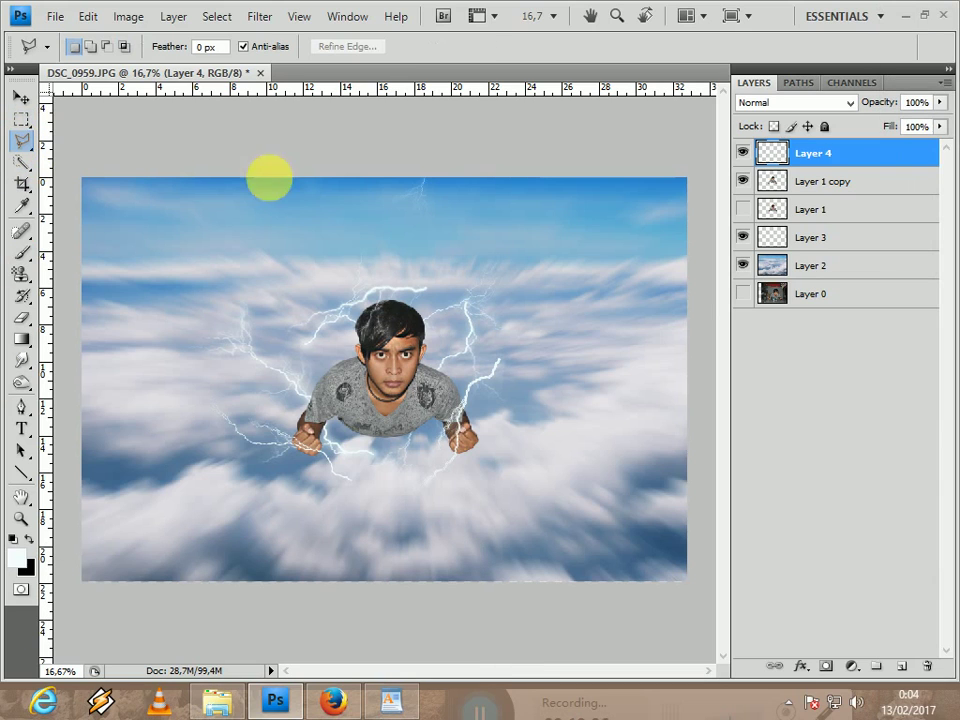
left_click(903, 667)
left_click(903, 667)
left_click_drag(831, 190, 838, 285)
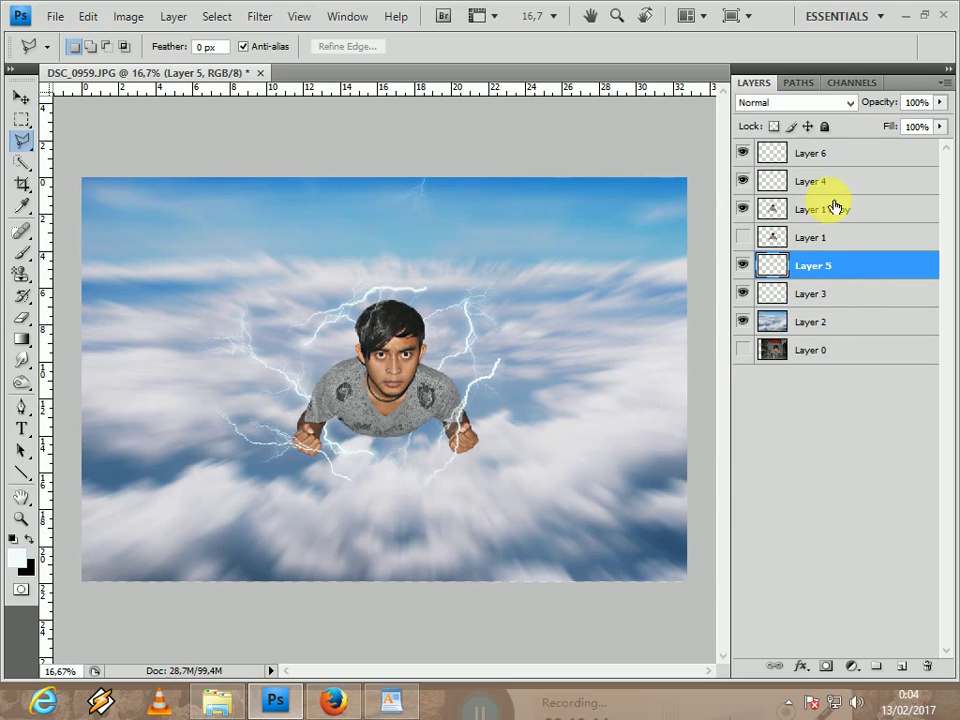
Draw a closed spiky polygonal lasso selection around the man, with jagged points along both sides and above his head, and a nearly flat base
left_click(339, 303)
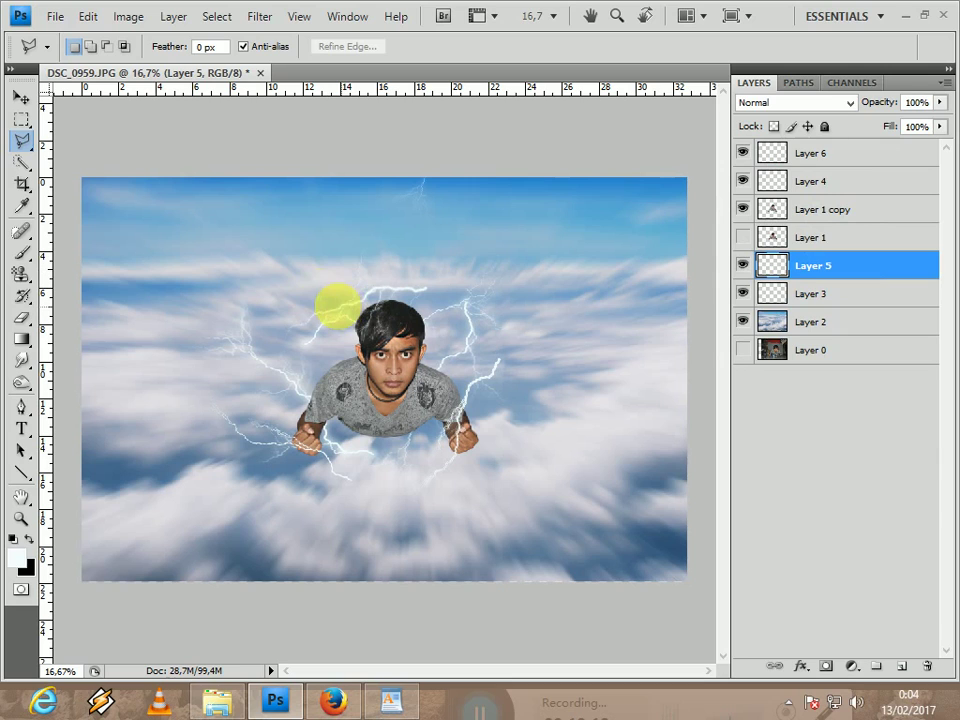
left_click(315, 284)
left_click(325, 330)
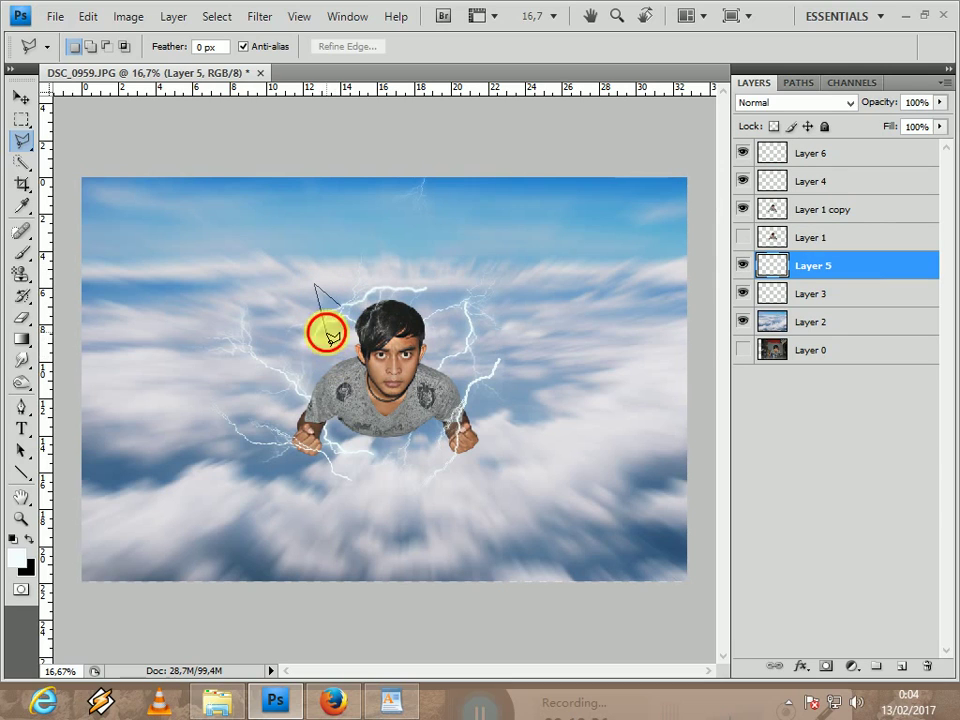
left_click(285, 315)
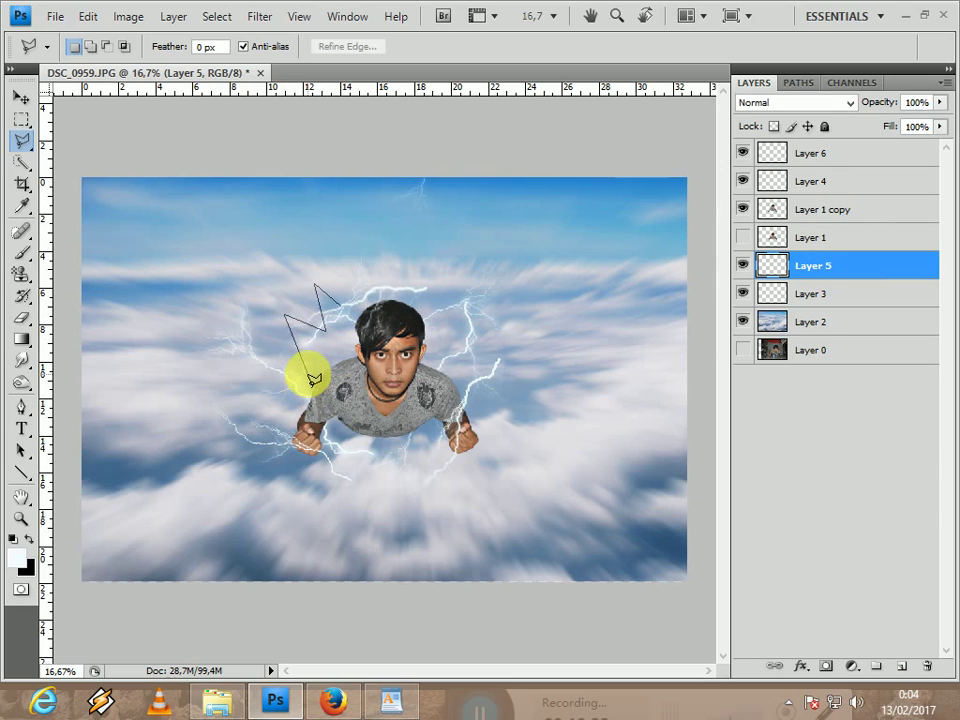
left_click(269, 349)
left_click(294, 405)
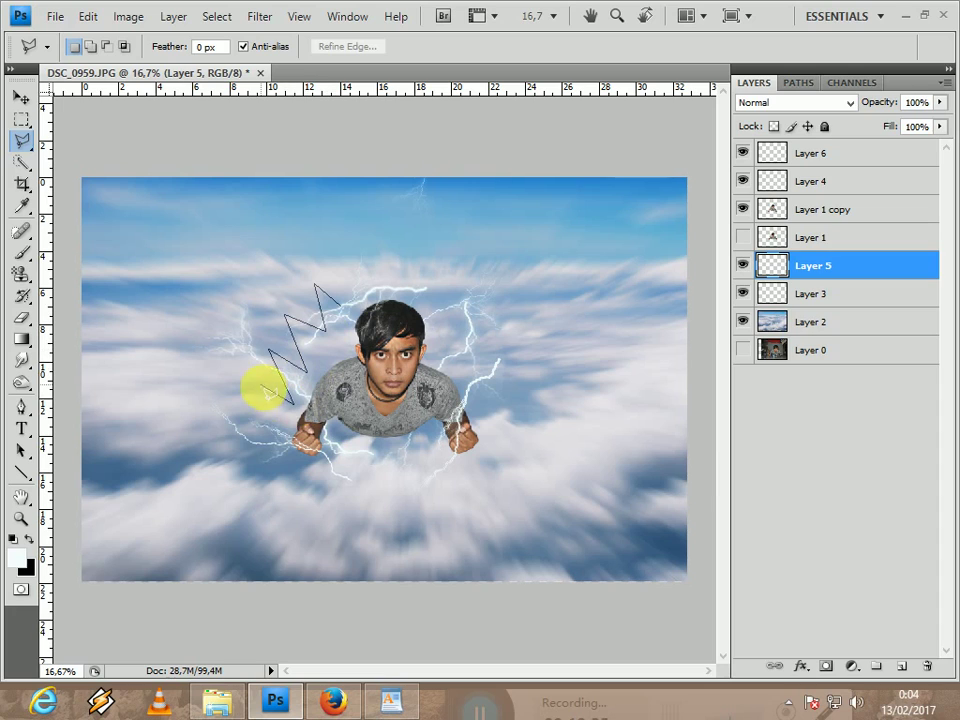
left_click(261, 386)
left_click(280, 430)
left_click(257, 427)
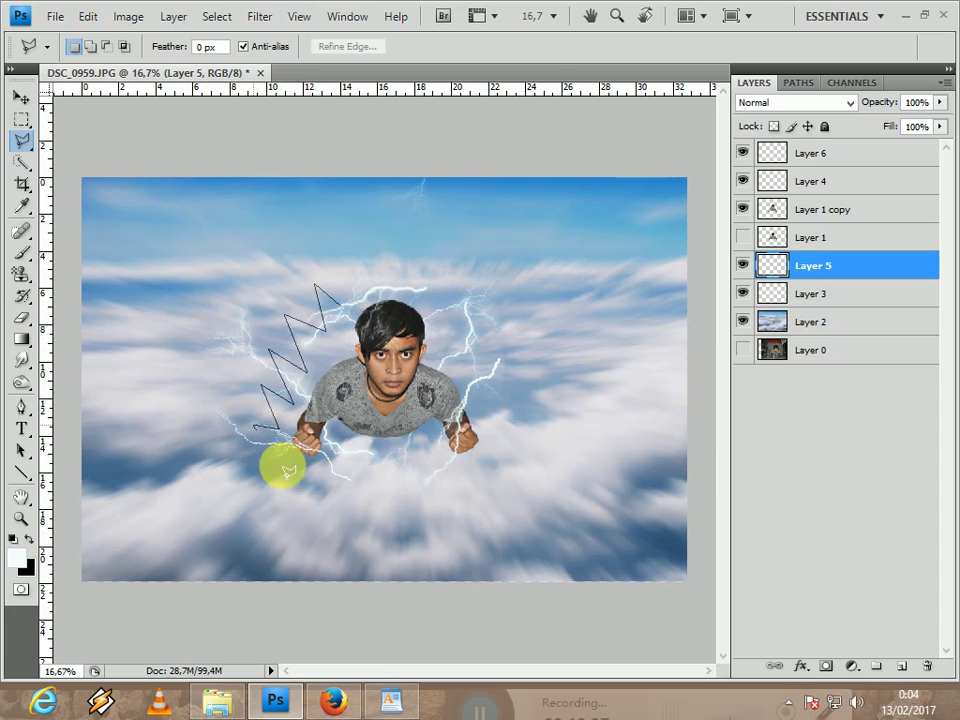
left_click(291, 481)
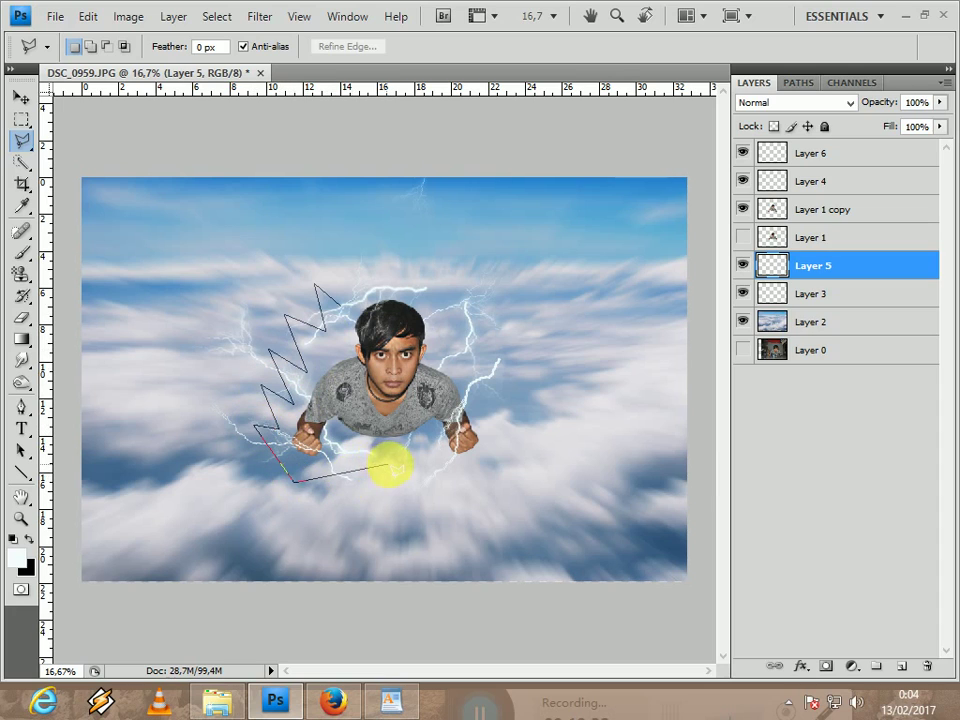
left_click(388, 468)
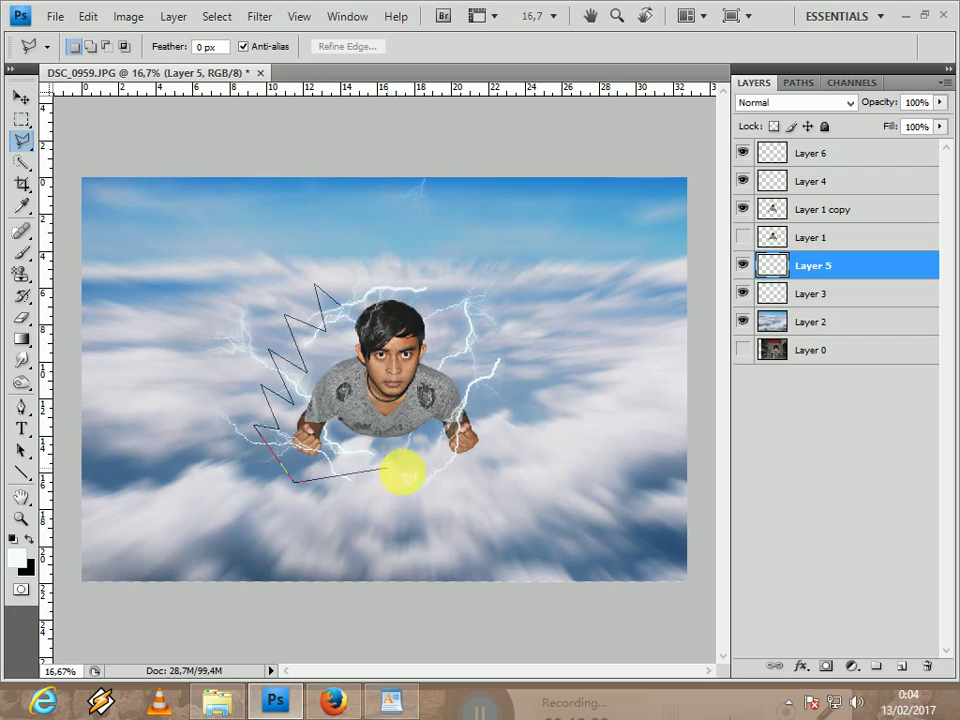
left_click(502, 477)
left_click(532, 421)
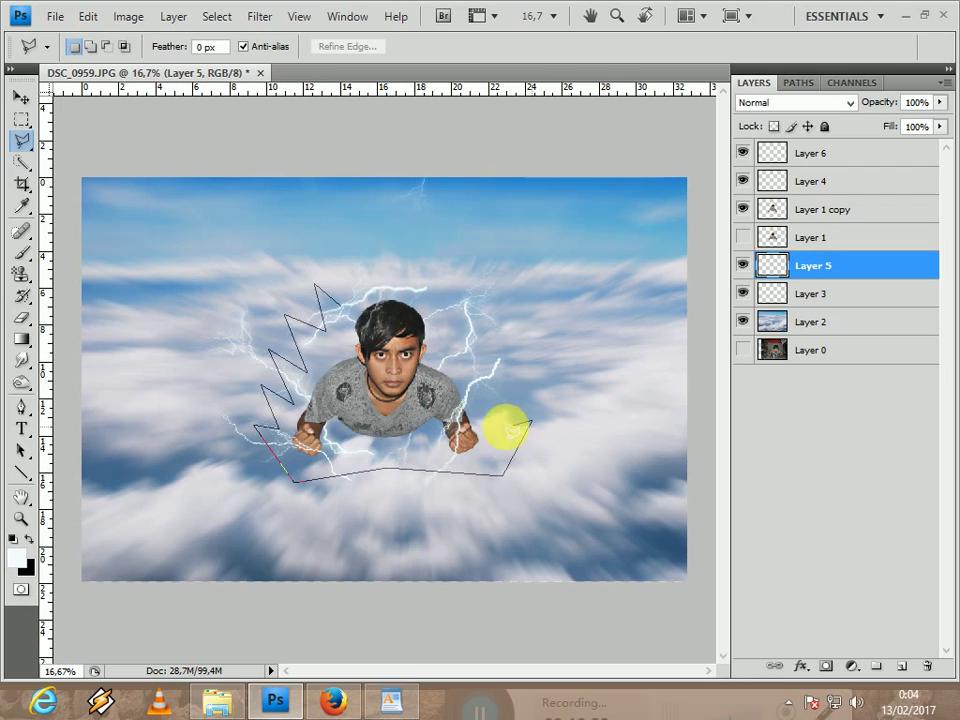
left_click(499, 428)
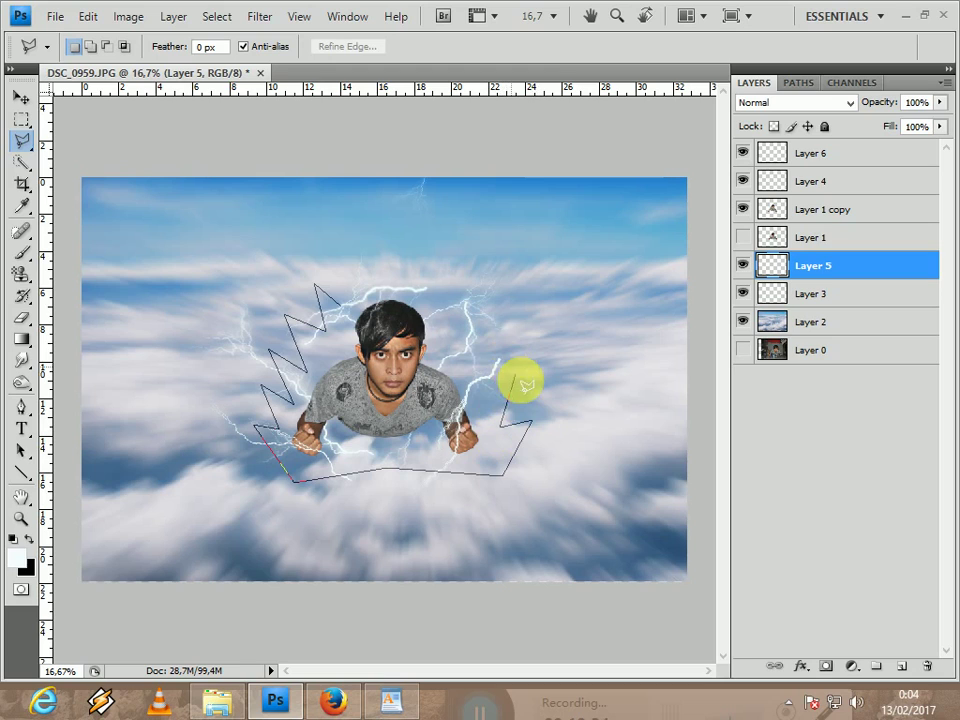
left_click(520, 384)
left_click(490, 397)
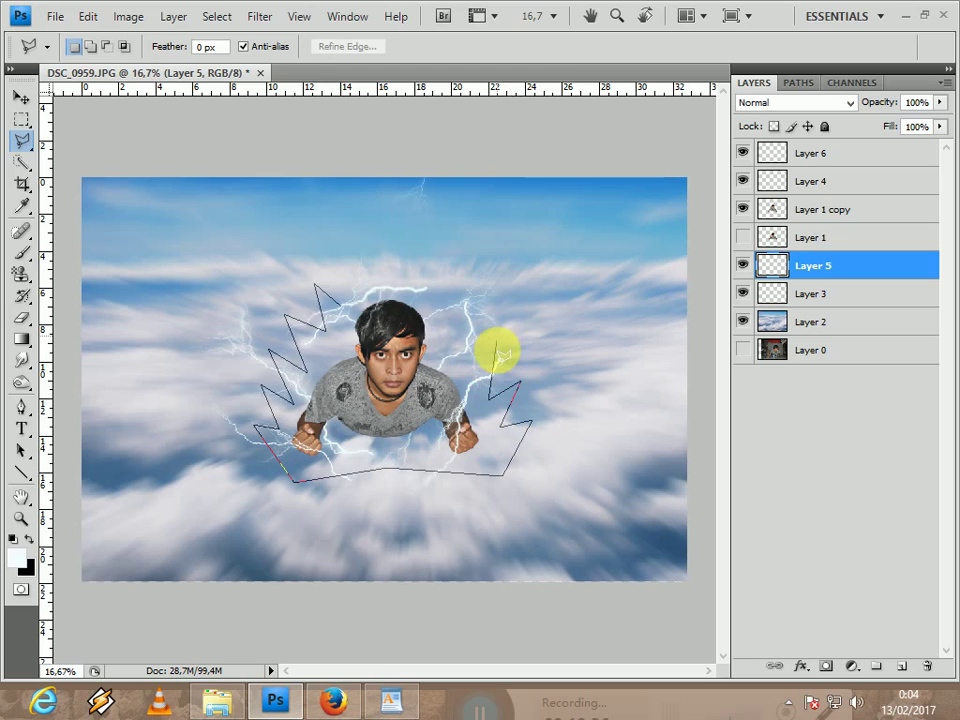
left_click(473, 368)
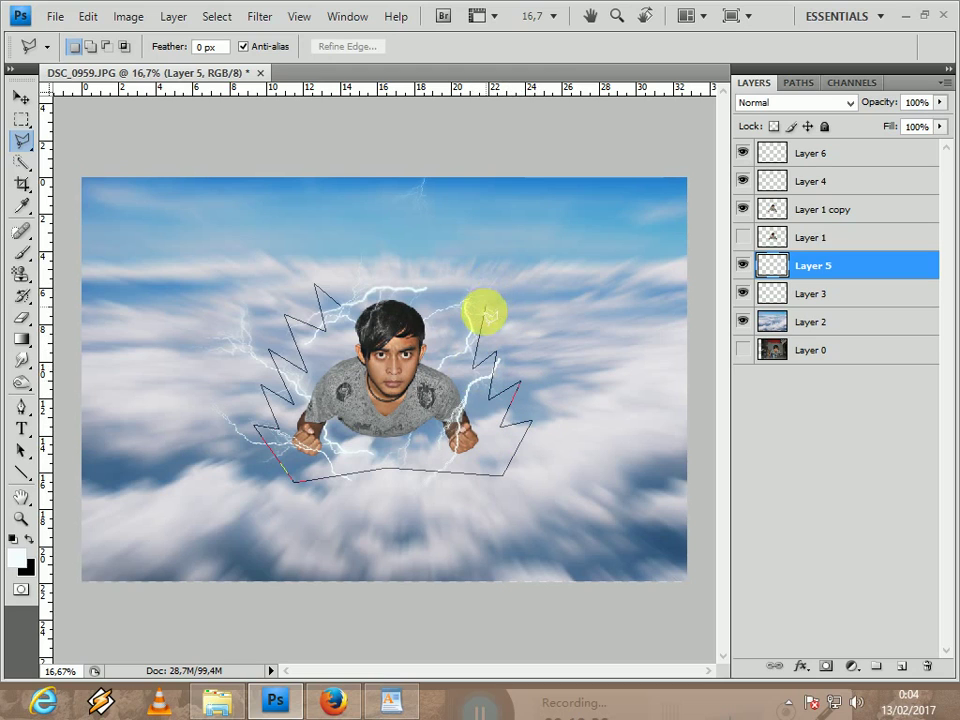
left_click(483, 313)
left_click(454, 342)
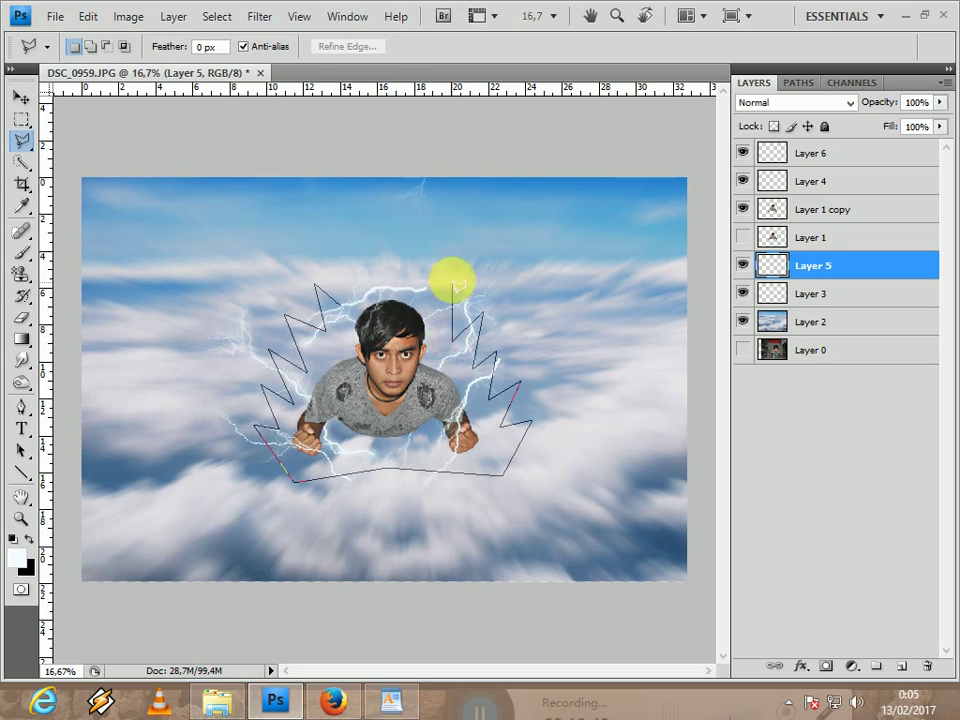
left_click(464, 283)
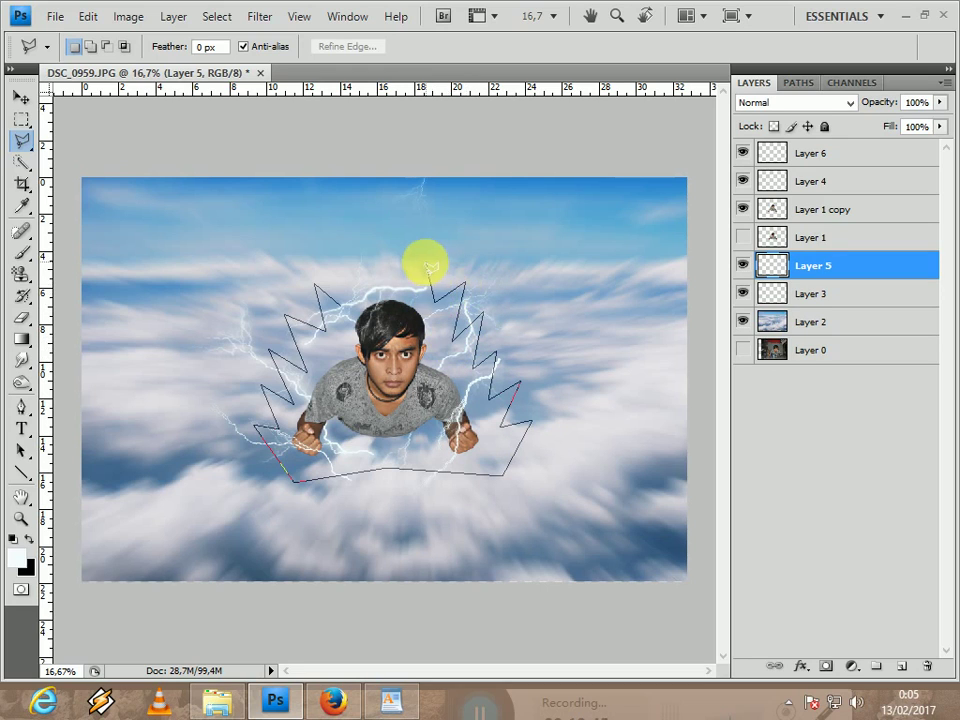
left_click(424, 262)
left_click(395, 234)
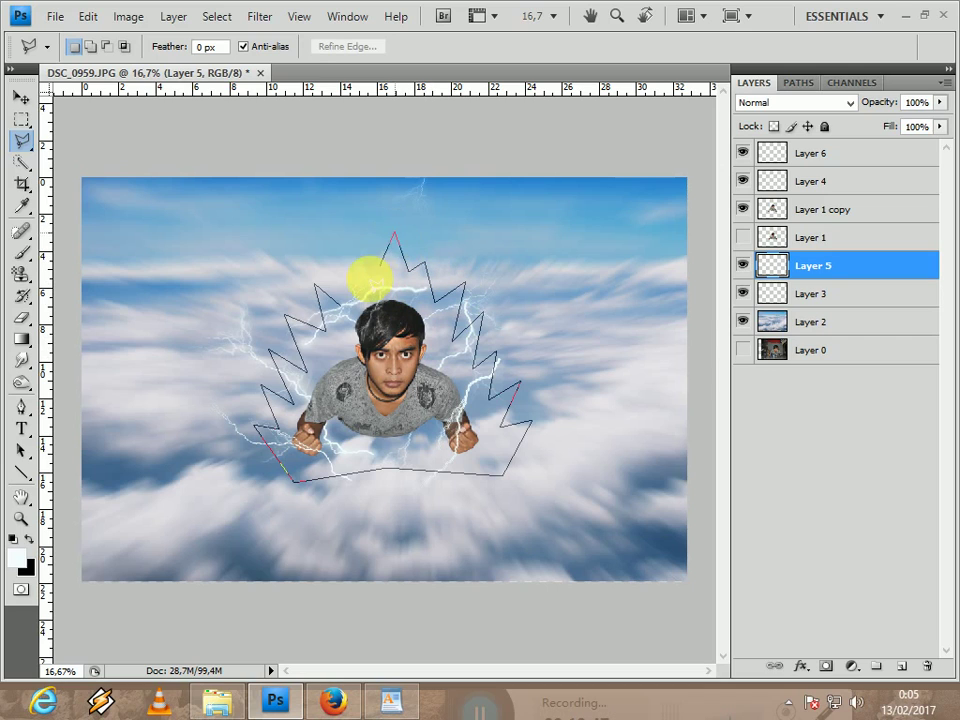
left_click(369, 279)
left_click(344, 243)
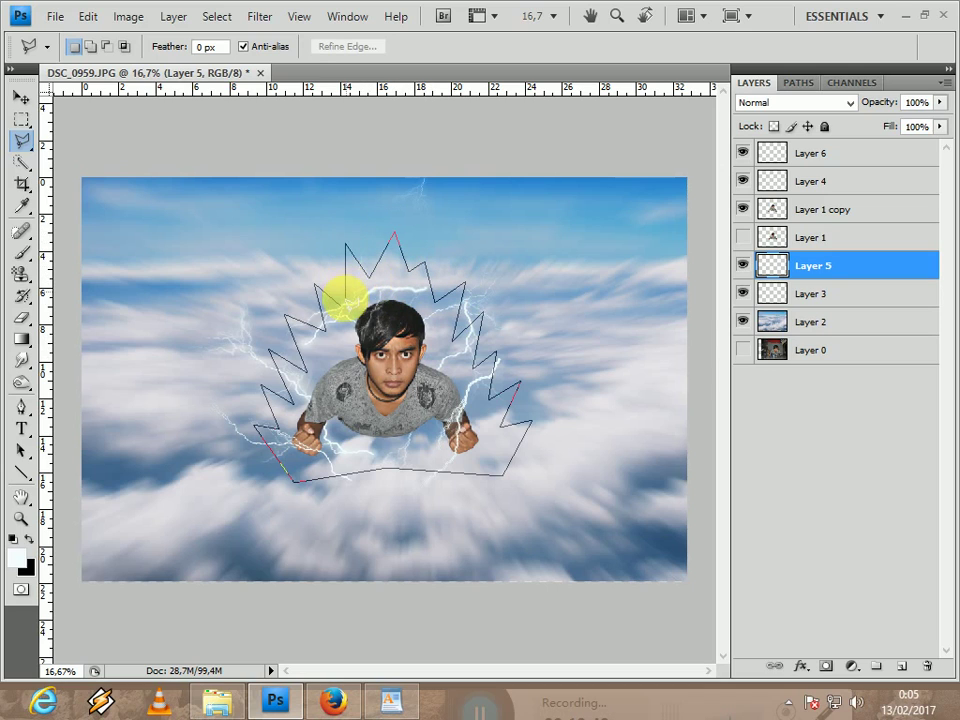
left_click(341, 305)
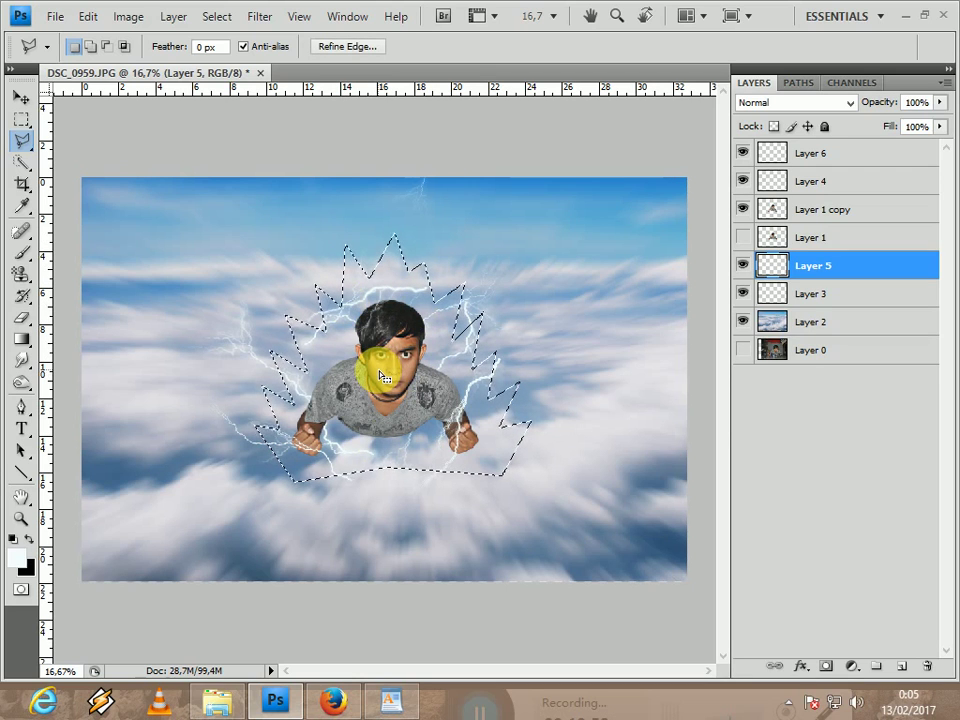
Fill the spiky selection on Layer 5 with a radial foreground-to-transparent gradient in #f0feff, spreading from above the man's head past the image's lower edge
left_click(22, 342)
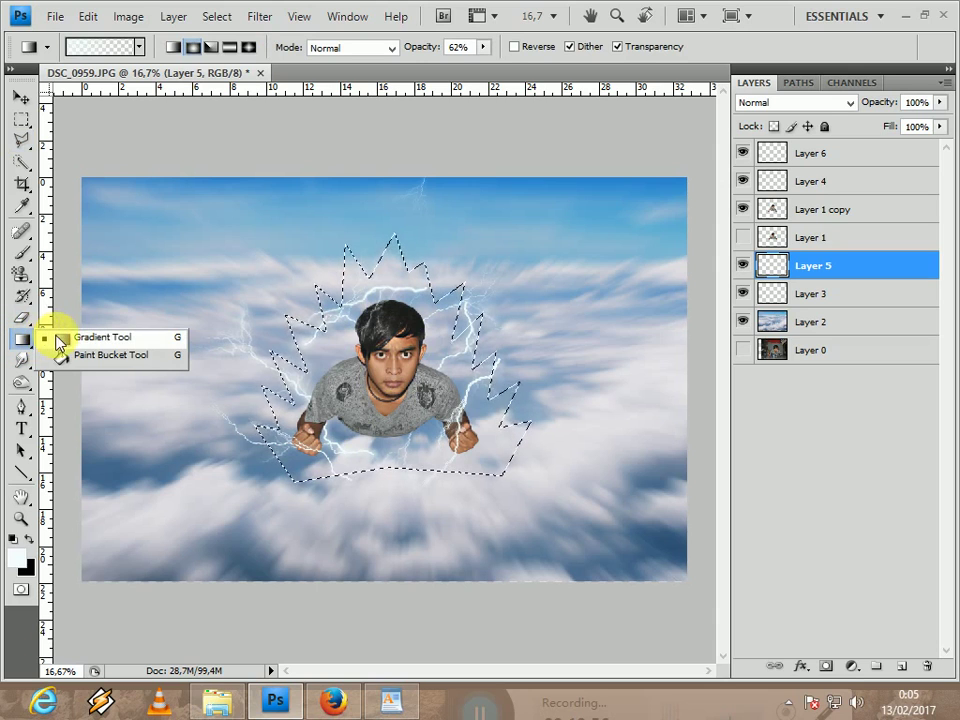
left_click(63, 340)
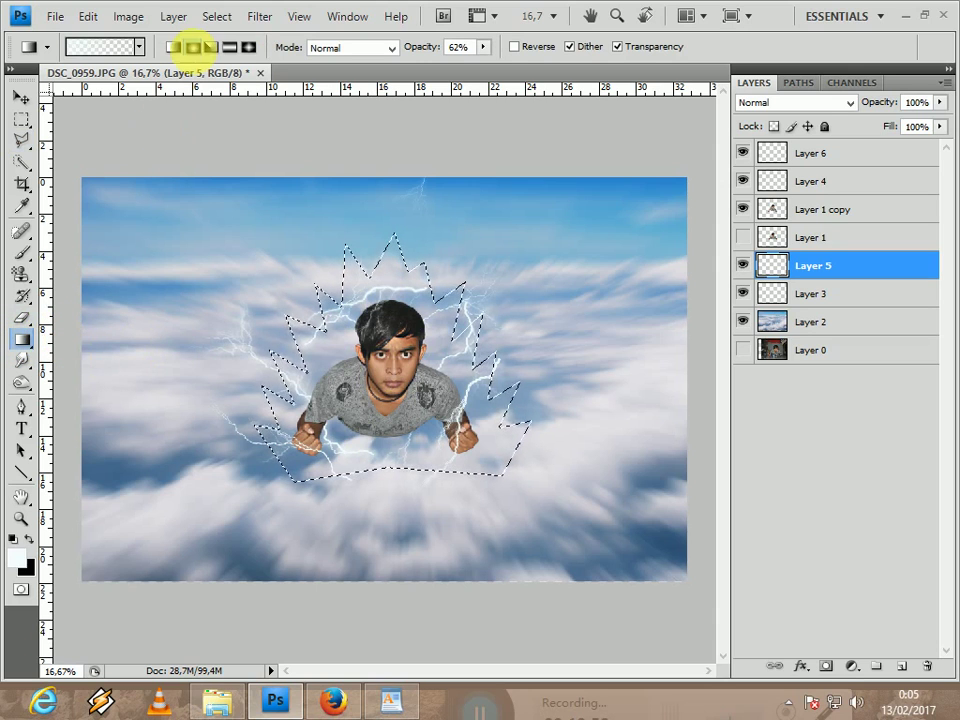
left_click(193, 47)
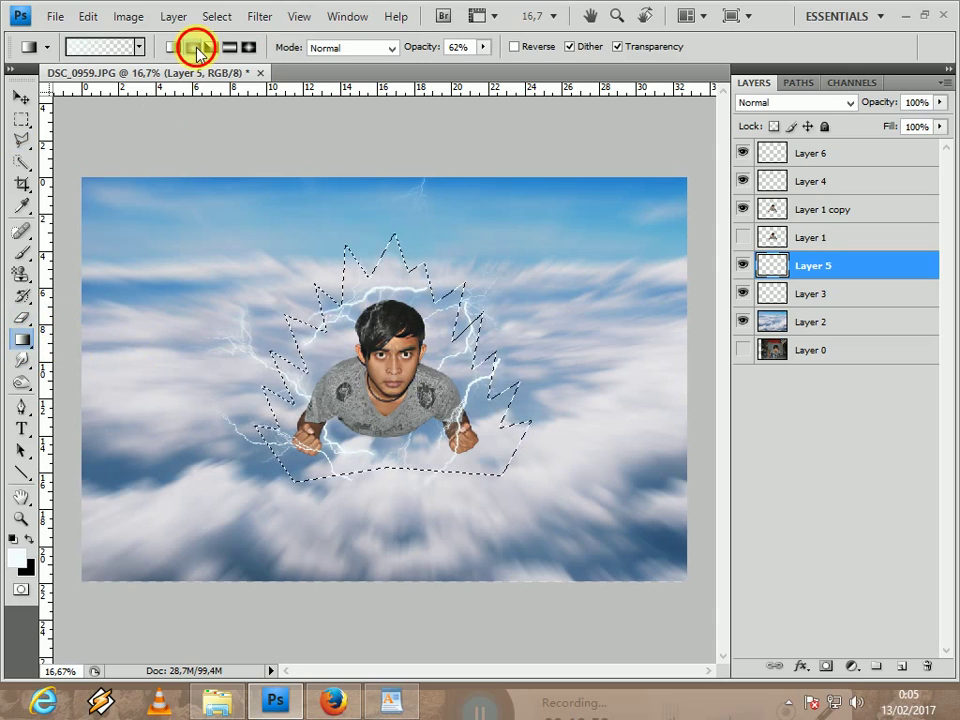
left_click(139, 47)
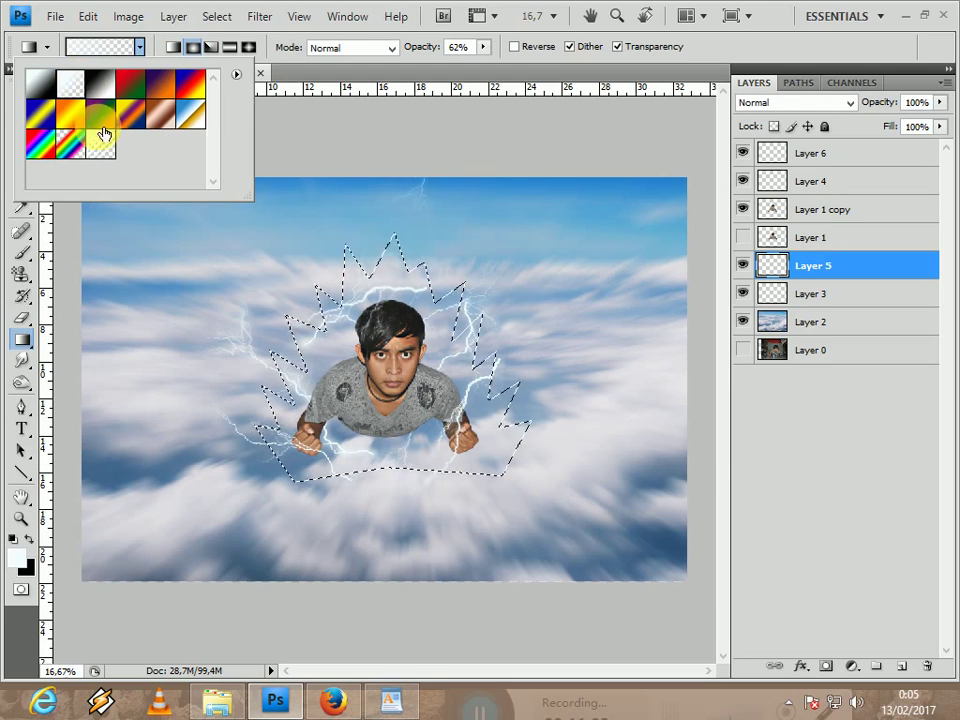
left_click(366, 103)
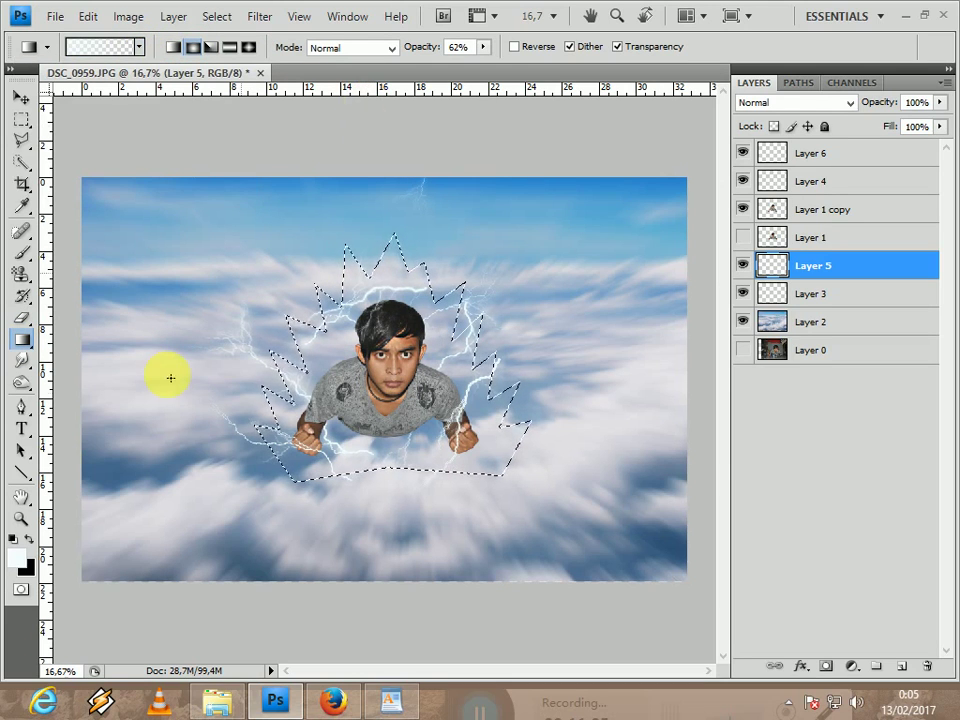
left_click(18, 558)
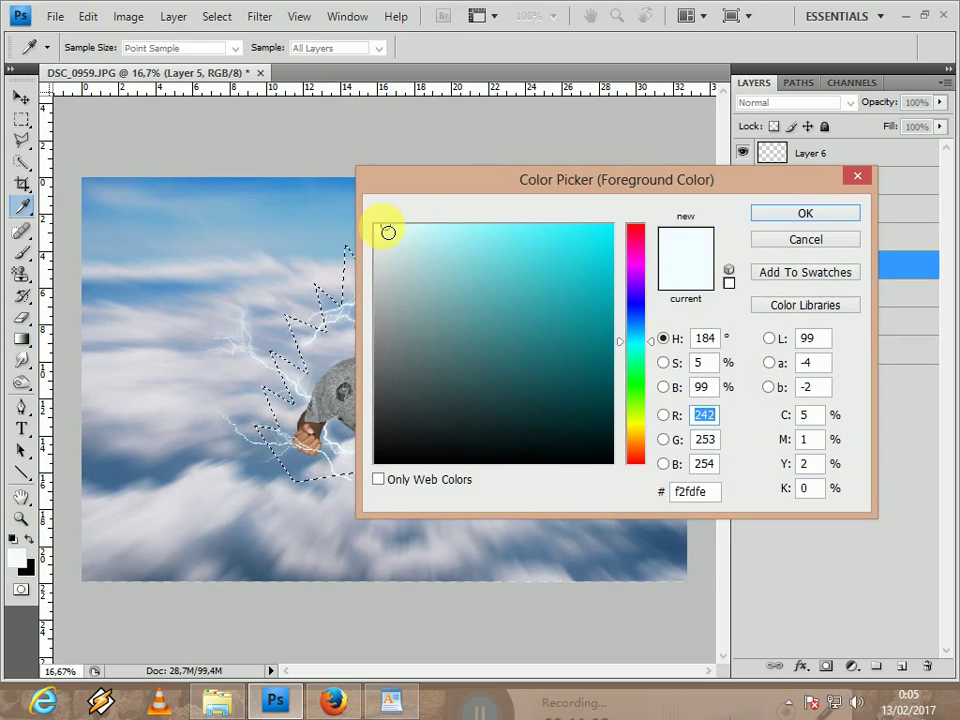
left_click_drag(388, 231, 393, 231)
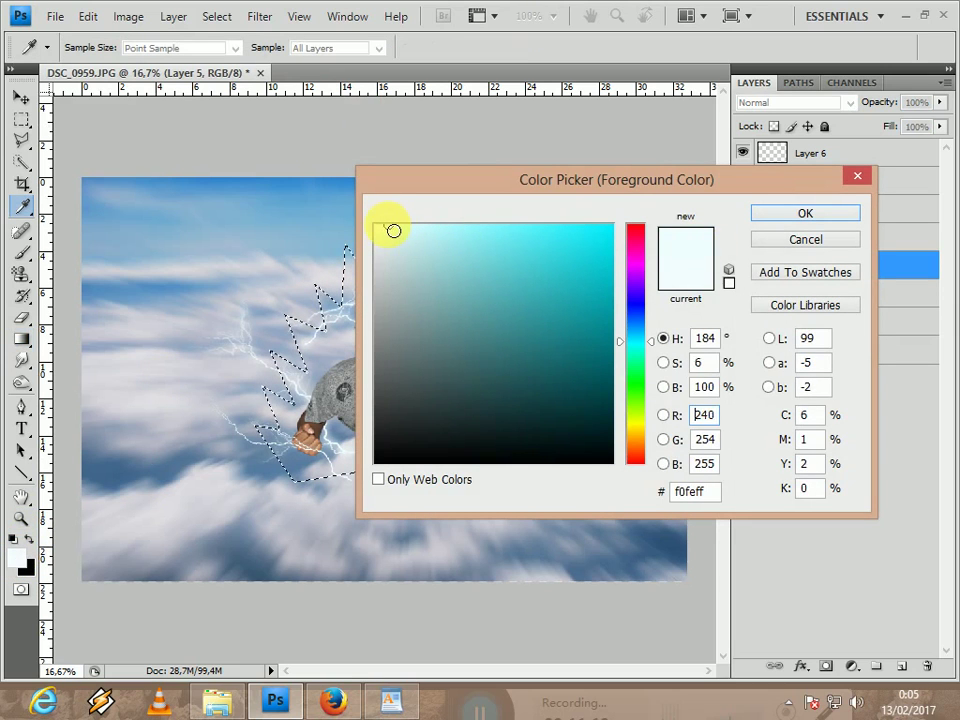
left_click(843, 214)
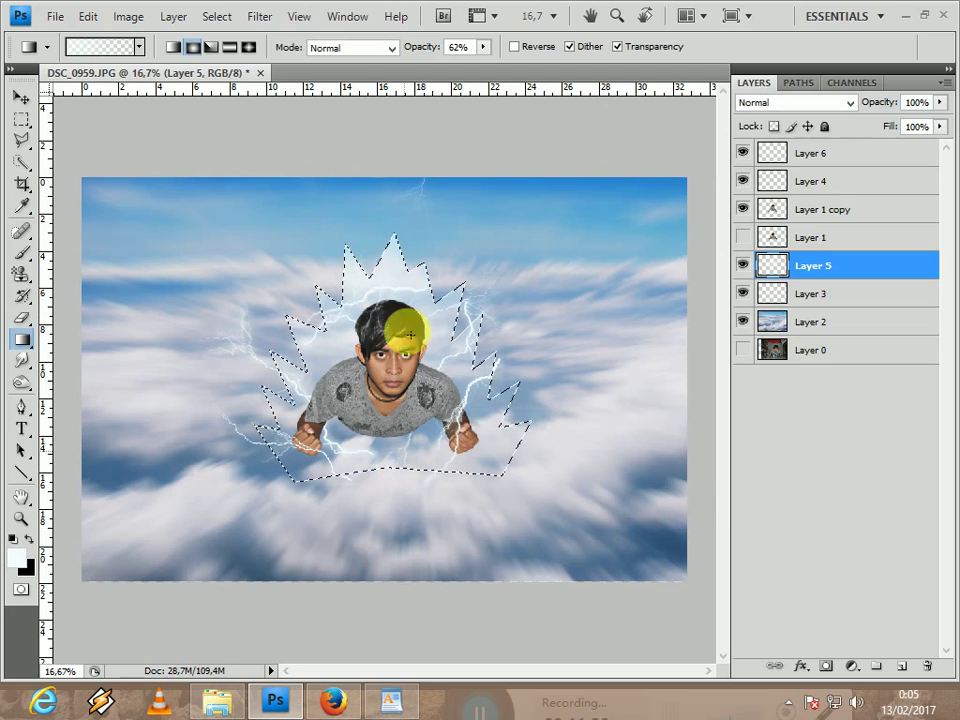
left_click_drag(404, 268, 414, 585)
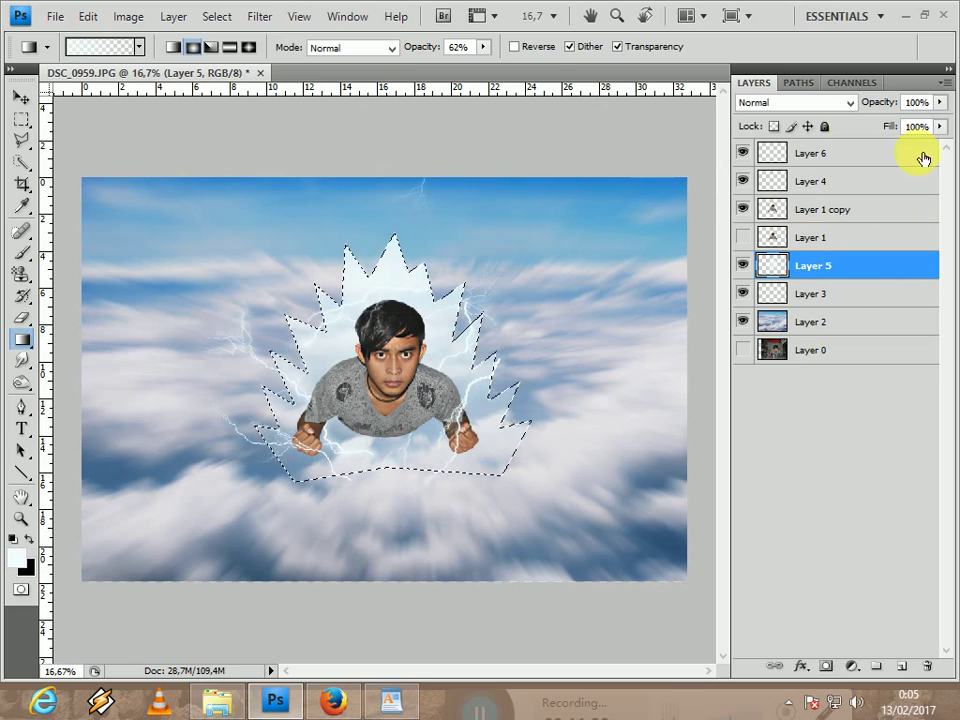
Try the Linear Burn blend mode on Layer 5
left_click(846, 104)
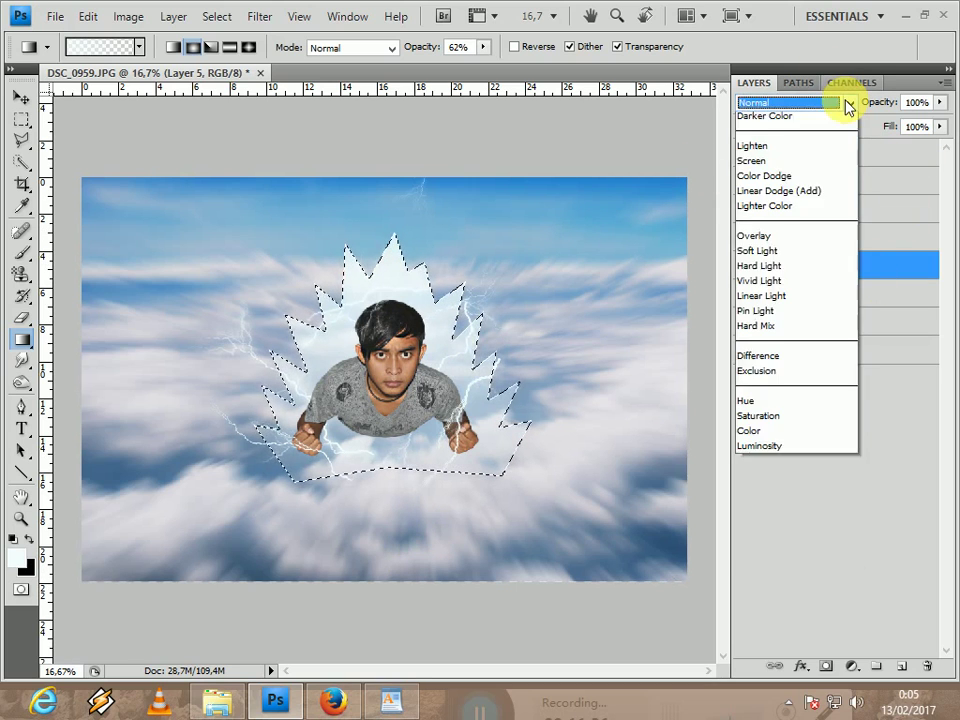
key("Down")
key("Down")
key("Down")
key("Down")
key("Down")
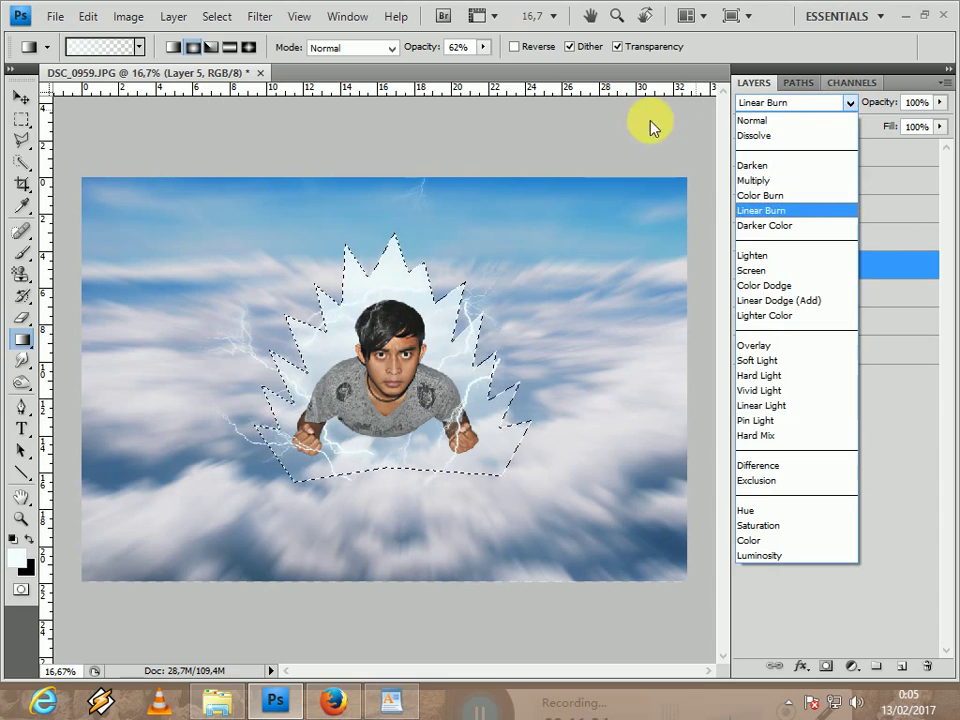
key("Return")
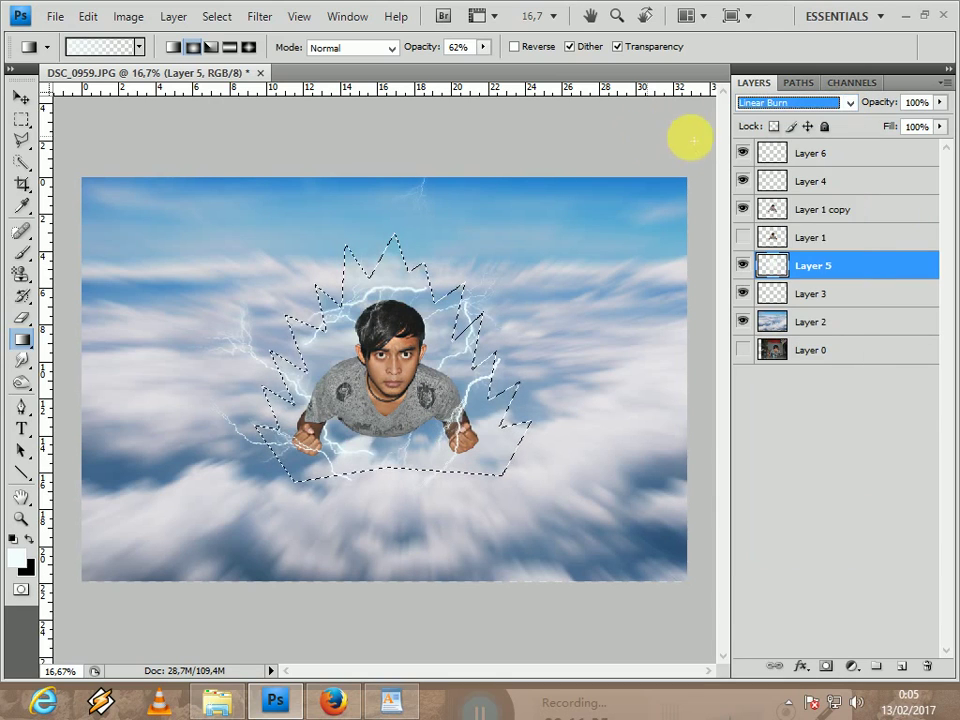
Cycle through the remaining blend modes on Layer 5 and settle on Hue
key("Down")
key("Down")
key("Down")
key("Down")
key("Down")
key("Down")
key("Down")
key("Down")
key("Down")
key("Down")
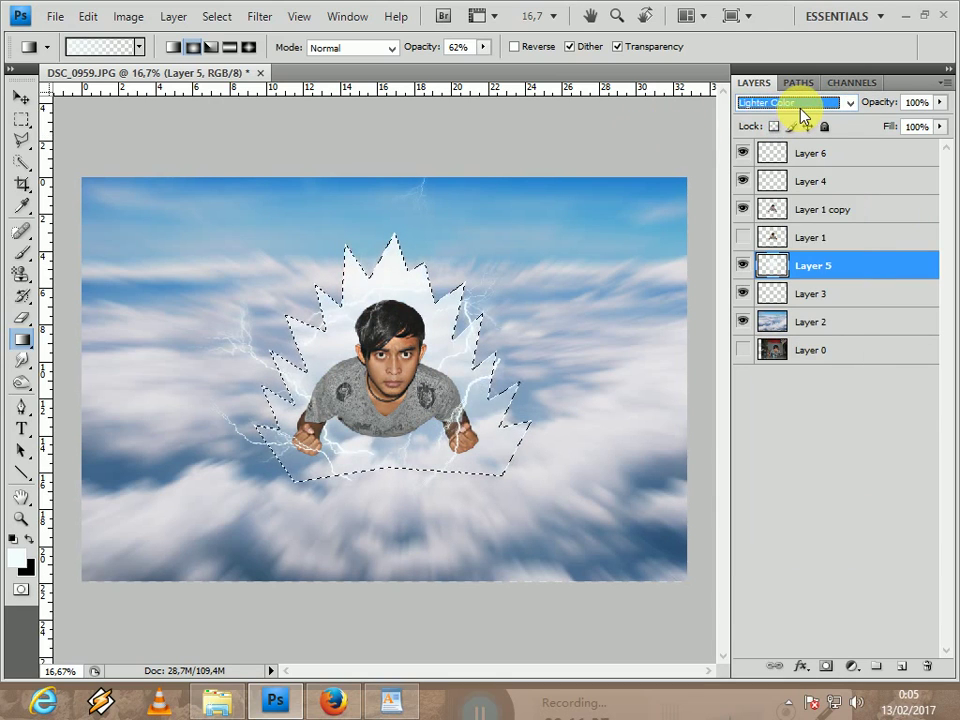
key("Down")
key("Down")
key("Down")
key("Down")
key("Down")
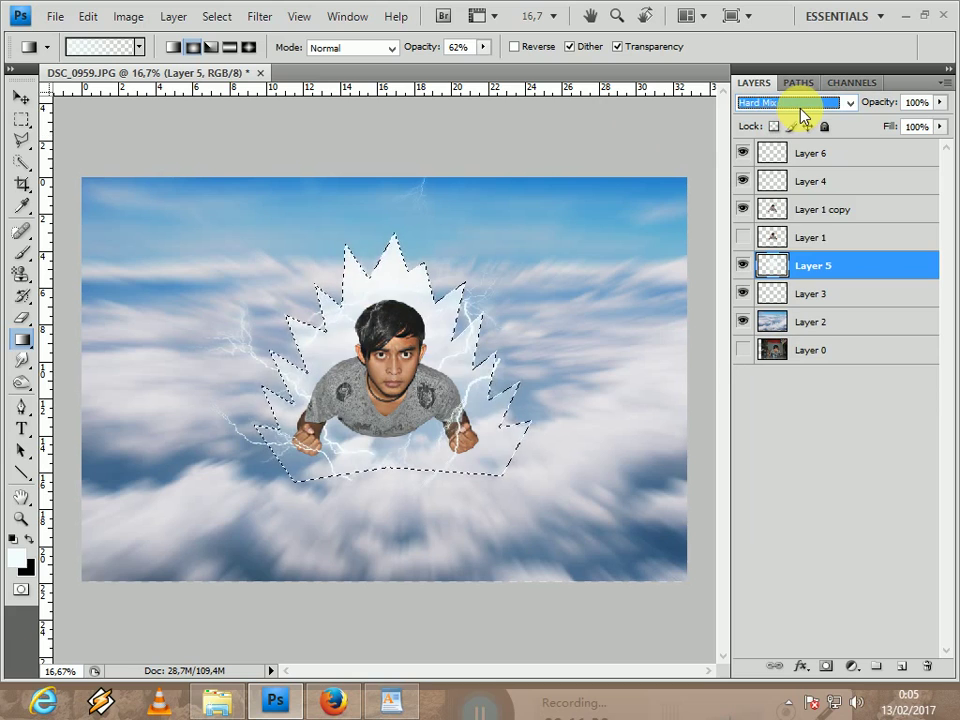
key("Down")
key("Down")
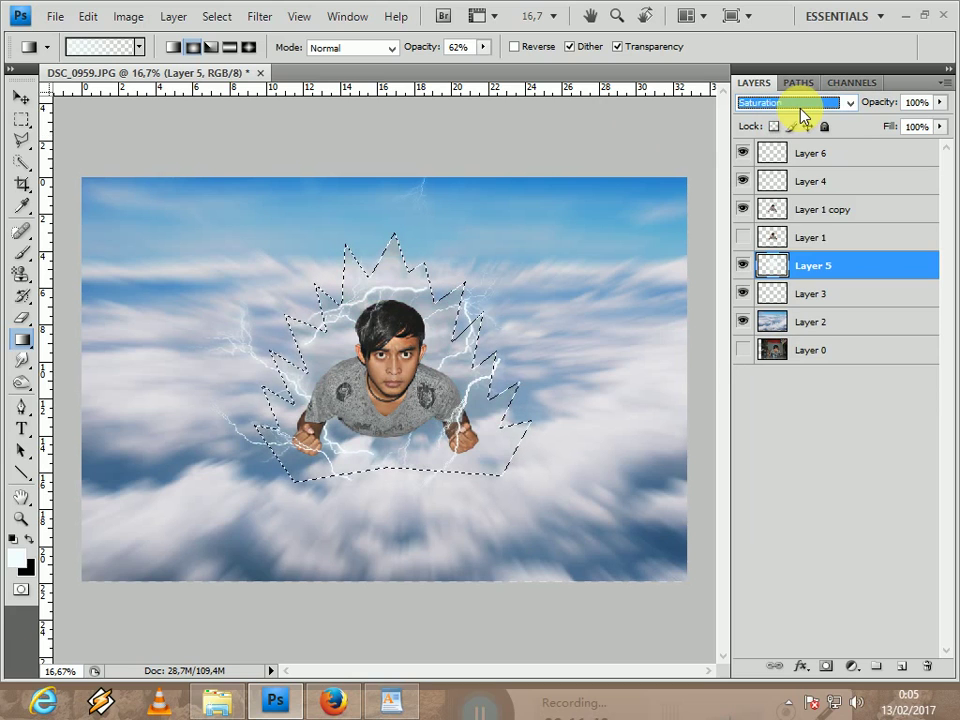
key("Up")
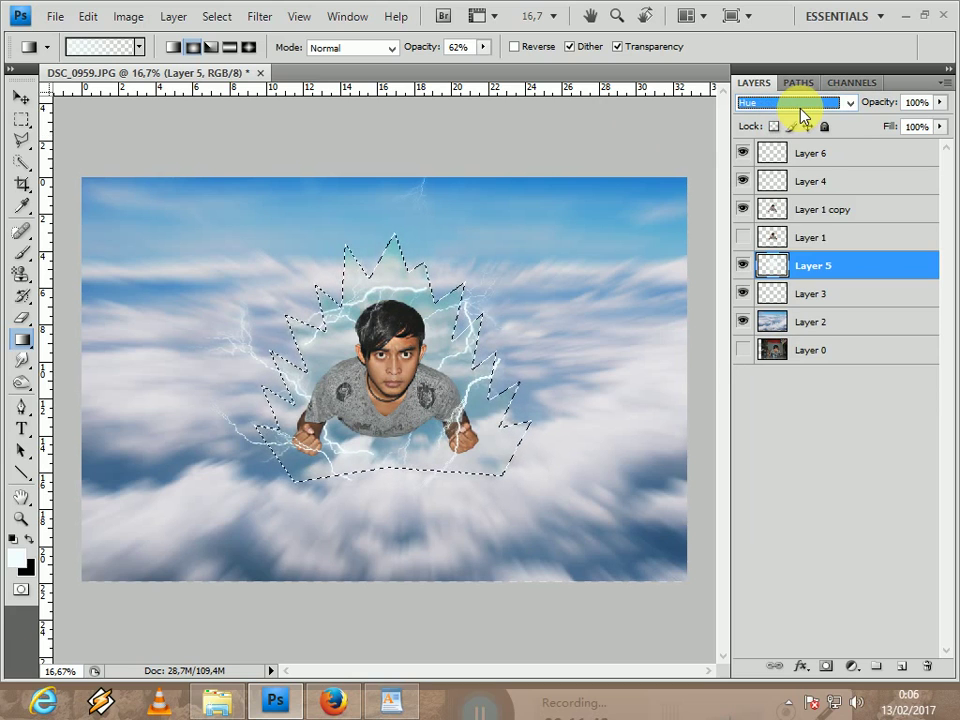
key("Down")
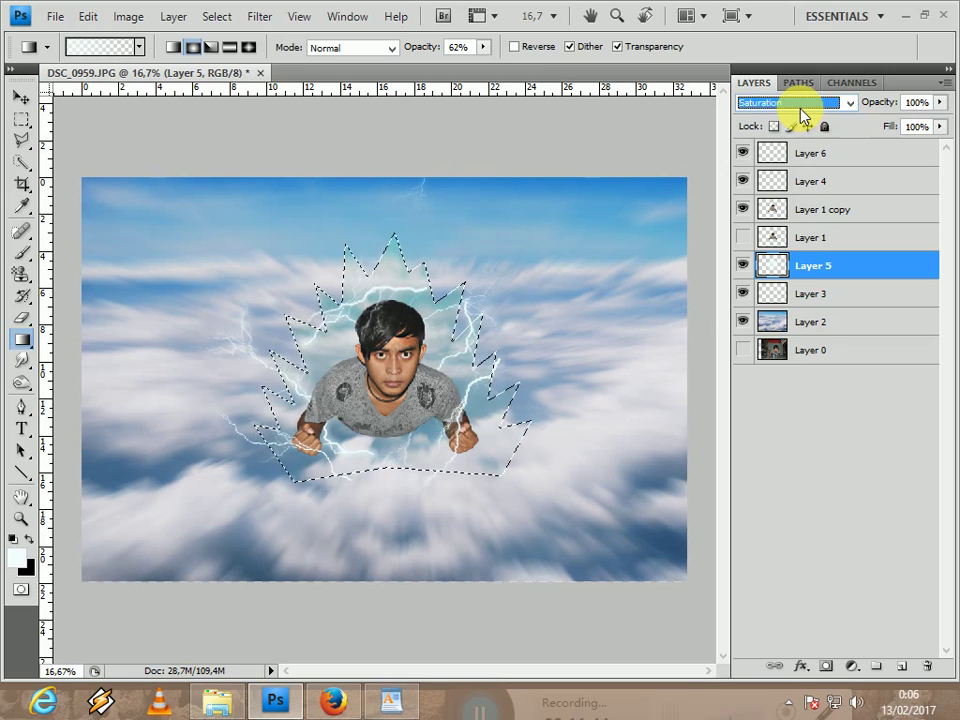
key("Up")
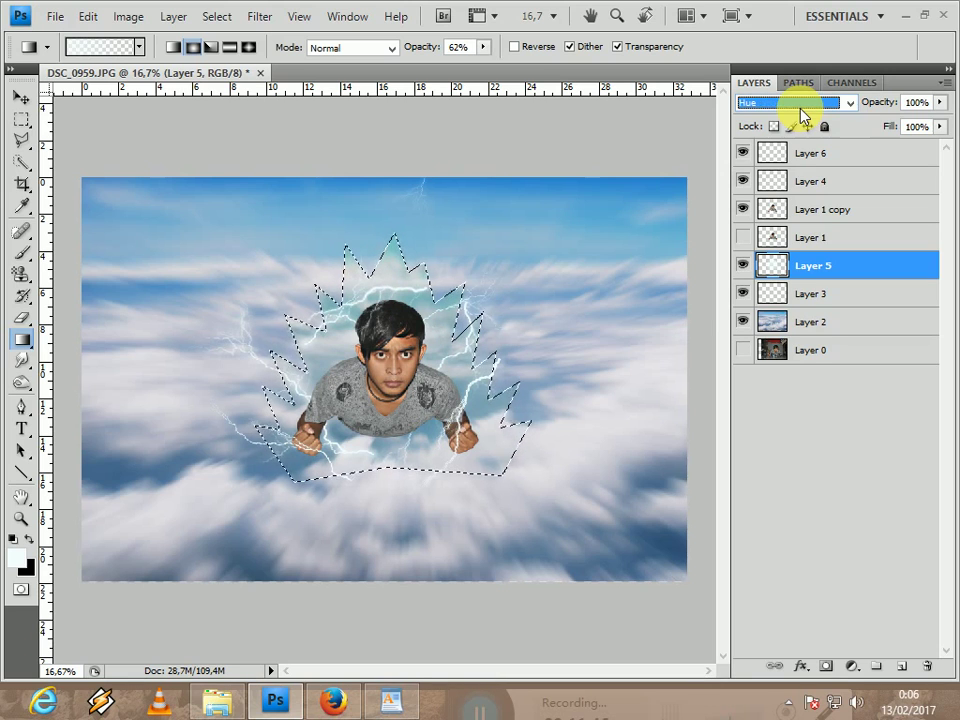
key("Down")
key("Down")
key("Down")
key("Up")
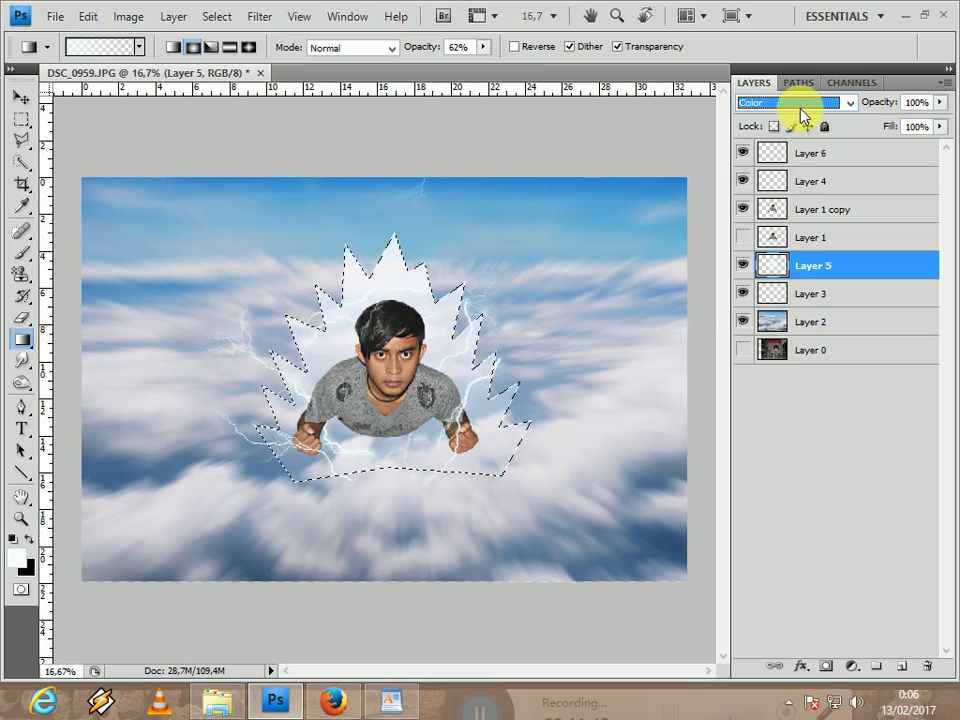
key("Up")
key("Up")
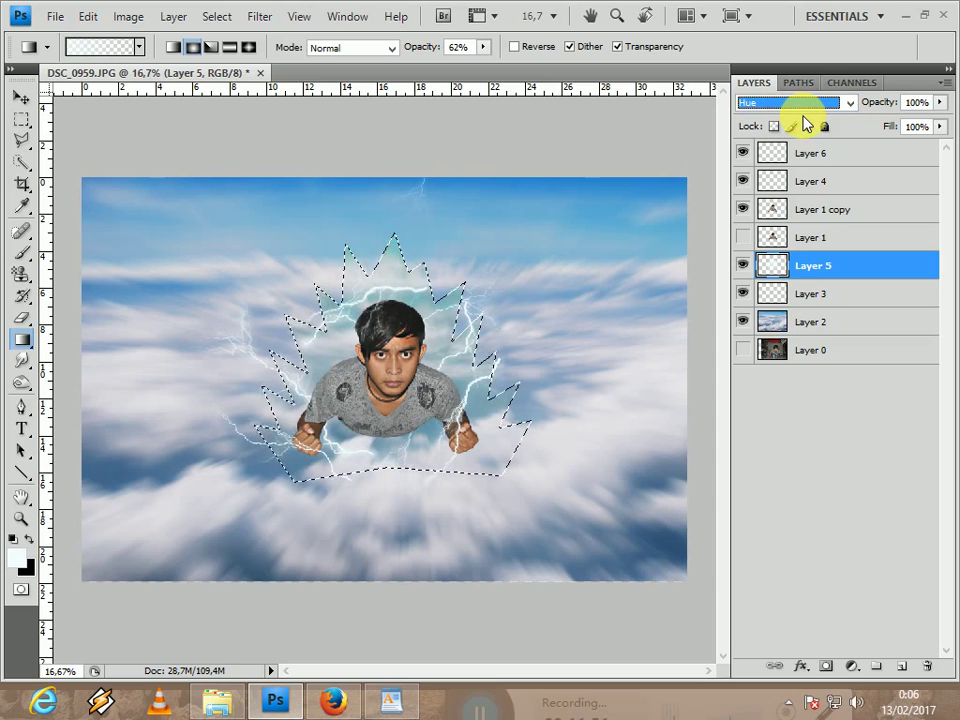
Duplicate the selected spiky aura from Layer 5 and rotate the copy about 8 degrees clockwise around the man
left_click(21, 98)
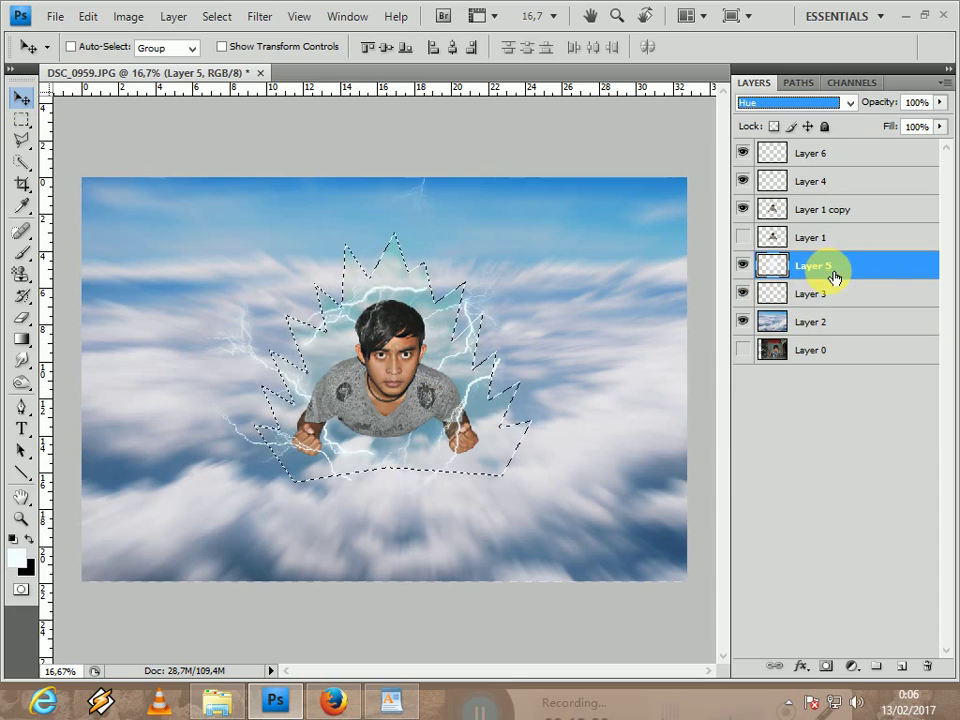
key("ctrl+j")
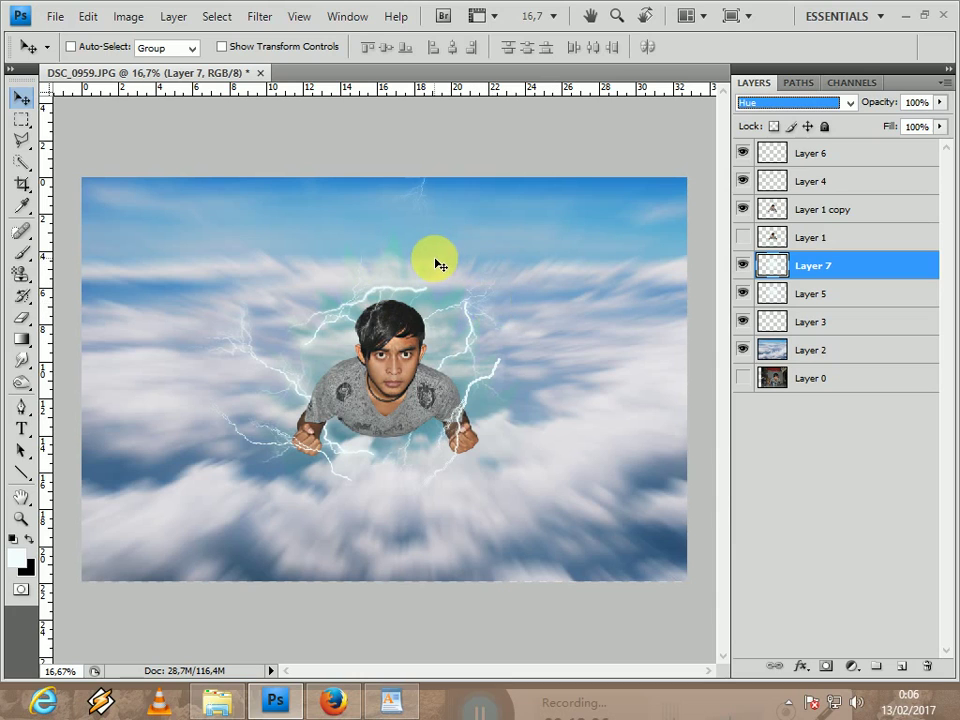
key("ctrl+t")
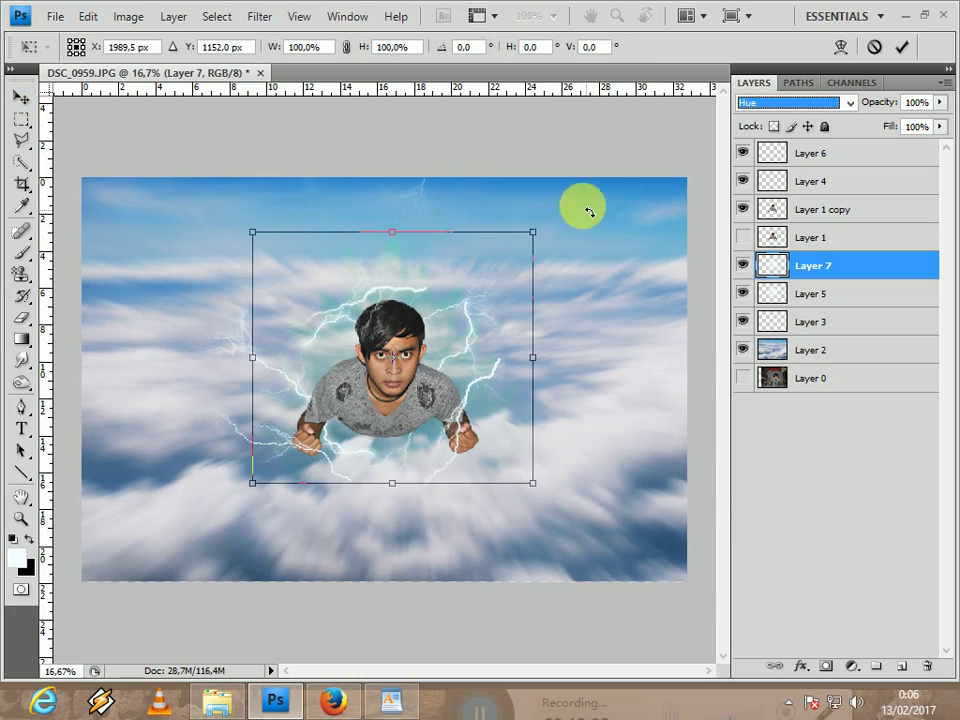
left_click_drag(606, 222, 619, 232)
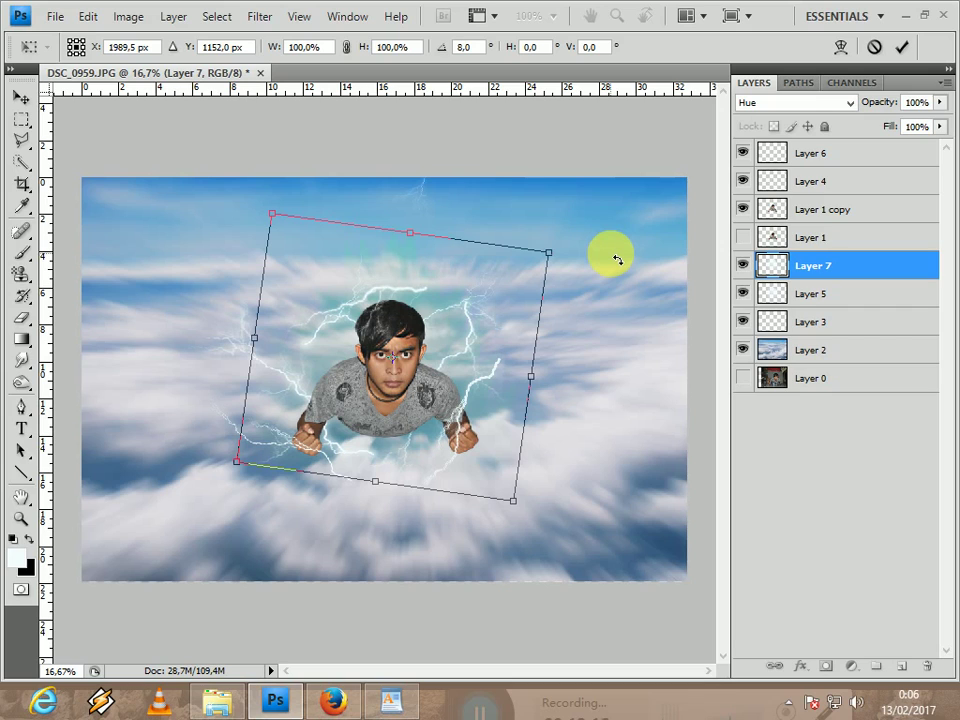
key("Return")
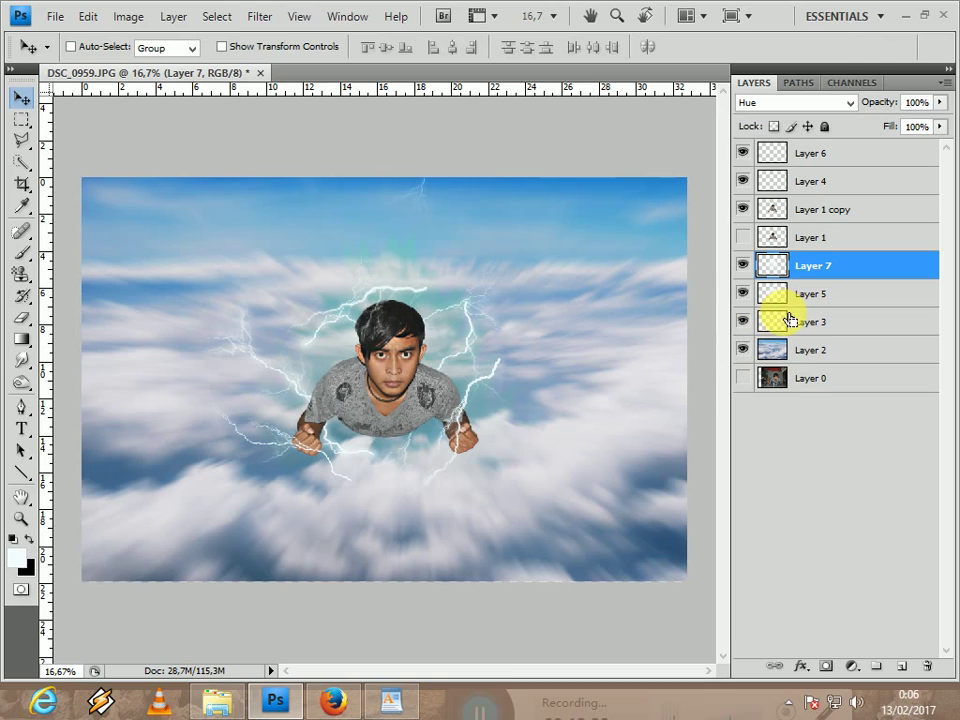
Rotate Layer 7 by about -16.5 degrees and shift it slightly so it stays centred behind the man
key("ctrl+t")
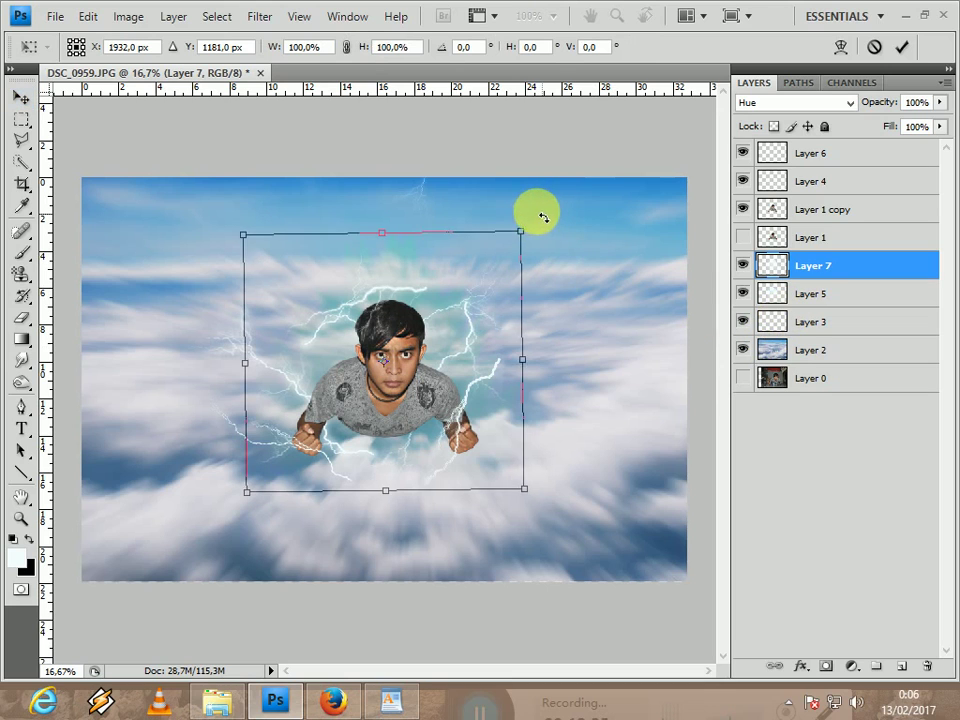
left_click_drag(542, 217, 484, 205)
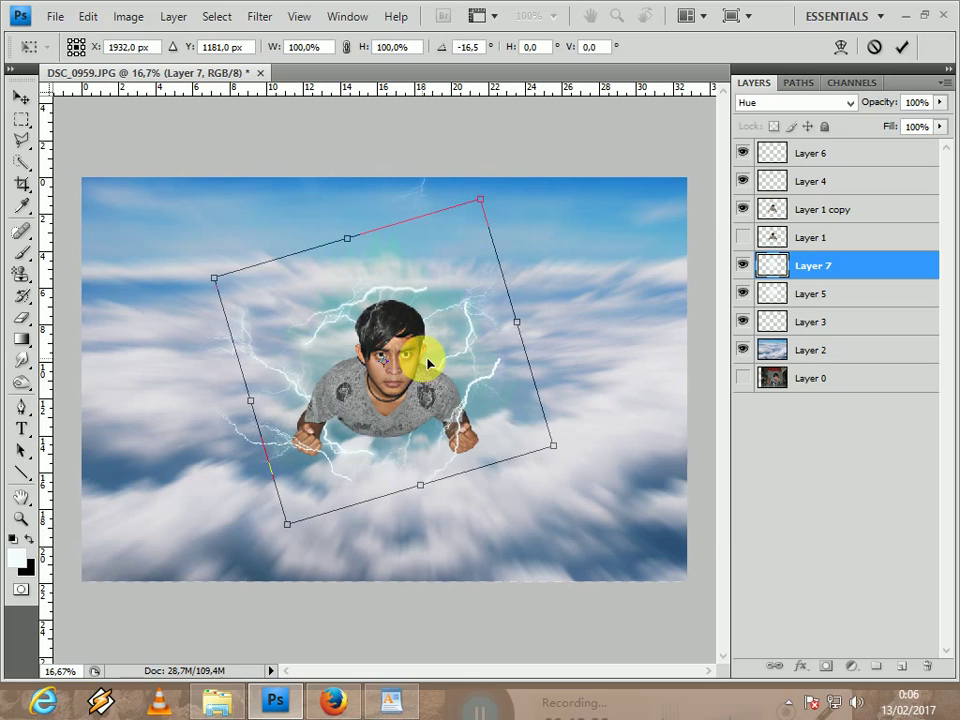
mouse_move(428, 364)
left_mouse_down()
mouse_move(431, 373)
mouse_move(426, 358)
left_mouse_up()
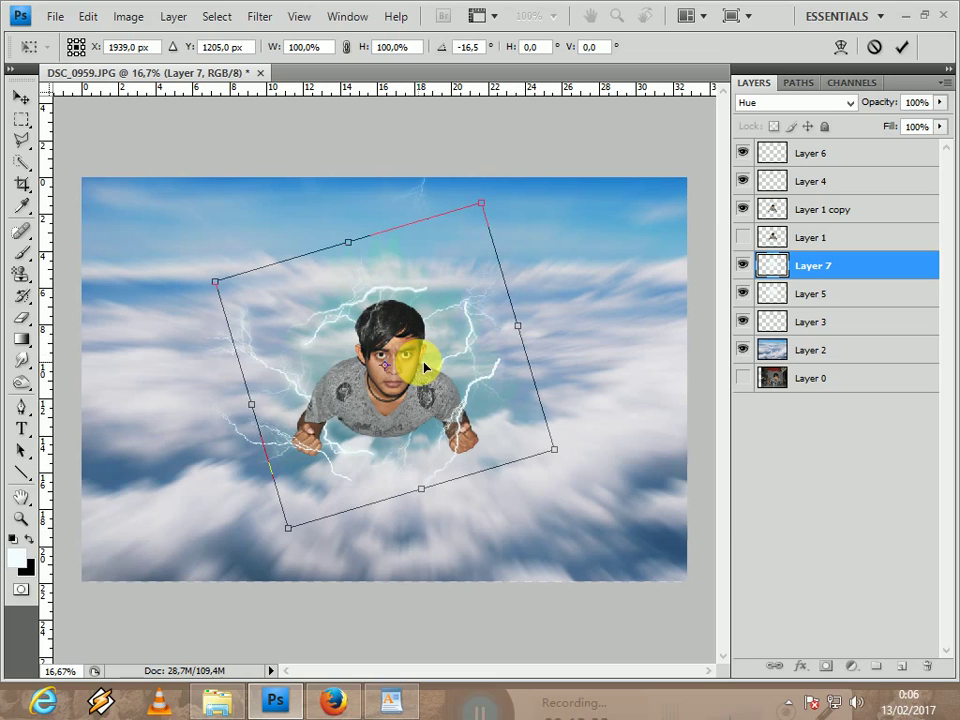
key("v")
double_click(440, 380)
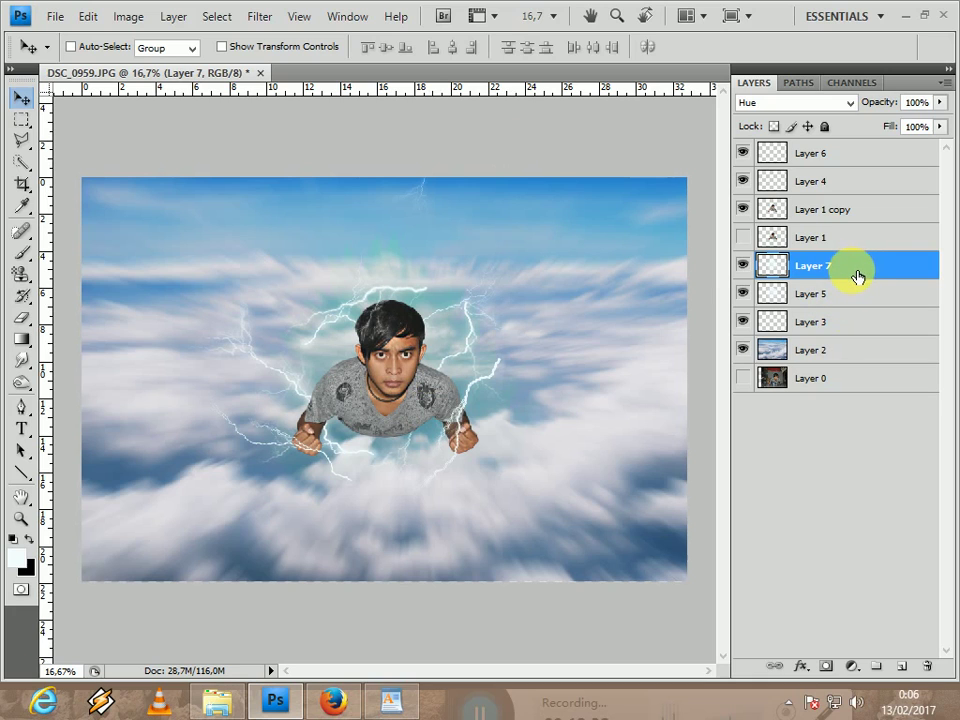
Duplicate Layer 7 and set the copy's blend mode to Normal
key("ctrl+j")
left_click(849, 102)
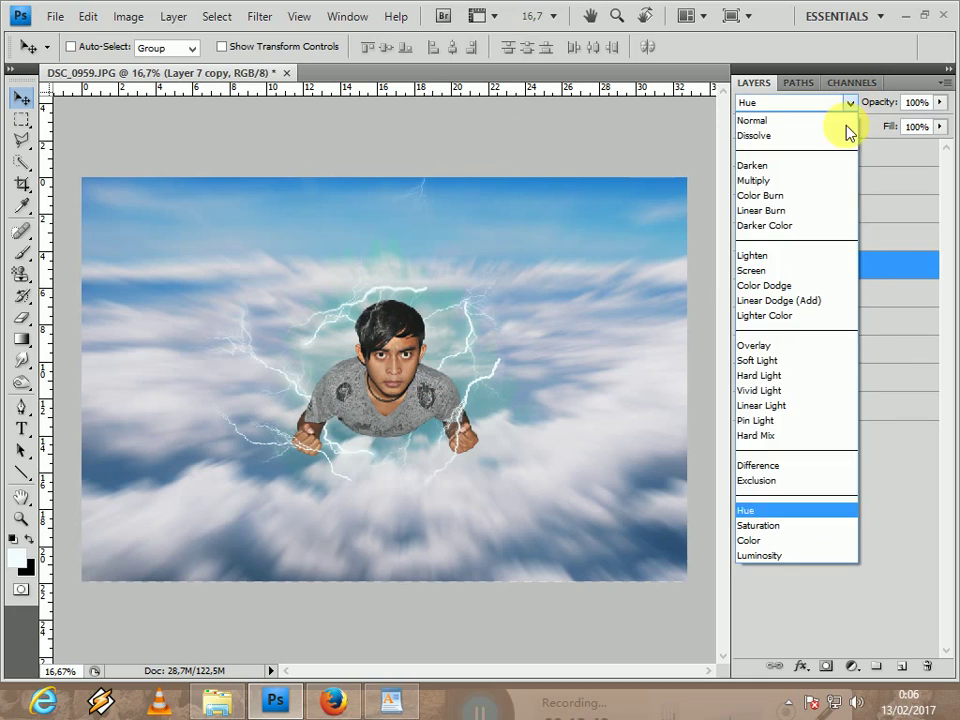
left_click(838, 121)
Move Layer 7 copy directly above the cloud background on Layer 2 and set its opacity to 67%
left_click(843, 268)
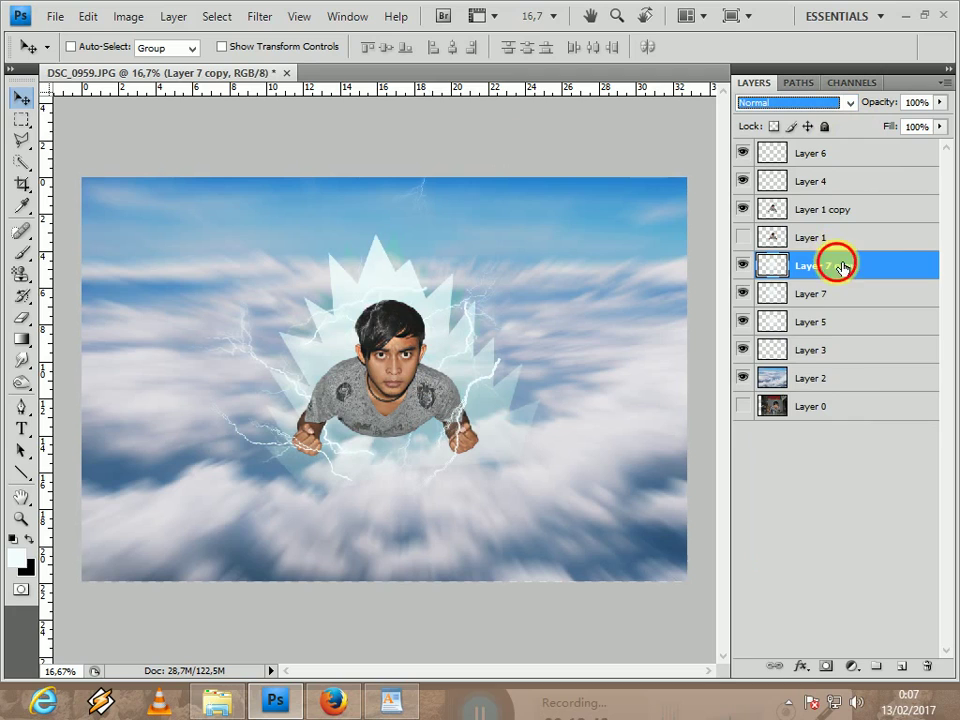
left_click_drag(843, 268, 849, 366)
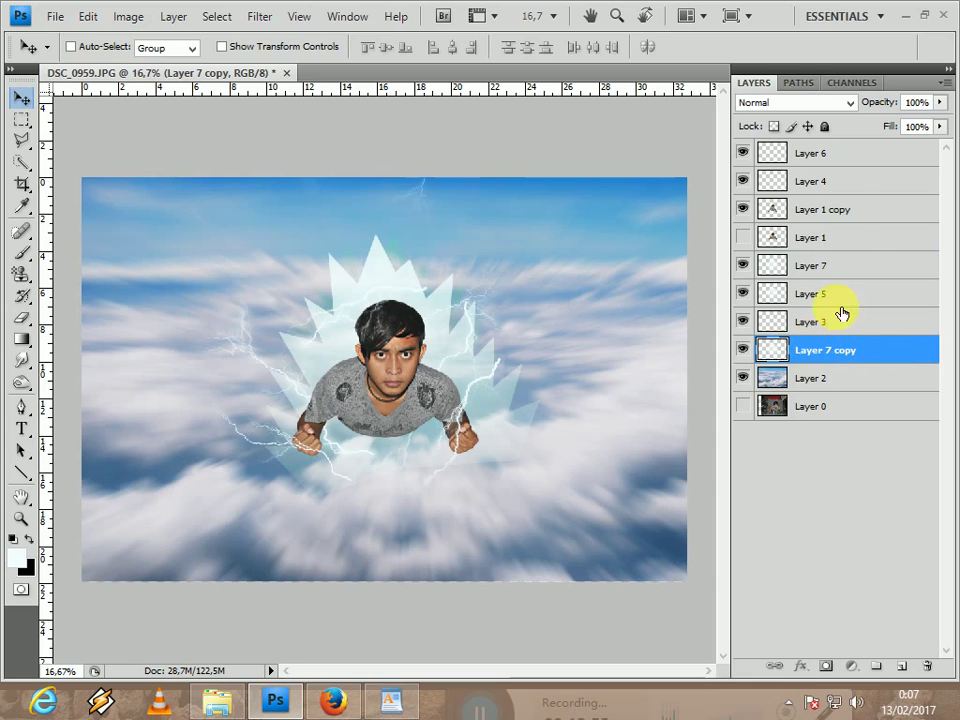
left_click(941, 103)
left_click_drag(942, 106, 912, 127)
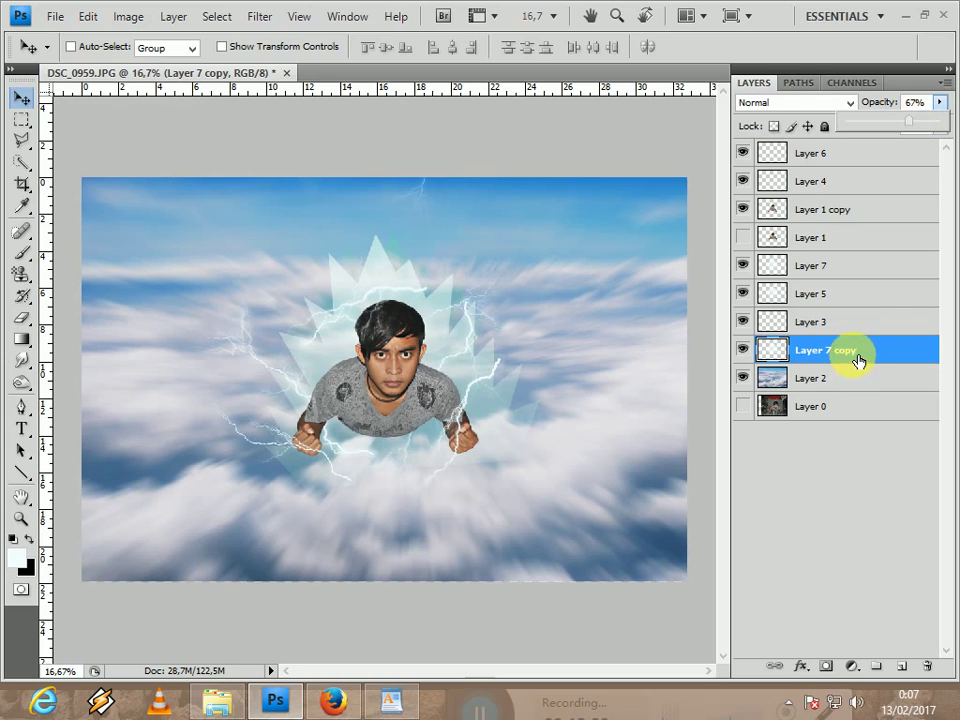
Duplicate Layer 7 copy and rotate the new aura about 9.4 degrees clockwise to add more spikes
key("ctrl+j")
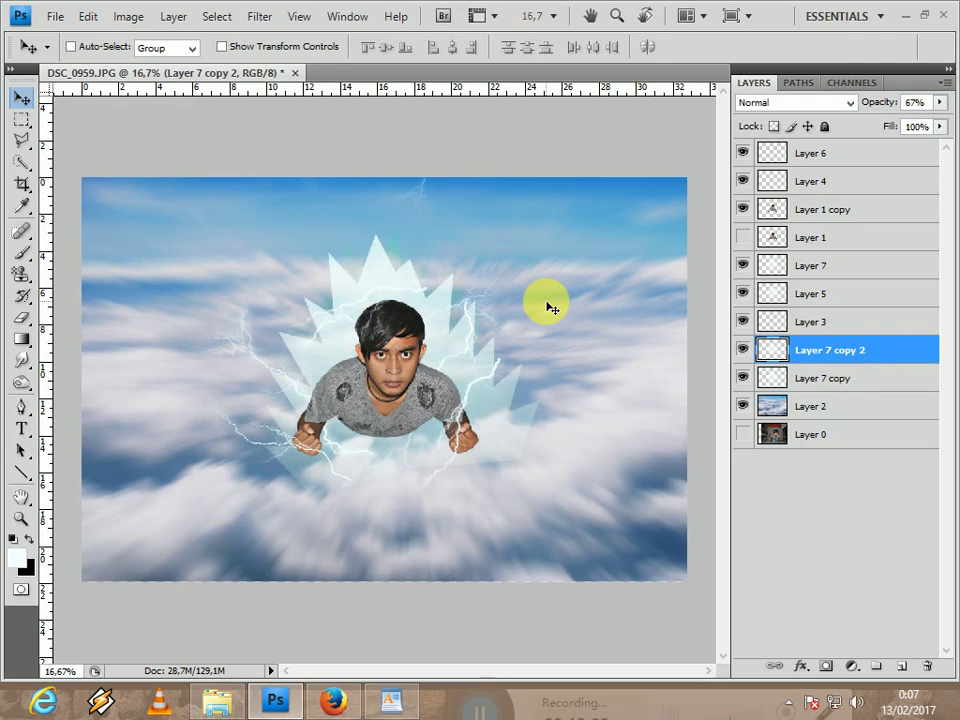
key("ctrl+t")
left_click_drag(591, 216, 618, 246)
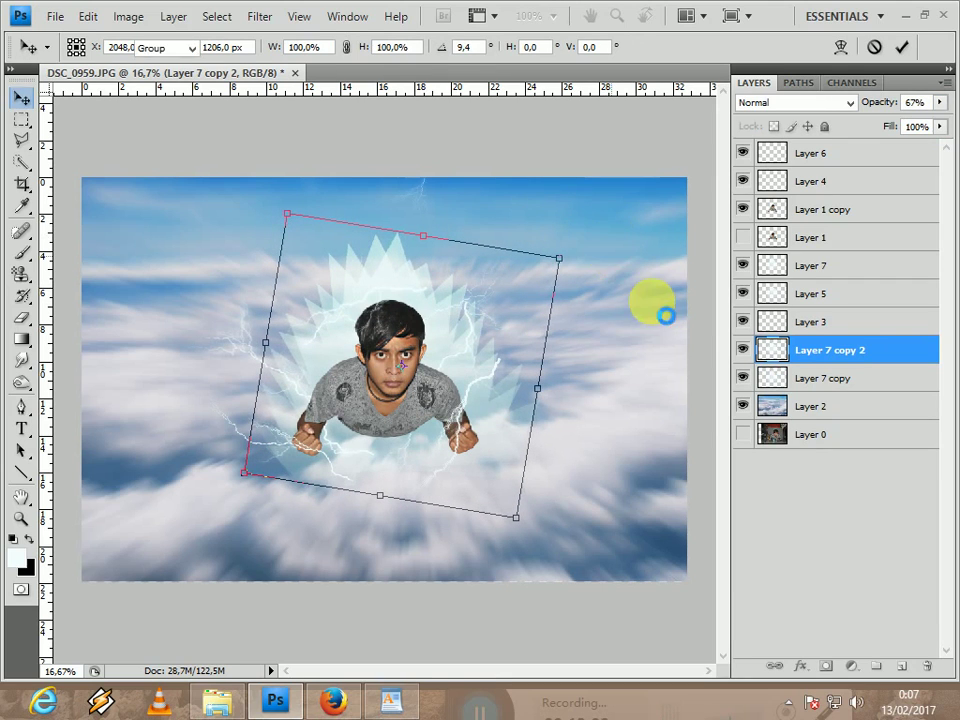
key("Return")
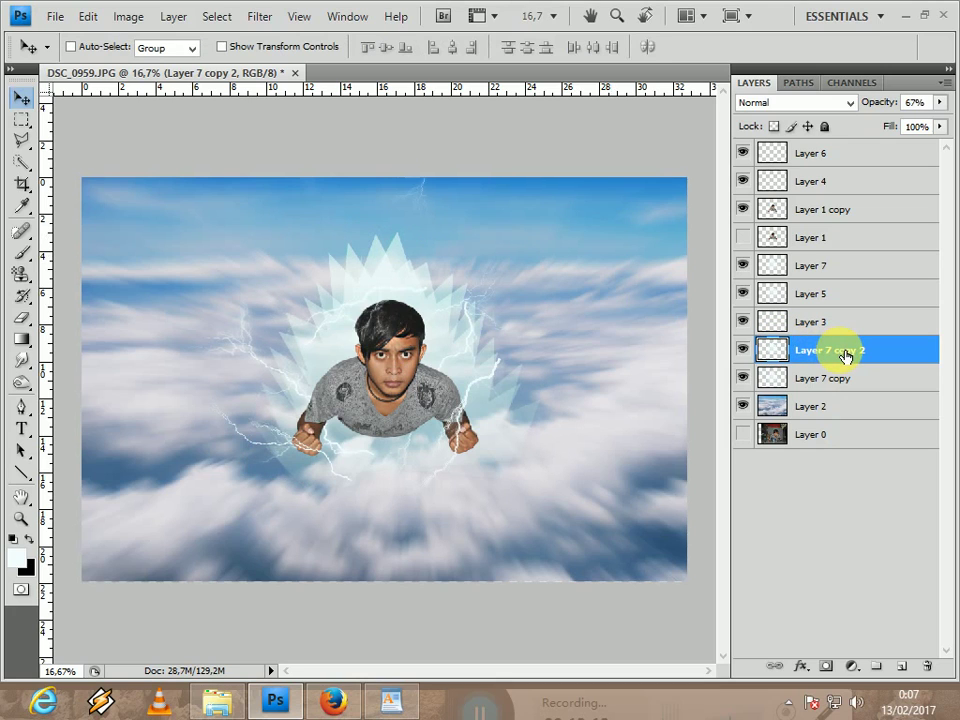
Duplicate Layer 7 copy 2, rotate the new aura about 13 degrees clockwise and nudge it slightly down
key("ctrl+j")
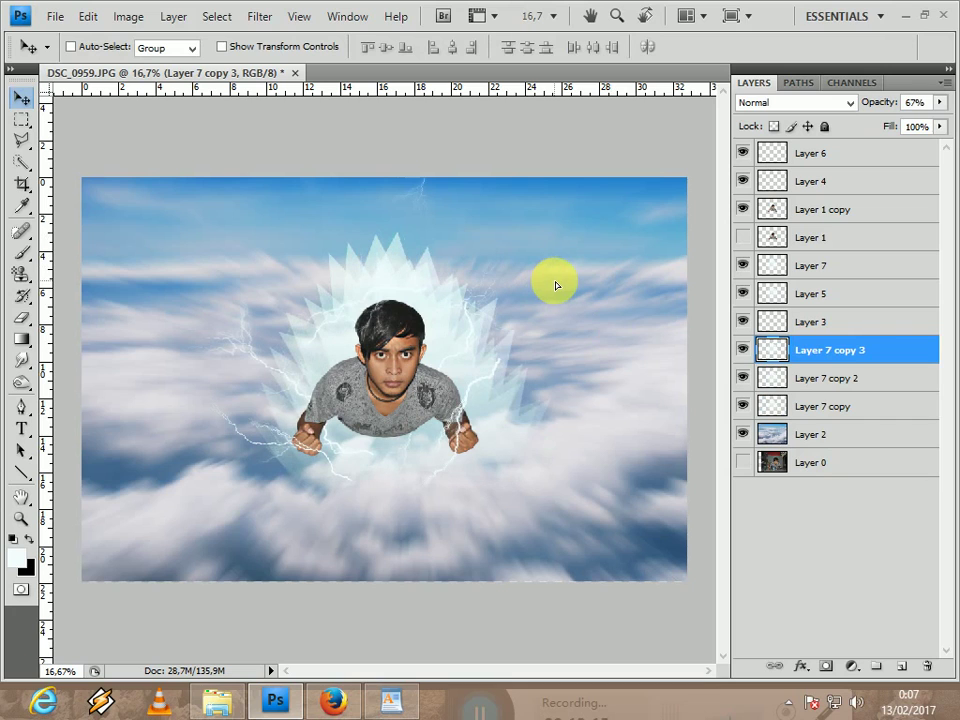
left_click_drag(556, 286, 602, 249)
key("ctrl+t")
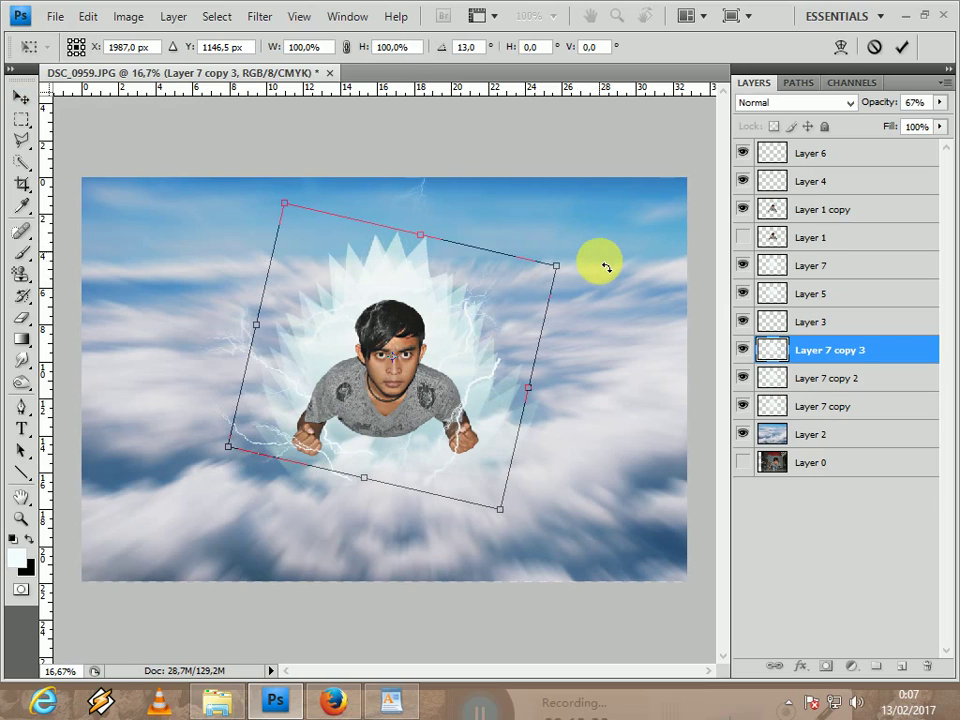
key("Down")
key("Down")
key("Down")
key("Return")
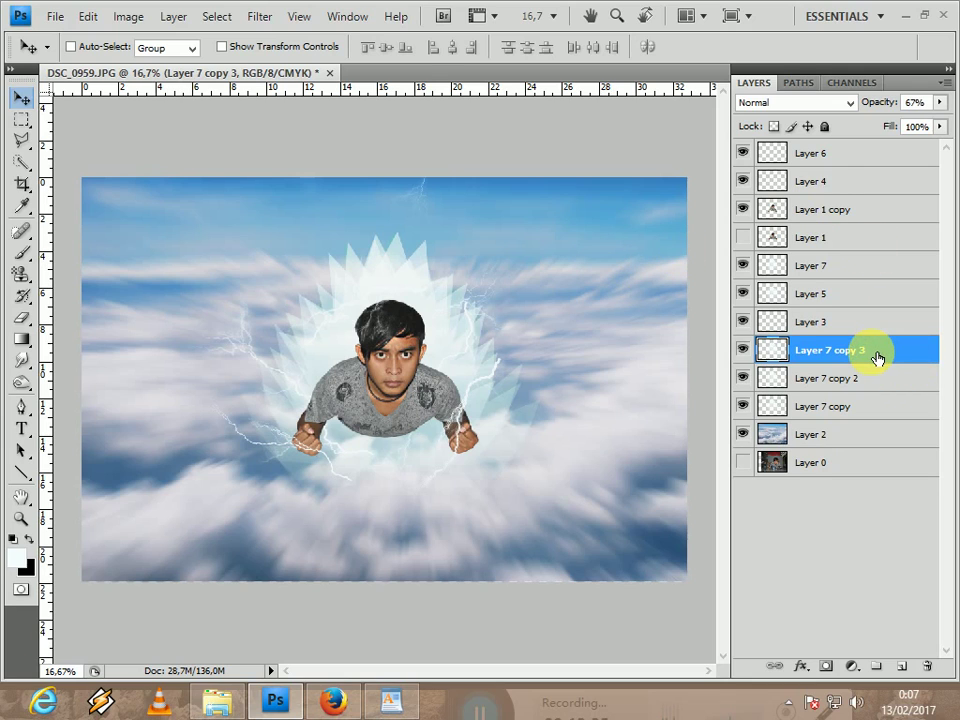
Duplicate Layer 7 copy 3, place the duplicate directly above Layer 4, and delete the empty Layer 6
key("ctrl+j")
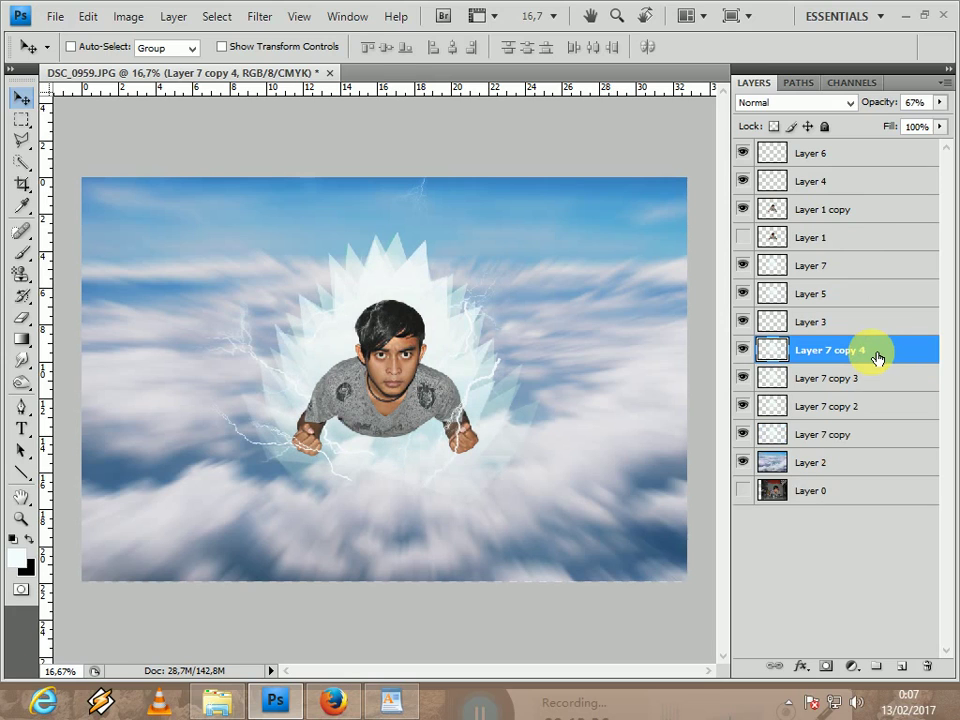
left_click_drag(870, 358, 848, 166)
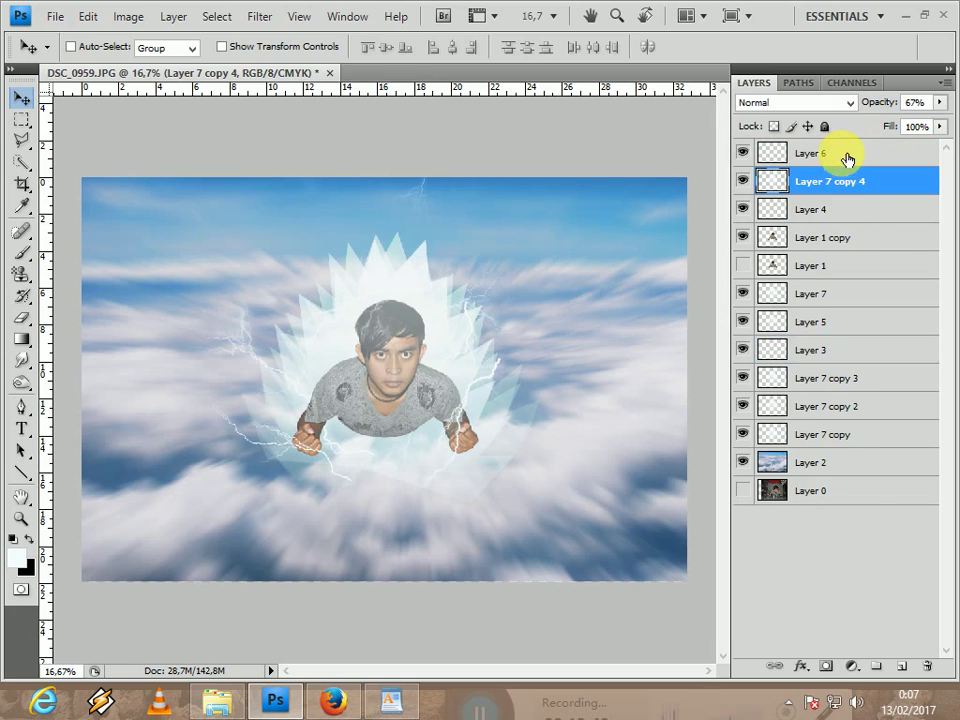
left_click(847, 157)
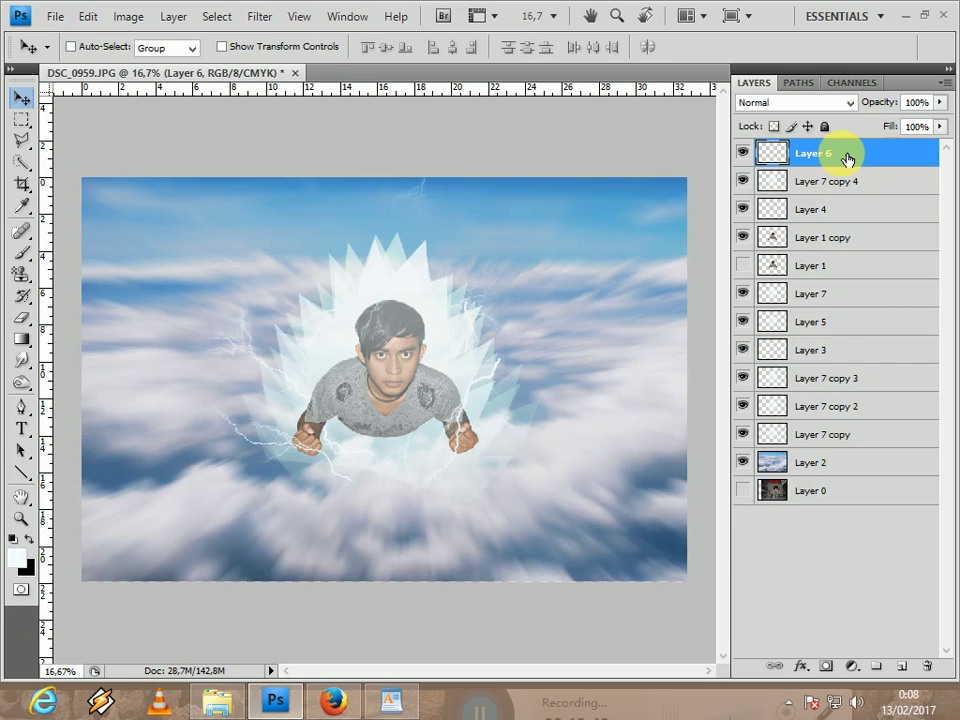
key("Delete")
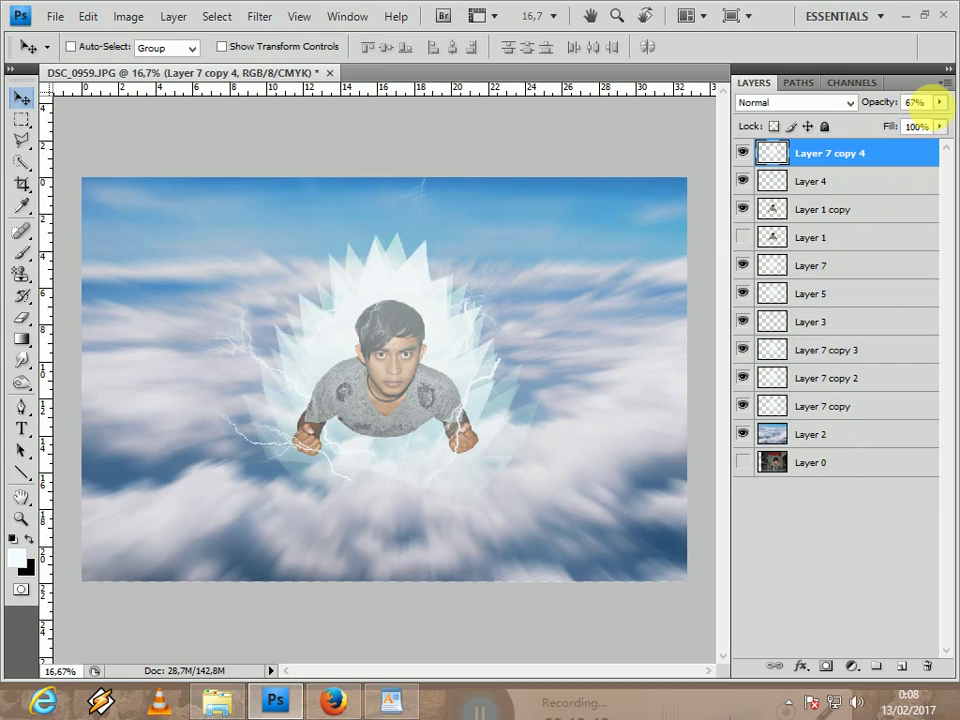
Set the opacity of Layer 7 copy 4, the aura in front of the man, to 13%
left_click(939, 102)
left_click(941, 102)
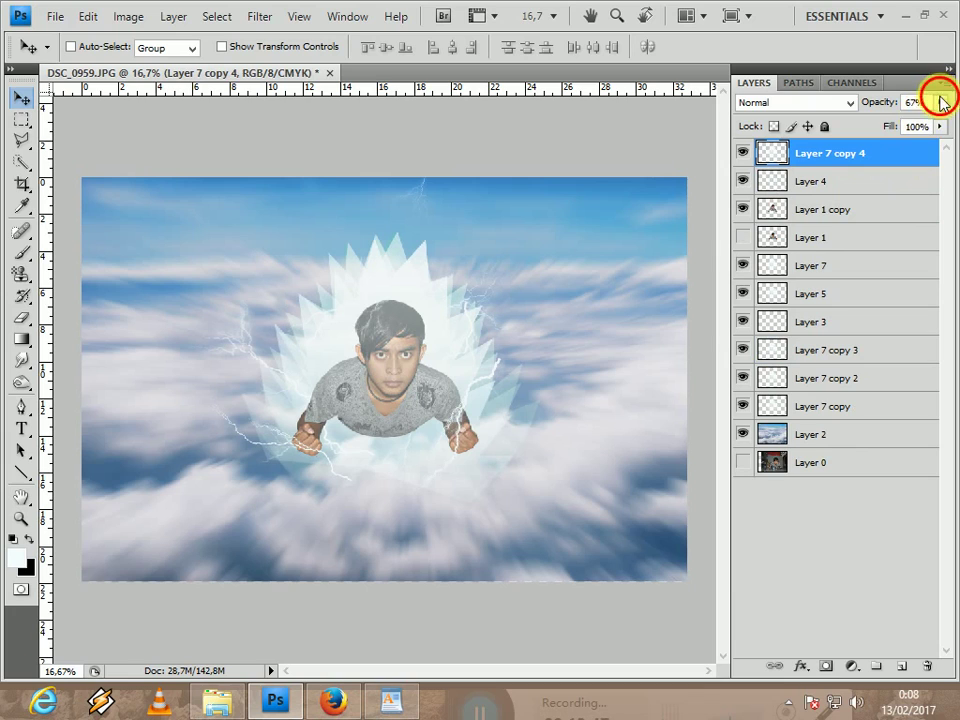
left_click(941, 102)
left_click(941, 104)
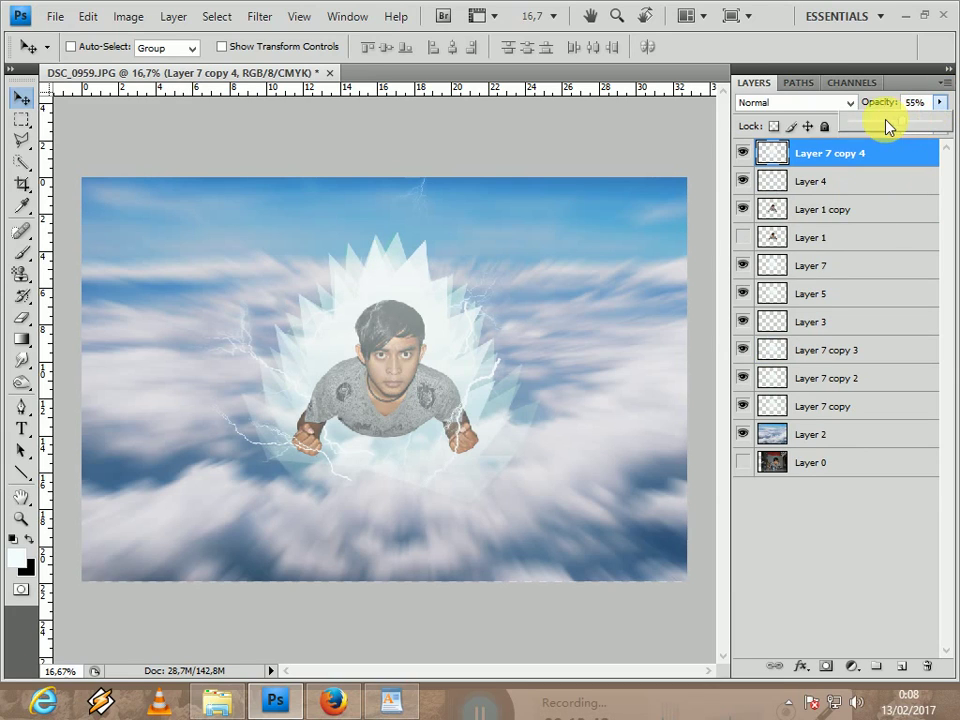
left_click_drag(868, 120, 861, 120)
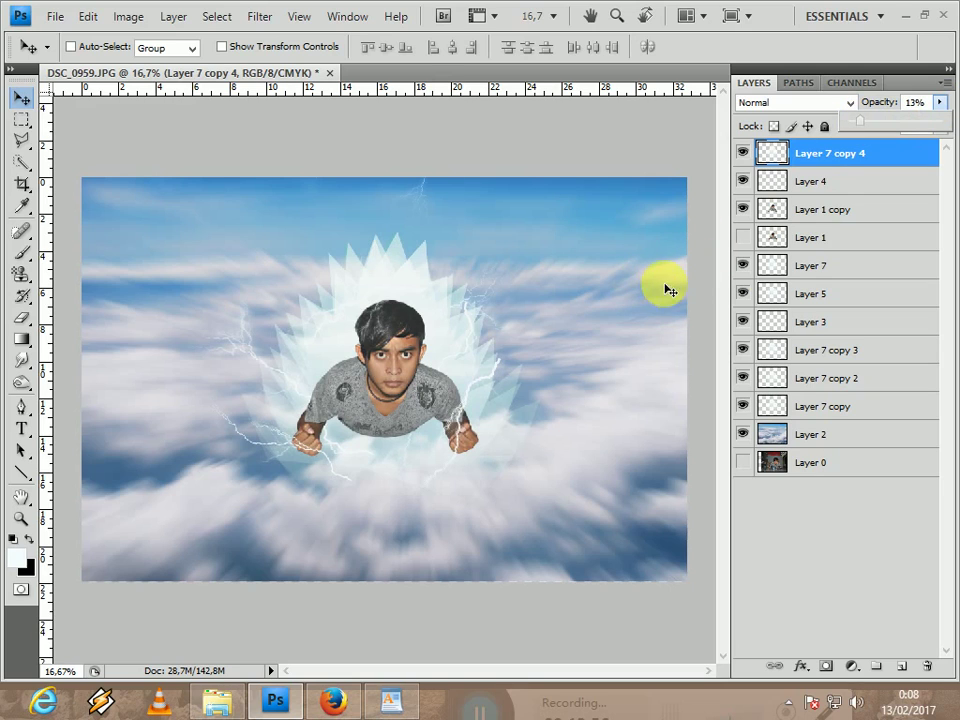
key("1")
key("3")
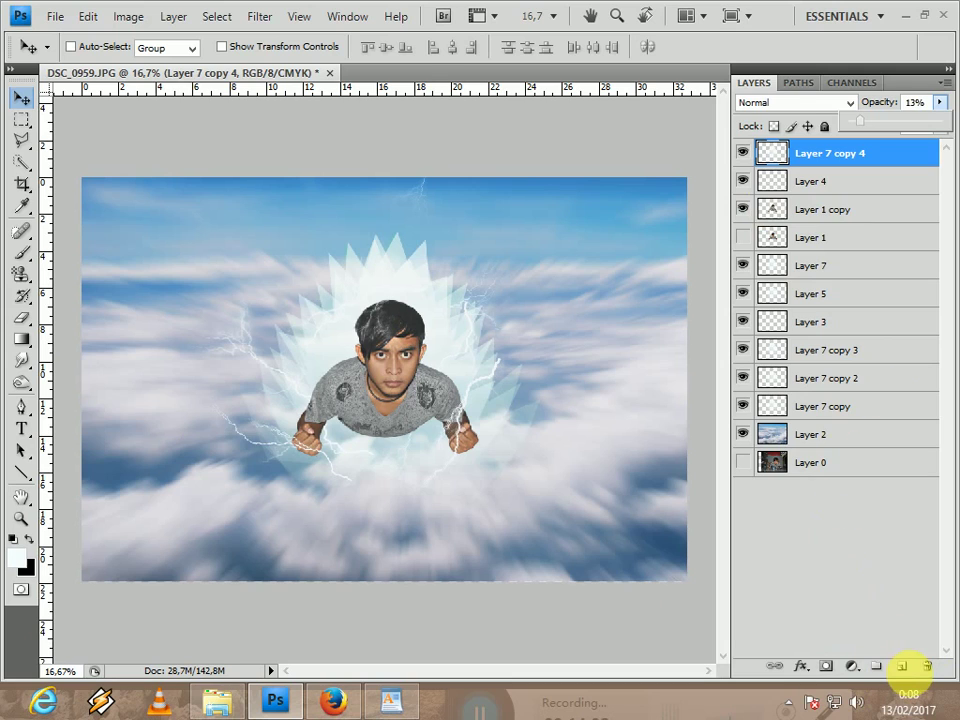
Create a new empty layer and place it directly below Layer 1 copy, behind the man
left_click(905, 668)
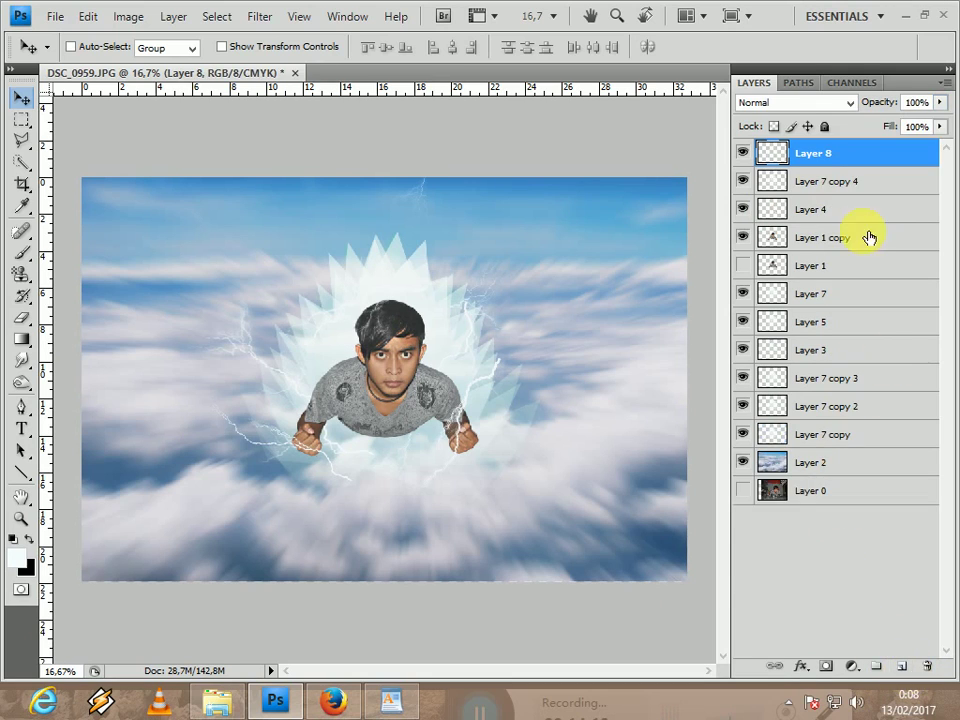
left_click(818, 160)
left_click_drag(818, 160, 829, 261)
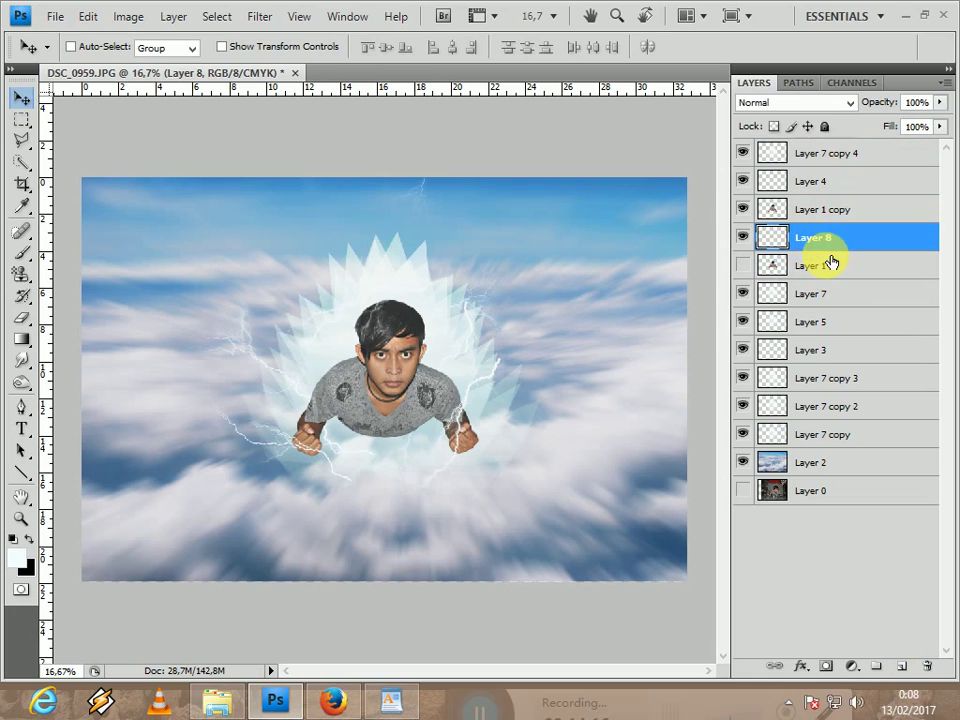
Stamp a white flame aura around the man on Layer 8 with the thin 2500 px flame-ring brush
left_click(22, 254)
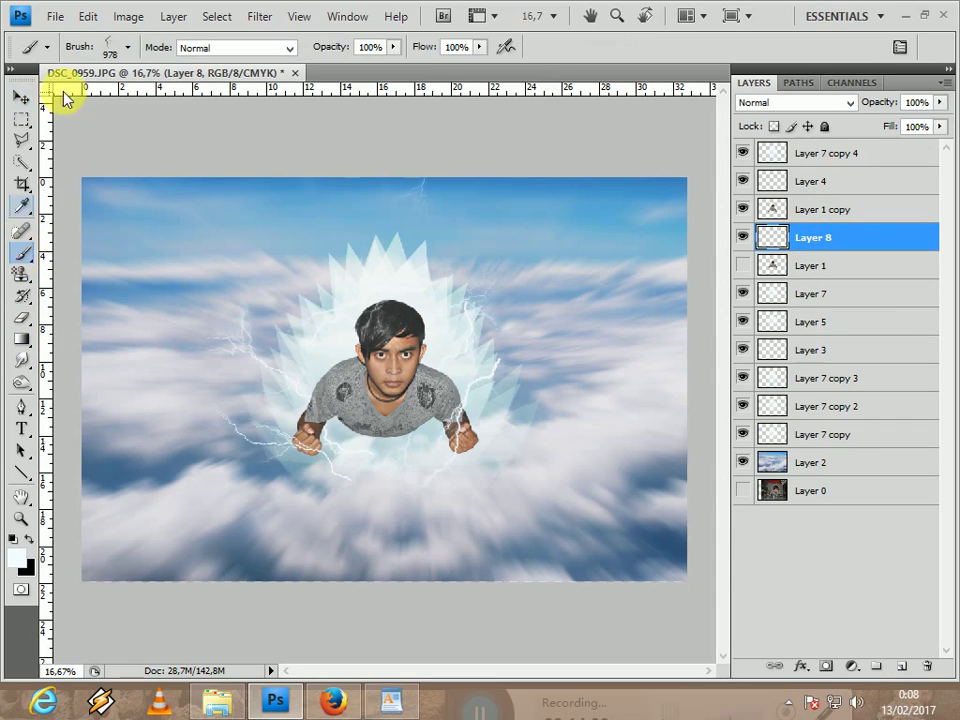
left_click(128, 48)
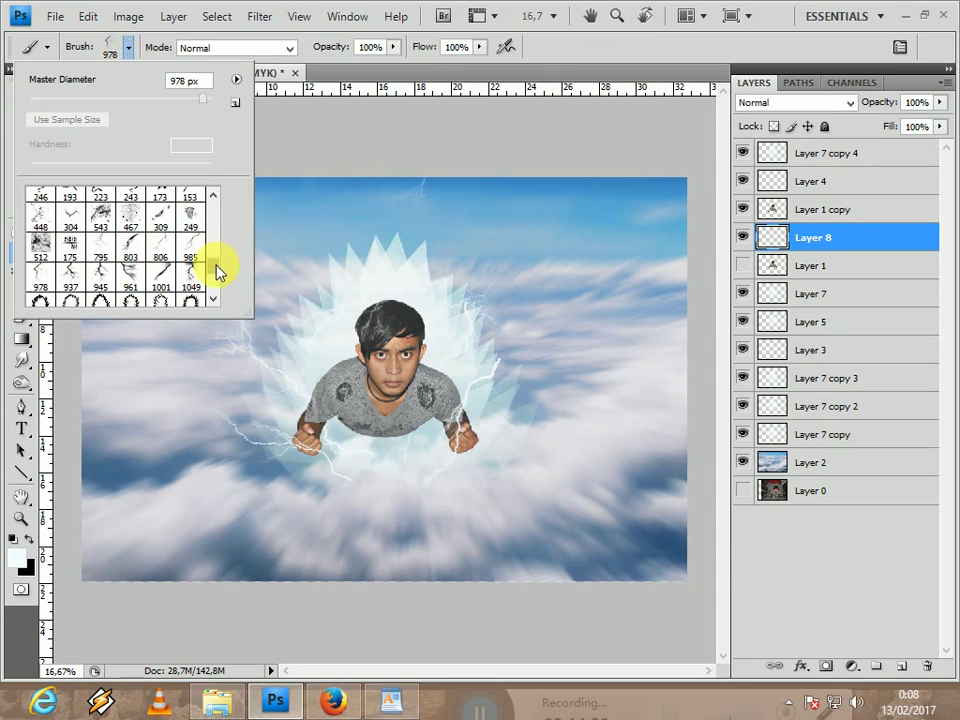
scroll(216, 272, "down", 4)
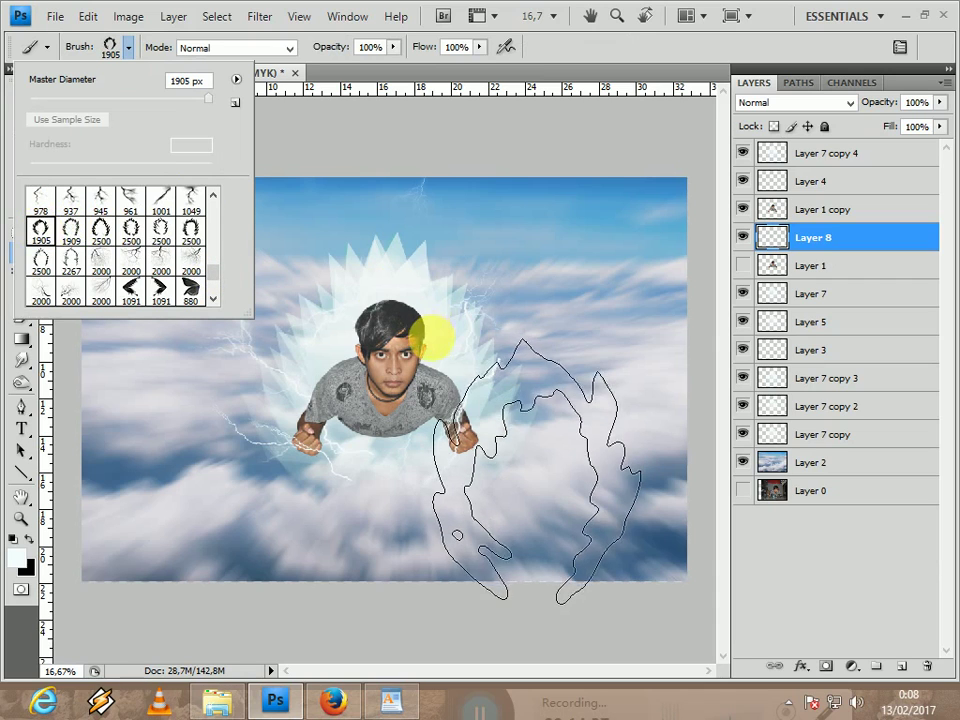
left_click(42, 260)
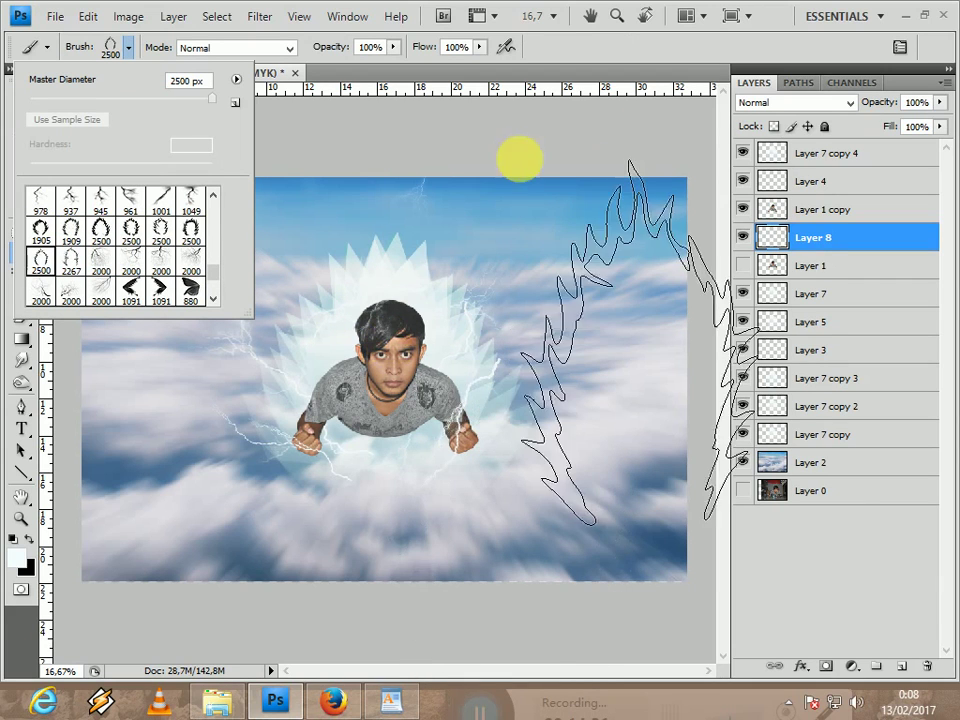
key("Return")
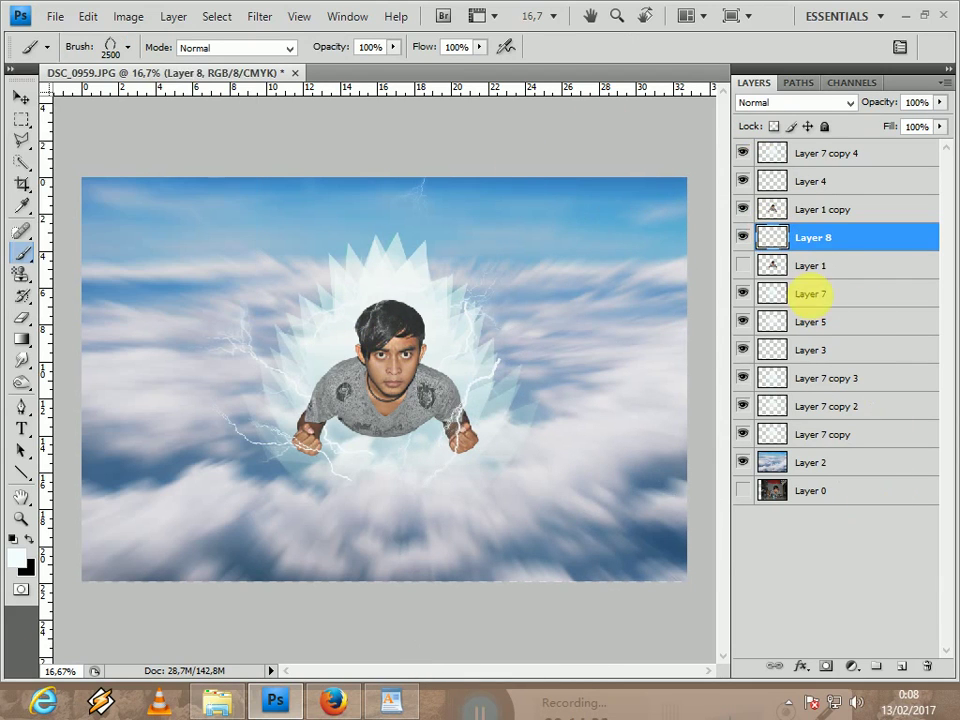
left_click(791, 233)
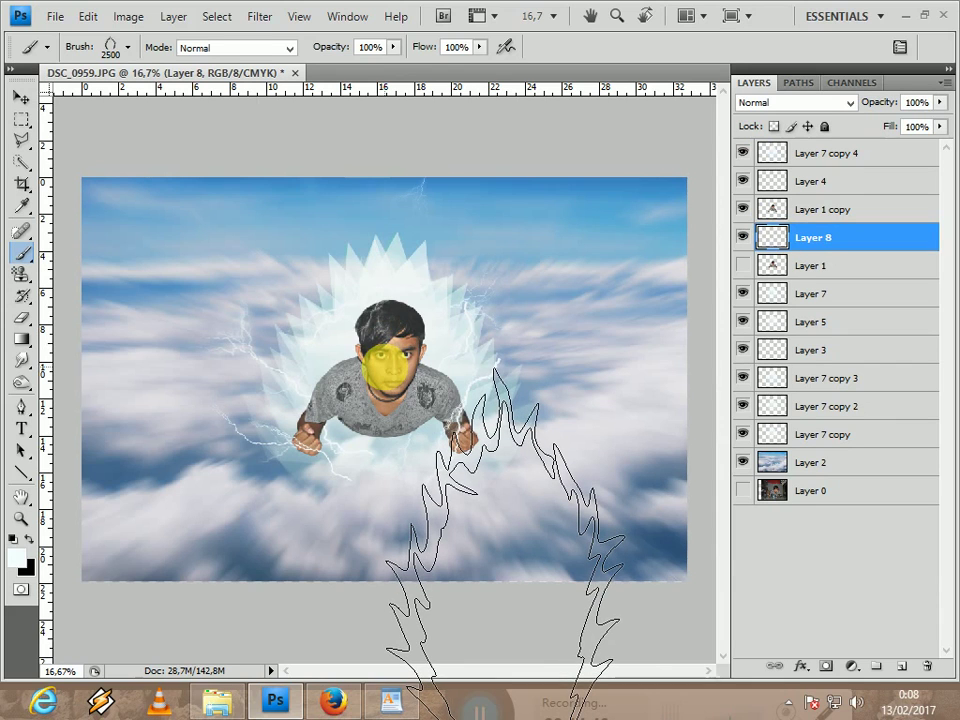
left_click(385, 365)
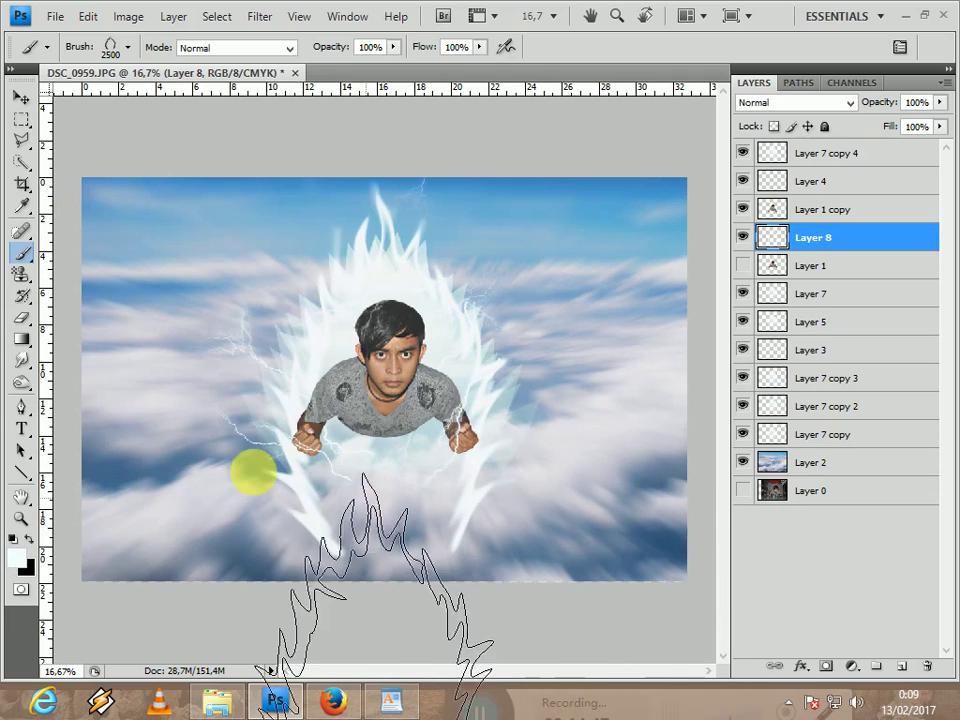
Erase the lower ends of the flame aura on both sides below the man's fists with the 250 px eraser at 58% opacity
left_click(21, 320)
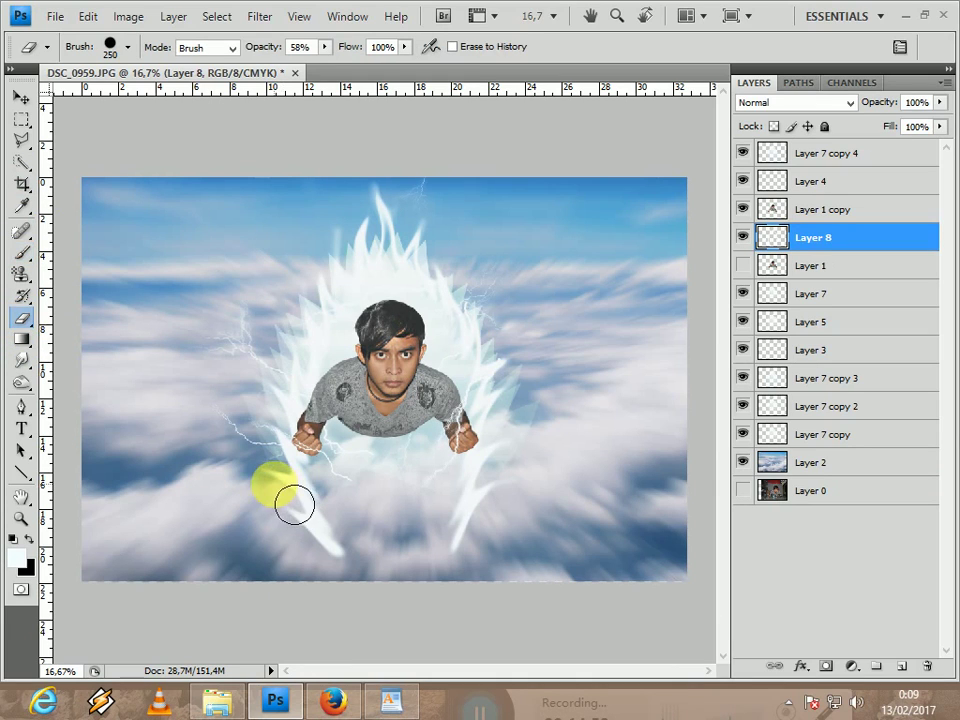
mouse_move(293, 505)
left_mouse_down()
mouse_move(360, 557)
mouse_move(352, 538)
left_mouse_up()
left_click(360, 553)
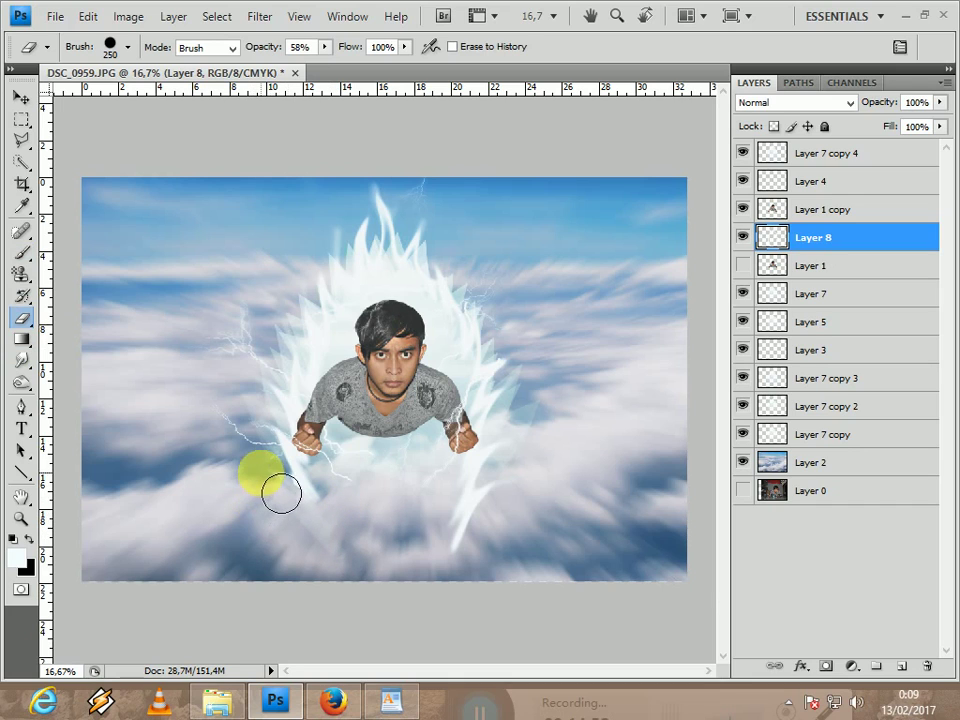
left_click(444, 557)
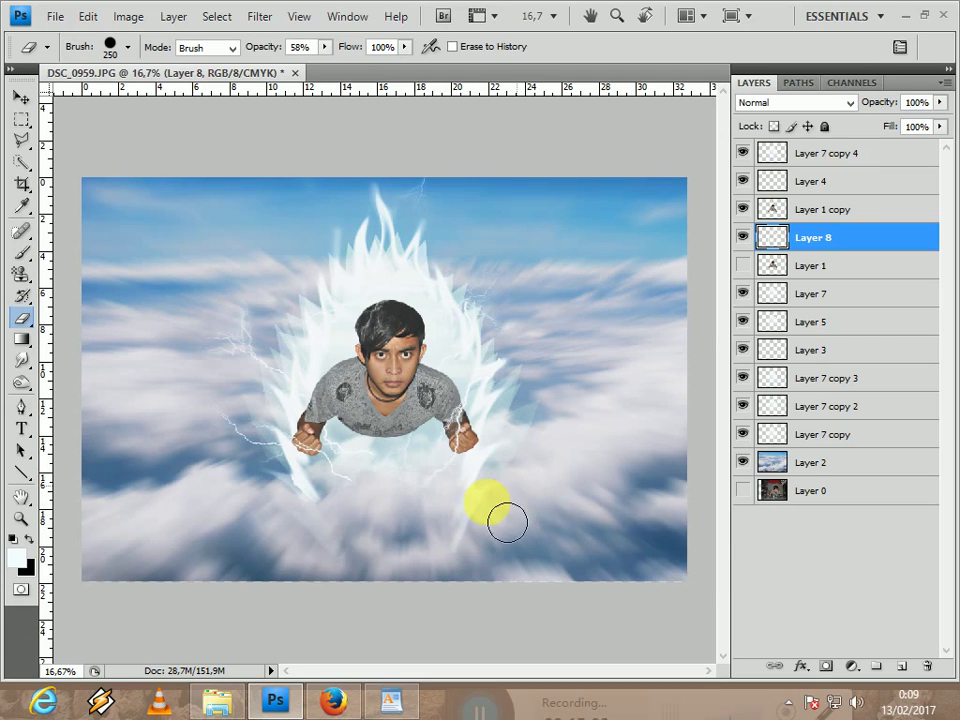
left_click(469, 550)
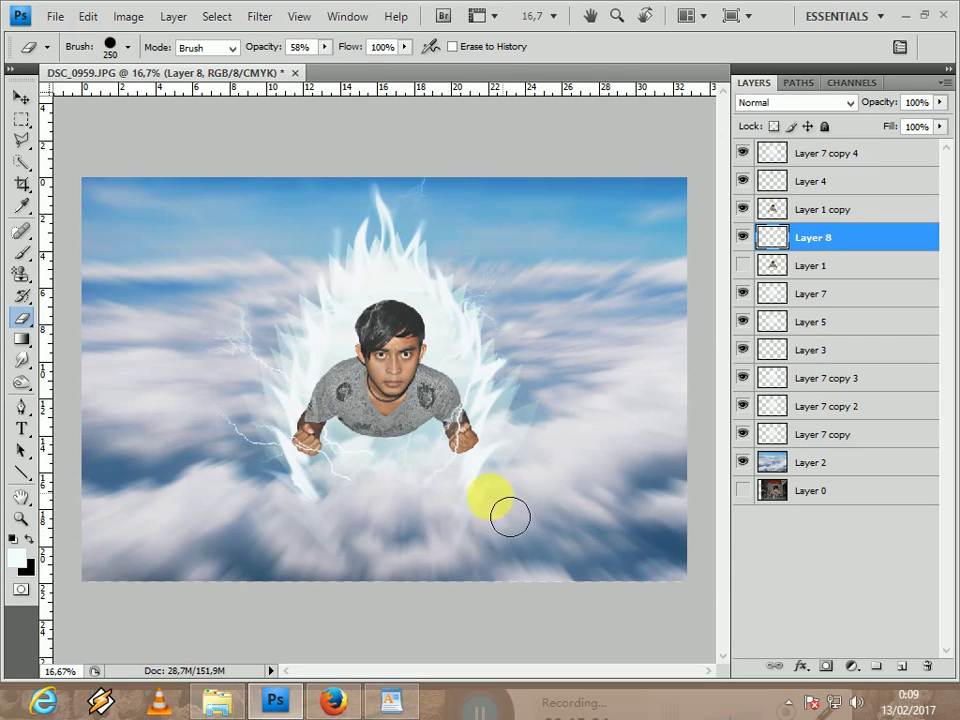
left_click(497, 508)
left_click(326, 529)
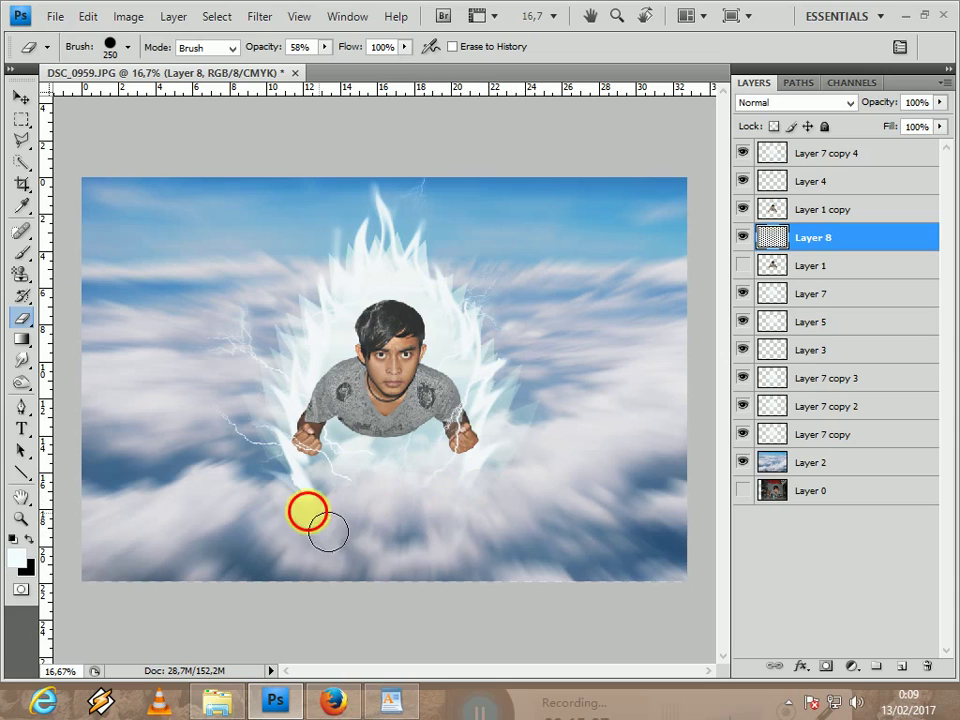
left_click(274, 489)
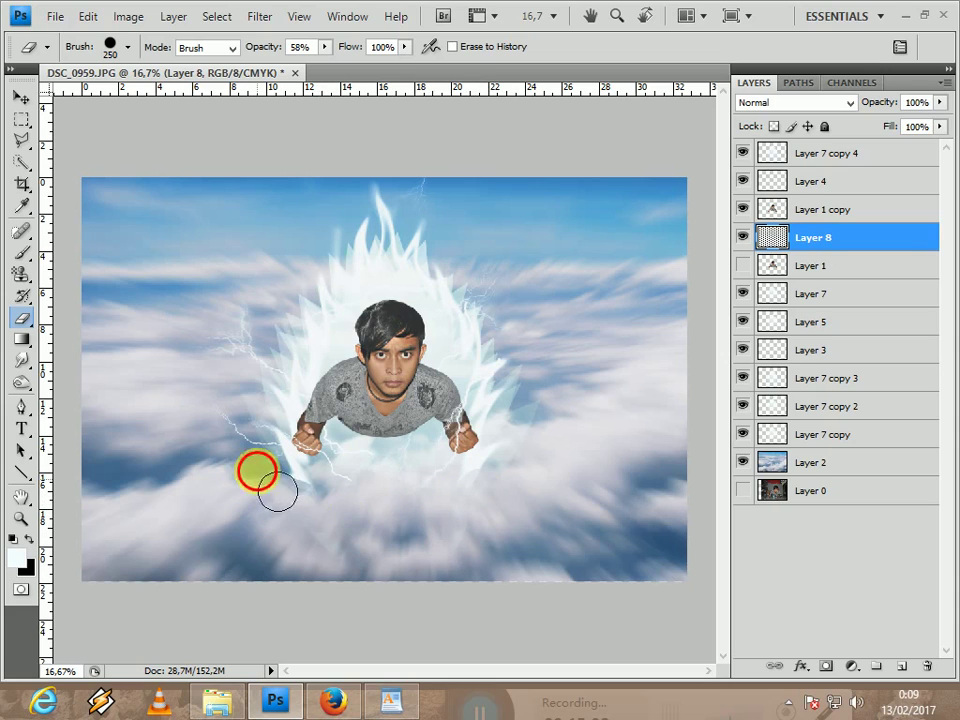
left_click(425, 545)
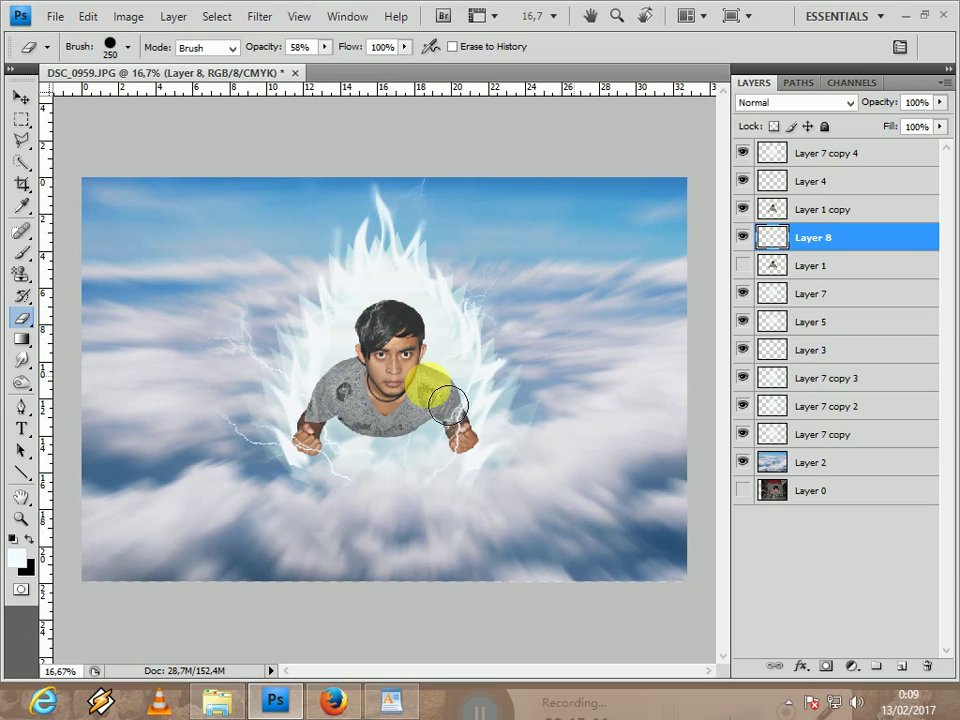
Reposition the Layer 8 flame aura around the man and stretch its width to 116.4% with Free Transform
left_click(20, 96)
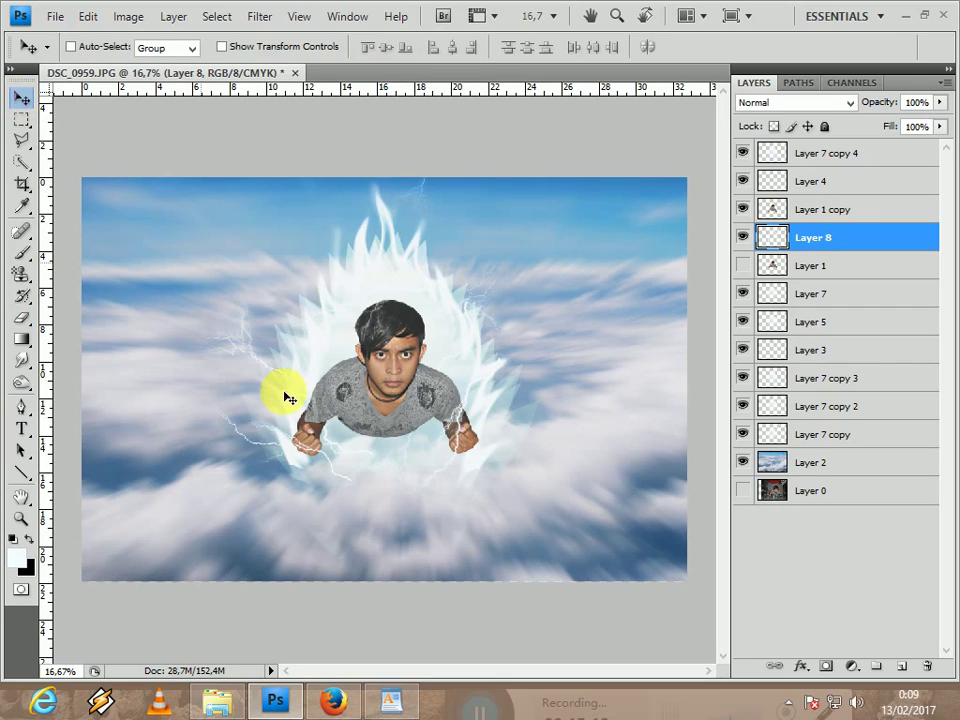
left_click(403, 319)
mouse_move(406, 322)
left_mouse_down()
mouse_move(405, 342)
mouse_move(404, 323)
left_mouse_up()
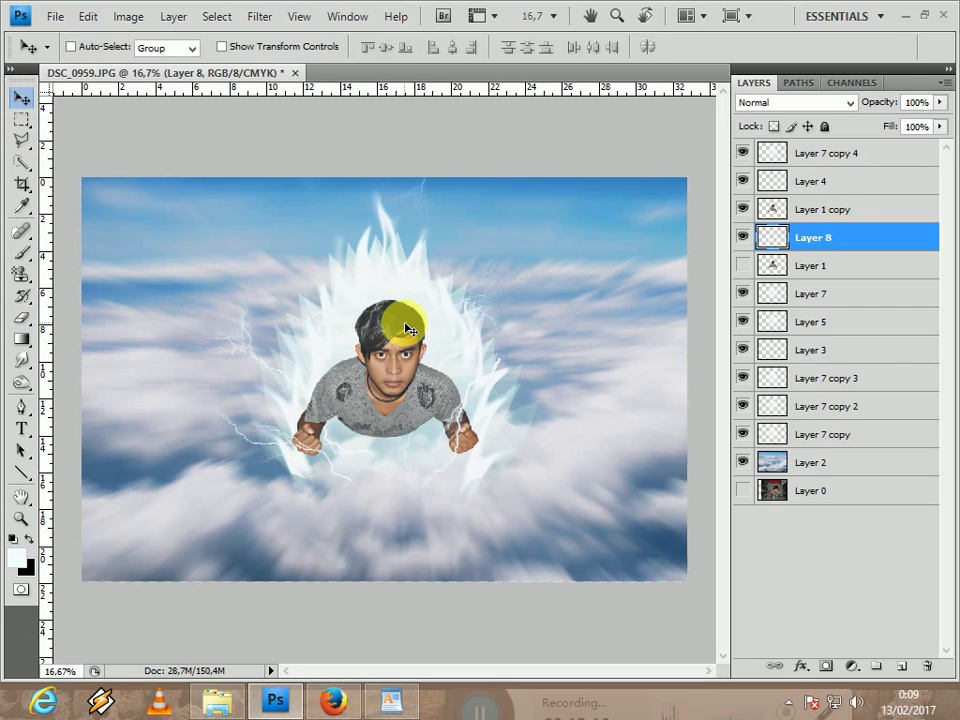
key("ctrl+t")
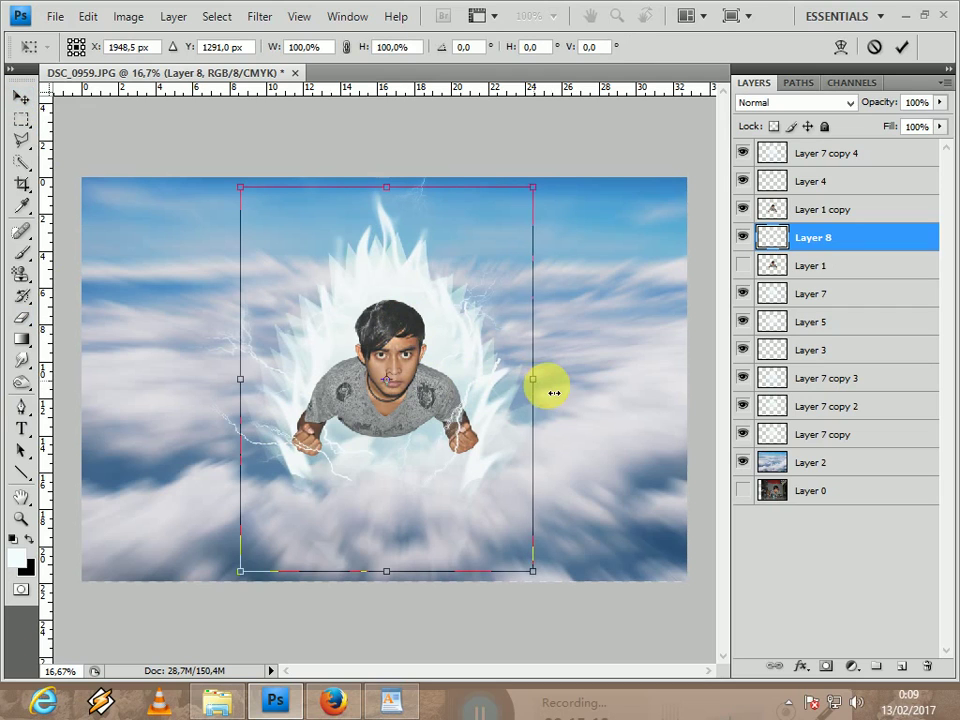
left_click_drag(553, 393, 565, 392)
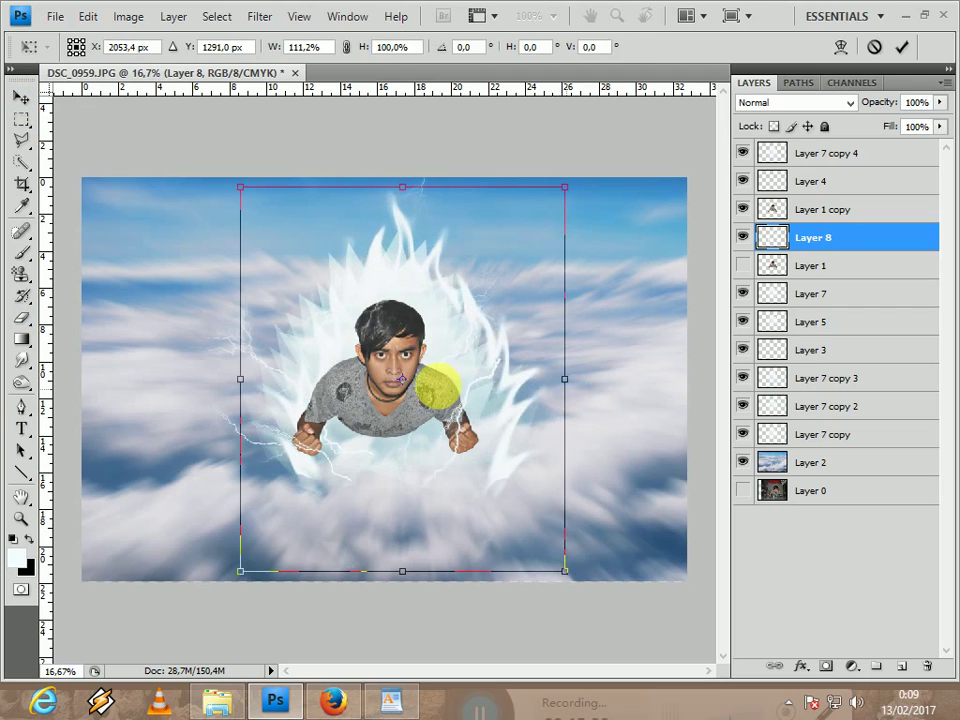
left_click_drag(437, 388, 408, 398)
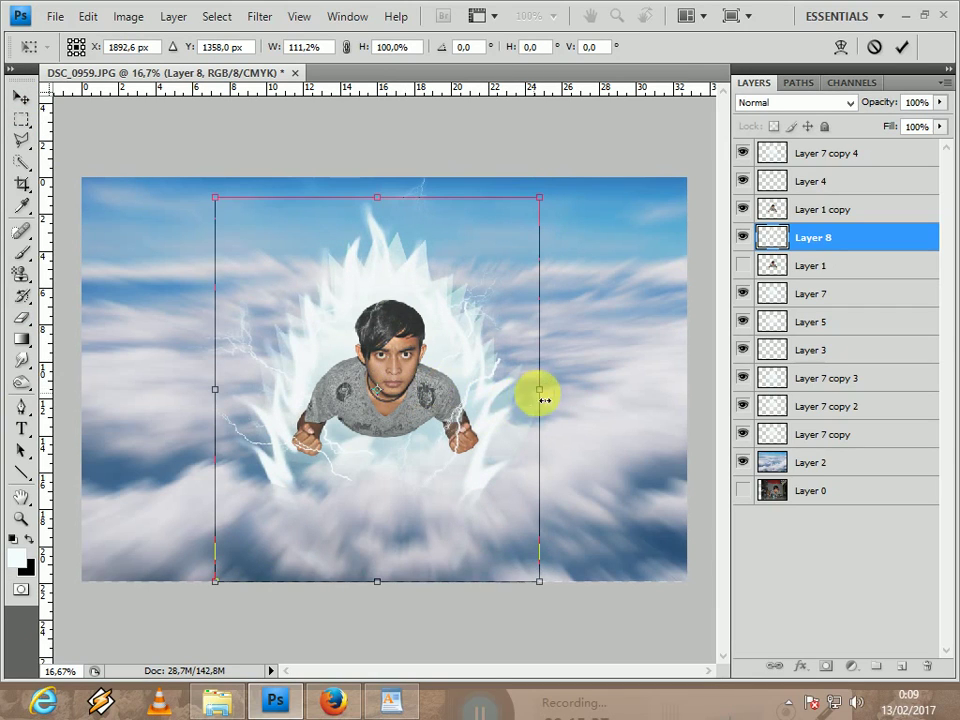
left_click_drag(541, 396, 555, 399)
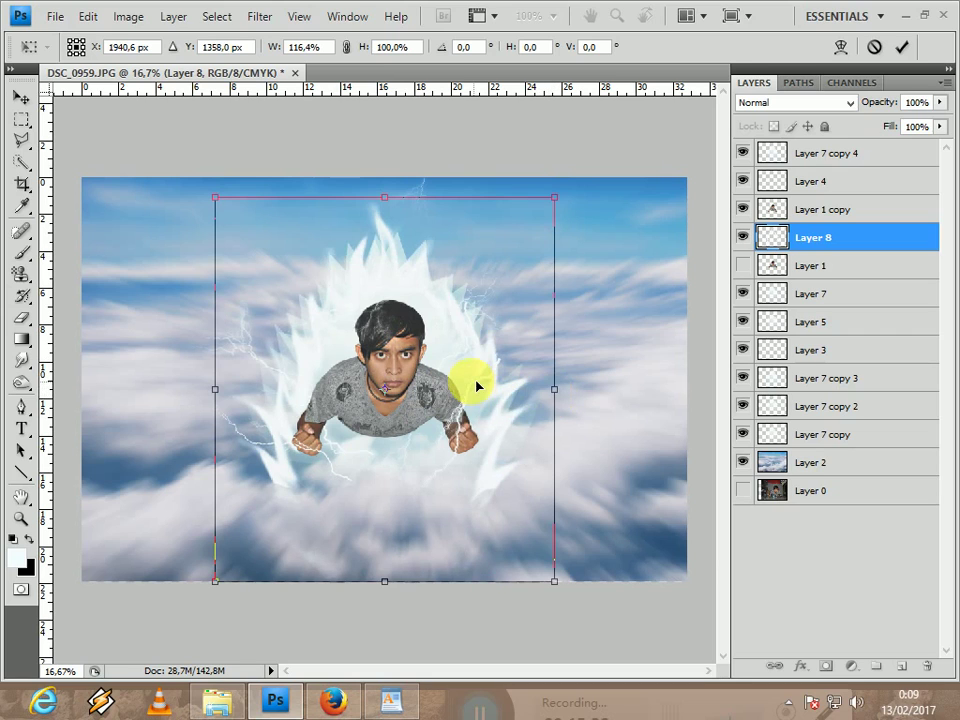
Rotate the flame aura 0.4 degrees clockwise, move it up about 66 px, and apply the transformation
left_click_drag(485, 386, 477, 386)
key("ctrl+z")
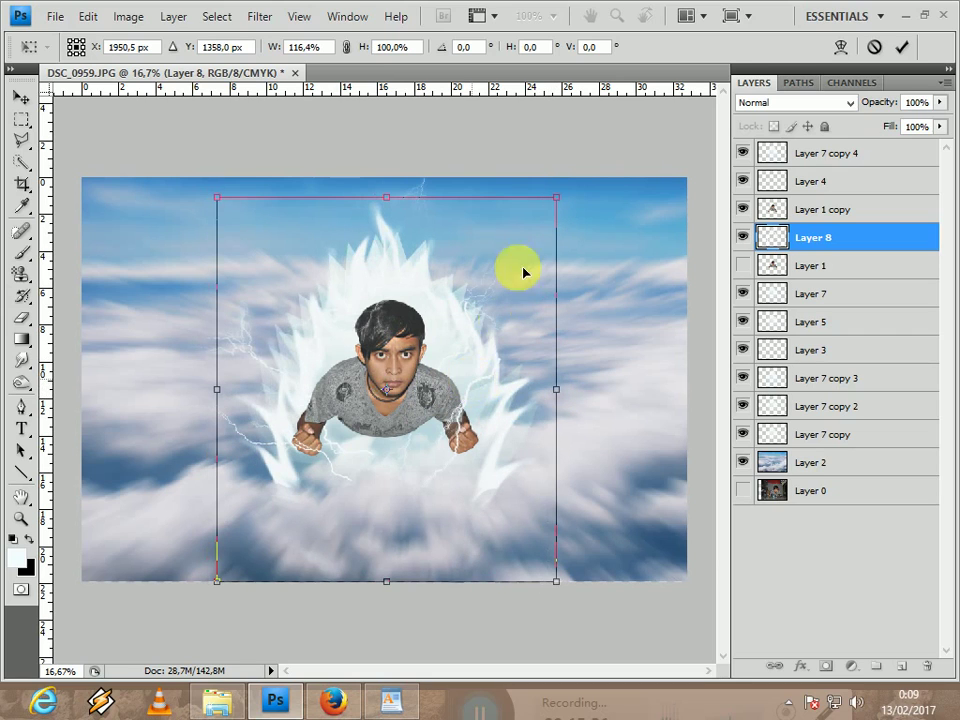
mouse_move(583, 178)
left_mouse_down()
mouse_move(610, 196)
mouse_move(591, 178)
left_mouse_up()
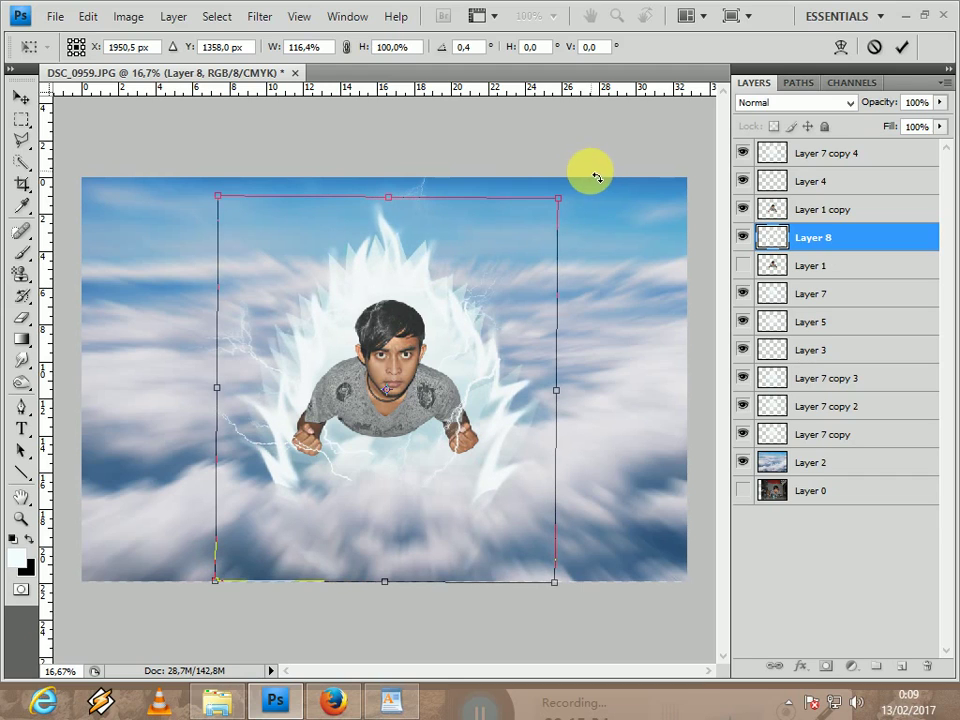
left_click(486, 321)
left_click_drag(492, 313, 491, 315)
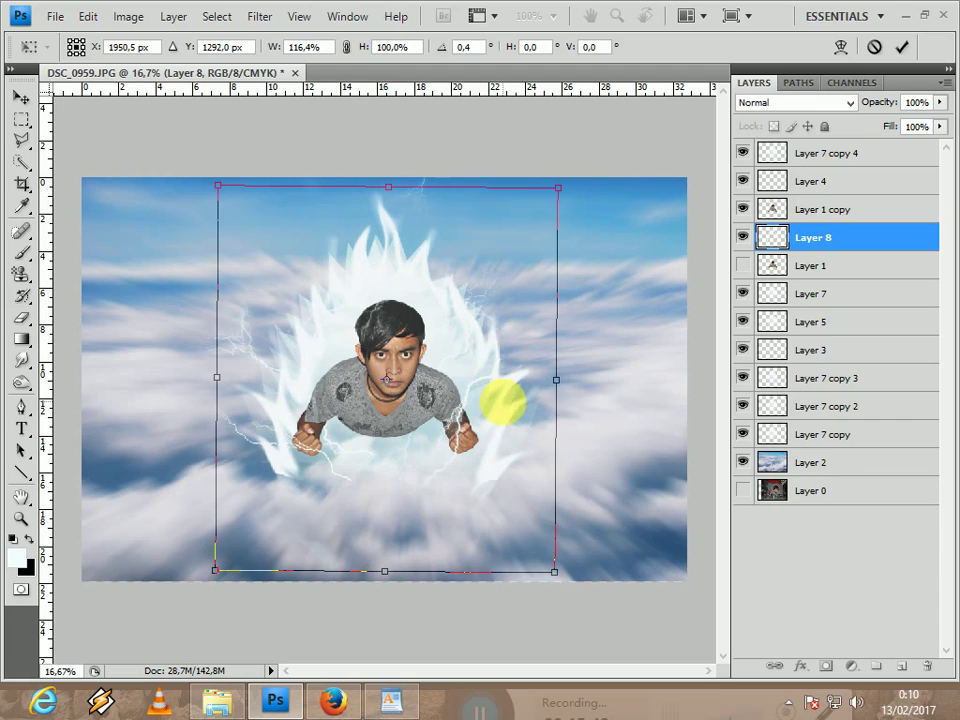
key("Return")
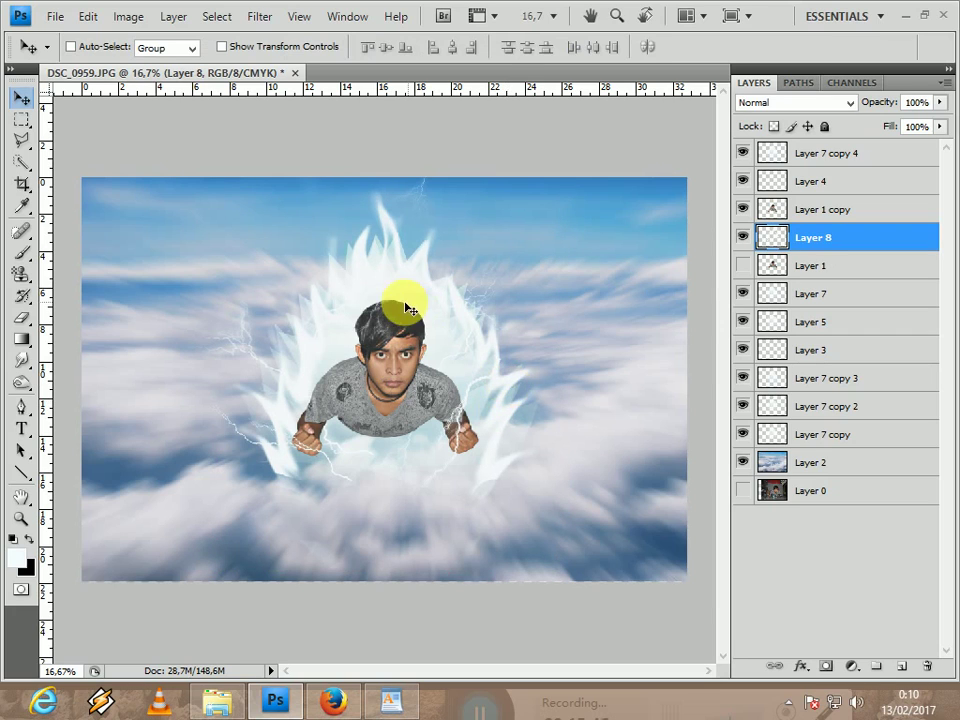
Stretch the Layer 8 flame aura outward on its left side to 104.3% width and apply the transformation
key("ctrl+t")
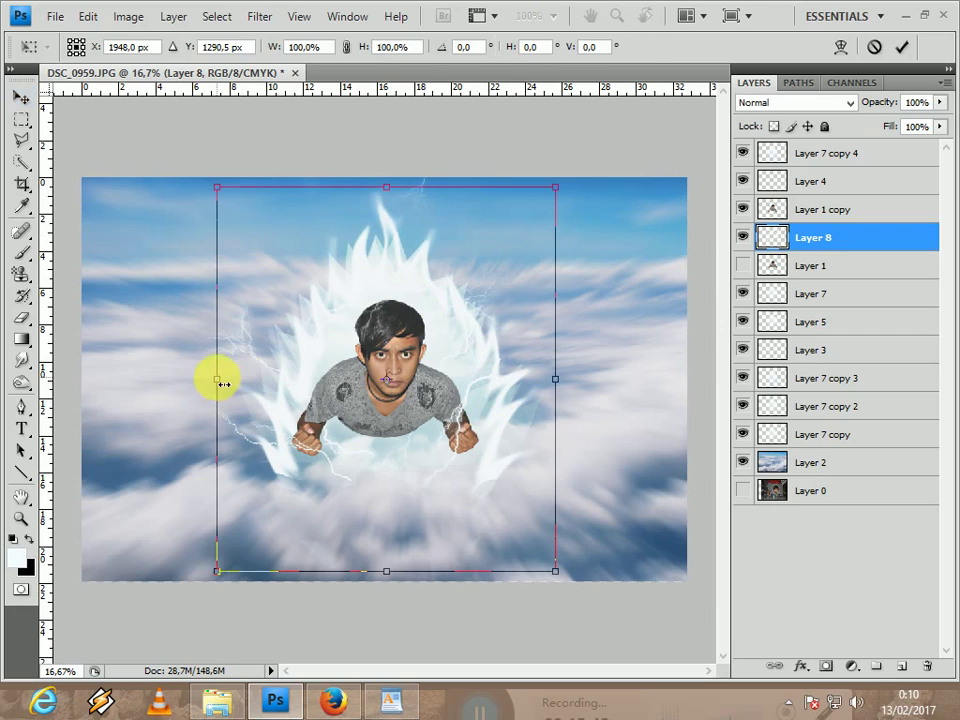
left_click_drag(221, 379, 210, 379)
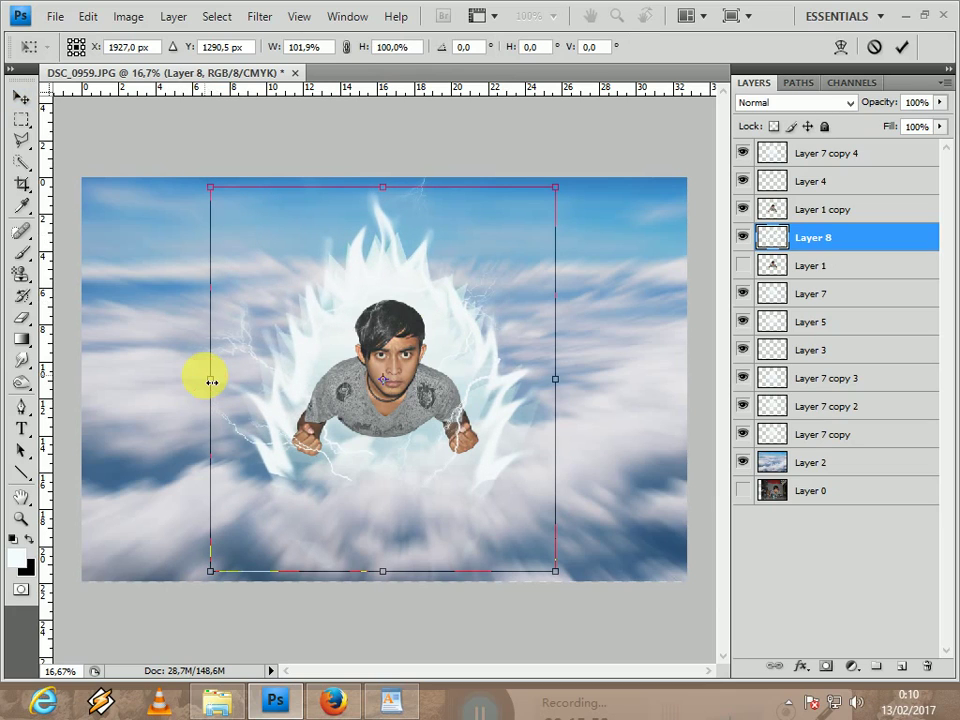
left_click_drag(211, 381, 204, 380)
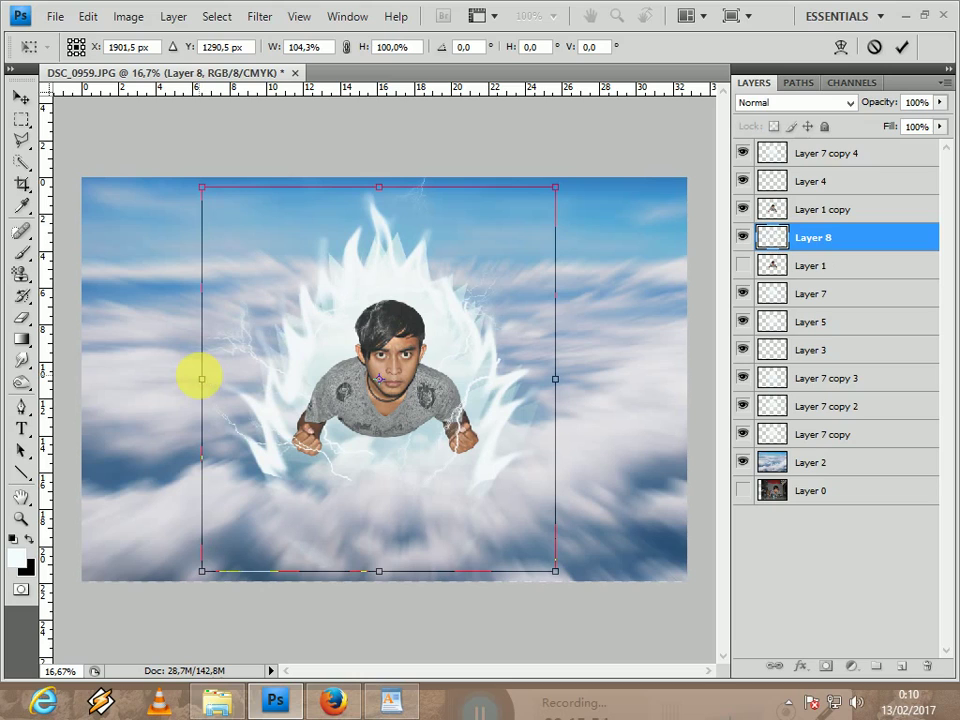
key("Return")
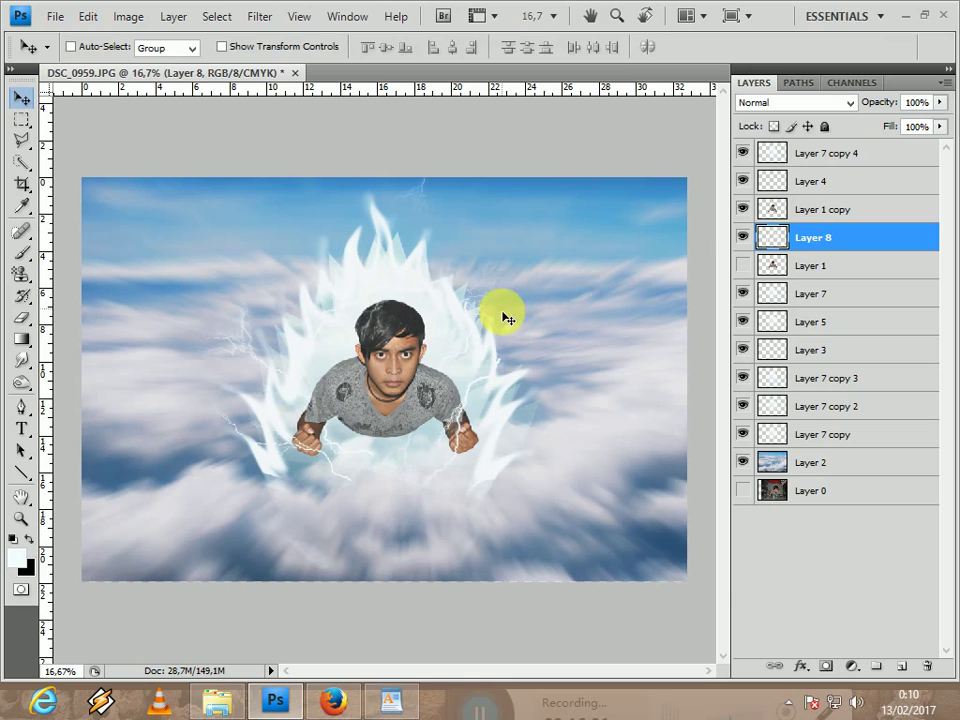
Add a new layer above Layer 8 and choose the soft round 21 px brush with 0% hardness
key("ctrl+plus")
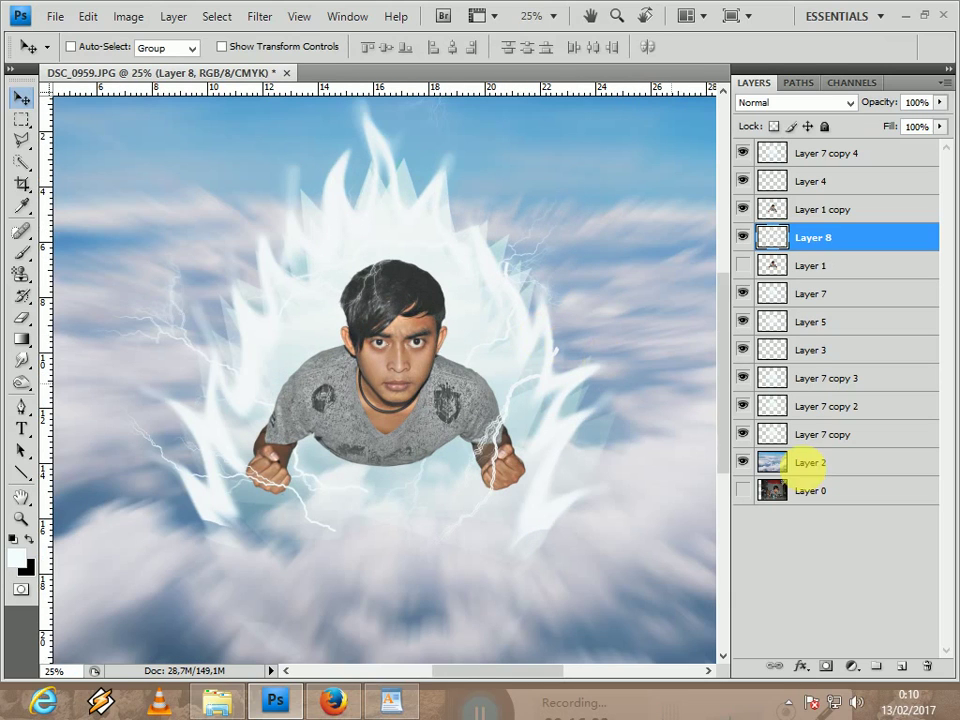
left_click(902, 666)
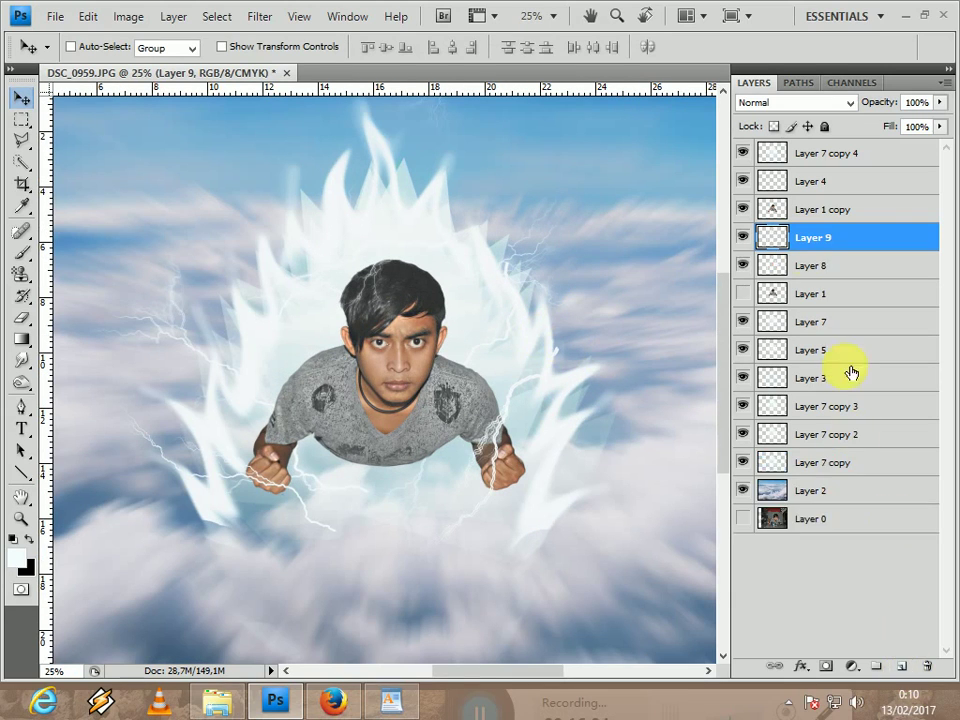
left_click(22, 250)
left_click(120, 50)
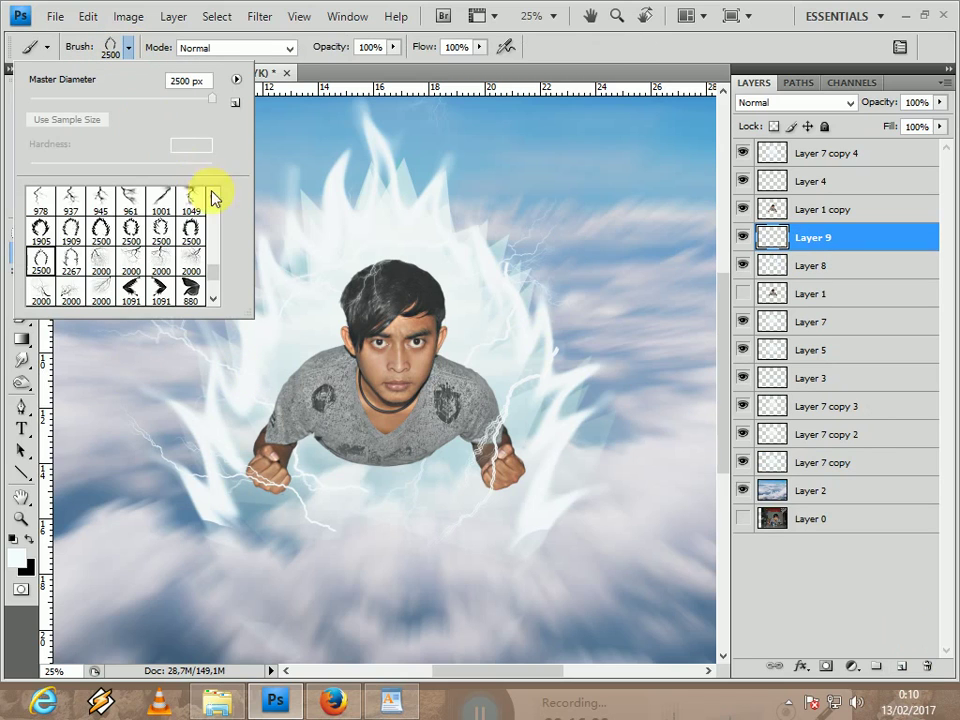
scroll(220, 236, "up", 10)
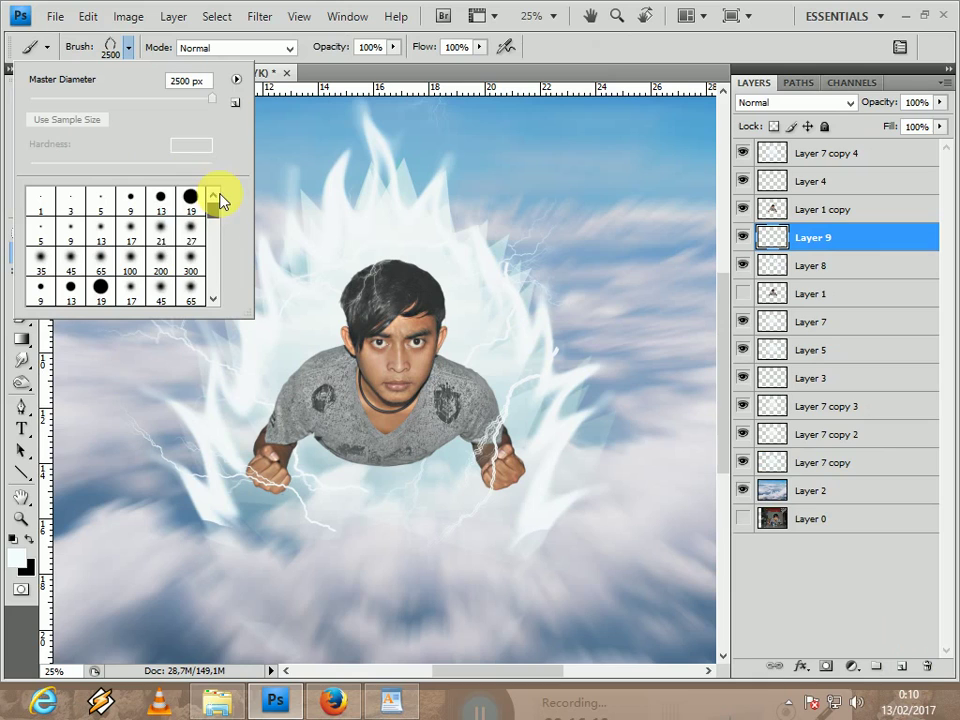
left_click(162, 238)
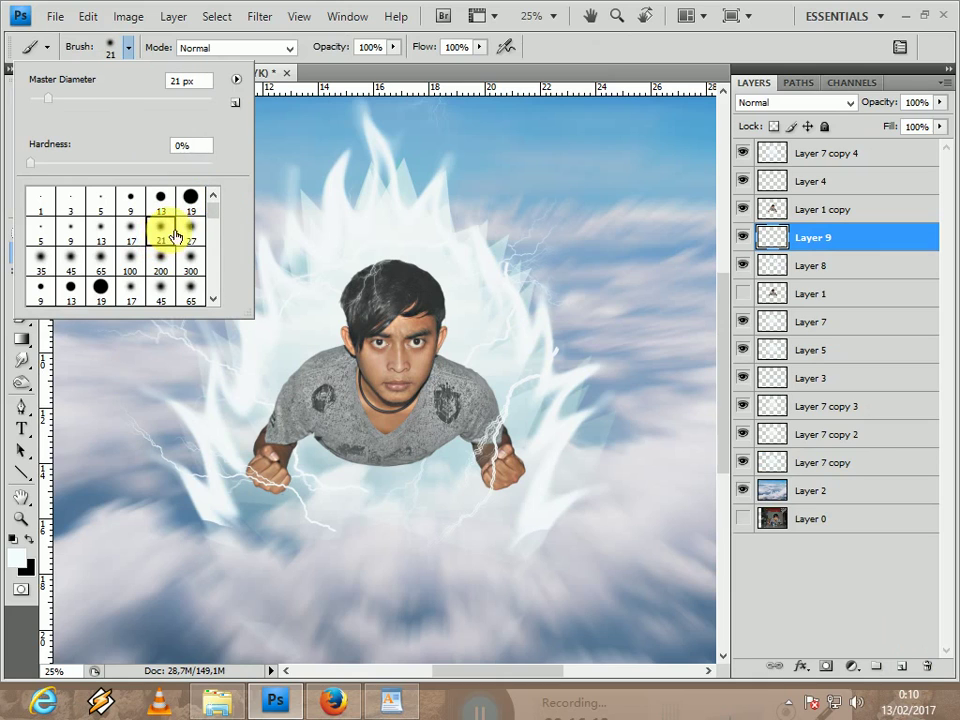
left_click(587, 67)
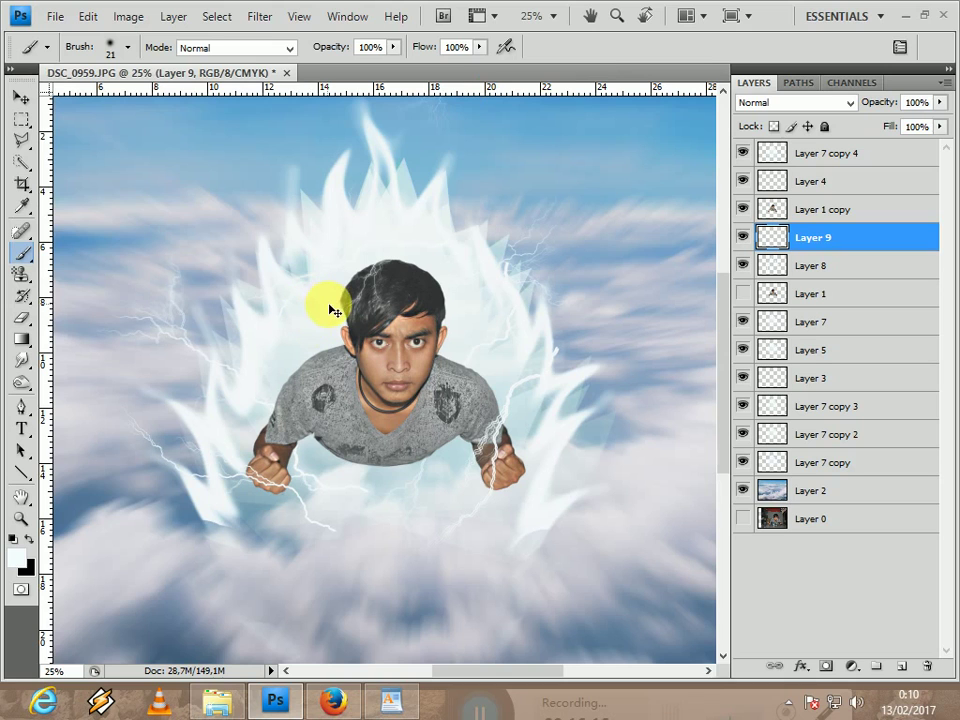
Paint a white rim glow with a 40 px brush along the shoulder, arm and fist on the image's left side and under the shirt
key("ctrl+plus")
key("ctrl+plus")
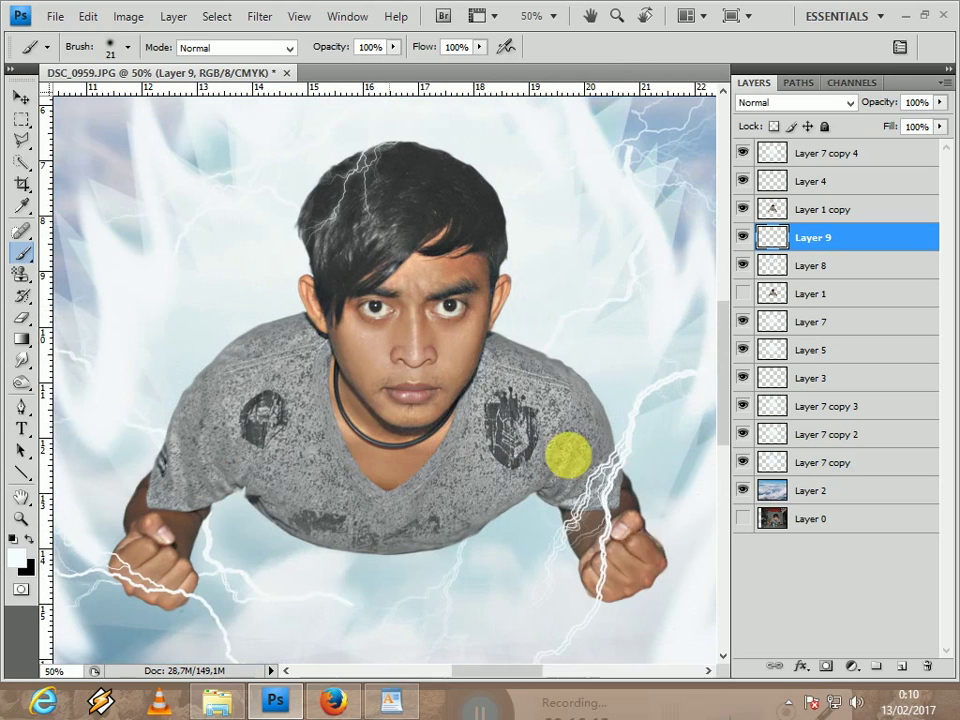
left_click(543, 672)
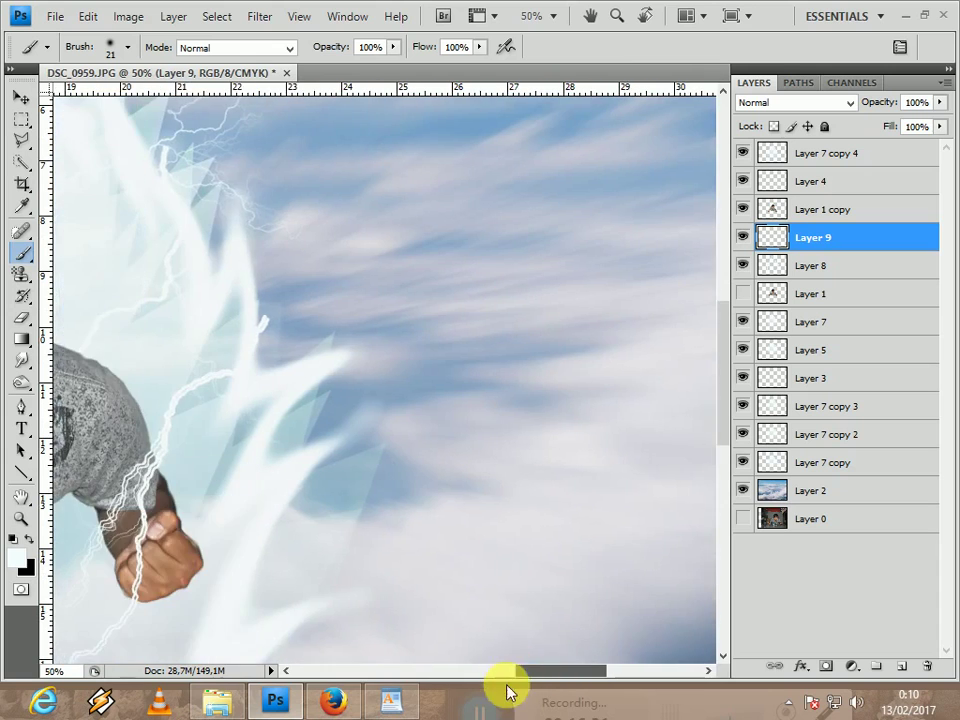
left_click_drag(507, 684, 439, 681)
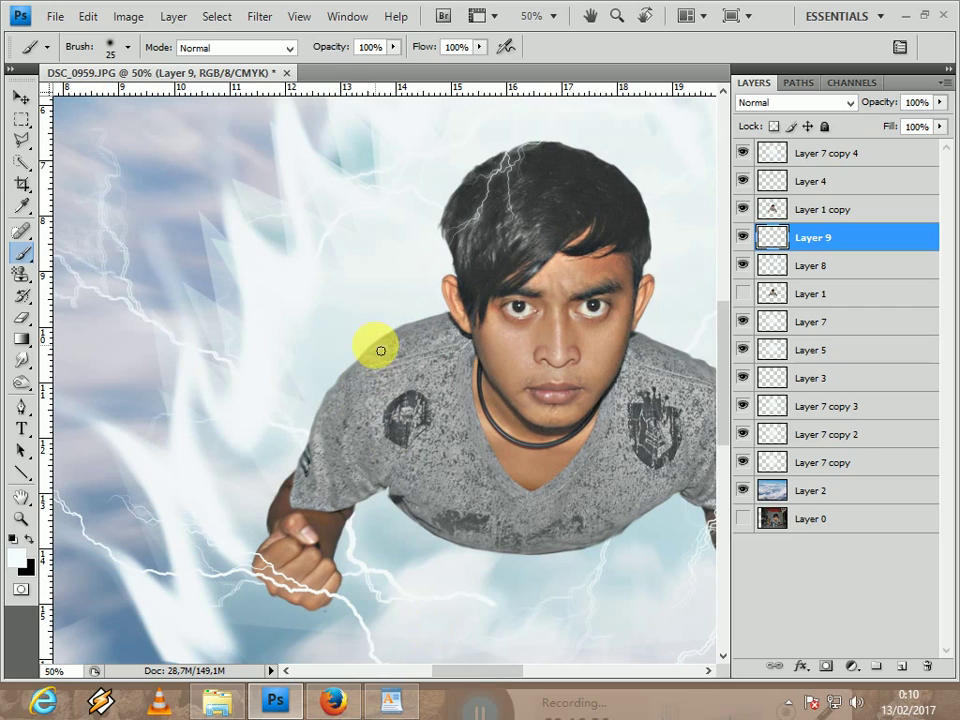
key("bracketright")
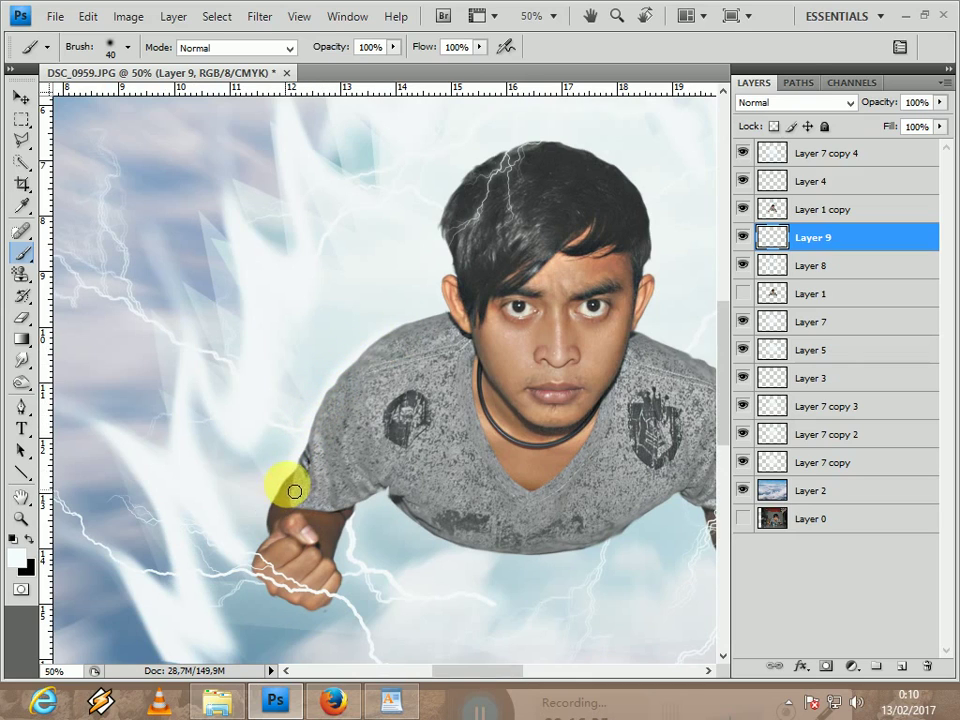
mouse_move(295, 491)
left_mouse_down()
mouse_move(266, 506)
mouse_move(268, 557)
left_mouse_up()
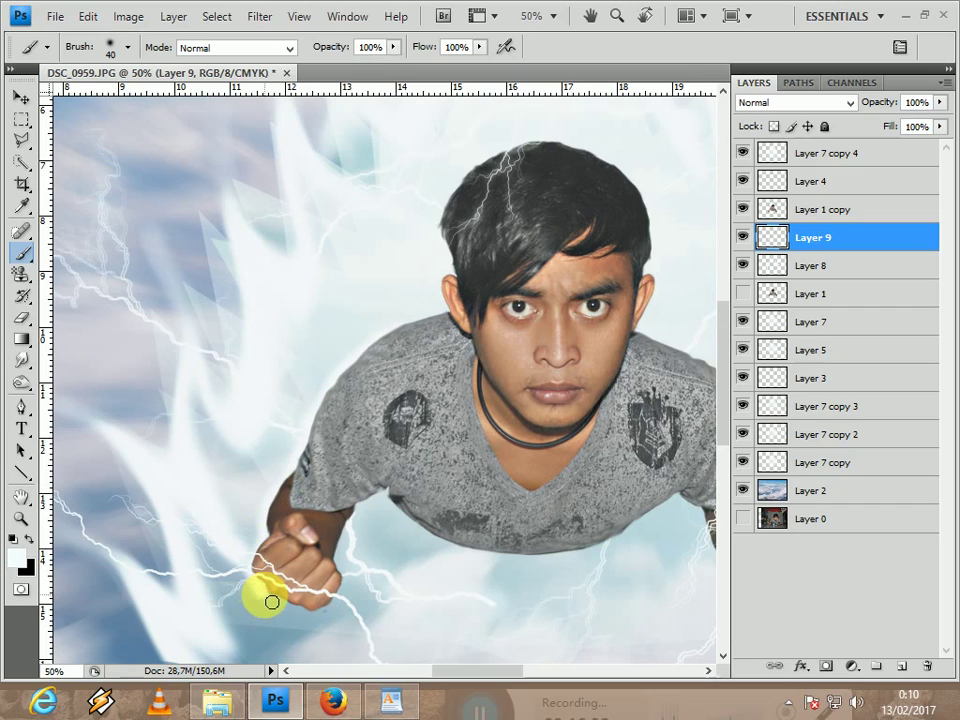
left_click(260, 572)
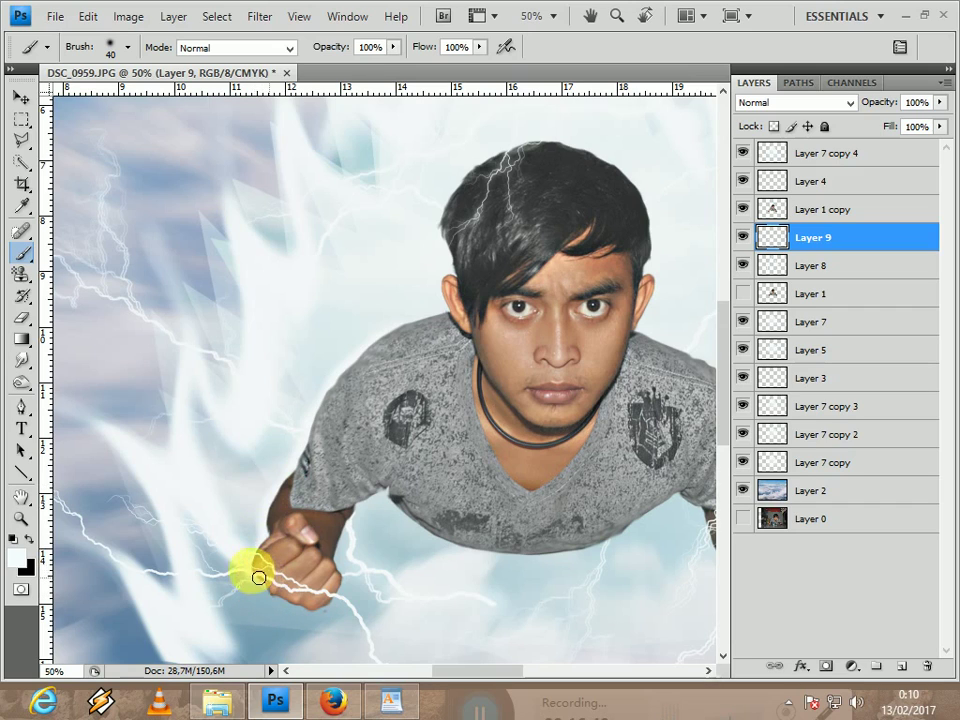
mouse_move(267, 592)
left_mouse_down()
mouse_move(306, 615)
mouse_move(330, 612)
left_mouse_up()
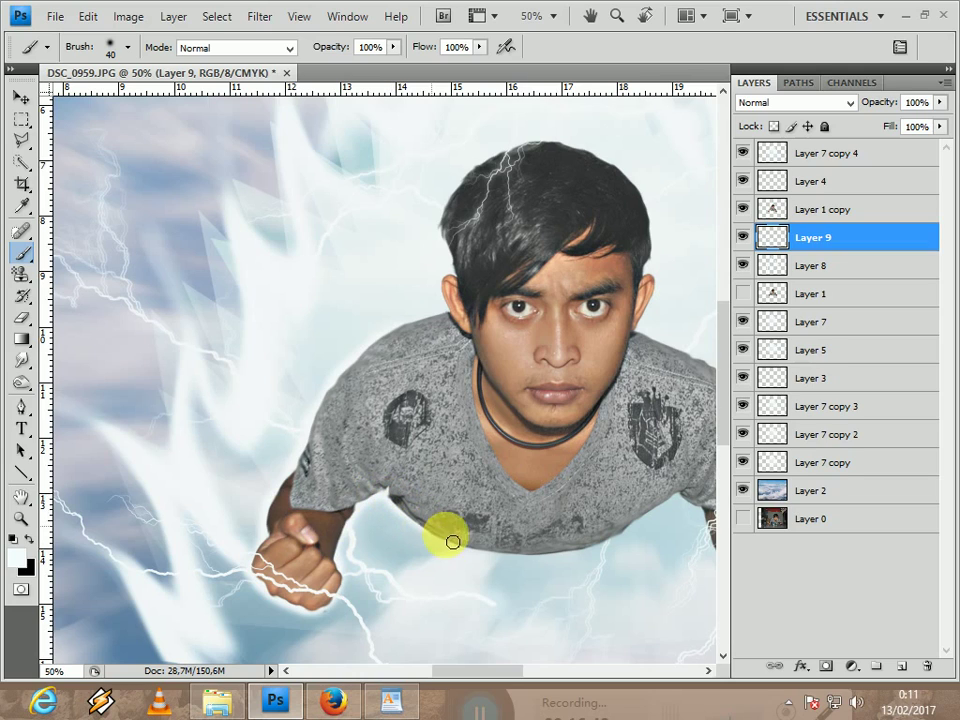
left_click(386, 484)
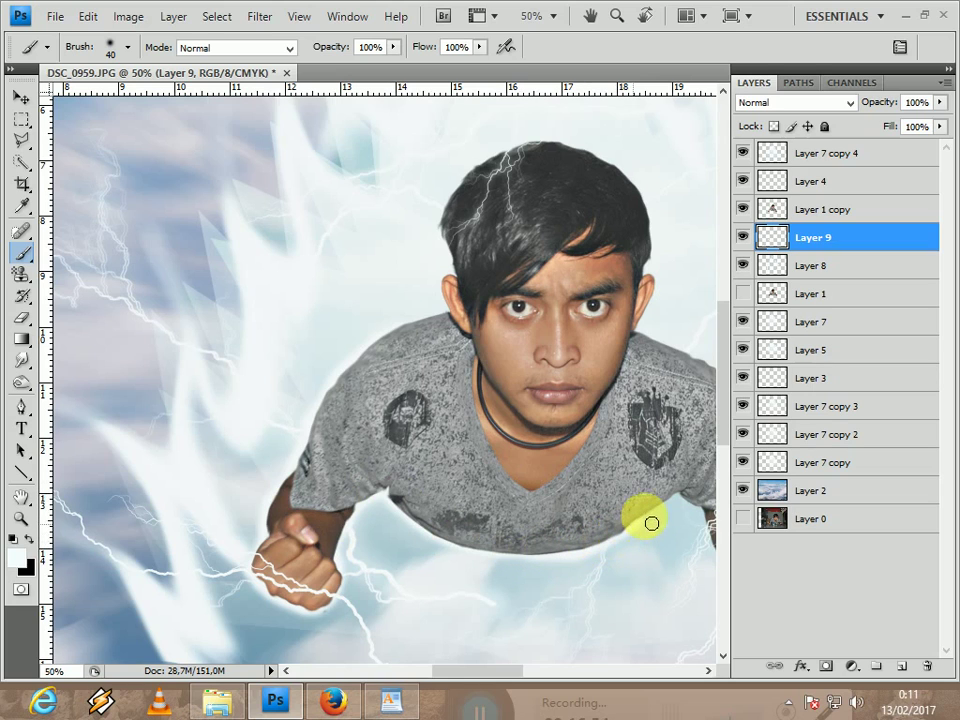
Continue the 40 px white rim glow around the arm, fist and shoulder on the image's right side and around the head
left_click_drag(493, 671, 525, 671)
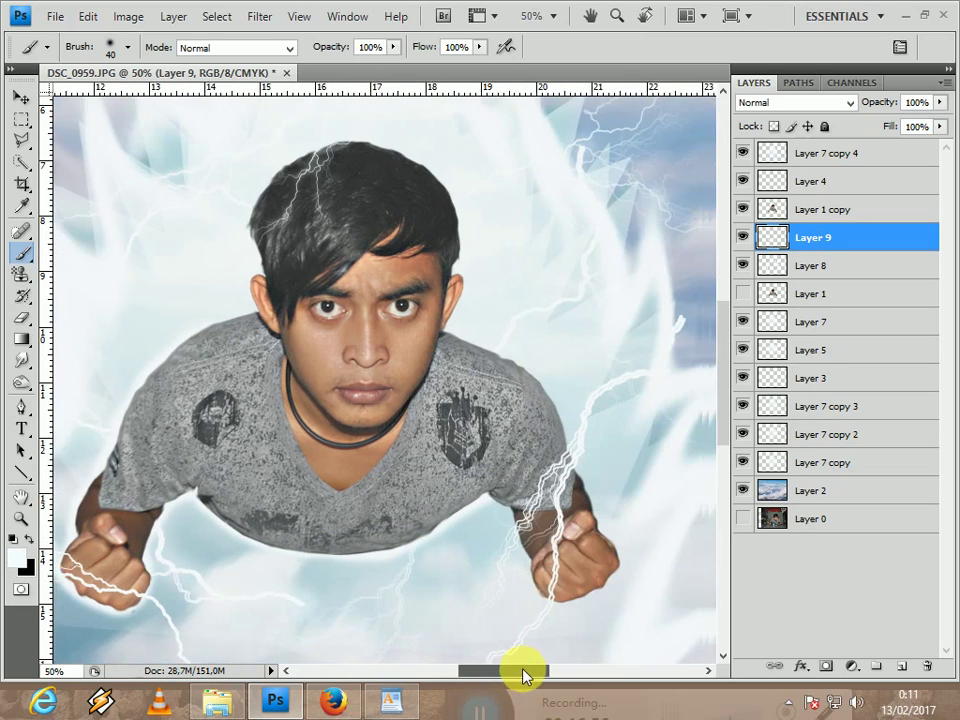
scroll(514, 604, "right", 5)
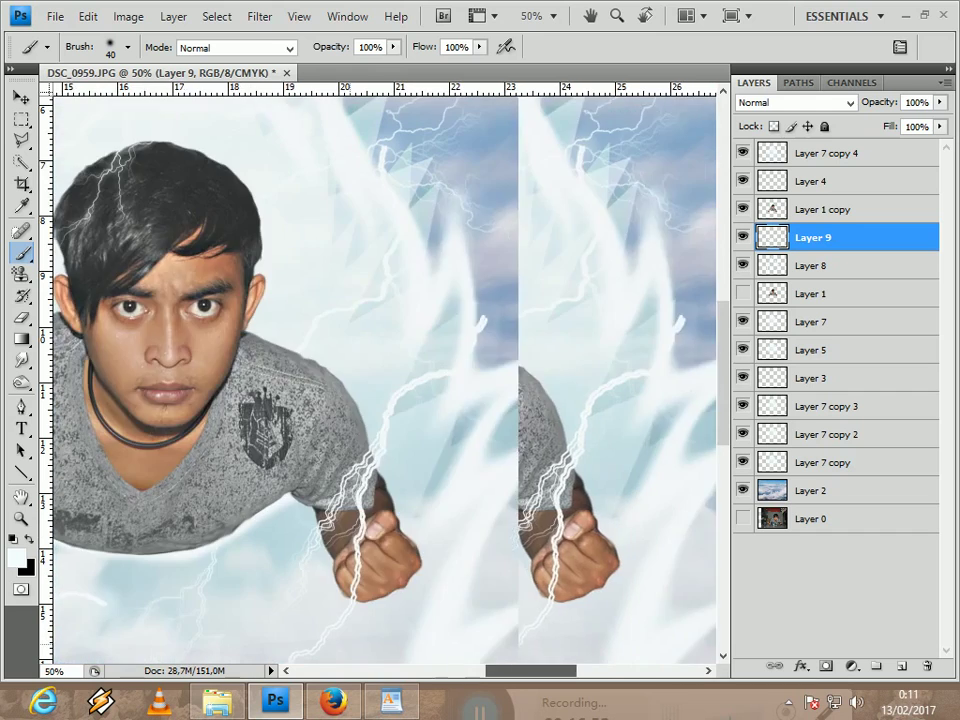
scroll(514, 604, "left", 6)
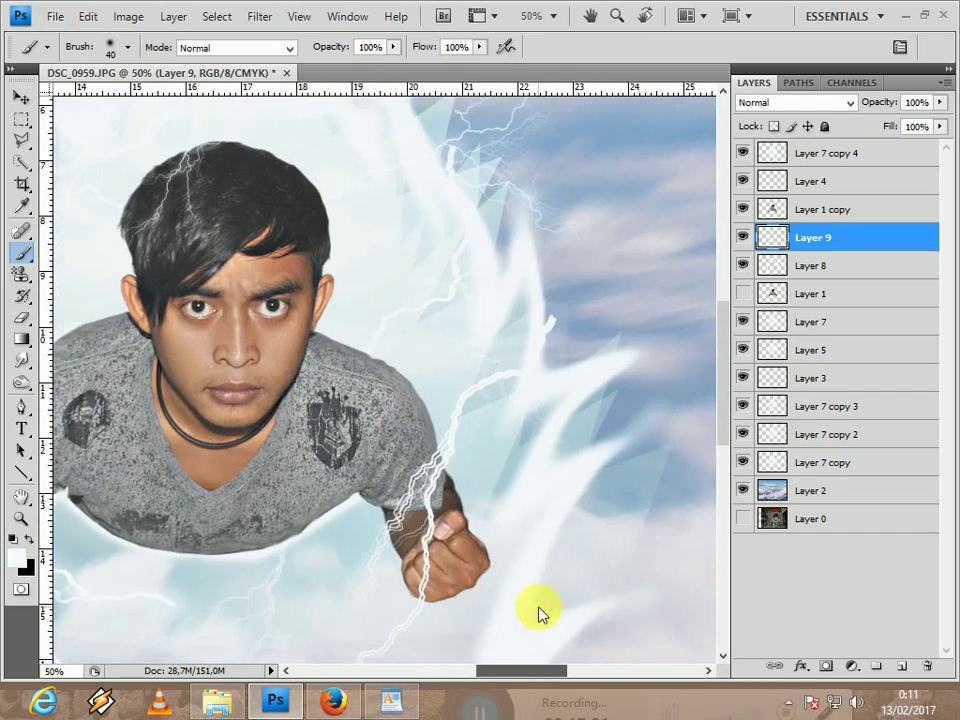
scroll(528, 604, "right", 1)
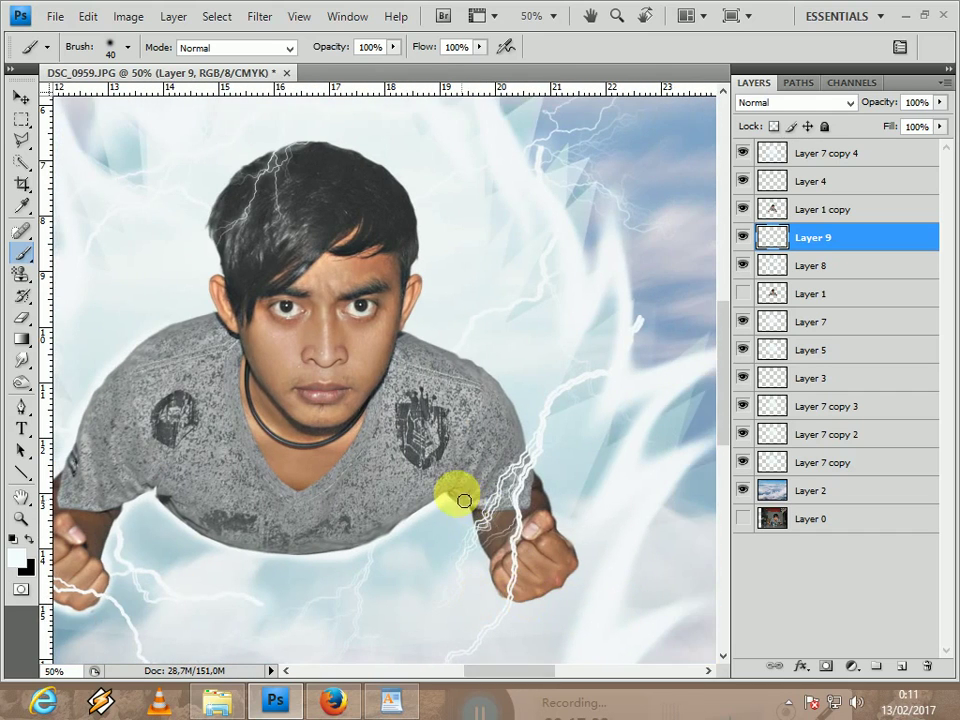
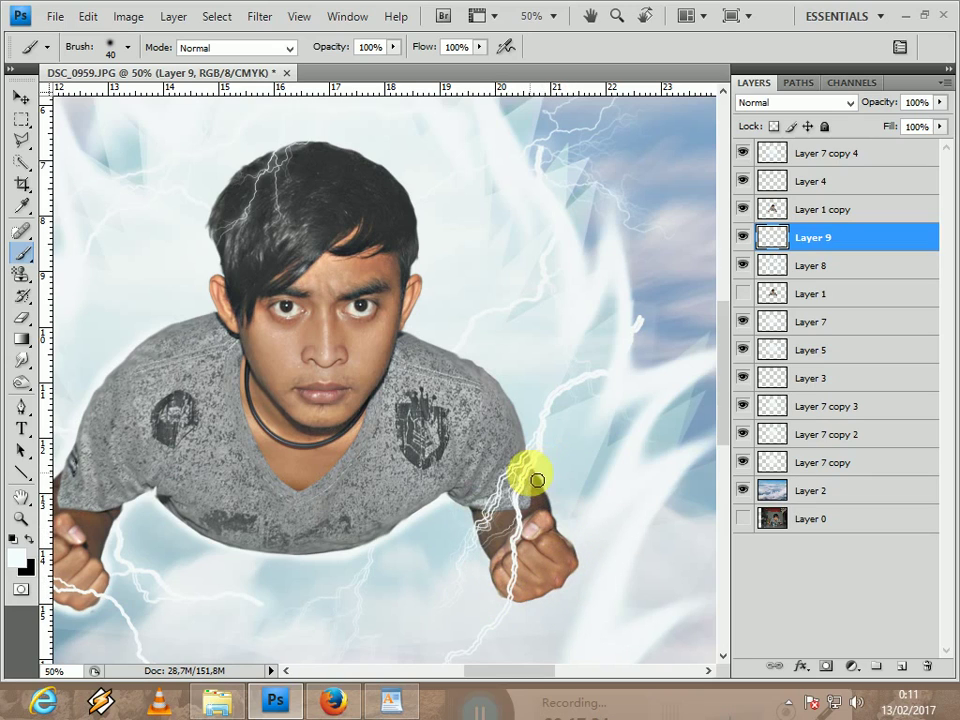
left_click_drag(541, 482, 549, 506)
left_click_drag(568, 547, 577, 562)
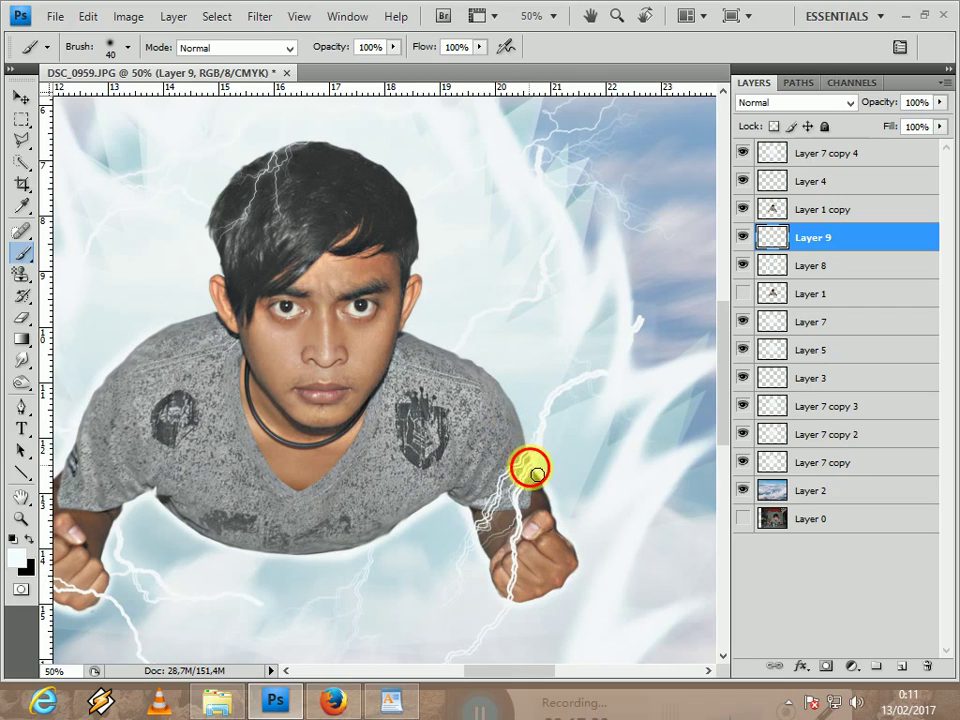
left_click_drag(537, 473, 525, 450)
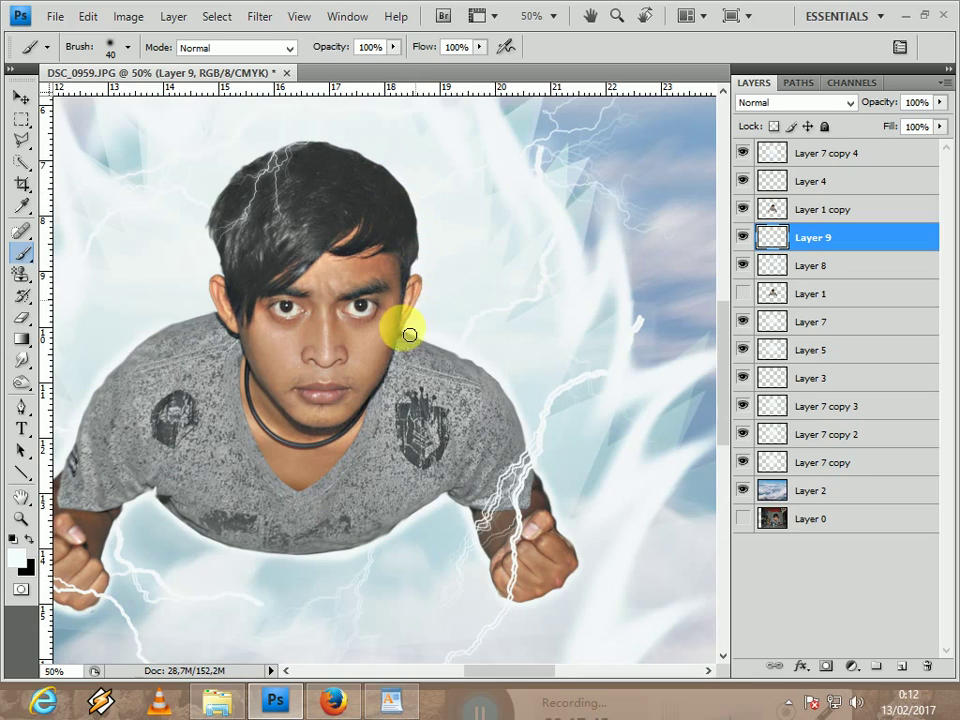
left_click_drag(321, 191, 385, 173)
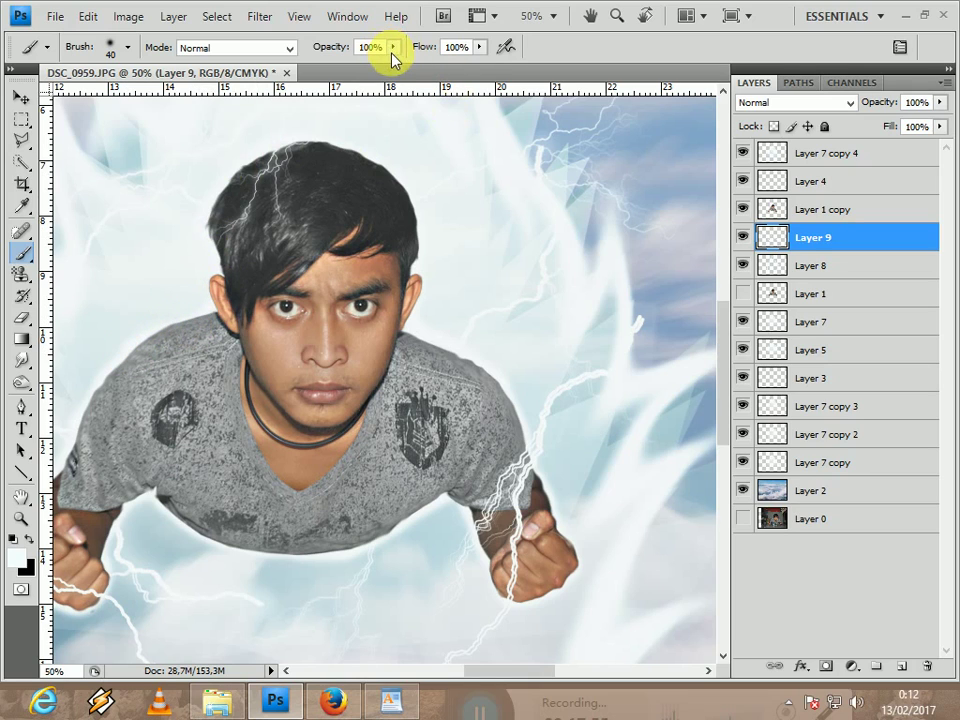
Paint a soft white haze around the man's body on Layer 9 with a 300 px brush at 20% opacity
left_click(392, 50)
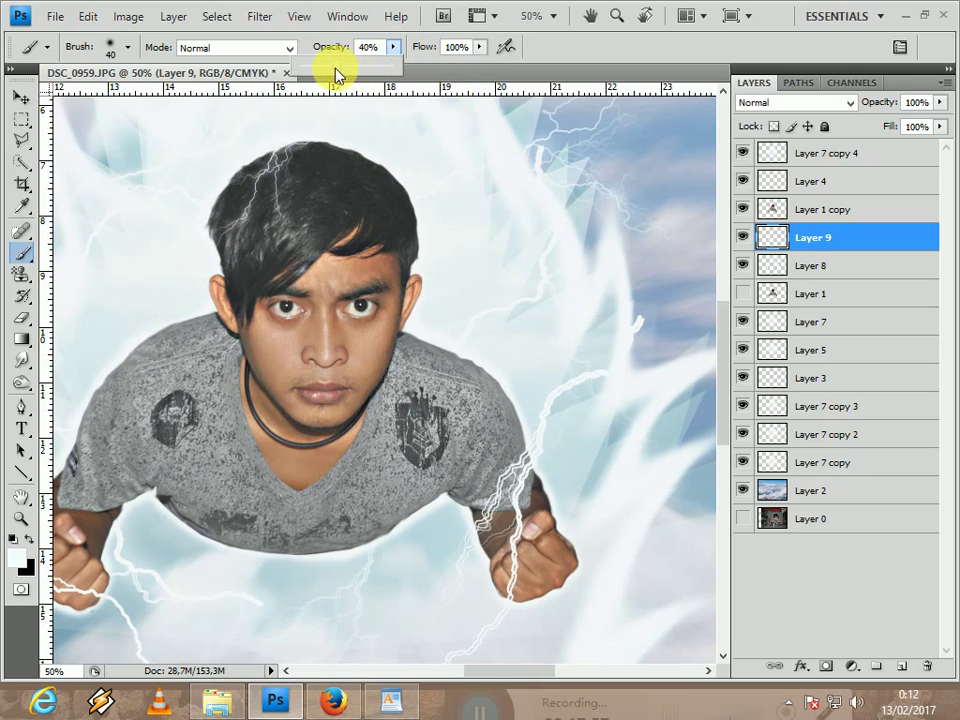
left_click_drag(327, 68, 318, 68)
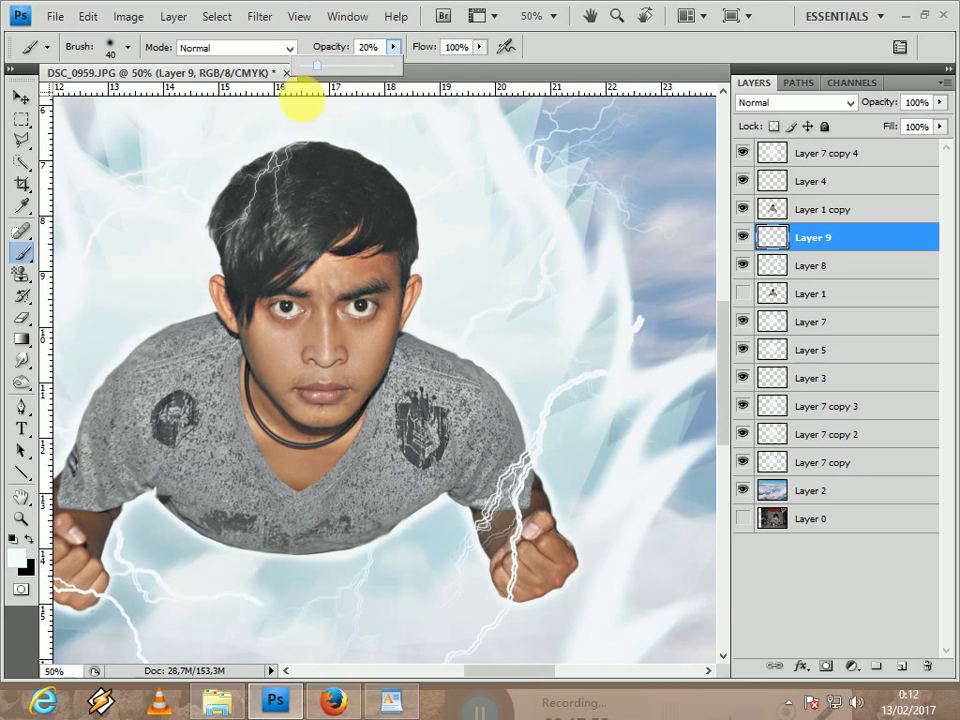
key("bracketright")
key("bracketright")
key("bracketright")
key("bracketright")
key("bracketright")
key("bracketright")
key("bracketright")
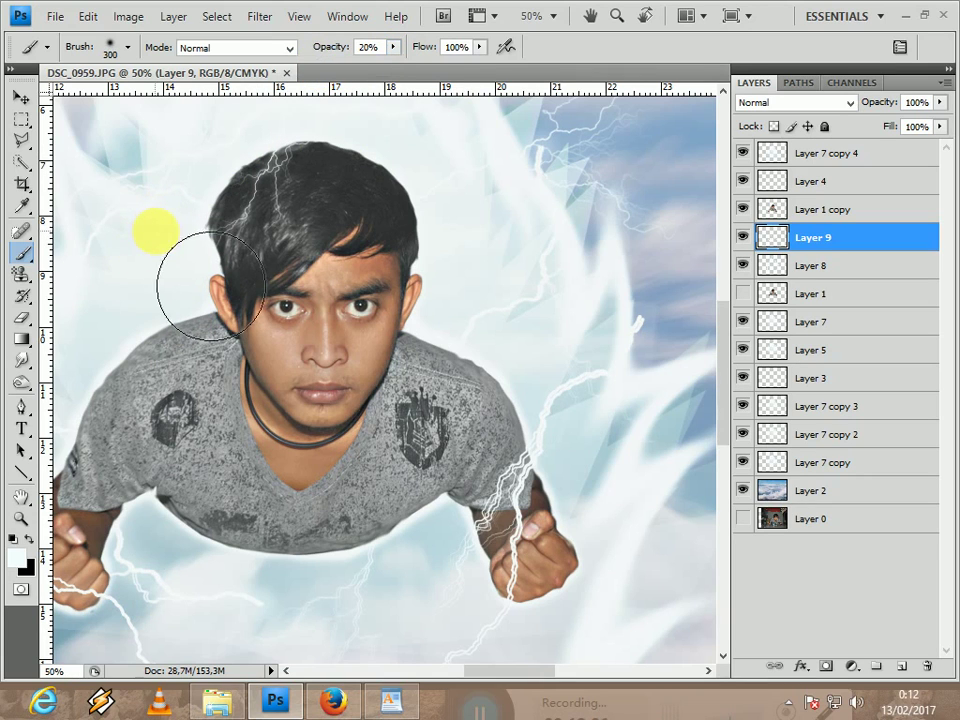
key("ctrl+minus")
key("ctrl+minus")
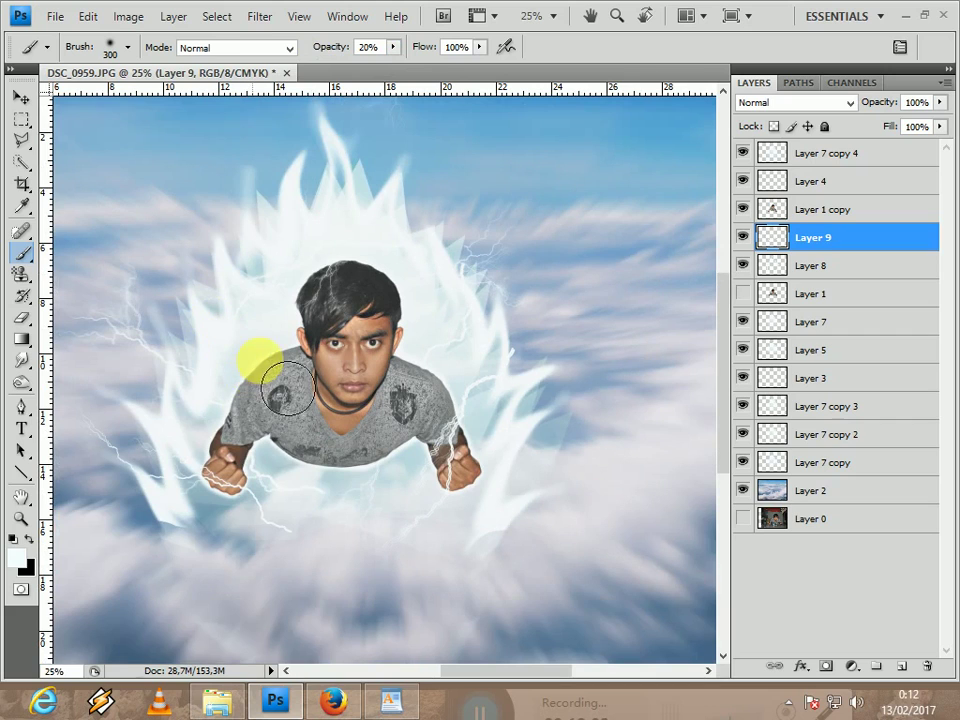
mouse_move(291, 377)
left_mouse_down()
mouse_move(265, 424)
mouse_move(249, 498)
mouse_move(311, 490)
mouse_move(410, 511)
mouse_move(390, 503)
mouse_move(444, 490)
mouse_move(476, 468)
mouse_move(470, 392)
mouse_move(500, 475)
mouse_move(496, 494)
mouse_move(468, 386)
mouse_move(436, 320)
mouse_move(387, 295)
mouse_move(350, 293)
mouse_move(333, 314)
mouse_move(320, 397)
mouse_move(435, 467)
mouse_move(434, 505)
left_mouse_up()
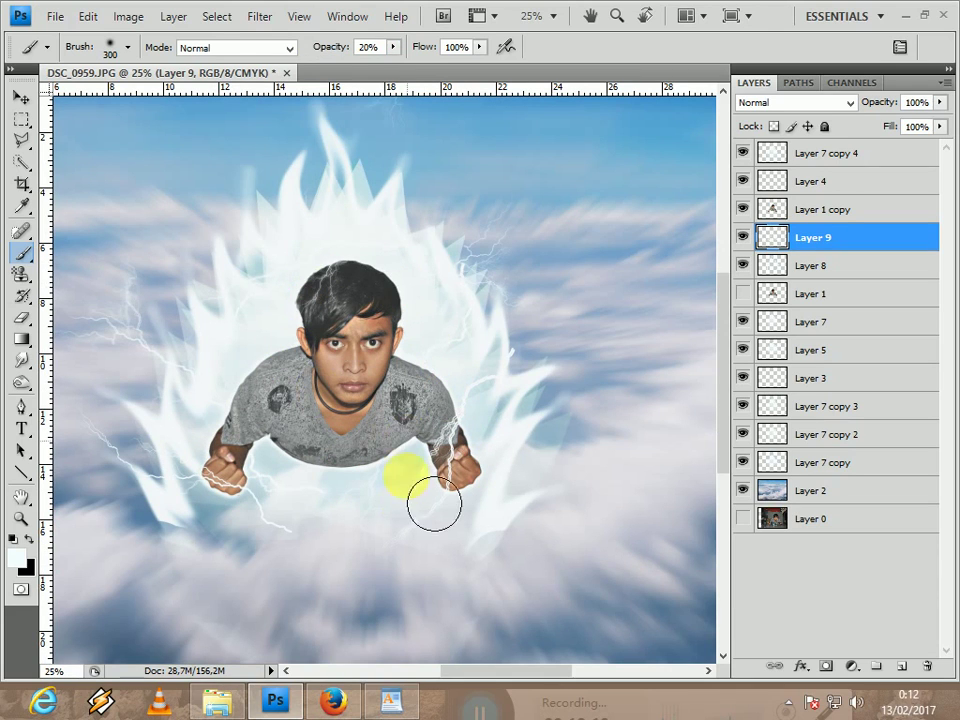
Build up the white haze beneath the man's chest and both fists with the 300 px brush at 20% opacity
left_click(249, 523)
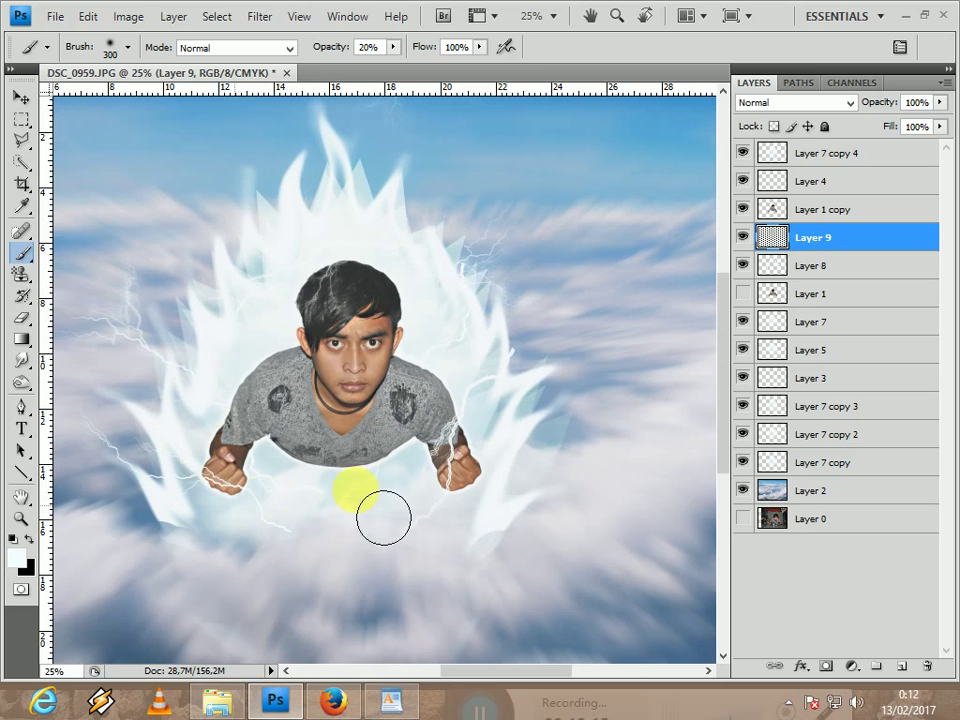
left_click(497, 538)
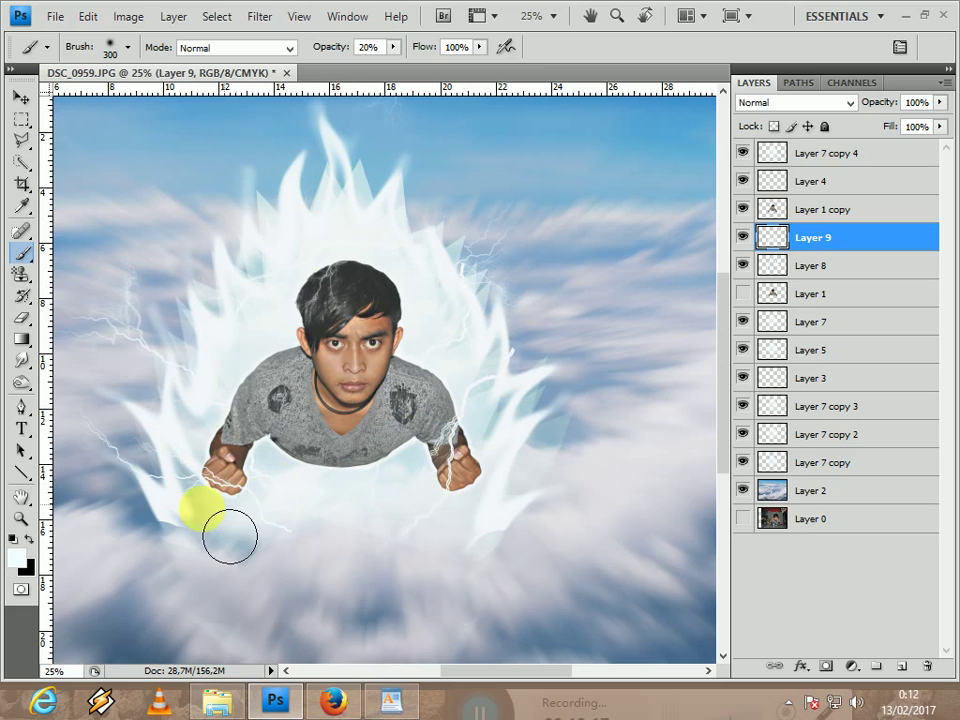
left_click(360, 515)
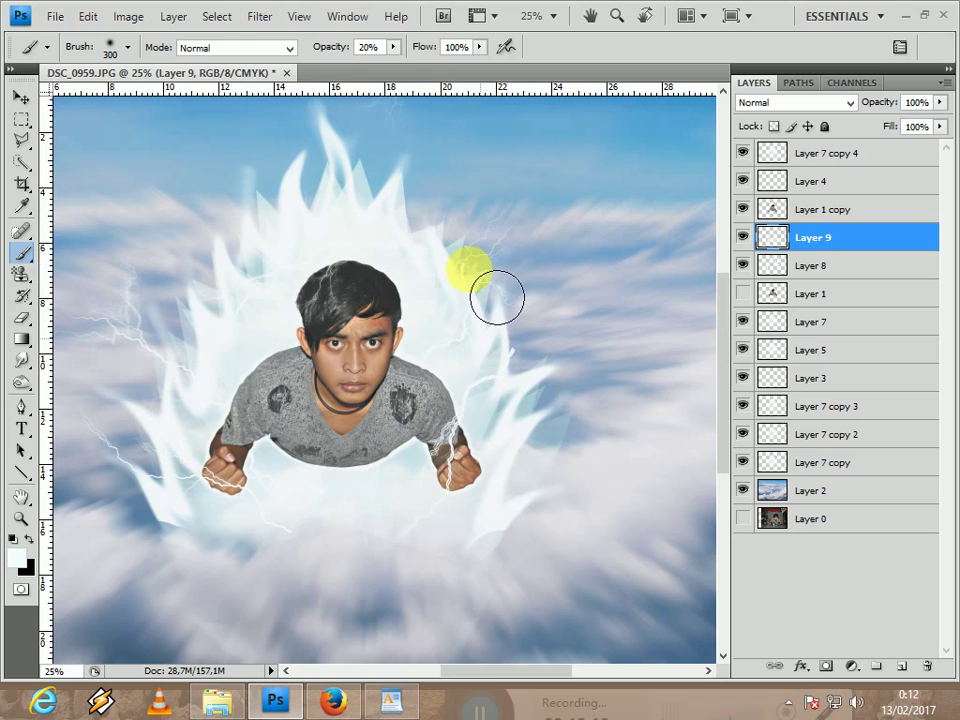
key("ctrl+minus")
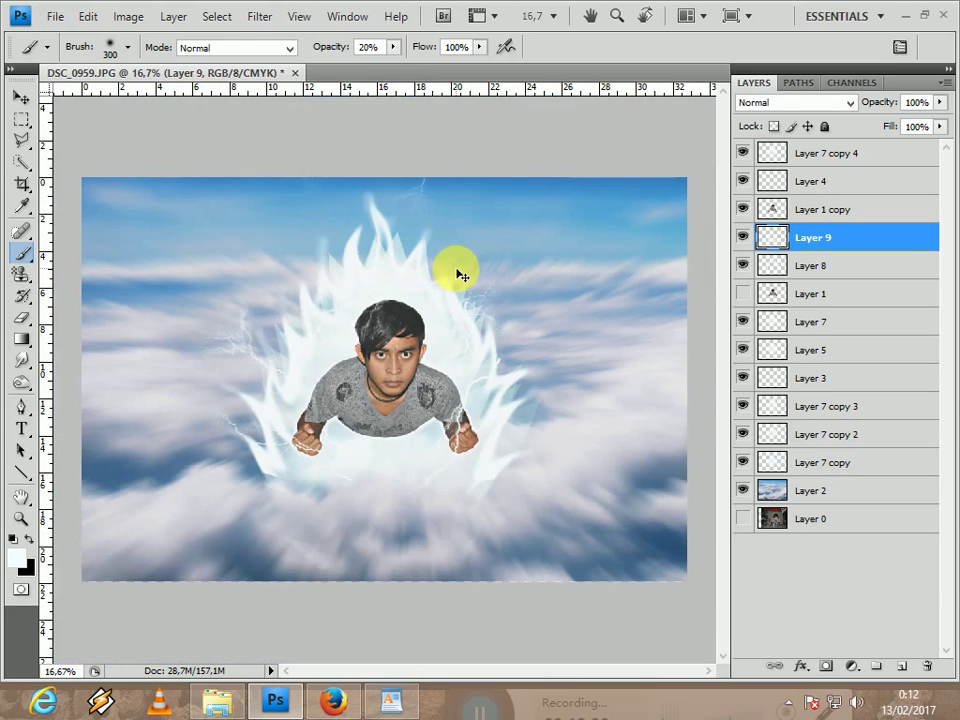
key("ctrl+plus")
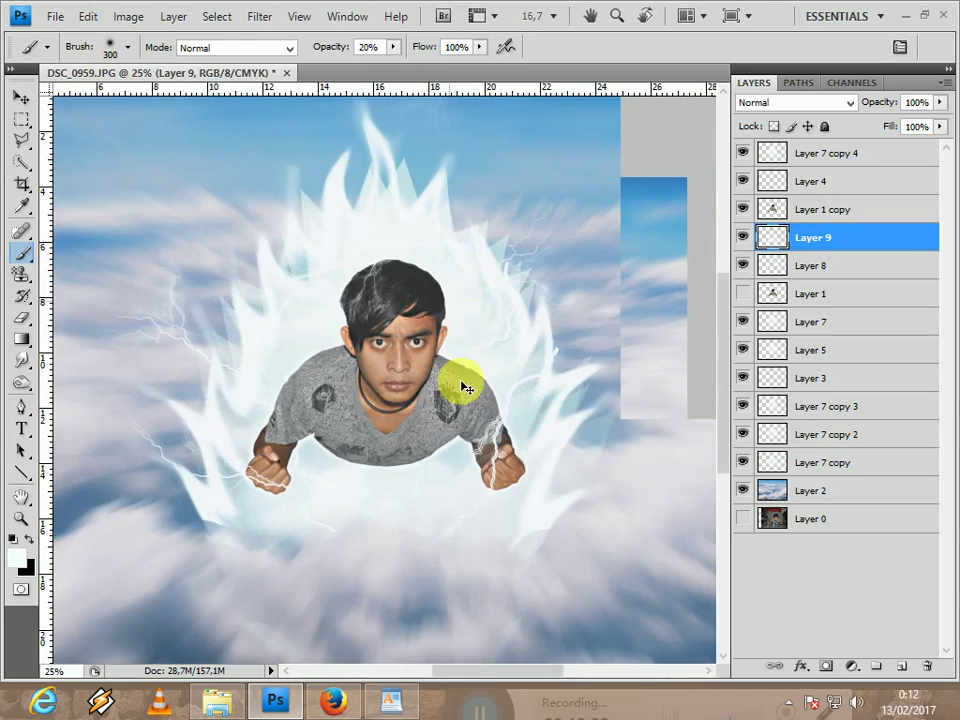
key("ctrl+plus")
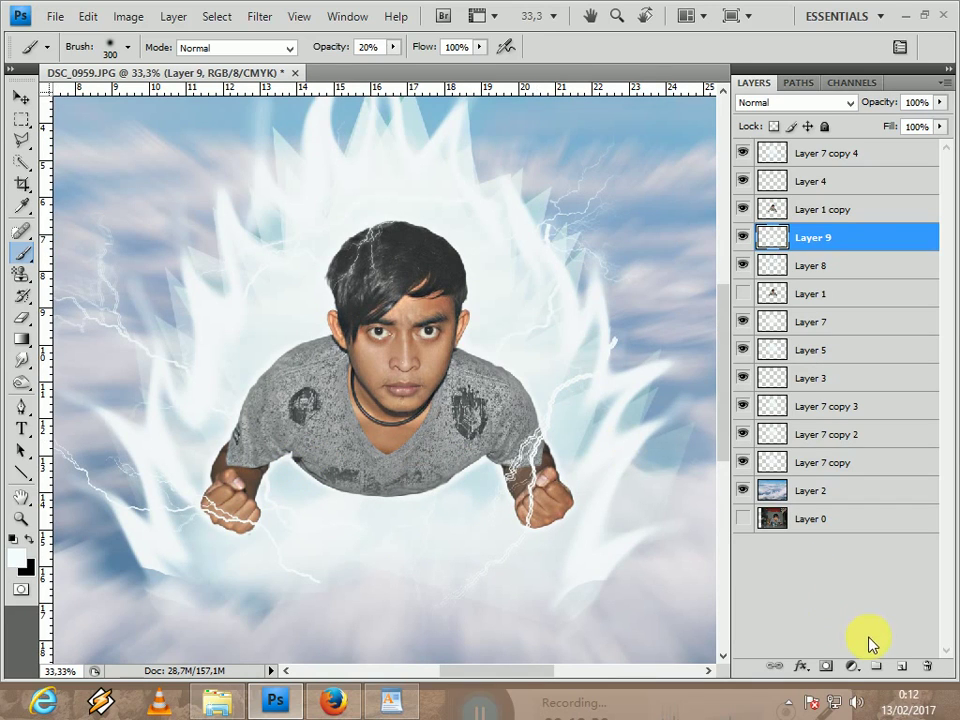
Add a new layer above Layer 9 and open 939a5562e41e4c8d64e7cbb22b82a371_imresized.jpg from the New folder in My Videos in Photoshop
left_click(901, 667)
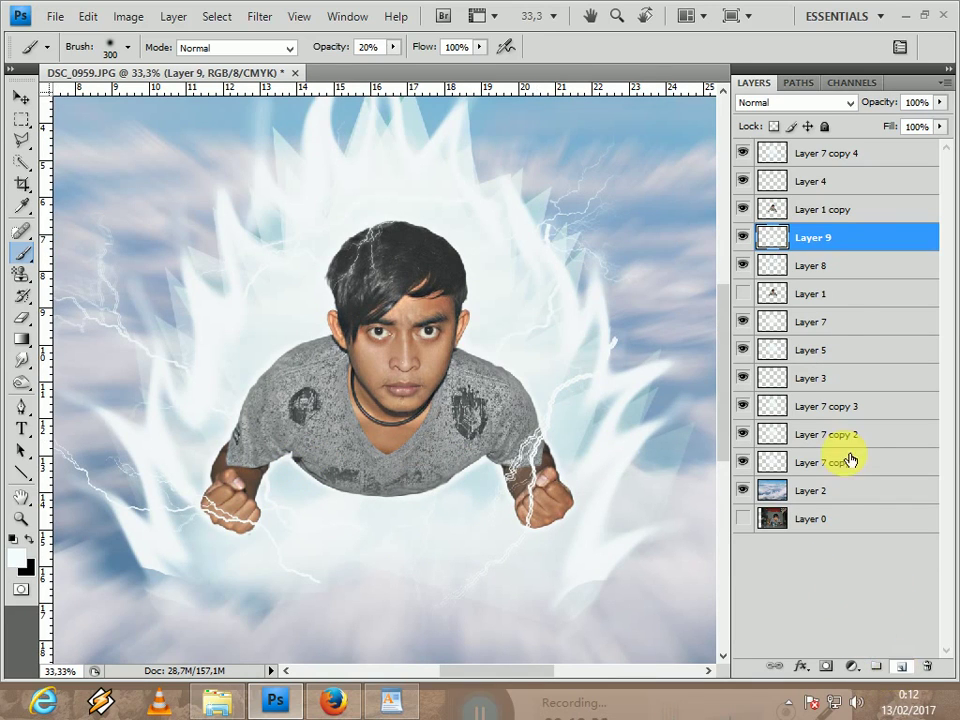
left_click(212, 703)
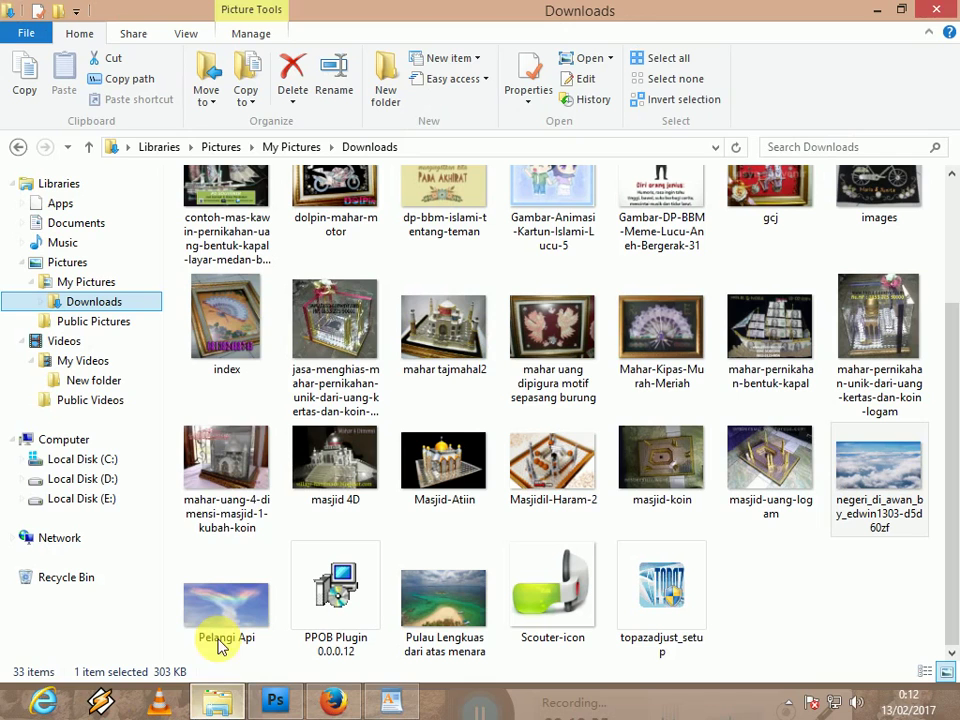
left_click(120, 362)
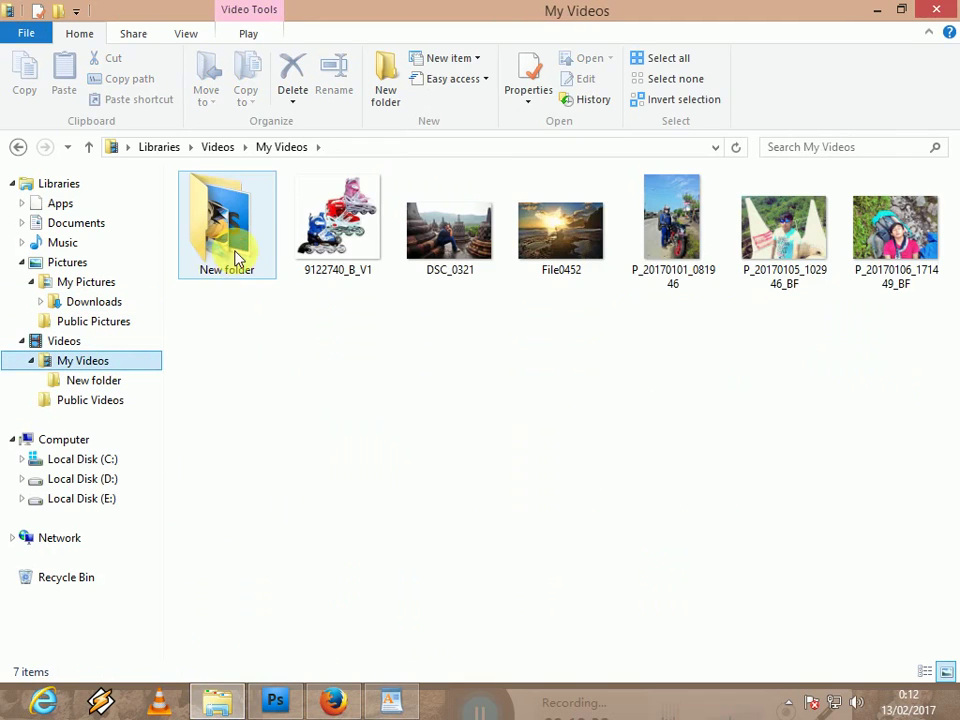
left_click(237, 253)
double_click(237, 253)
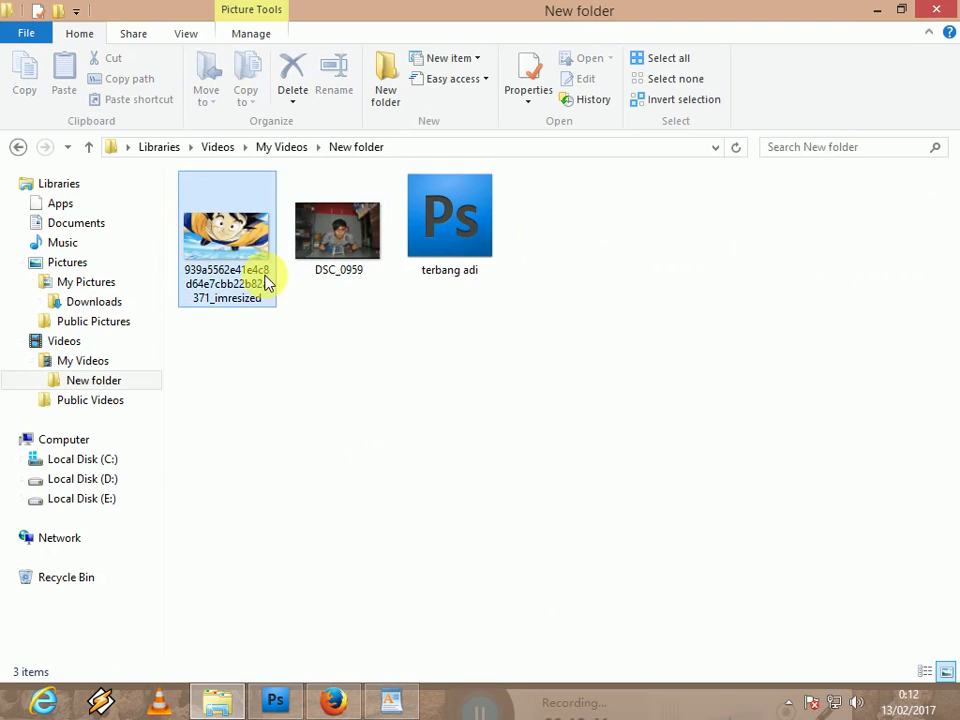
left_click_drag(268, 268, 640, 110)
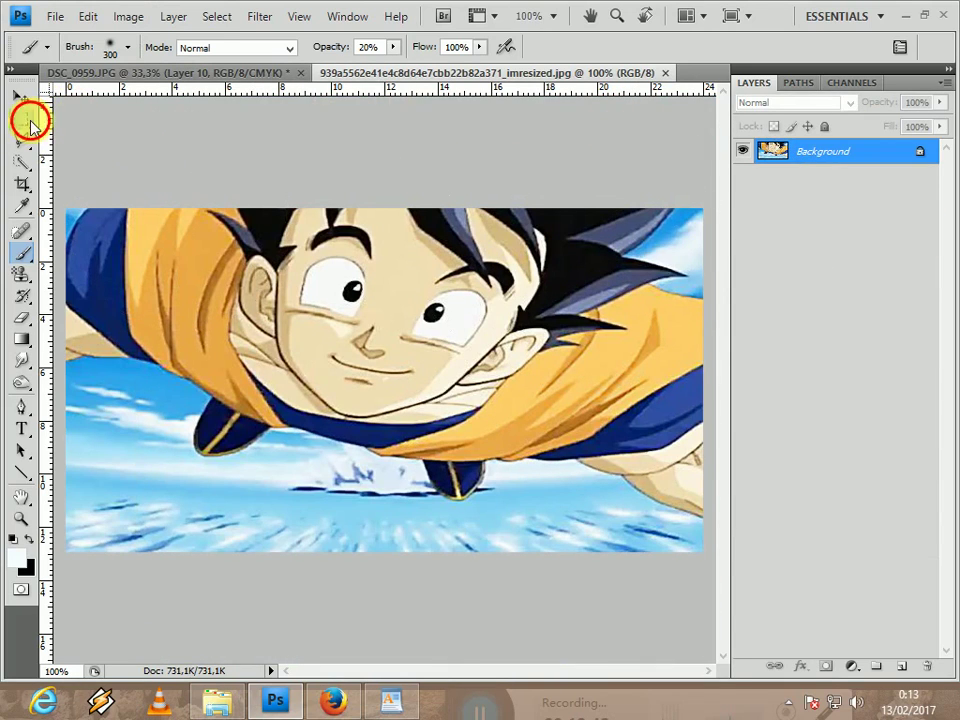
Copy the flying cartoon character image into the DSC_0959.JPG composite as a layer and close the source image
left_click(22, 119)
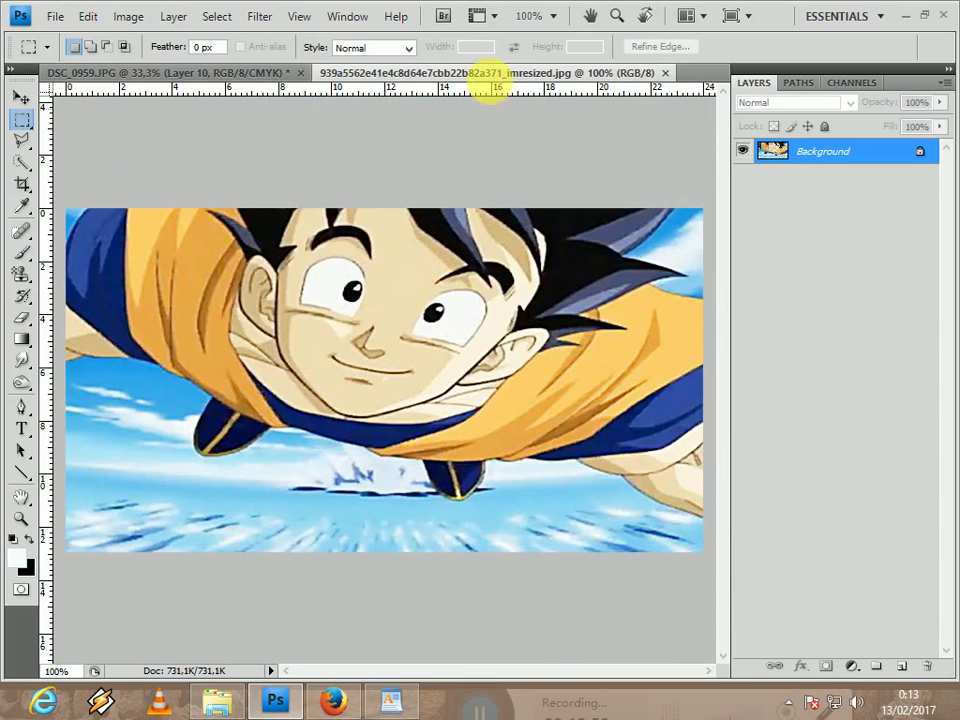
left_click_drag(492, 80, 570, 178)
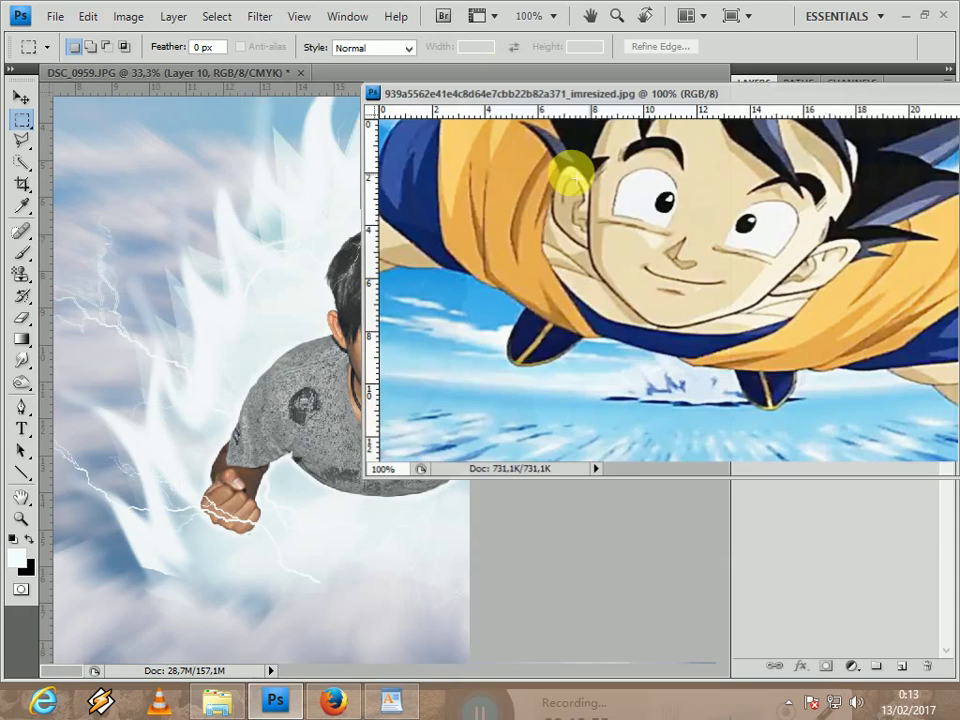
left_click(20, 97)
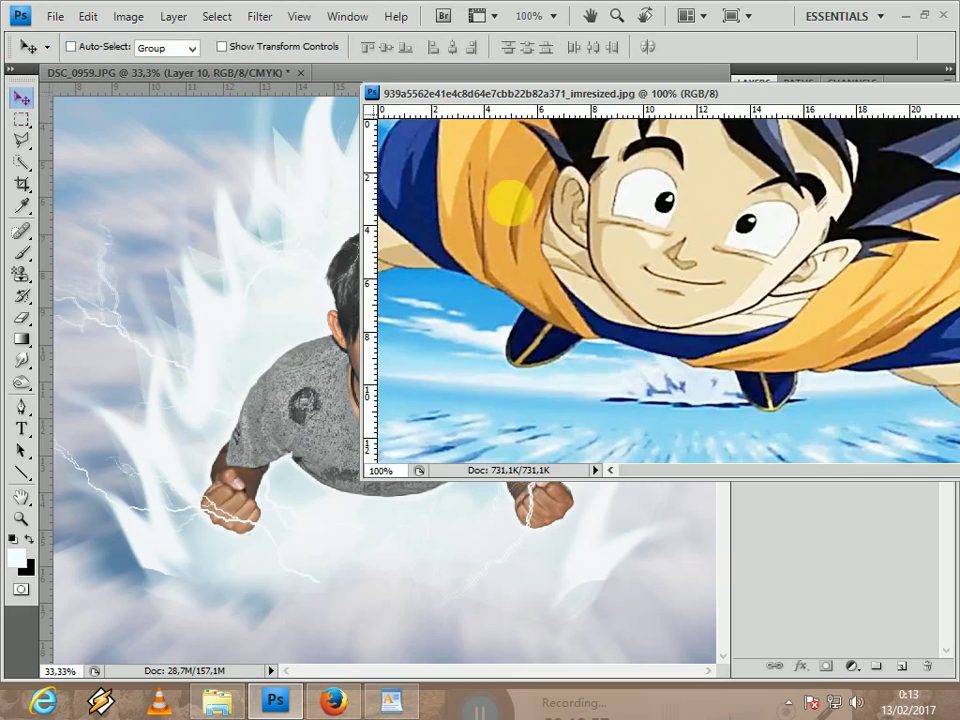
left_click_drag(748, 152, 280, 303)
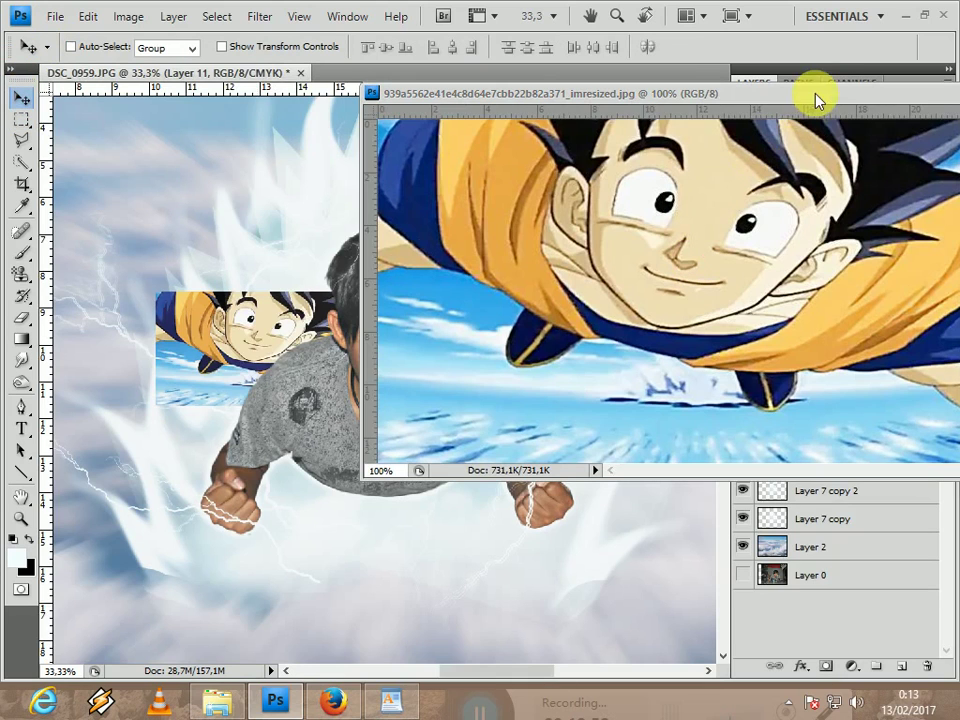
left_click_drag(814, 96, 700, 96)
left_click(899, 96)
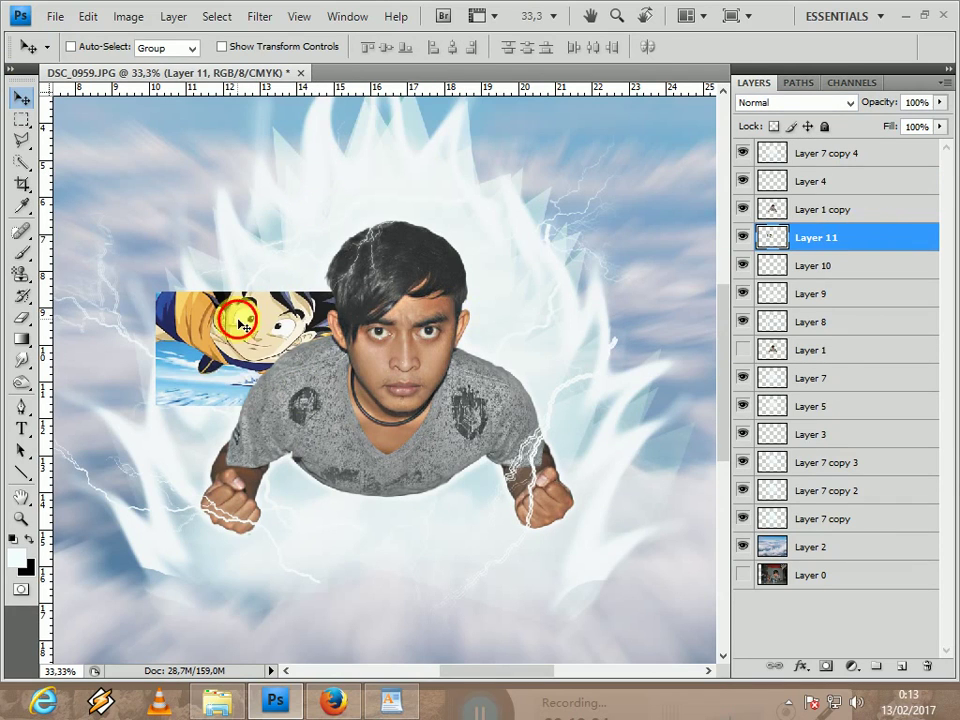
Hide the Layer 1 copy cut-out and scale the cartoon image on Layer 11 to 275%, placing it over the aura
left_click_drag(242, 326, 352, 311)
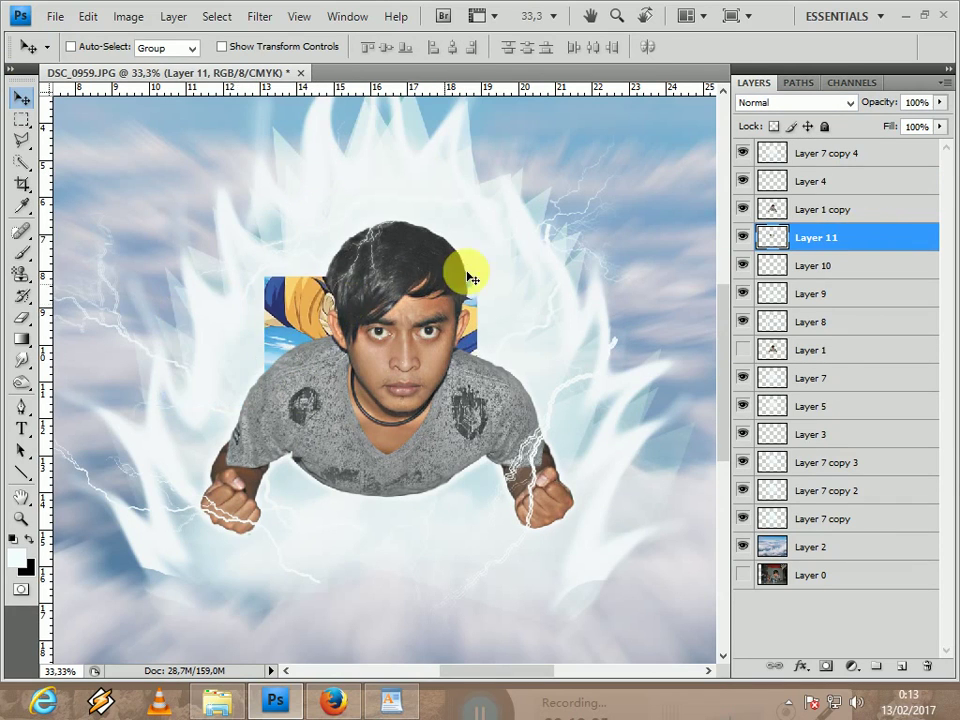
left_click(745, 211)
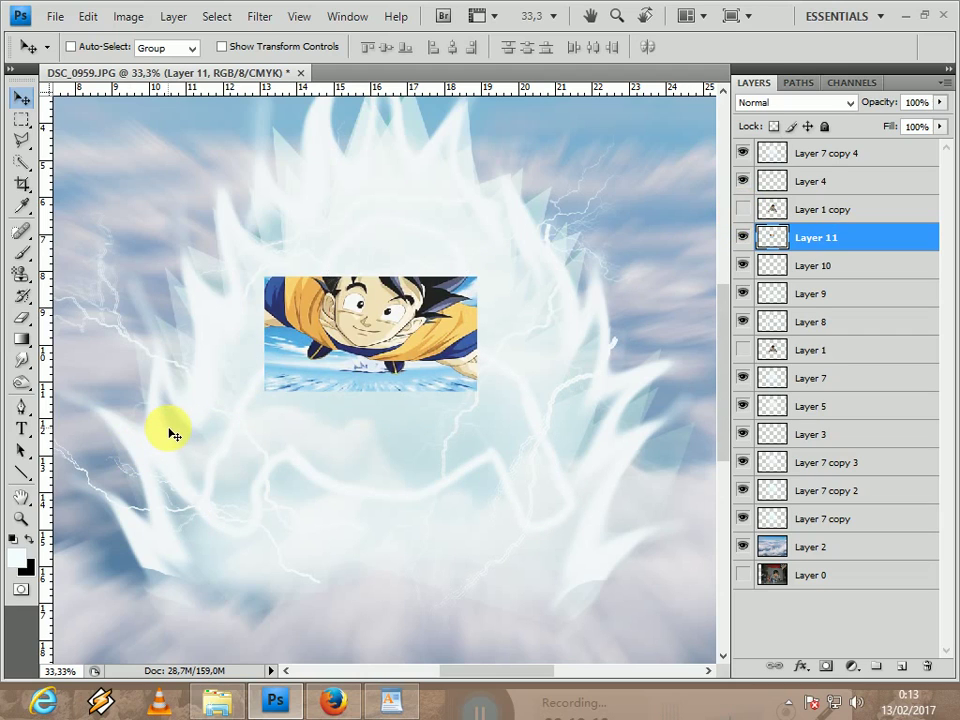
key("ctrl+t")
left_click_drag(480, 394, 671, 536)
left_click_drag(585, 455, 400, 350)
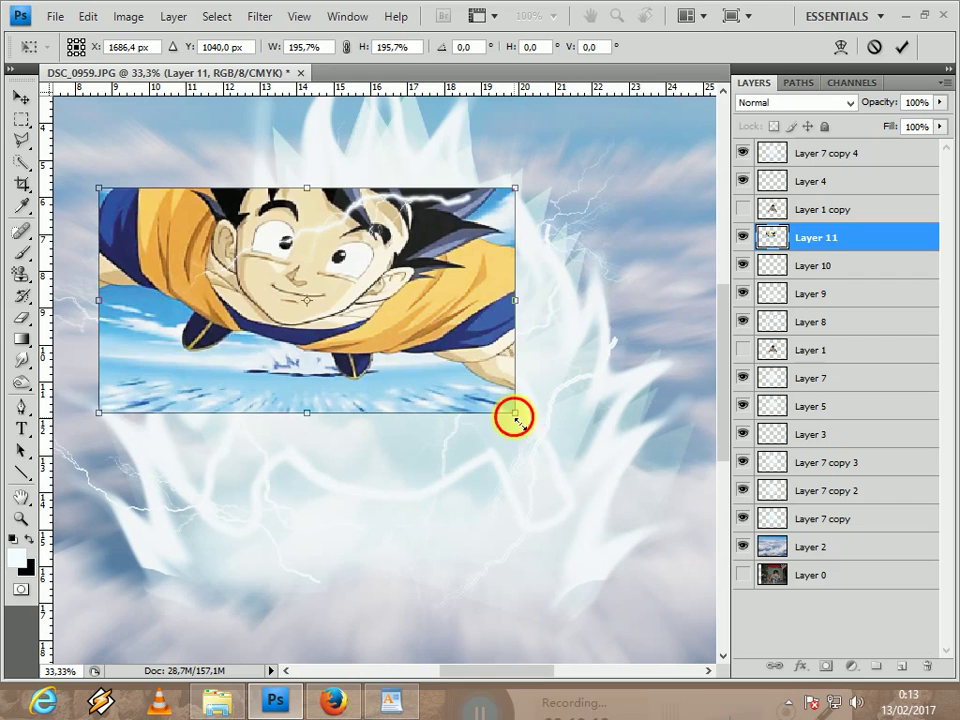
left_click_drag(514, 413, 671, 521)
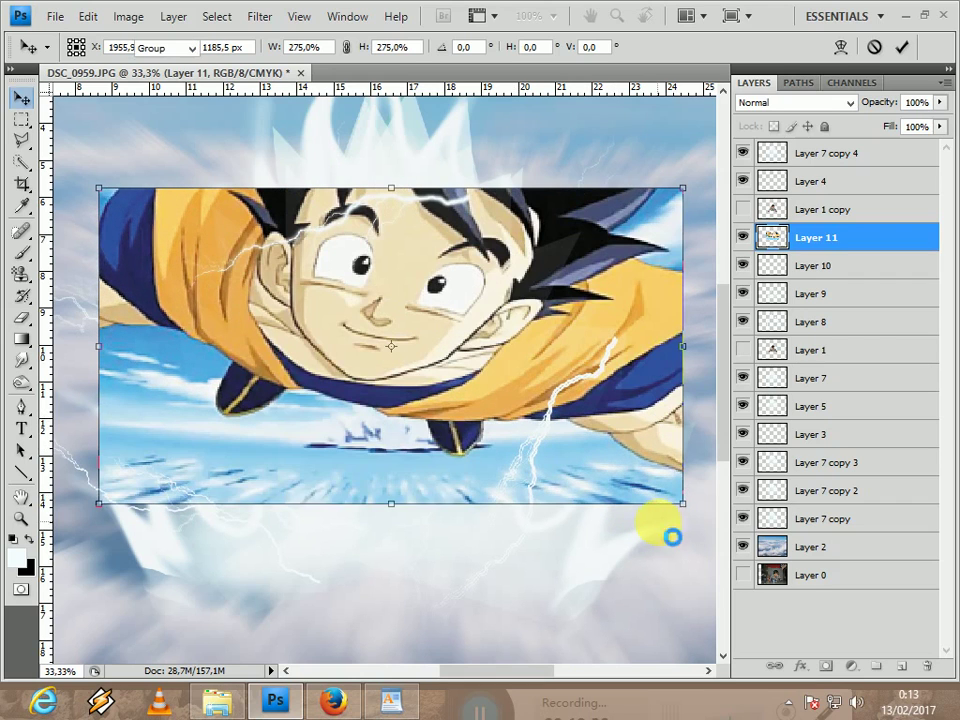
key("Return")
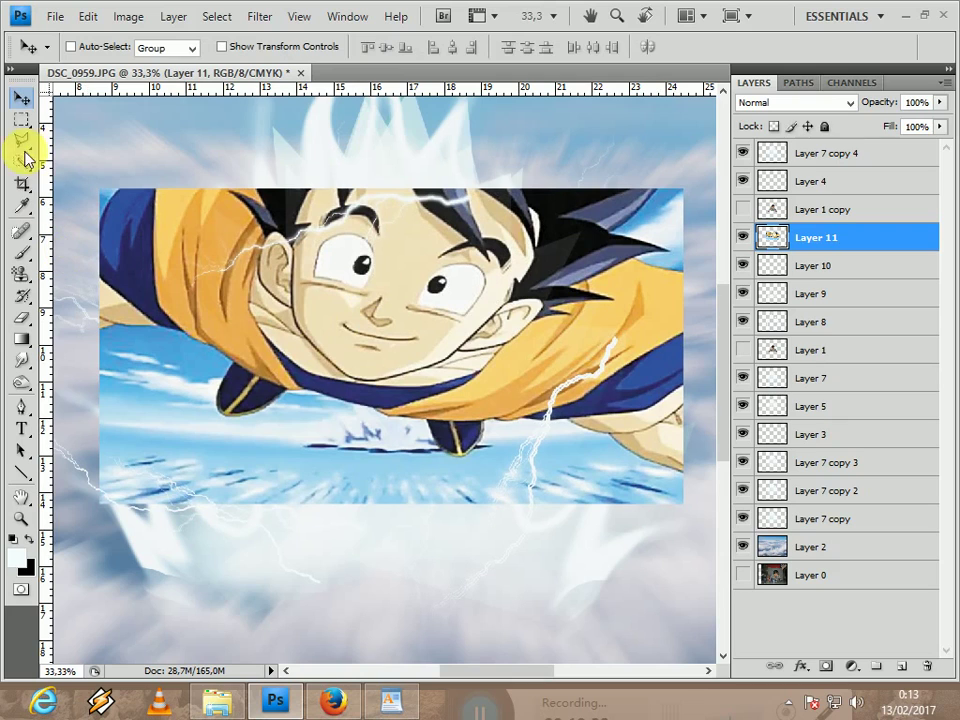
Select the area around both of the cartoon character's boots beneath the chest with the Polygonal Lasso
left_click(24, 160)
left_click(19, 142)
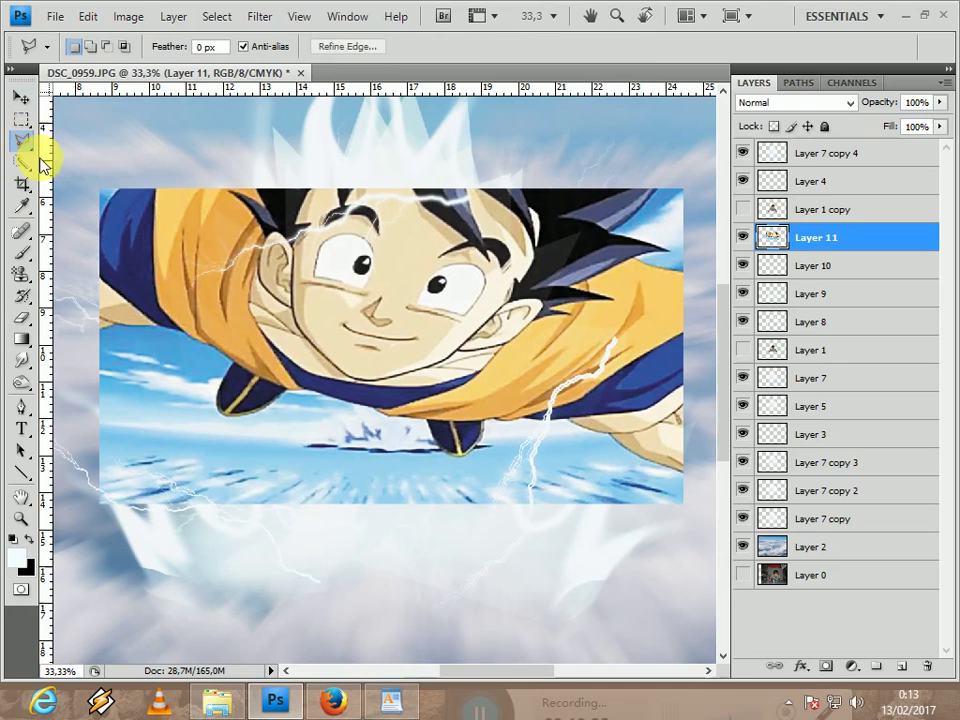
left_click(204, 424)
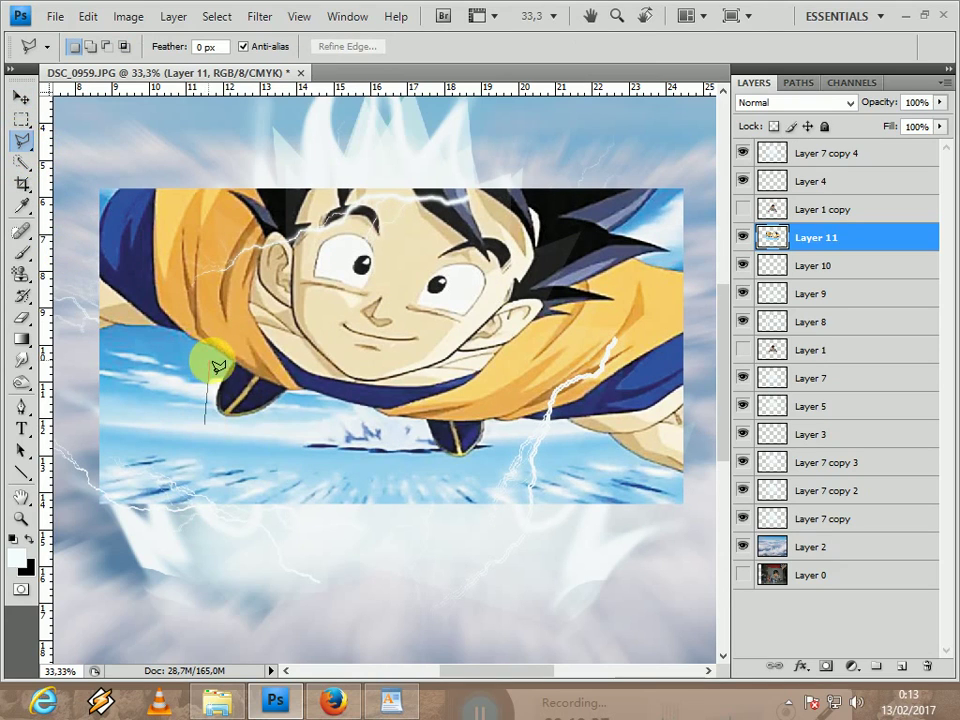
left_click(221, 357)
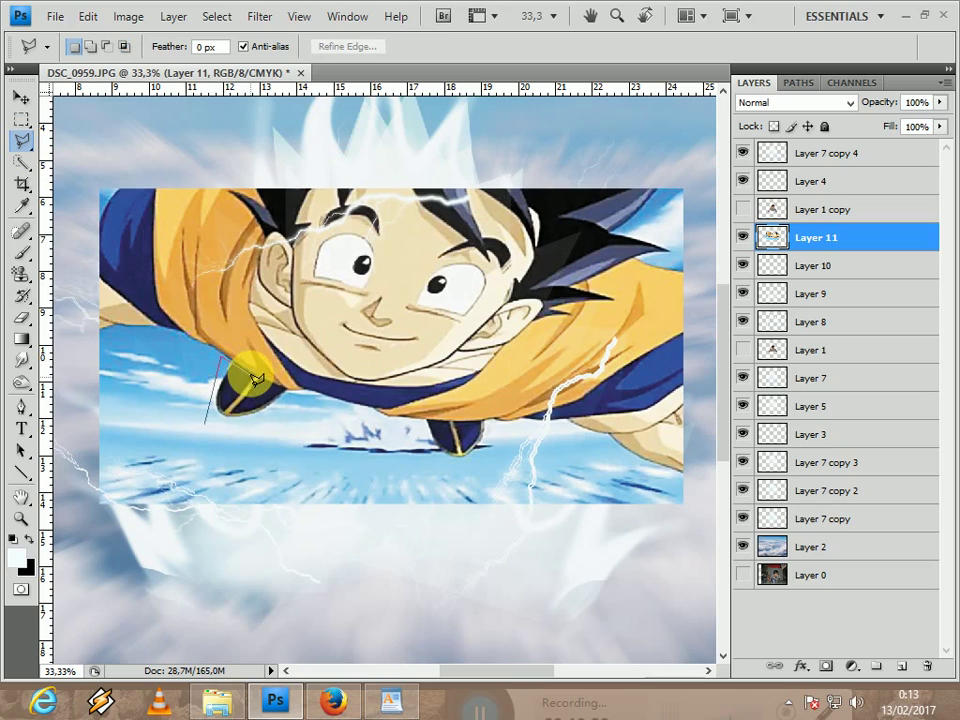
left_click(251, 376)
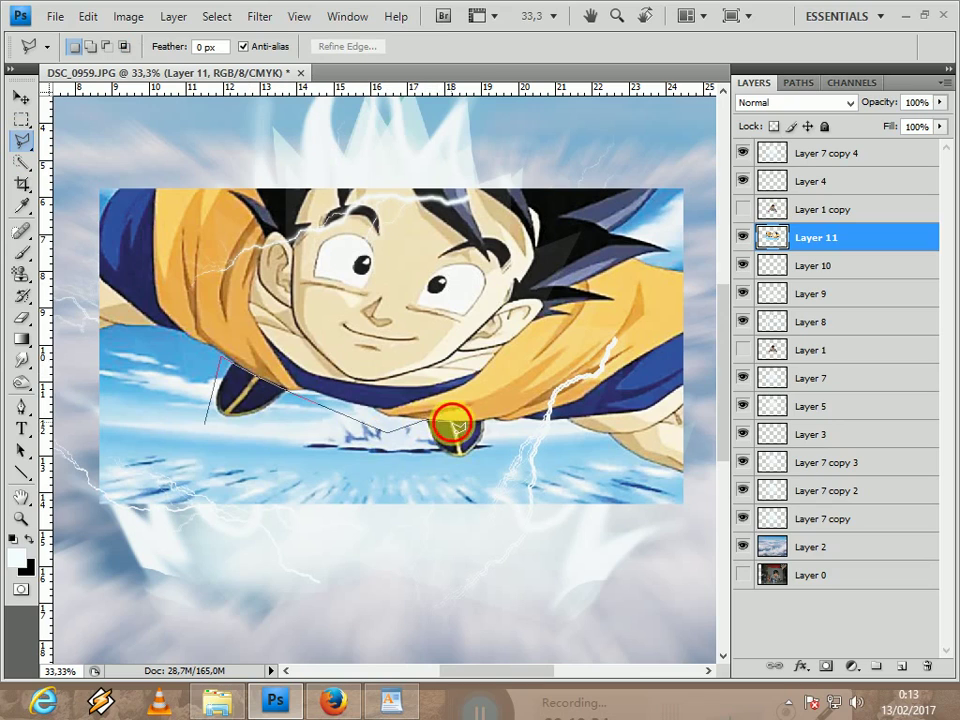
left_click(452, 422)
left_click(482, 421)
left_click(503, 455)
left_click(429, 493)
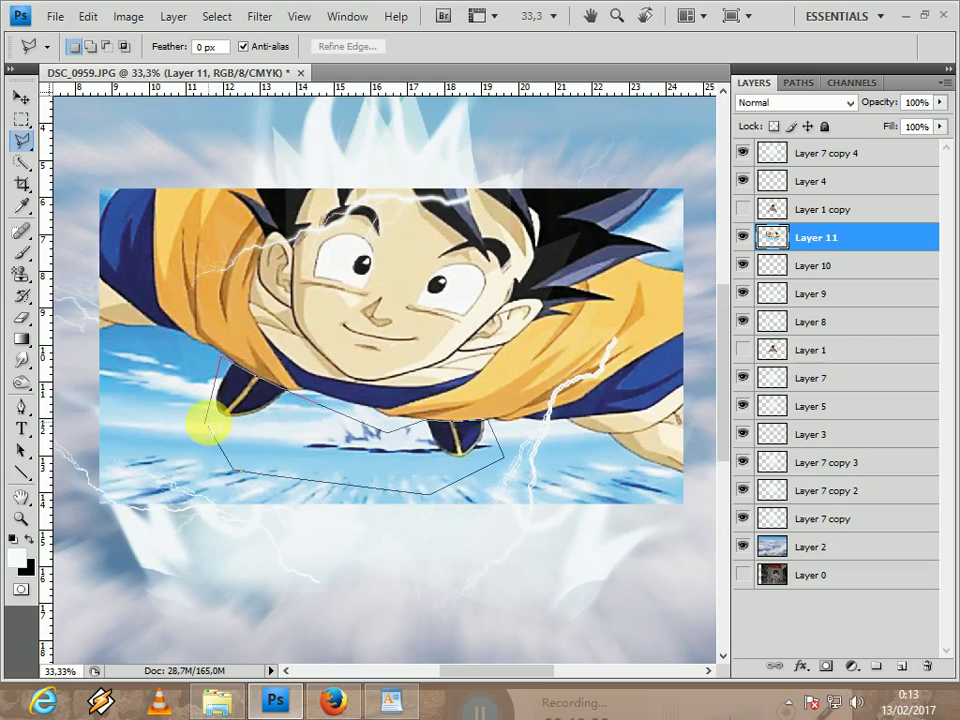
double_click(205, 423)
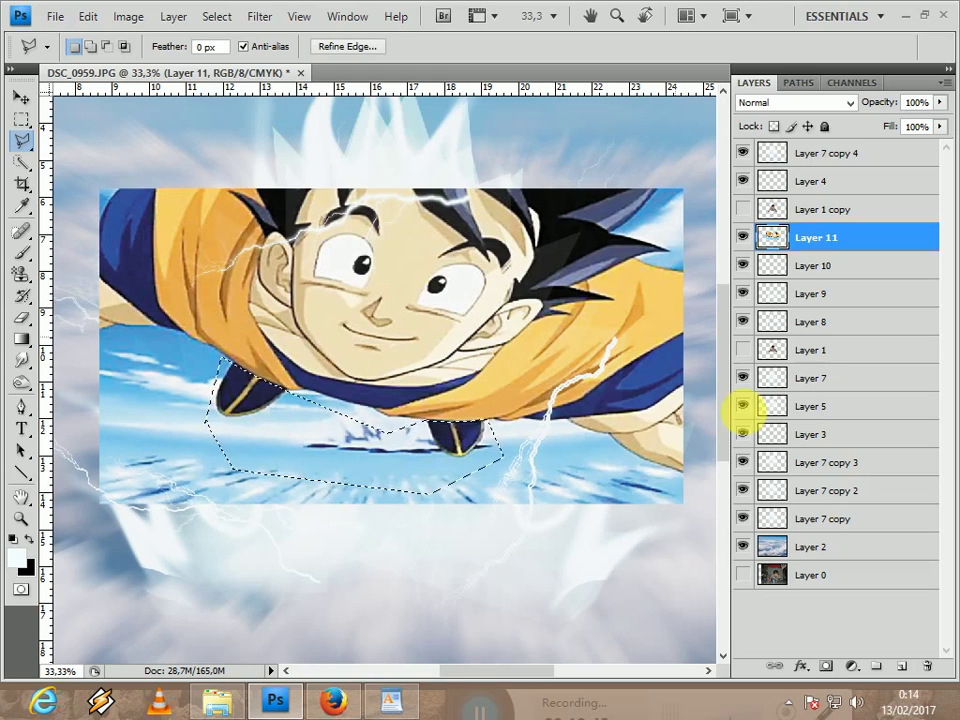
Cut the selected boots out of Layer 11 and paste them onto a new layer above it
left_click(916, 667)
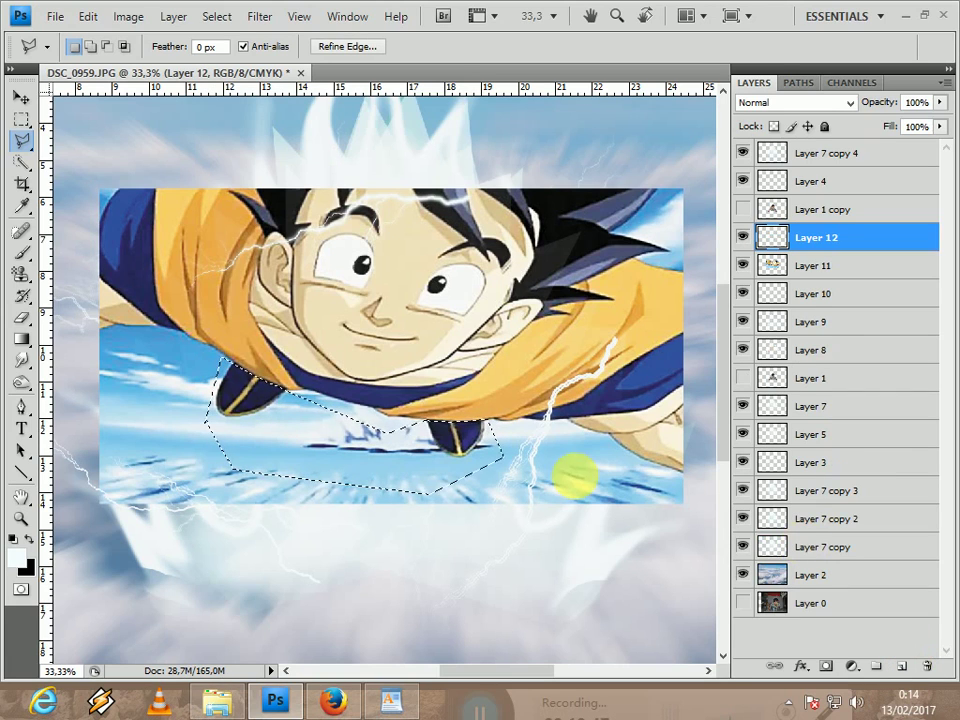
key("ctrl+x")
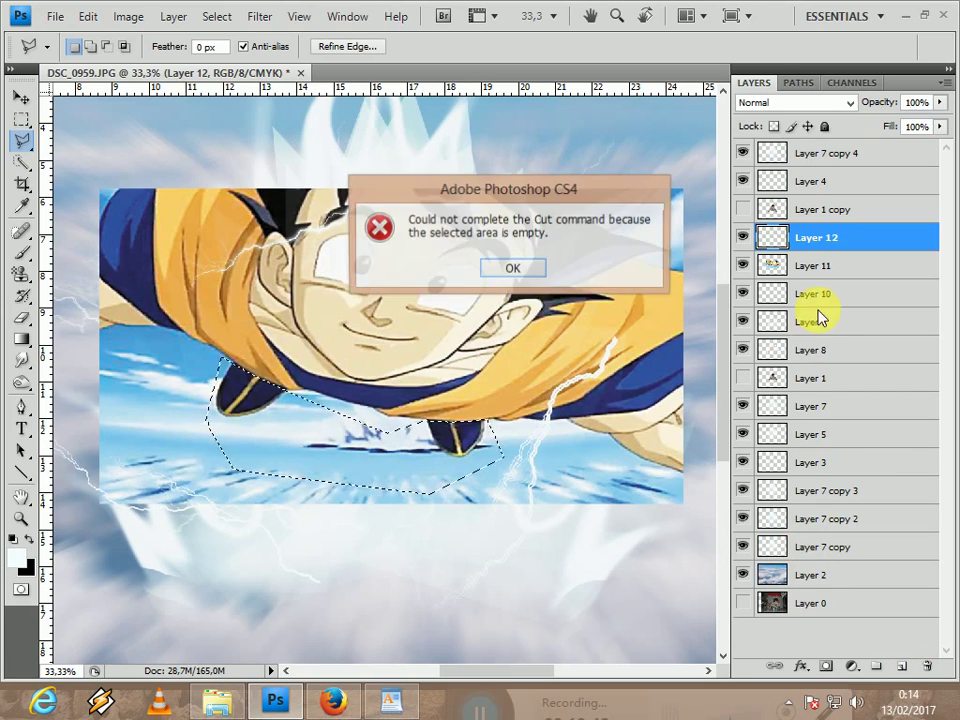
left_click(512, 268)
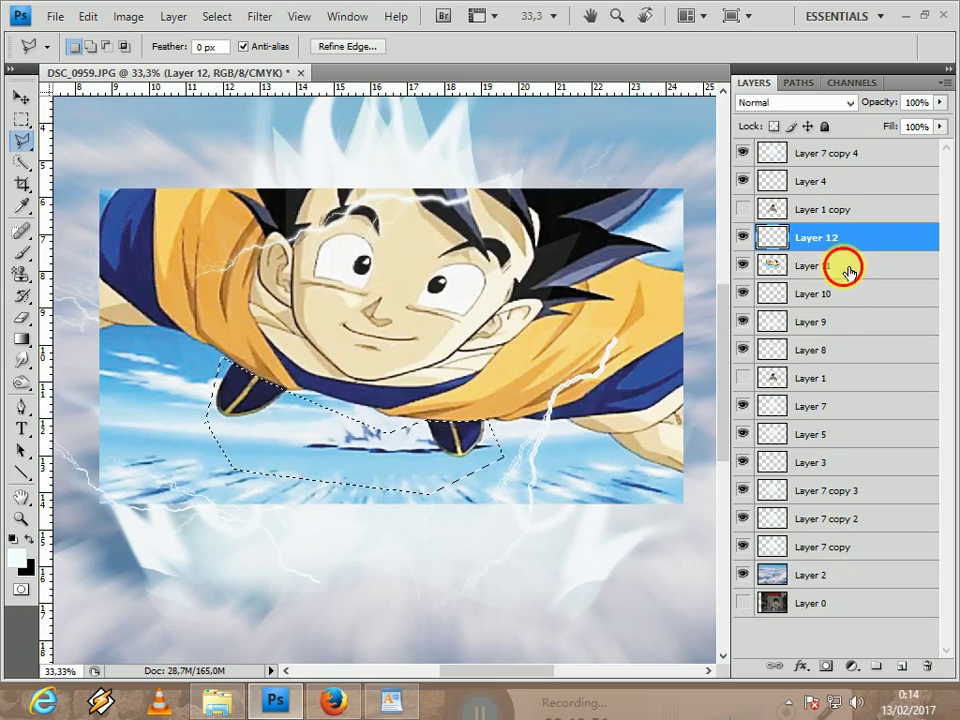
left_click(846, 266)
key("ctrl+x")
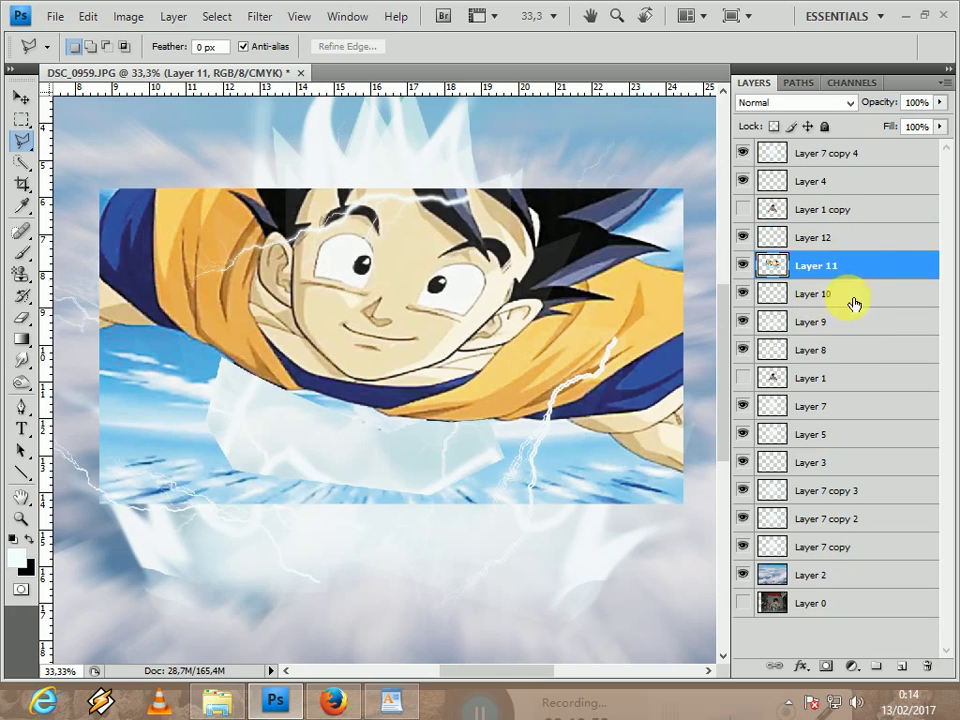
left_click(848, 240)
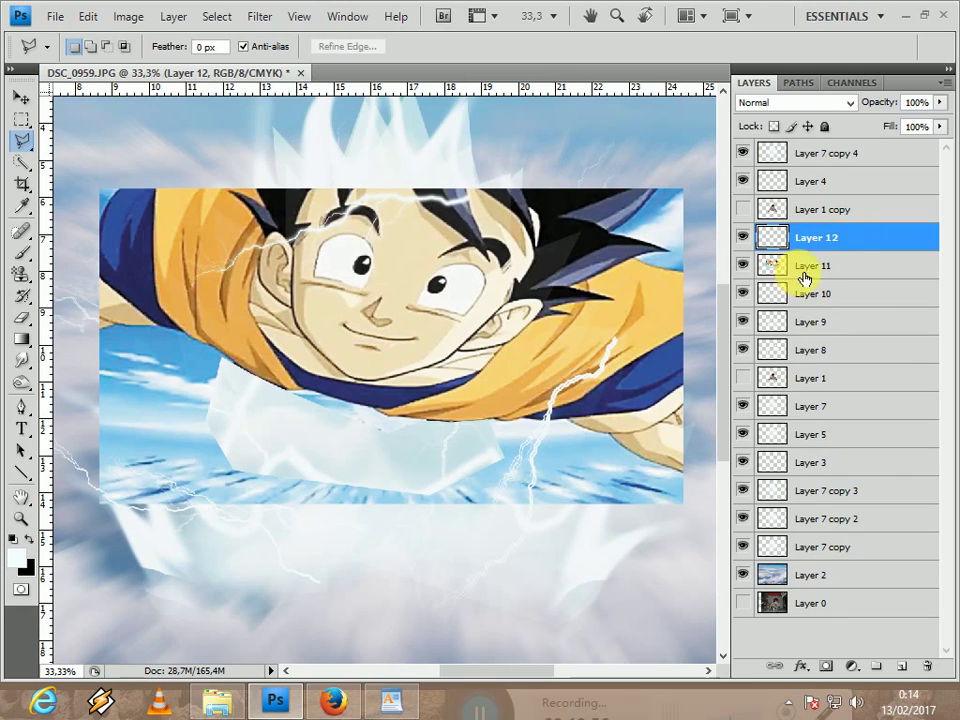
left_click_drag(410, 285, 250, 250)
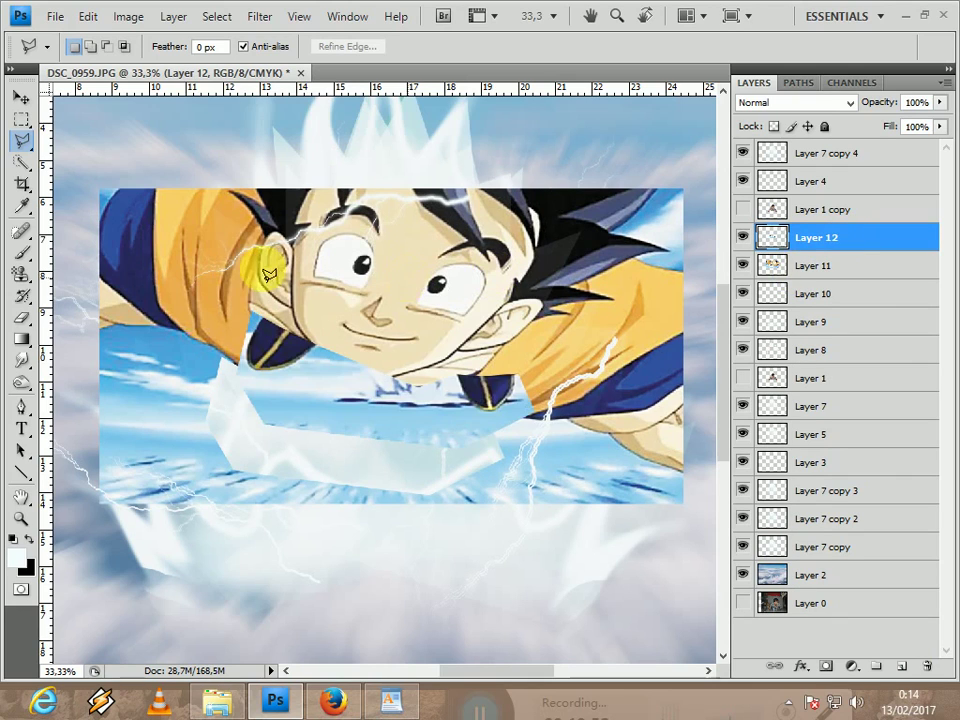
Delete Layer 11 with the rest of the cartoon image
left_click(24, 99)
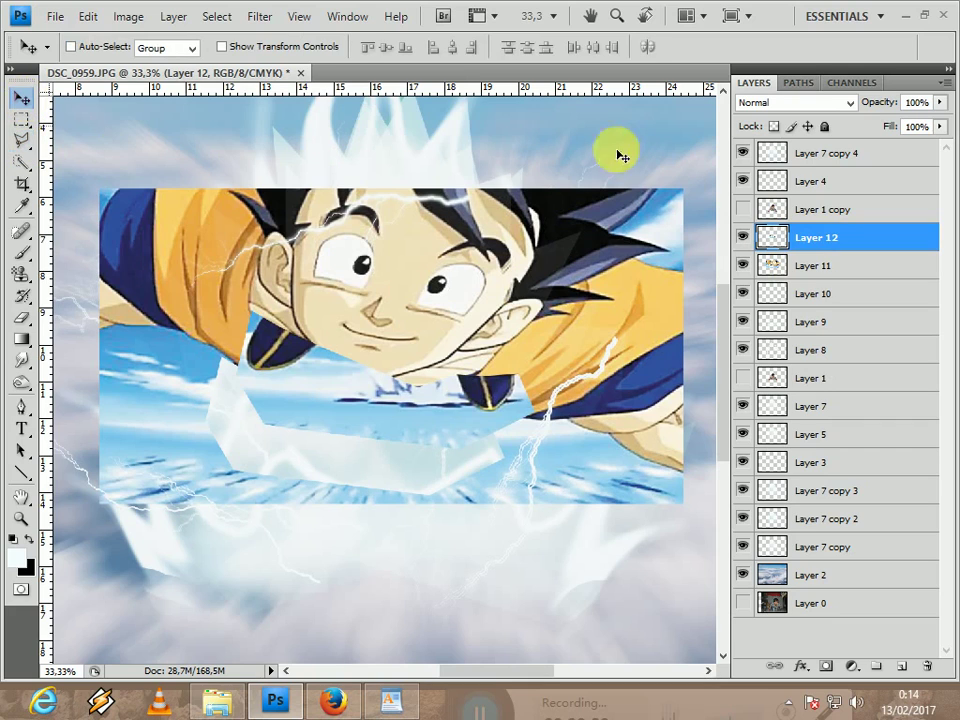
left_click(859, 271)
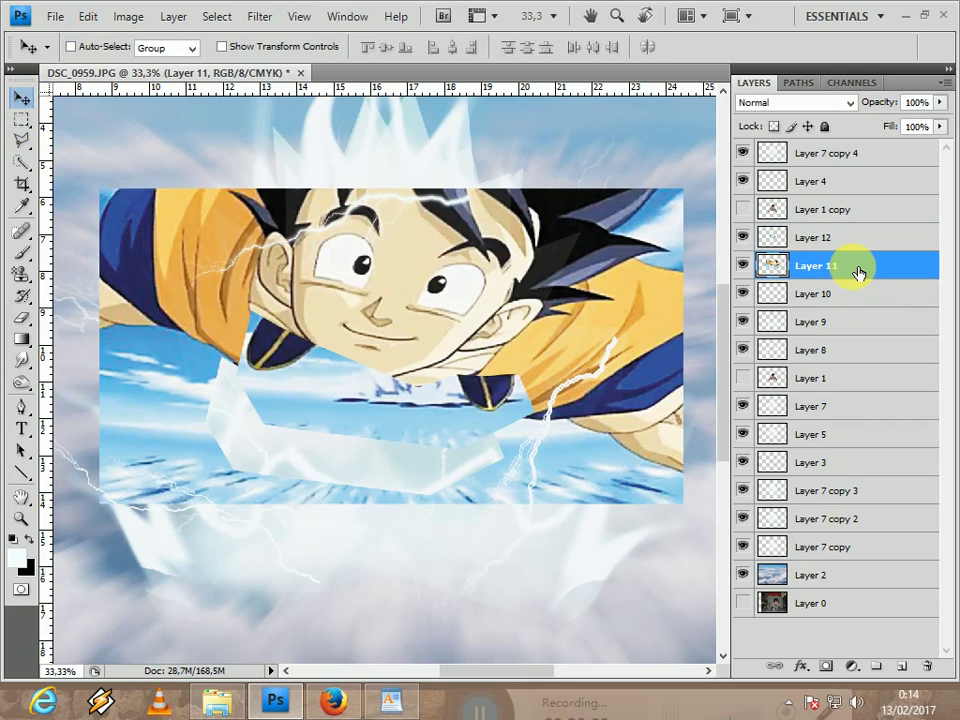
key("Delete")
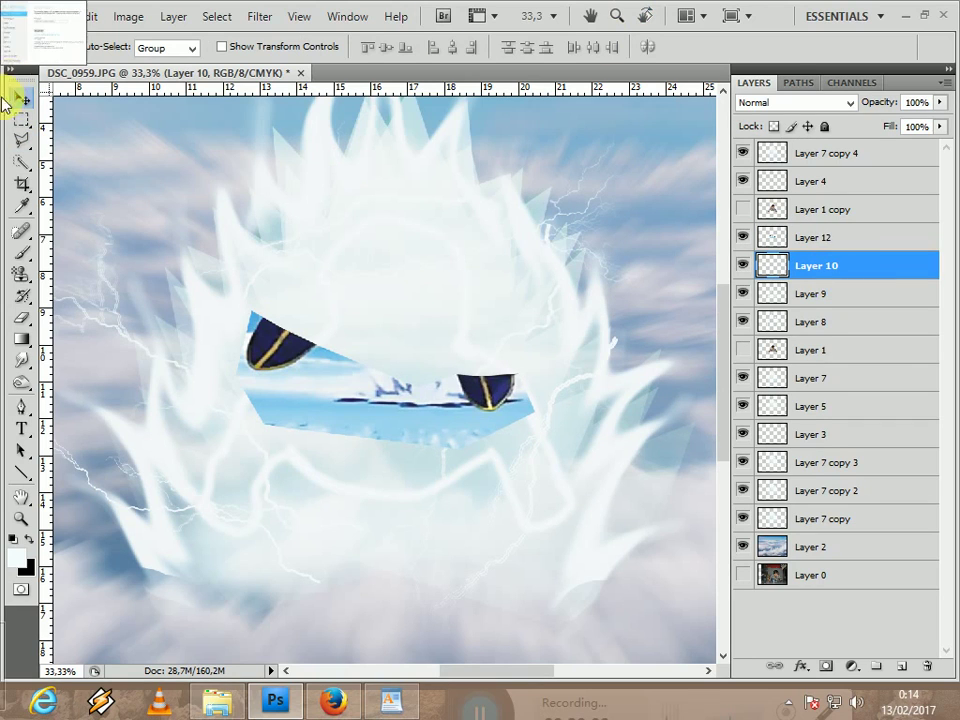
Outline the background around the left boot with the Polygonal Lasso and erase that area from Layer 12
mouse_move(21, 151)
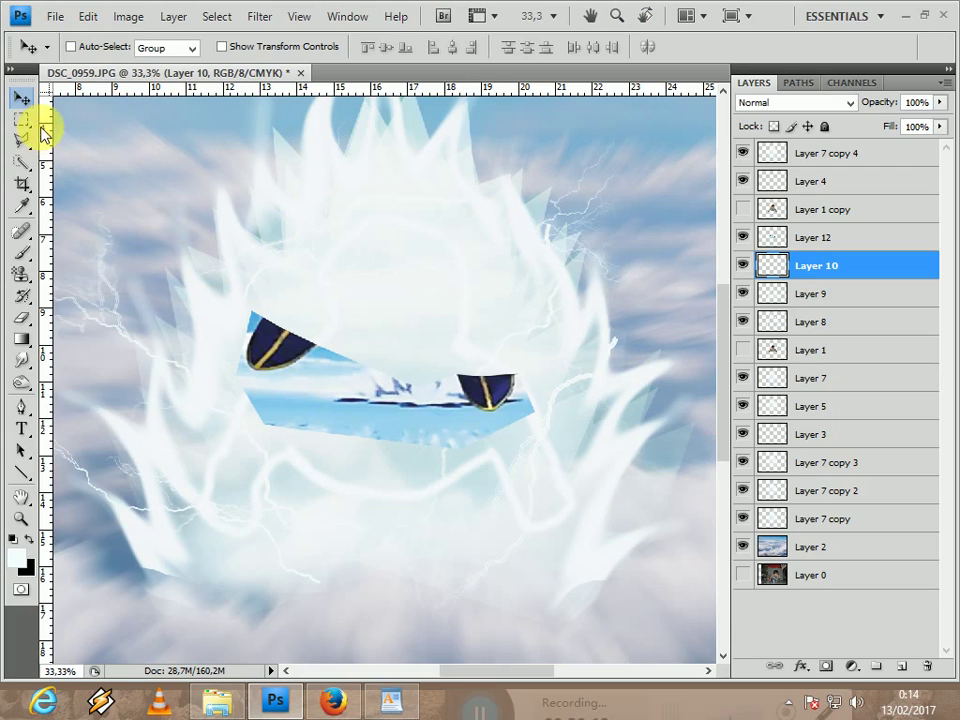
left_click(23, 140)
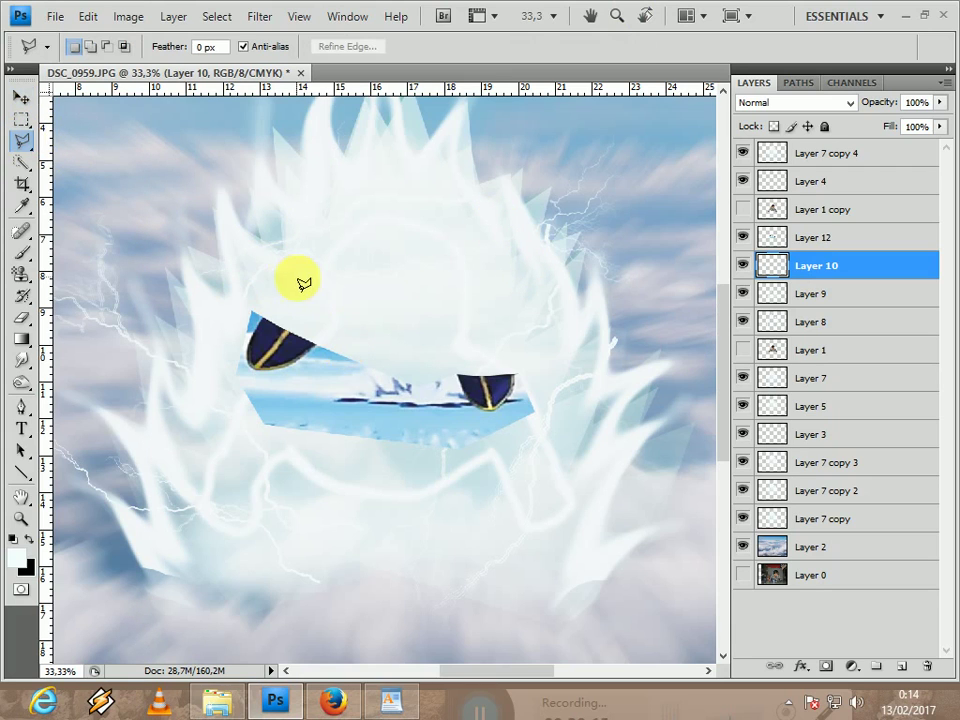
left_click(252, 315)
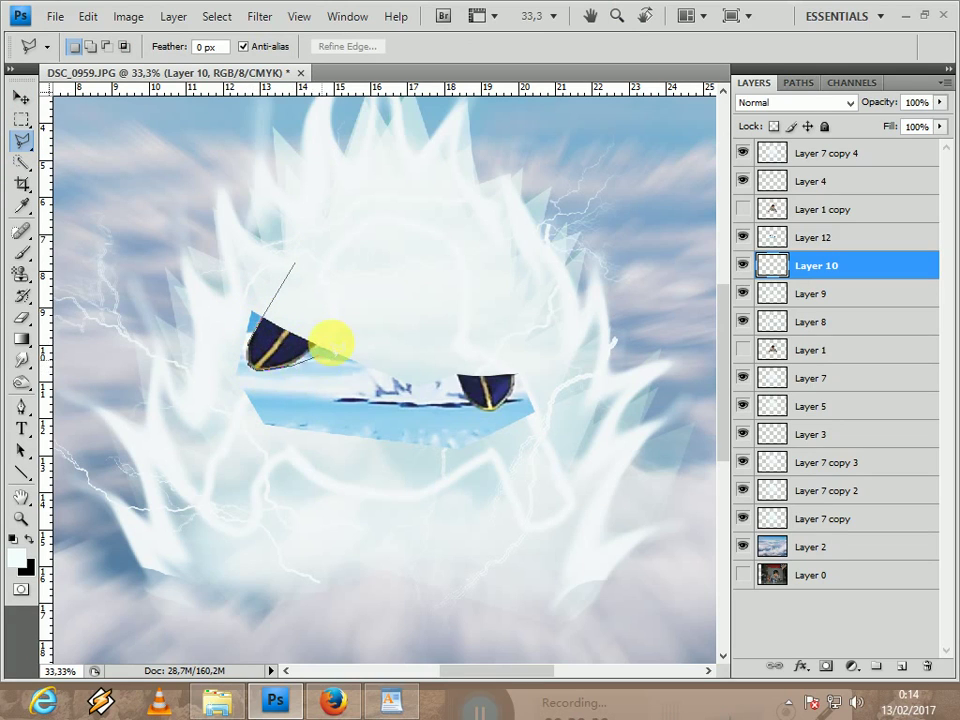
left_click(336, 324)
left_click(337, 410)
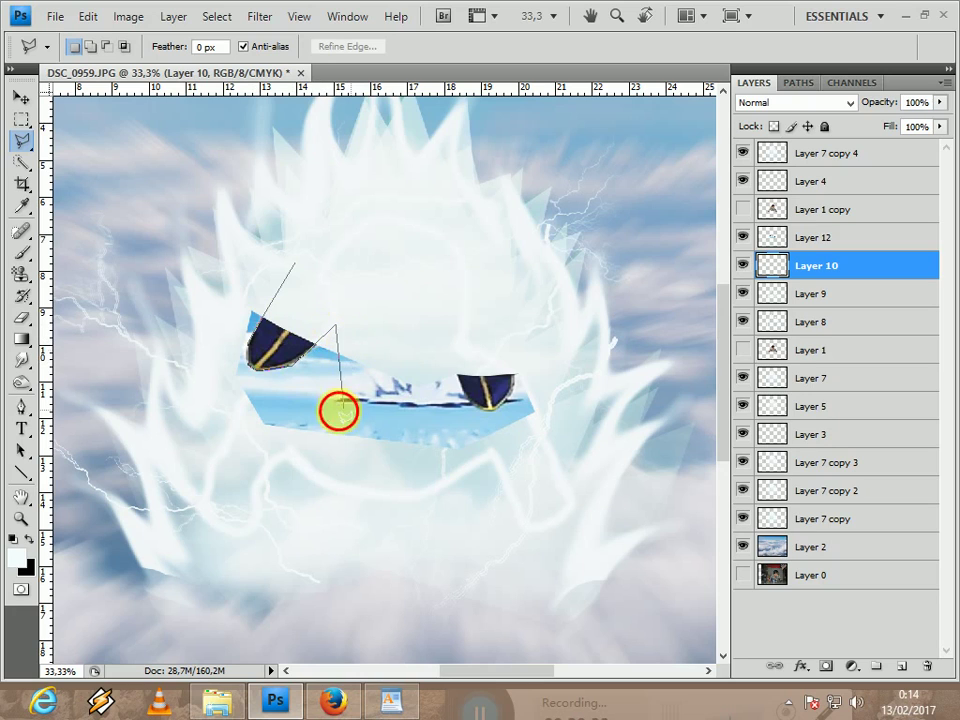
left_click(283, 431)
left_click(183, 316)
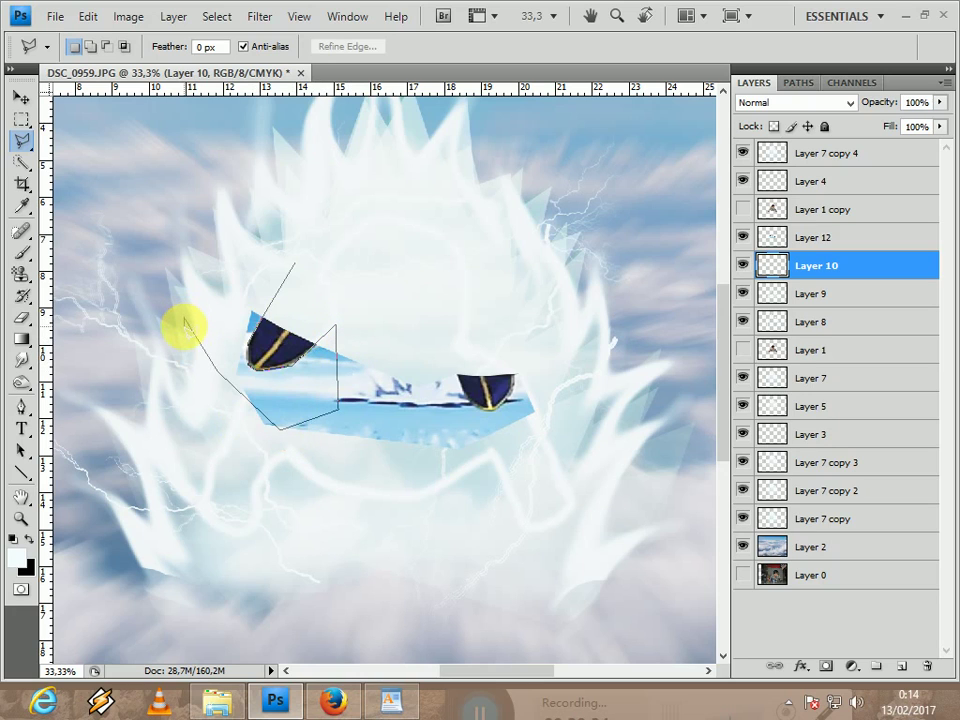
left_click(208, 467)
left_click(138, 292)
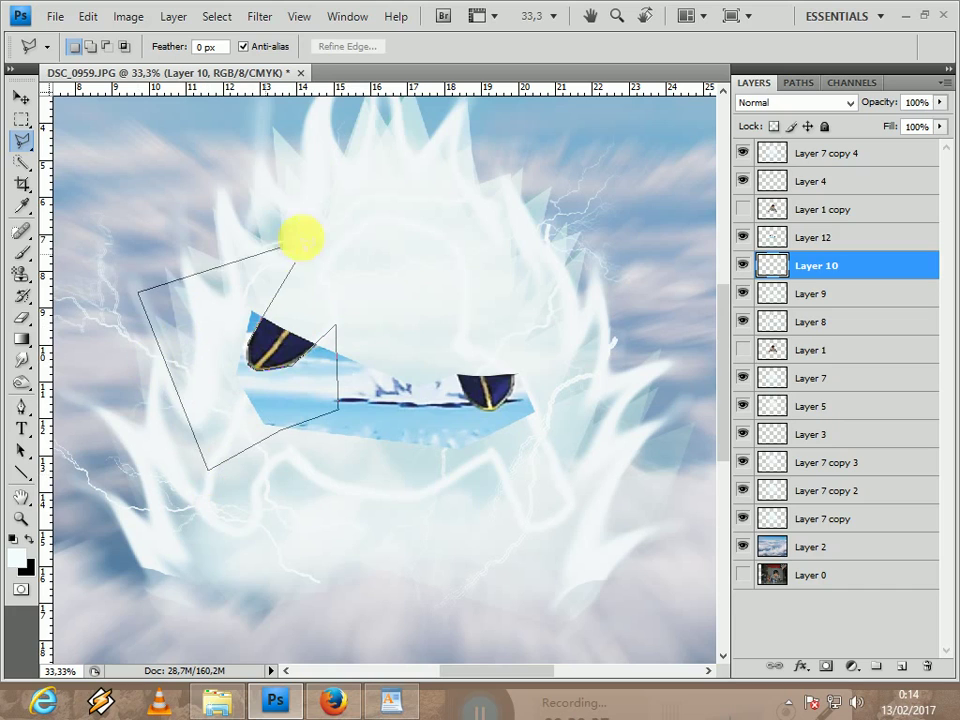
double_click(293, 262)
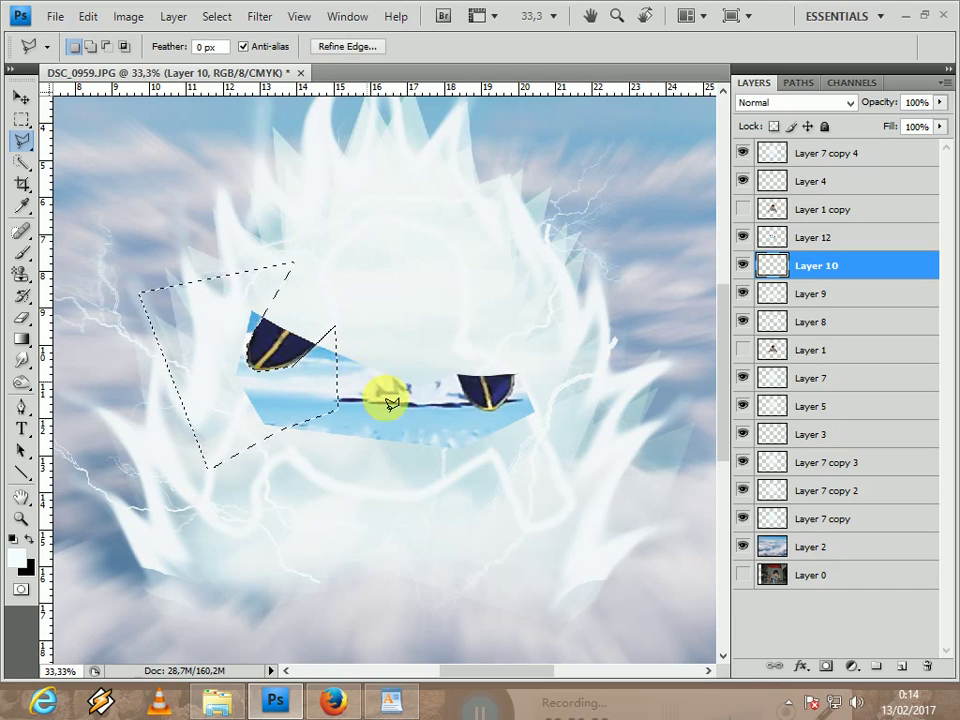
left_click(830, 240)
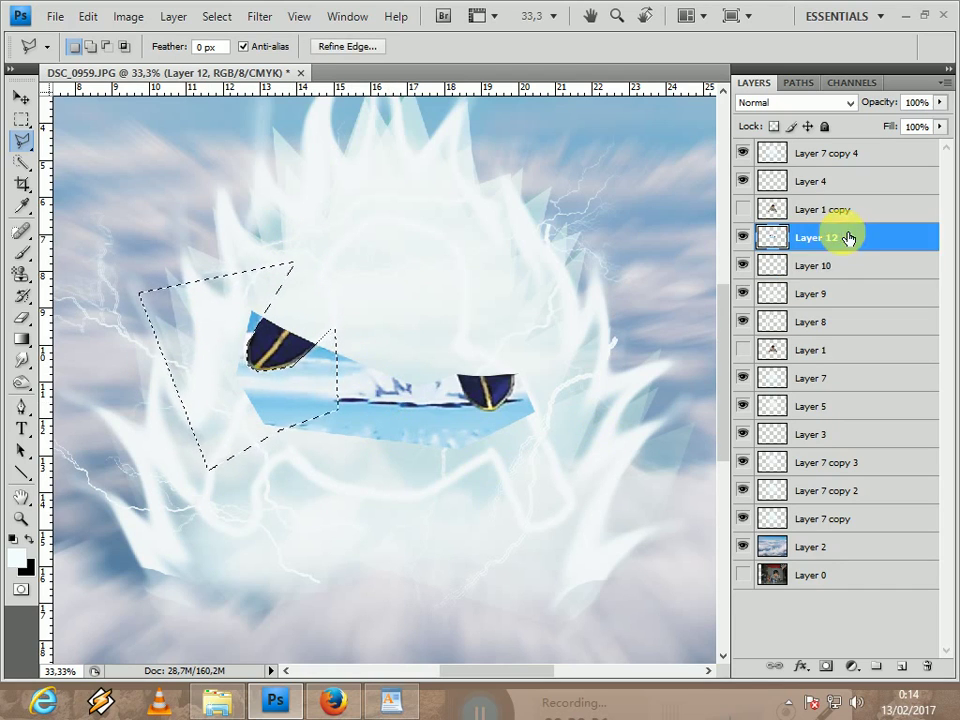
Outline the remaining background around the right boot with the Polygonal Lasso, delete it from Layer 12 and clear the selection
left_click(382, 292)
left_click(263, 440)
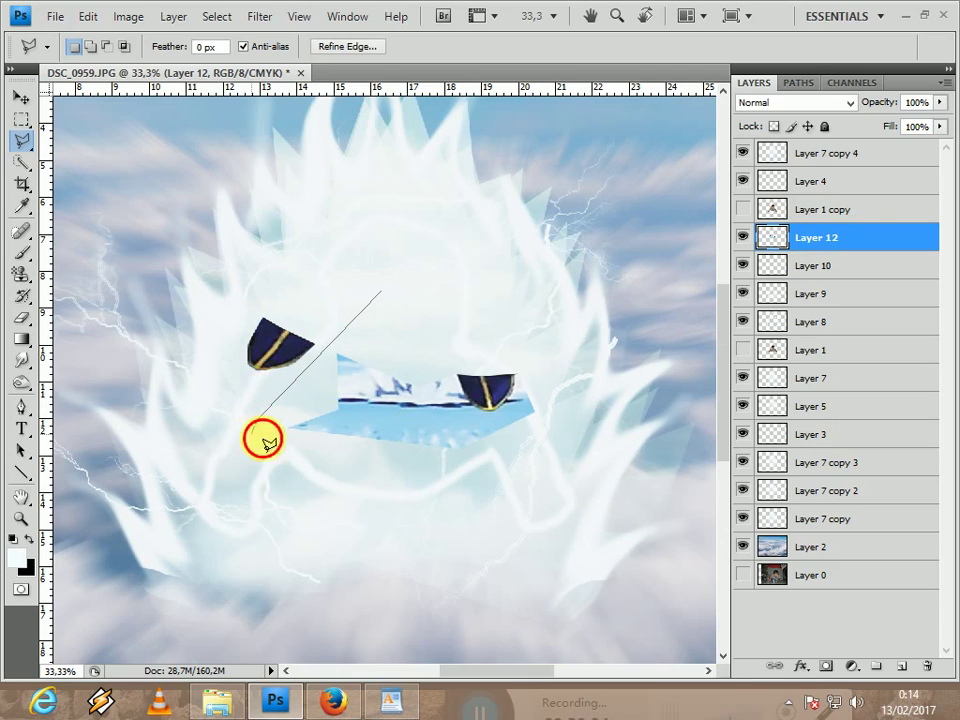
left_click(433, 498)
left_click(588, 433)
left_click(553, 317)
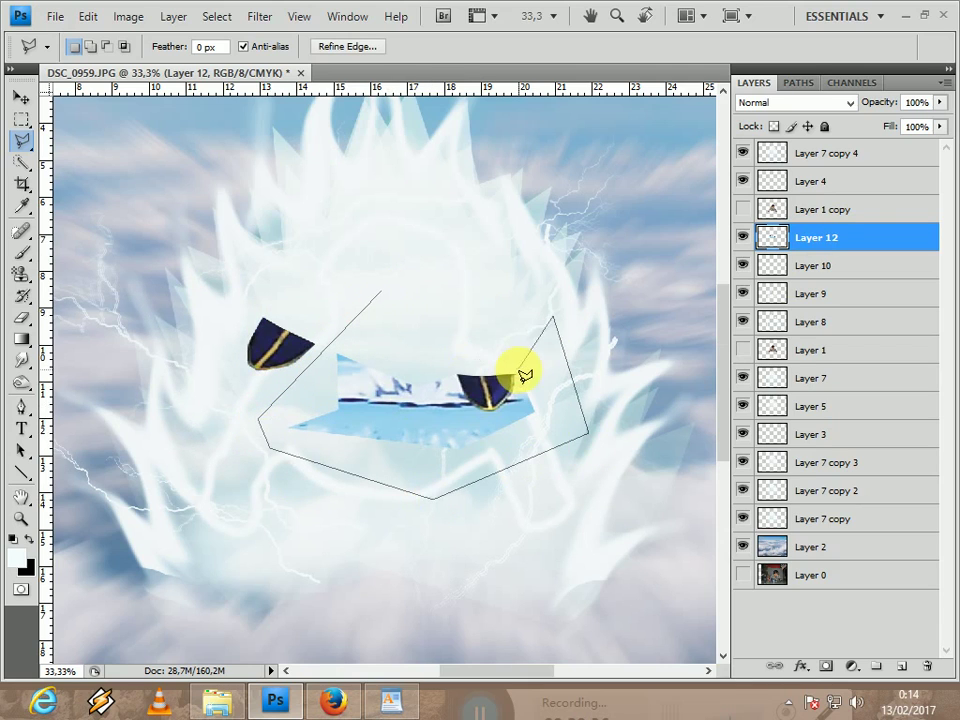
left_click(515, 372)
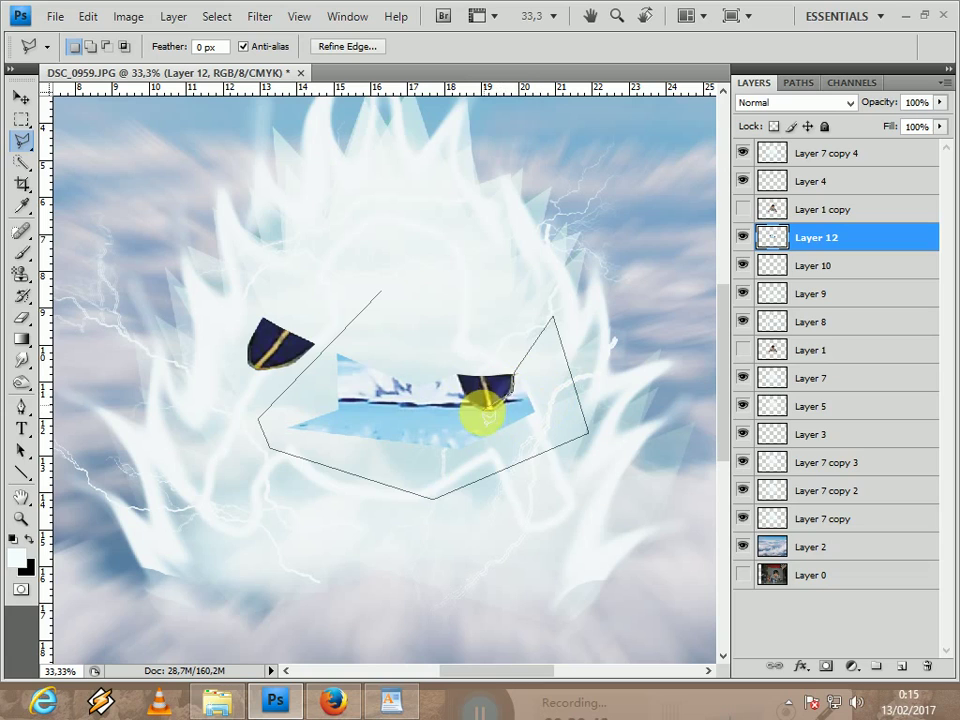
left_click(507, 401)
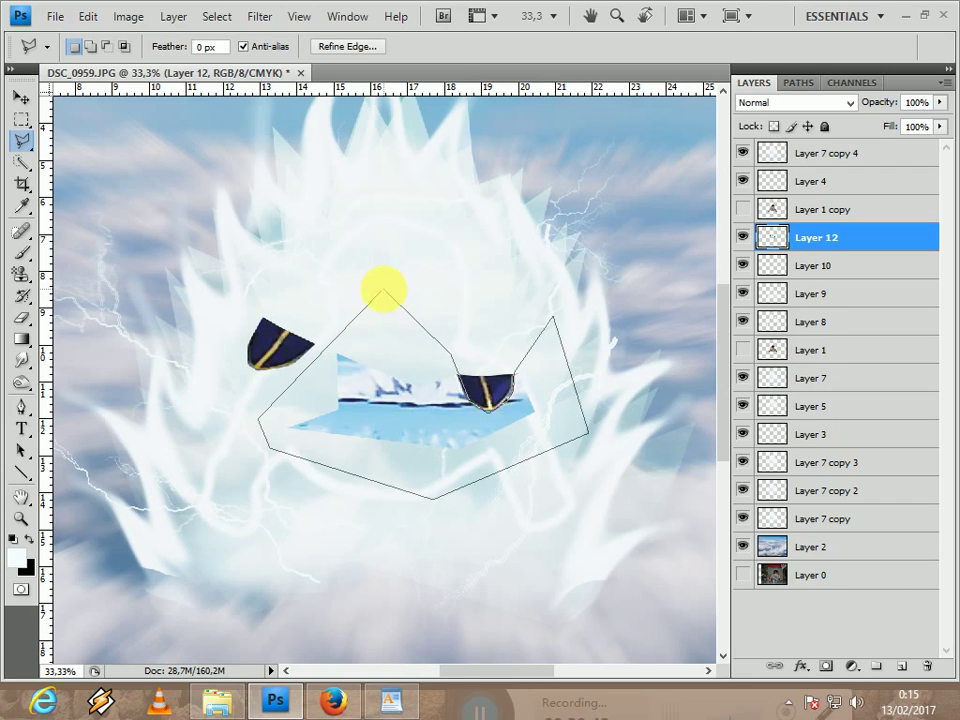
left_click(390, 290)
key("Delete")
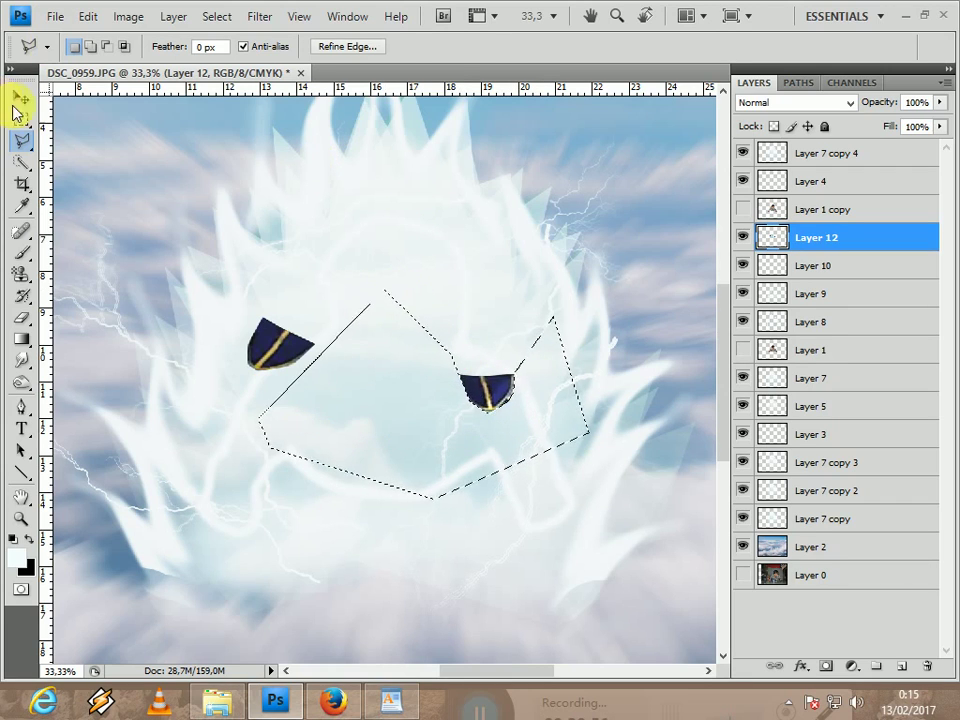
left_click(21, 118)
left_click(150, 150)
Shift both boots slightly lower on Layer 12, and cut the left boot out and paste it onto Layer 10
left_click(22, 100)
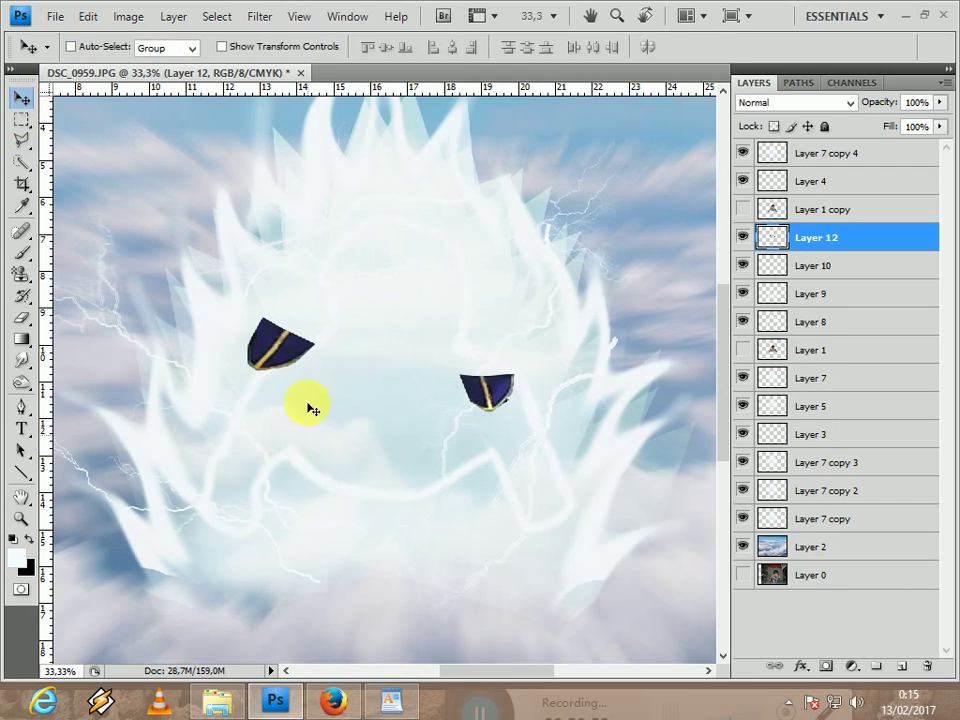
left_click_drag(452, 397, 476, 430)
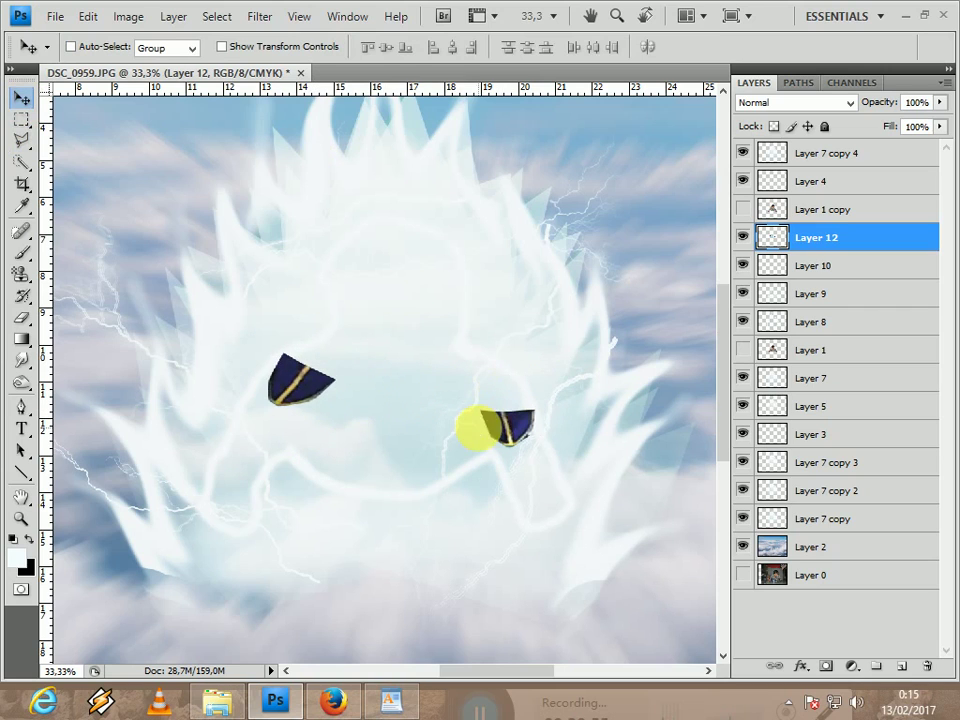
left_click(21, 118)
left_click_drag(243, 327, 341, 408)
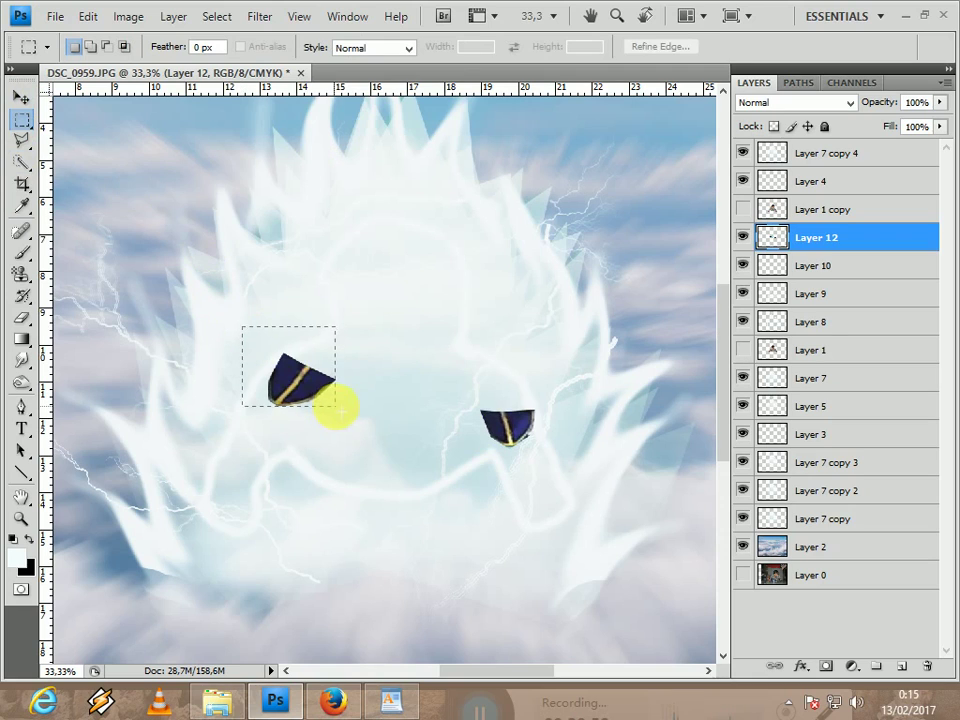
key("ctrl+x")
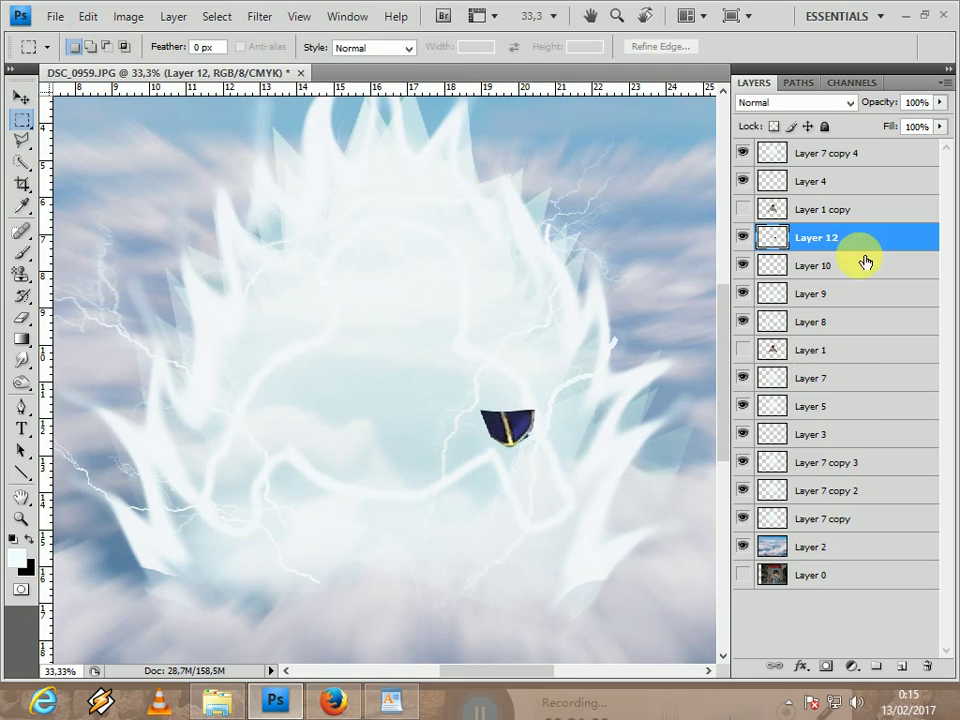
left_click(836, 267)
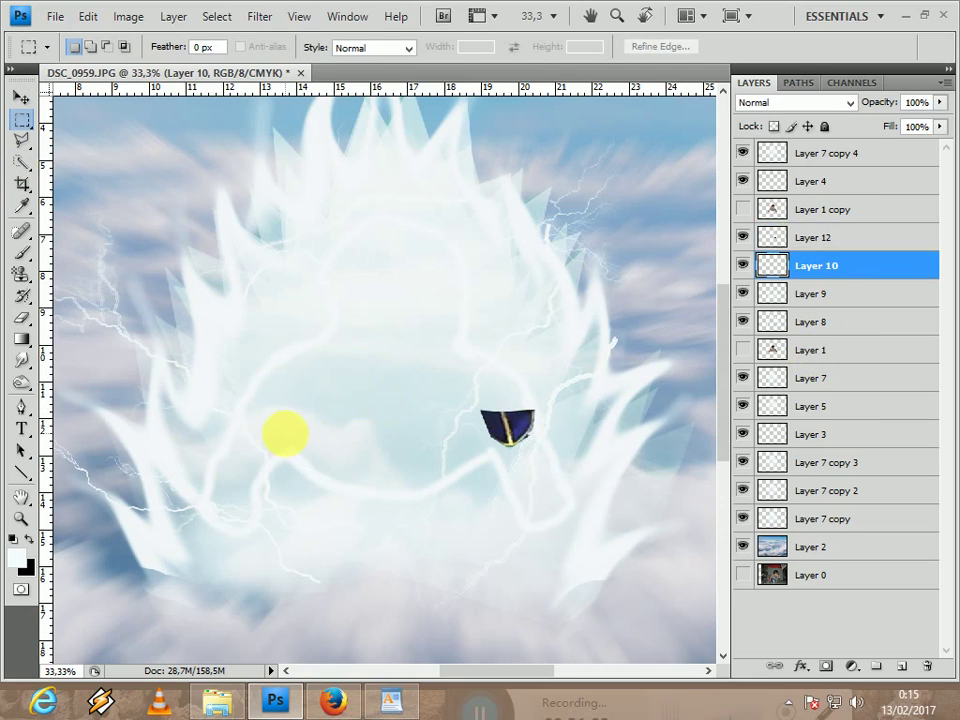
key("ctrl+v")
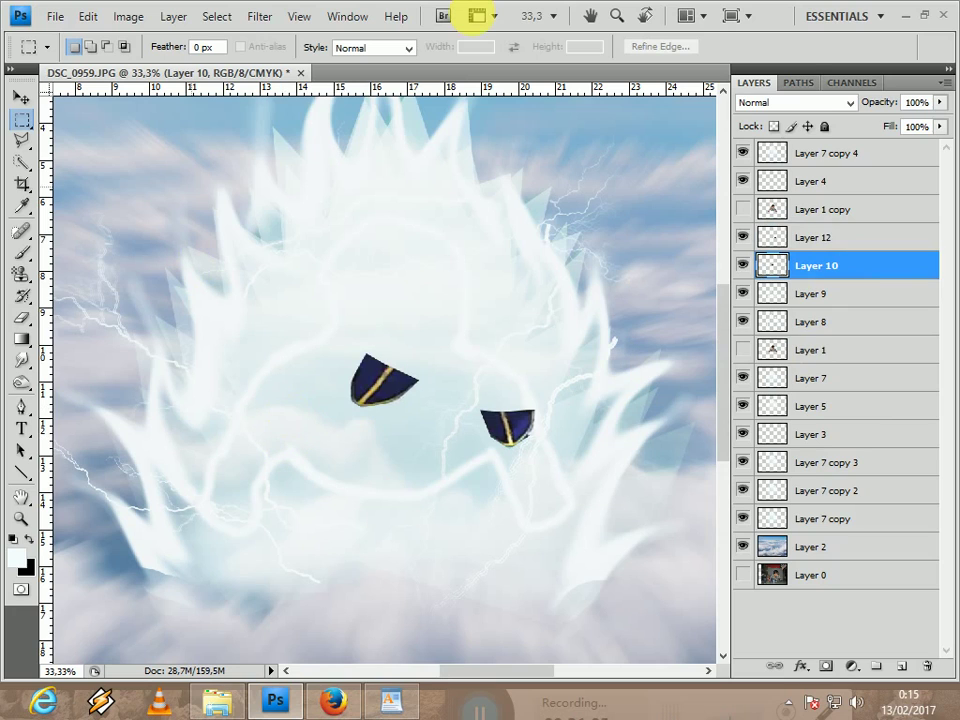
Show the Layer 1 copy cut-out and place the left boot beneath the man's chest, scaled to 79.3% and rotated -11.2°
left_click(20, 97)
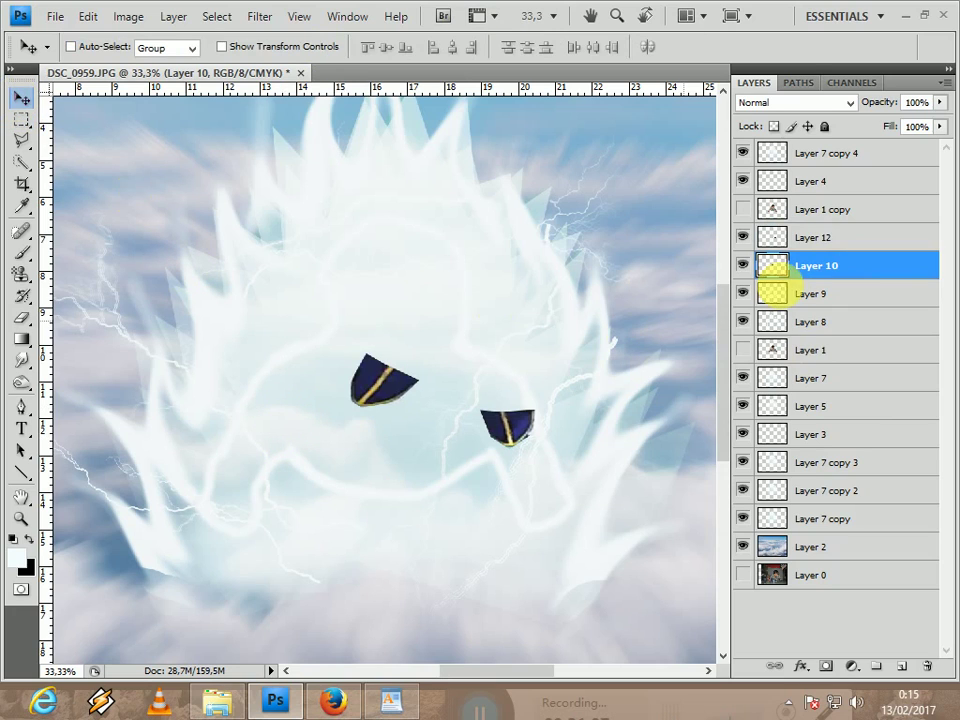
left_click(751, 212)
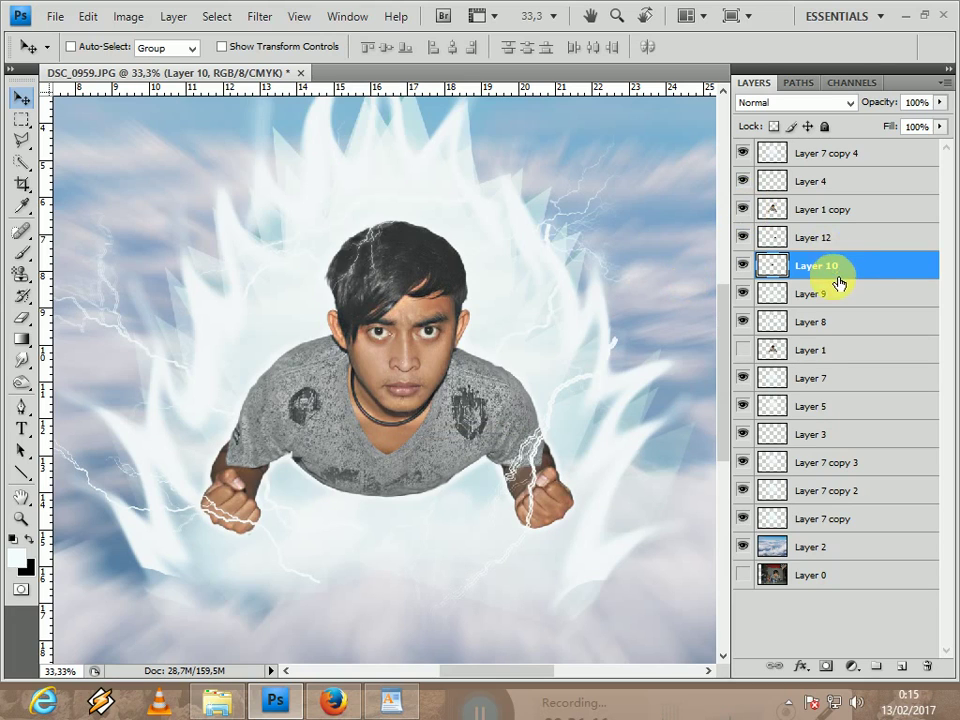
left_click_drag(364, 392, 347, 504)
key("ctrl+t")
mouse_move(381, 450)
left_mouse_down()
mouse_move(388, 440)
mouse_move(386, 455)
left_mouse_up()
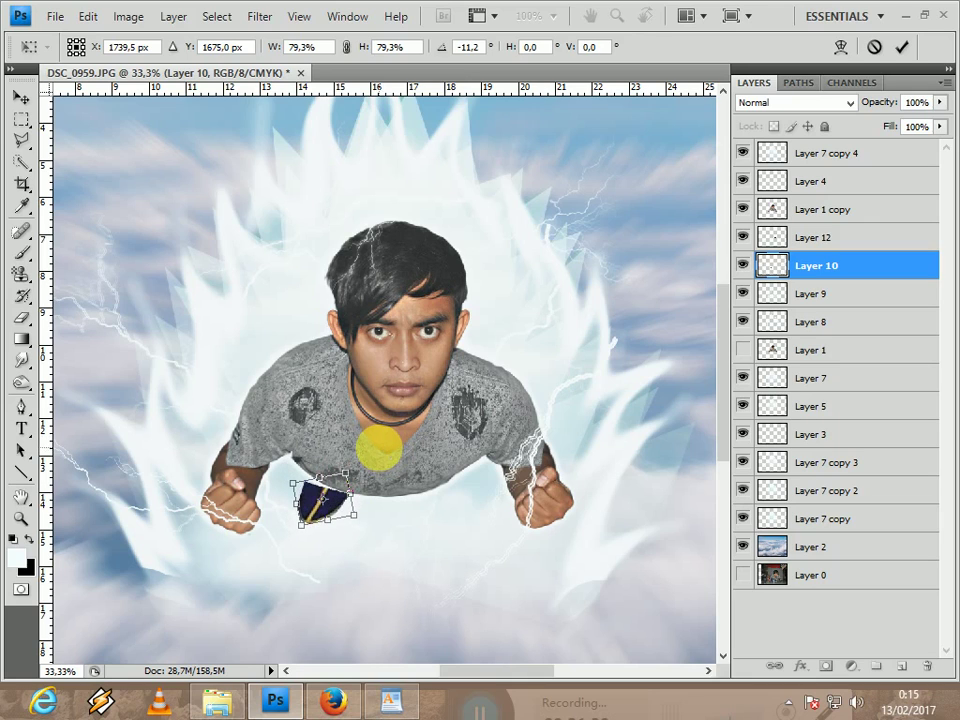
key("Return")
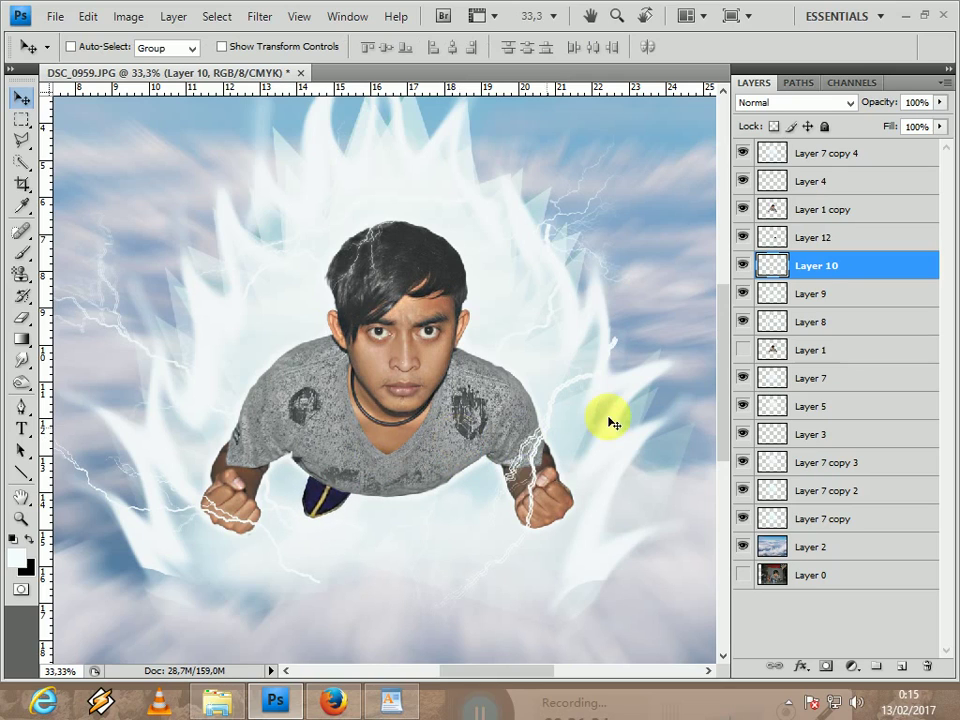
Place the right boot on Layer 12 beneath the other side of the chest, scaled to 82.9% and rotated -11.6°
key("alt+bracketright")
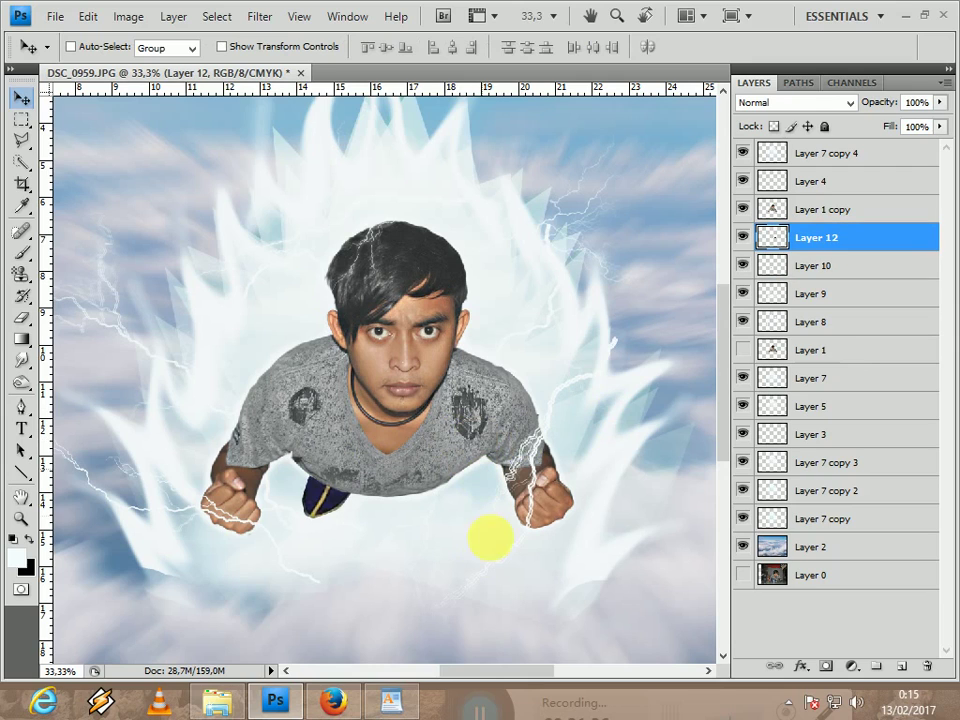
left_click_drag(489, 536, 402, 521)
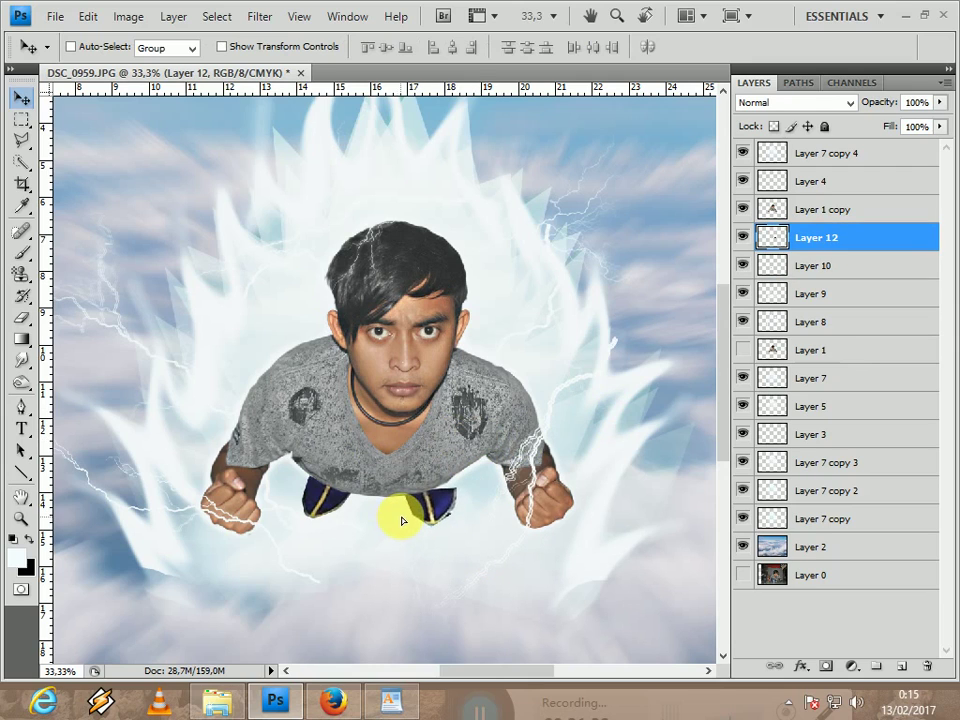
key("ctrl+t")
left_click_drag(476, 480, 452, 490)
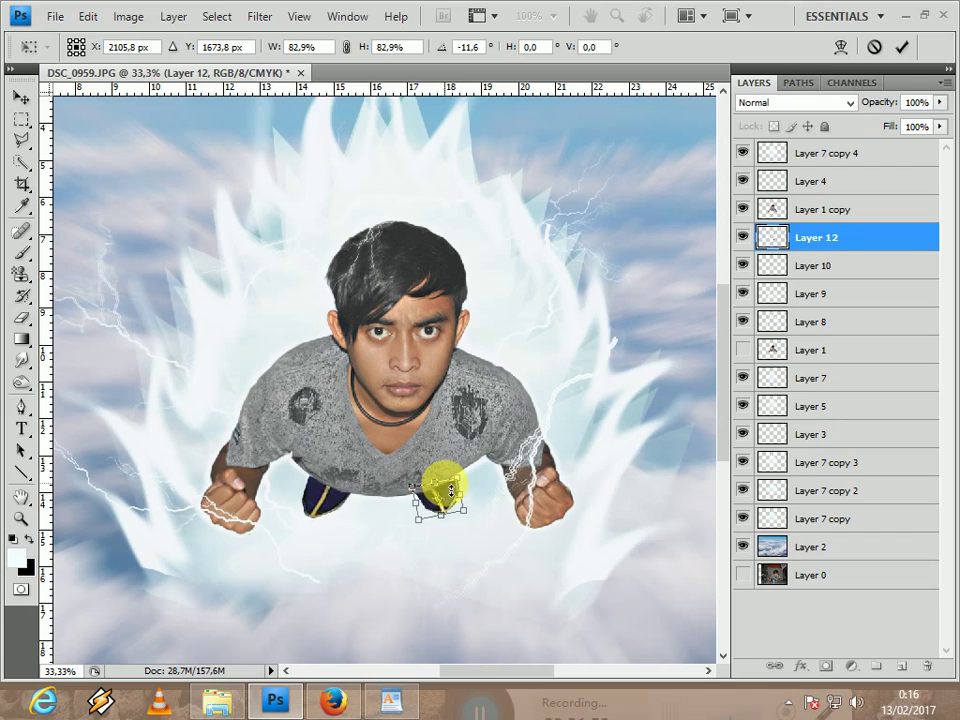
key("Return")
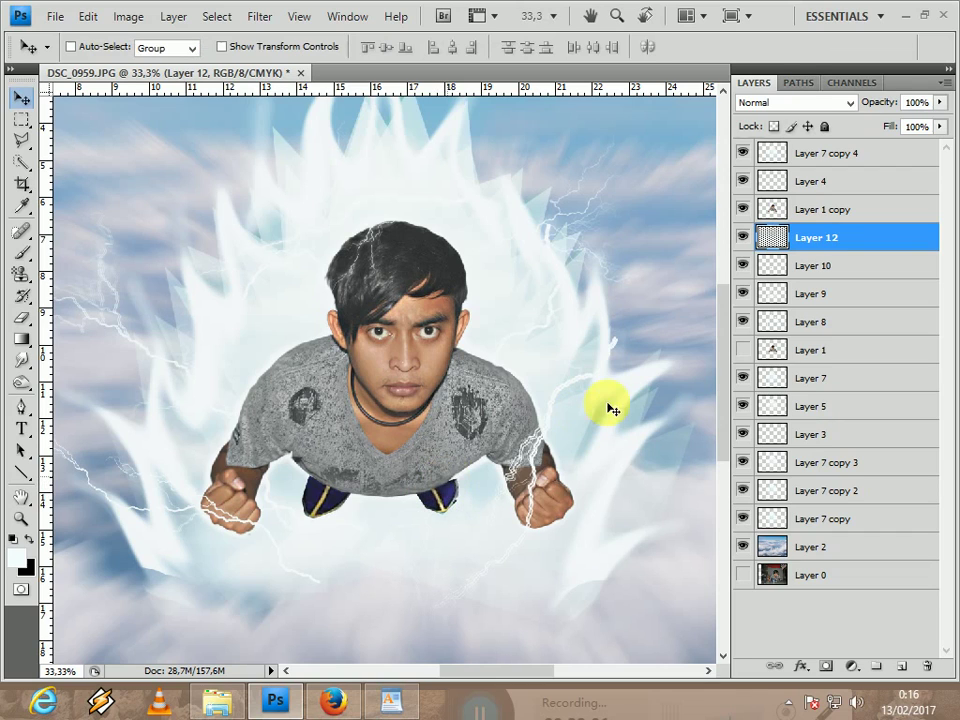
Hide the rulers and resize the left boot on Layer 10 to 87.7% width and 93.5% height, nudging it to X 1752.5 px, Y 1669 px
left_click(835, 273)
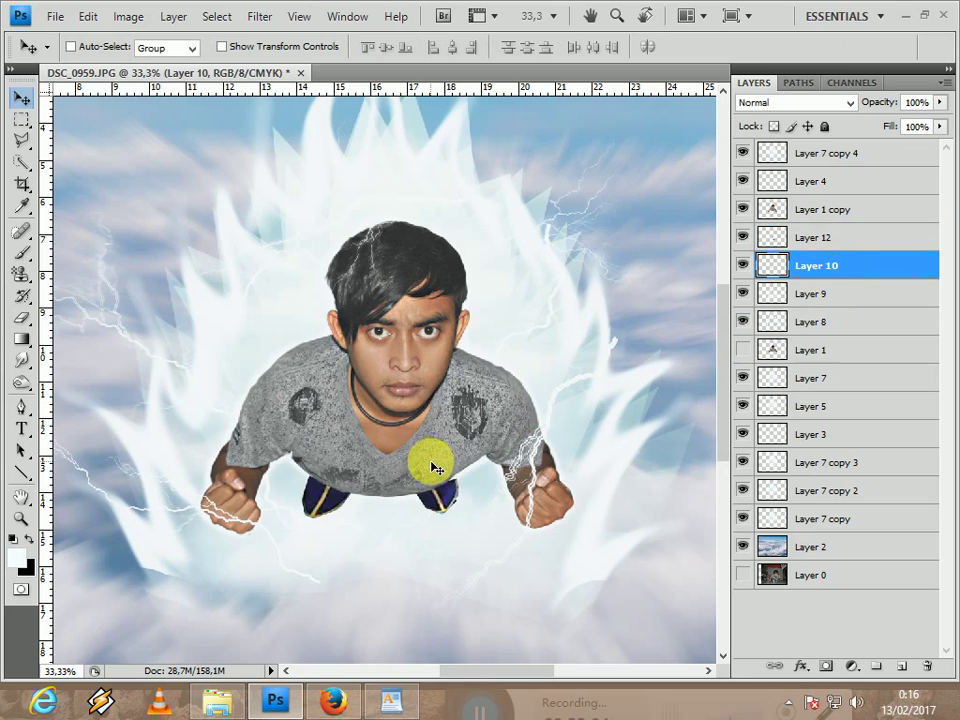
key("ctrl+r")
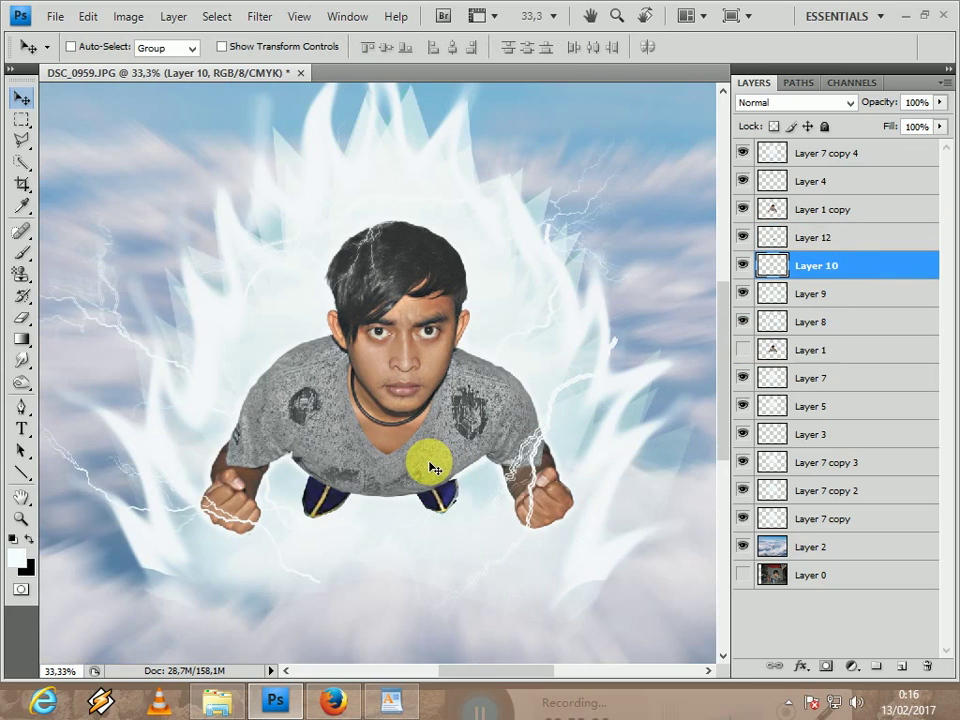
key("ctrl+t")
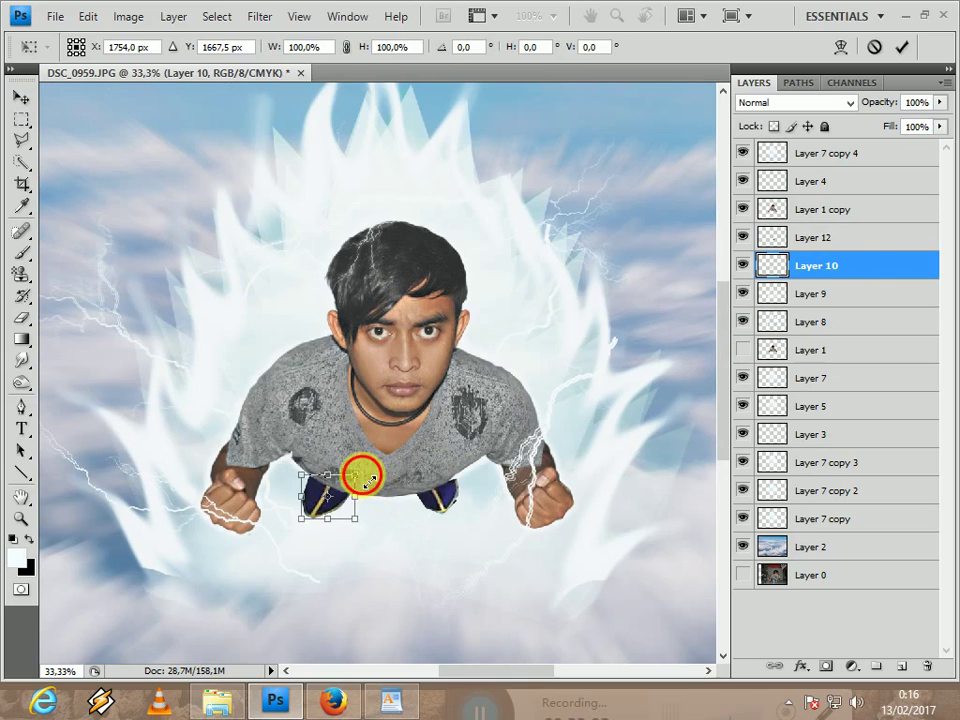
mouse_move(363, 483)
left_mouse_down()
mouse_move(356, 478)
mouse_move(362, 498)
left_mouse_up()
key("Right")
key("Right")
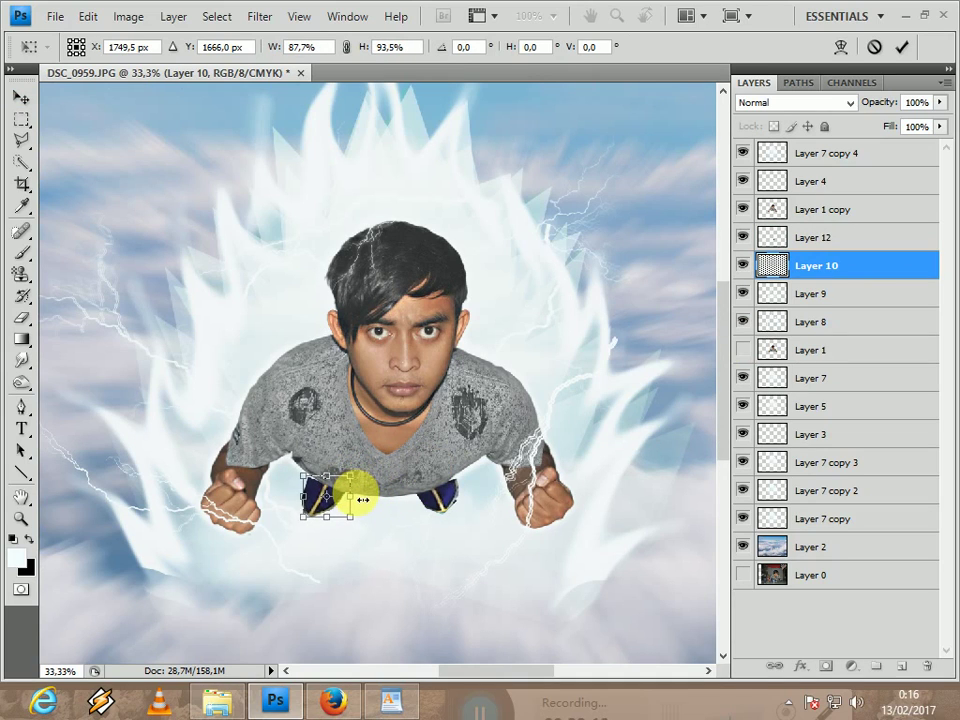
key("Up")
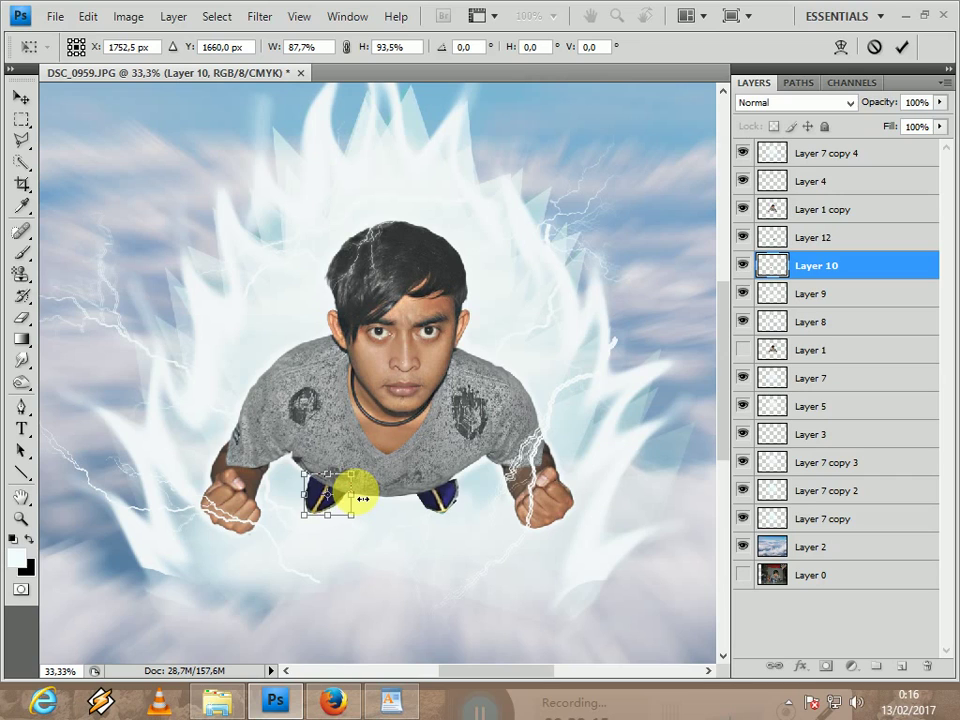
key("Down")
key("Down")
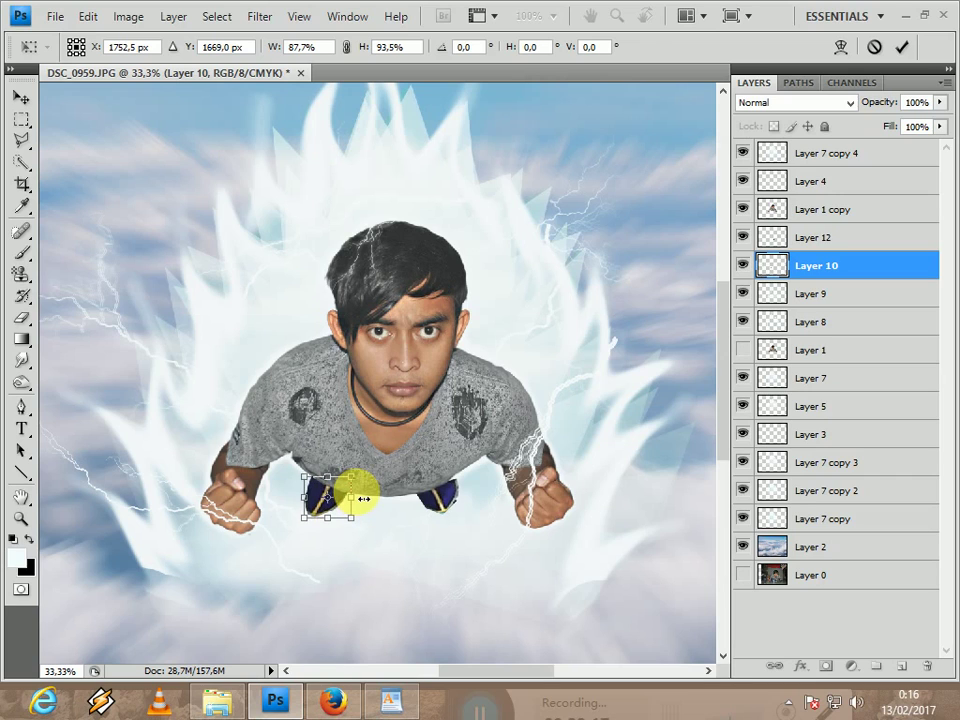
key("Return")
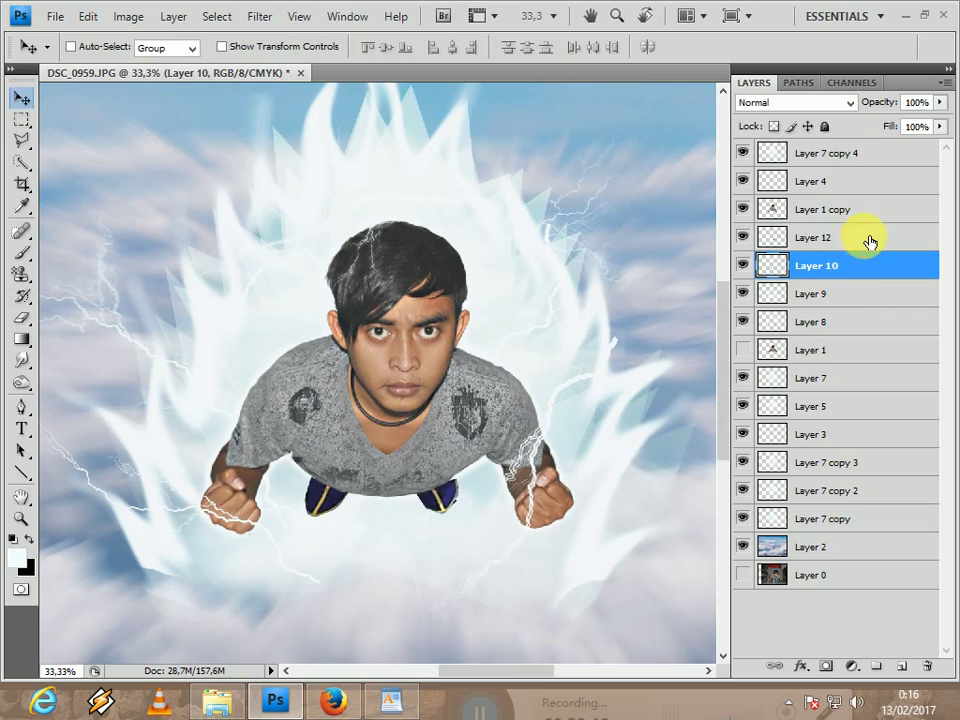
Rotate the right boot on Layer 12 by -6.4° and scale it to 103.5%
left_click(870, 241)
key("ctrl+t")
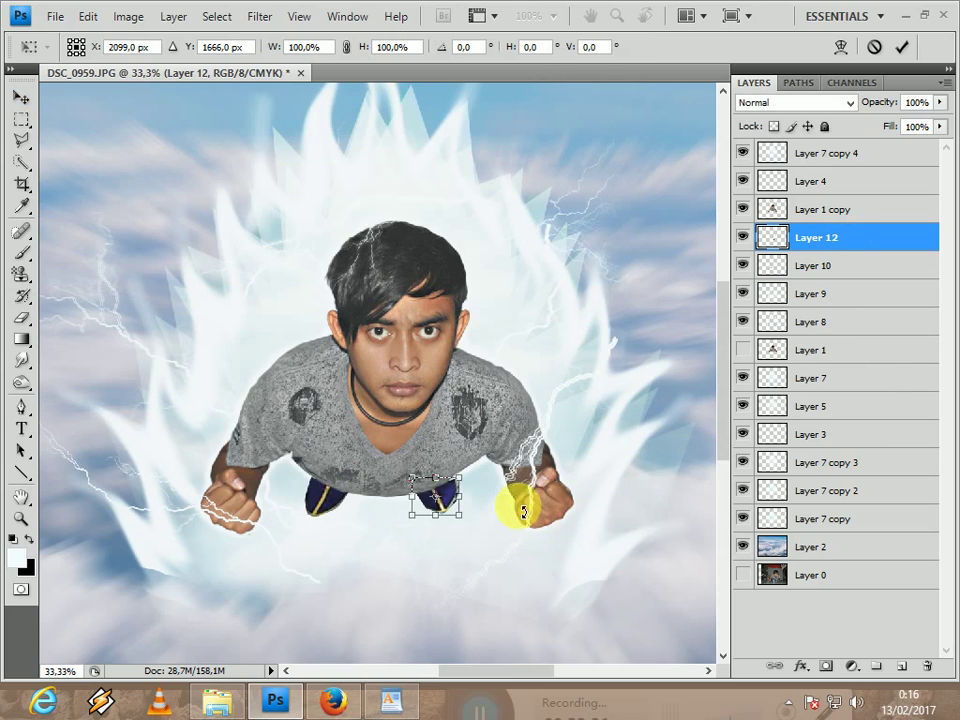
left_click_drag(486, 463, 482, 461)
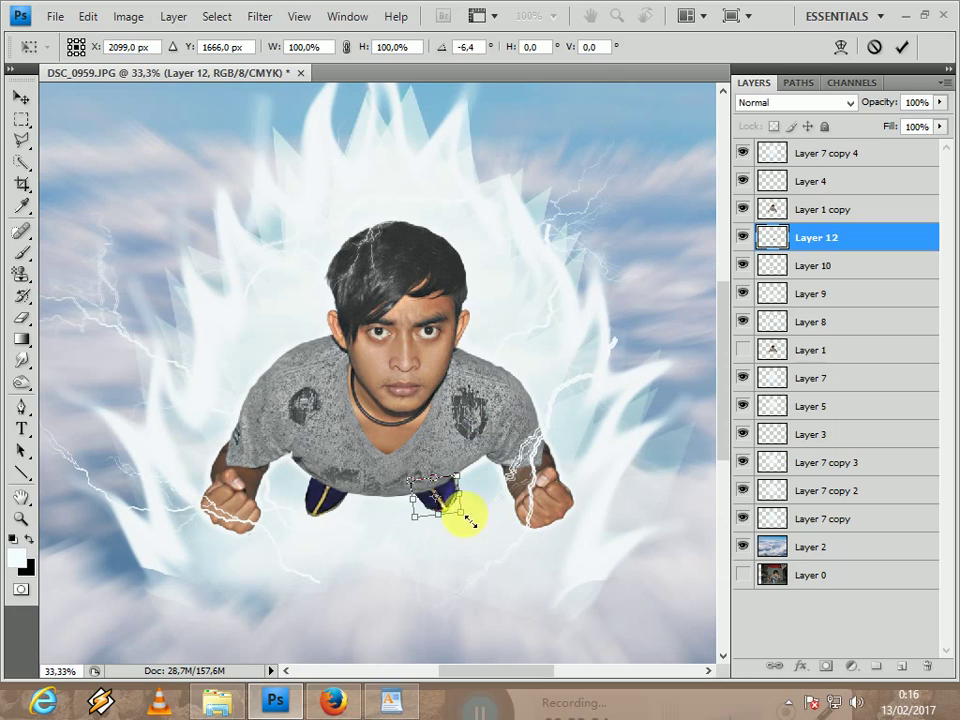
mouse_move(468, 520)
left_mouse_down()
mouse_move(435, 497)
mouse_move(488, 513)
mouse_move(468, 543)
mouse_move(446, 522)
mouse_move(454, 508)
mouse_move(471, 520)
left_mouse_up()
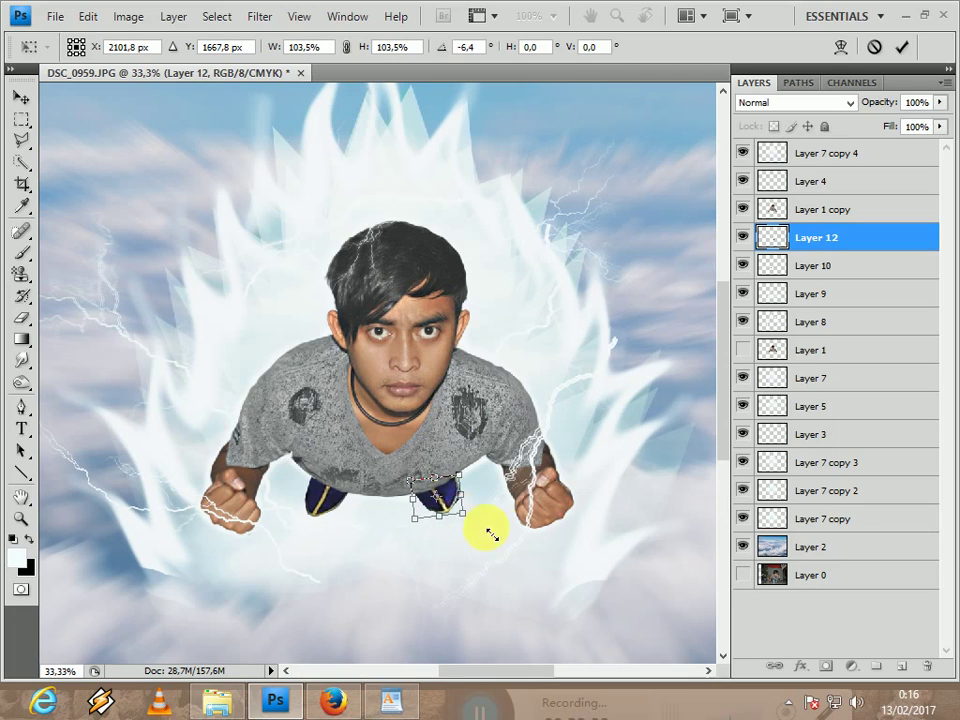
key("Return")
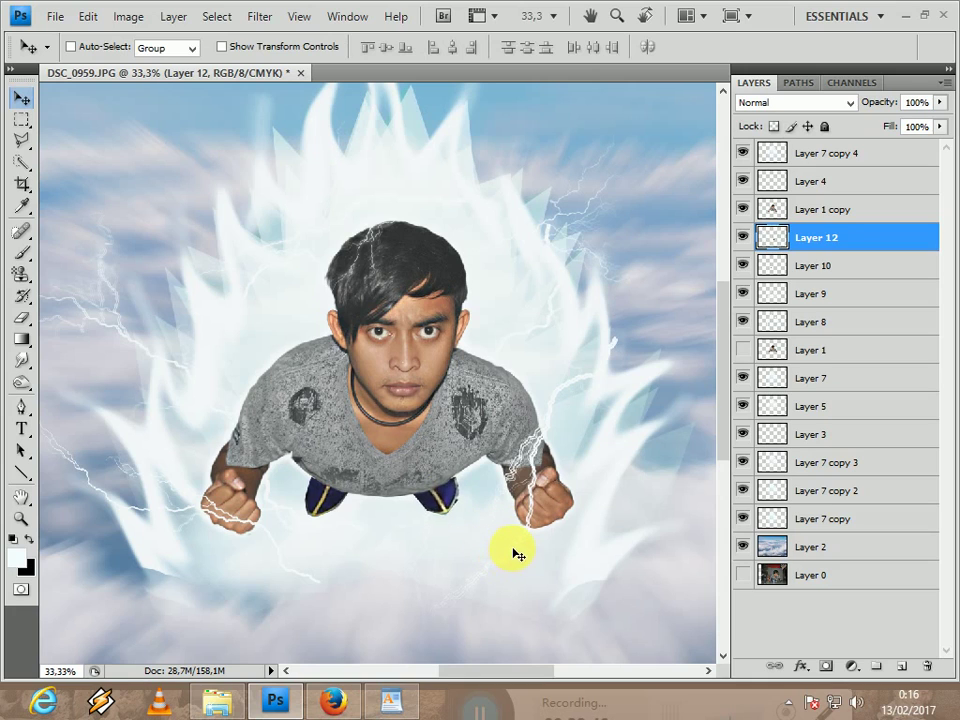
Resize the right boot on Layer 12 to 94.2% width and 123.6% height
key("ctrl+t")
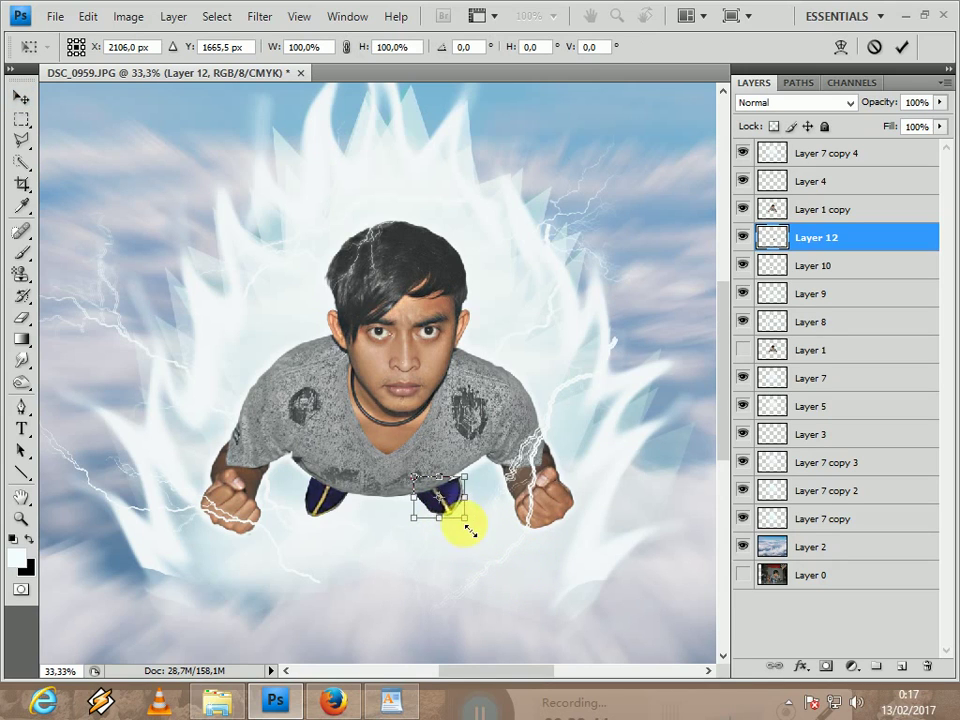
mouse_move(466, 522)
left_mouse_down()
mouse_move(471, 533)
mouse_move(468, 501)
left_mouse_up()
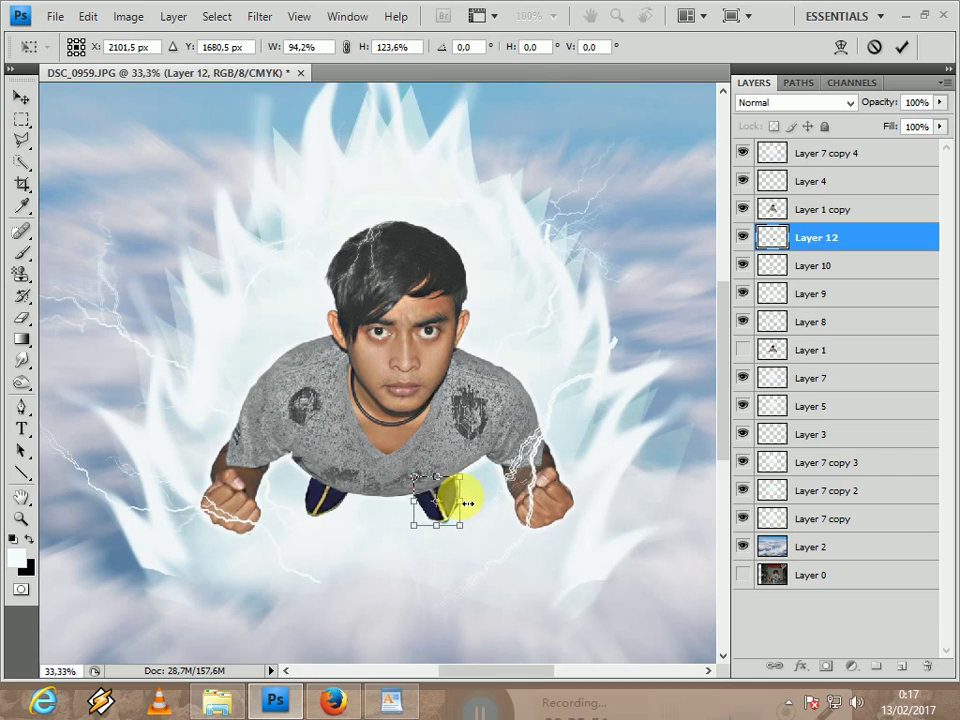
key("Return")
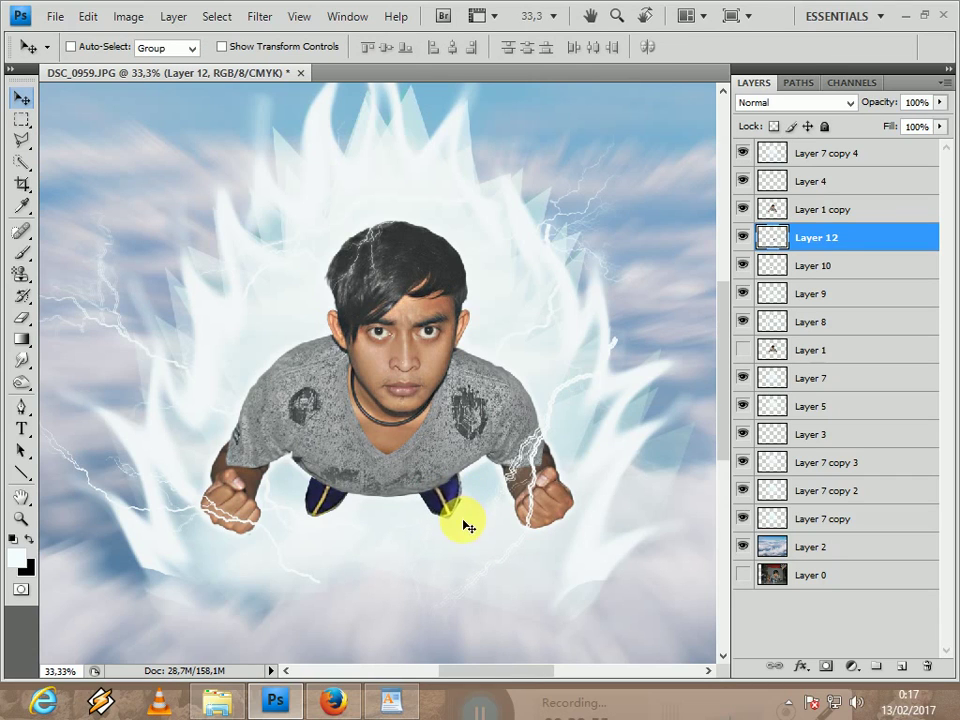
Resize the right boot to 106.1% width and 95.5% height, rotate it -6.2° and place it at X 2124 px, Y 1659 px
key("ctrl+t")
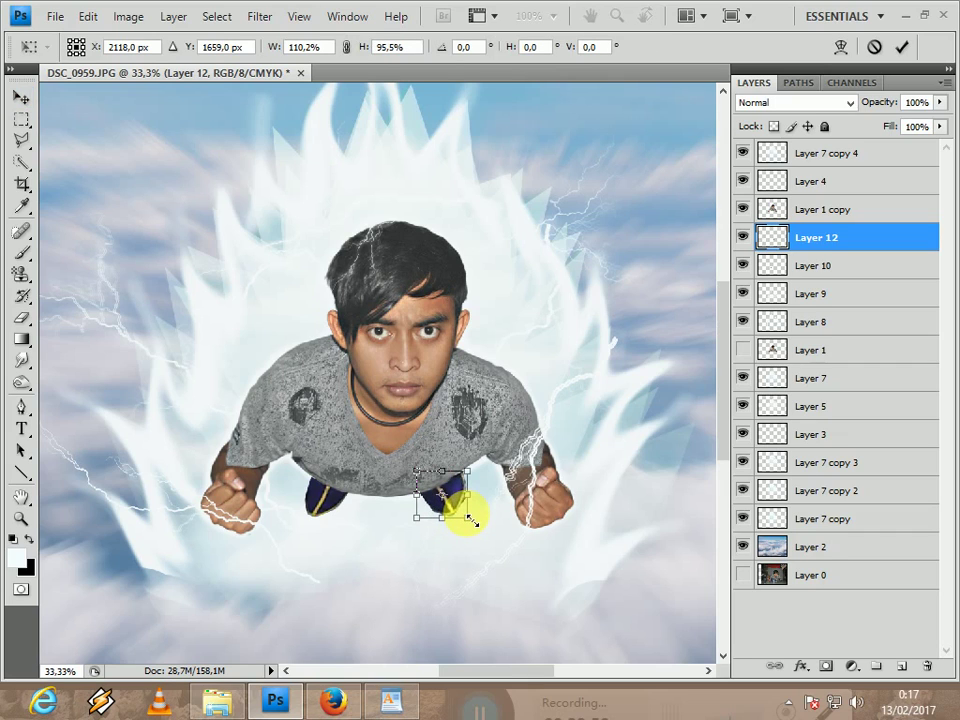
left_click_drag(468, 517, 467, 517)
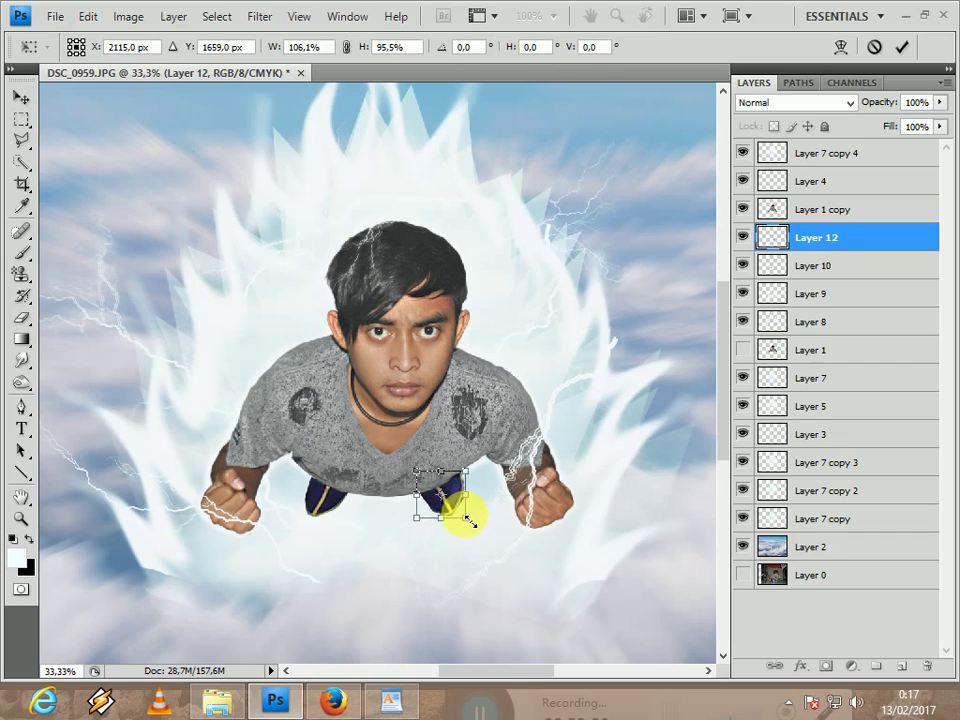
key("Down")
key("Down")
key("Down")
key("Down")
key("Down")
key("Down")
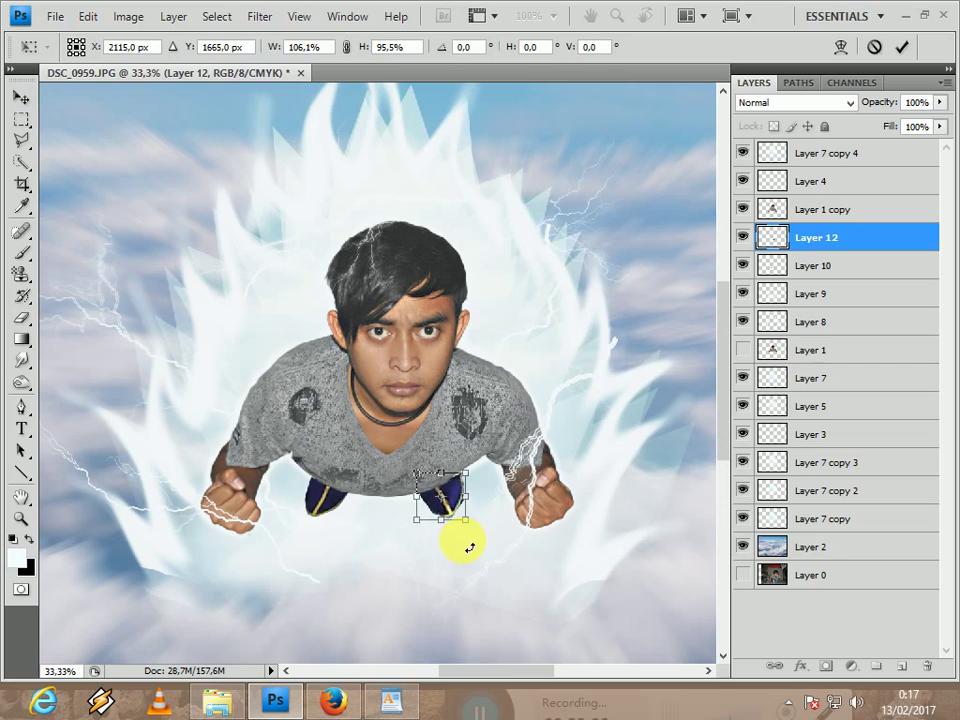
left_click_drag(504, 464, 503, 461)
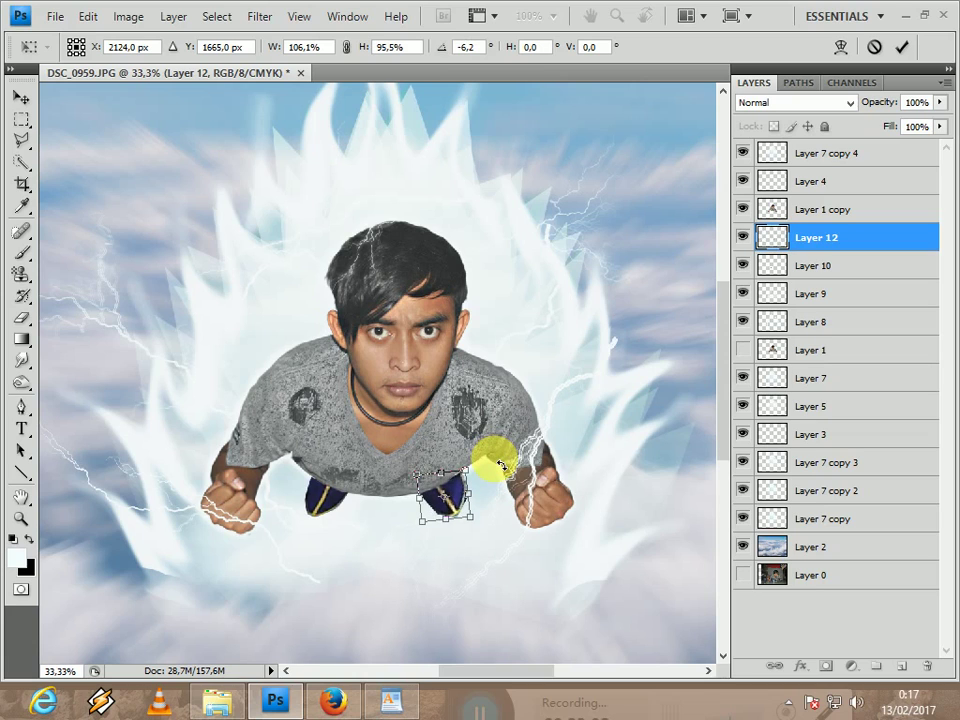
key("Up")
key("Up")
key("Up")
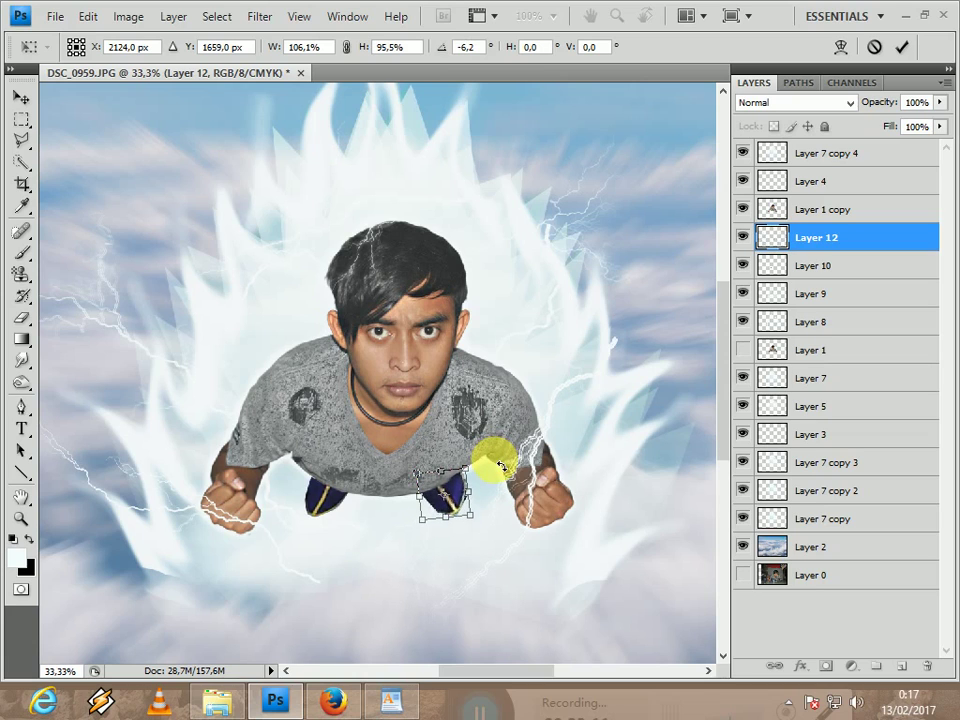
key("Return")
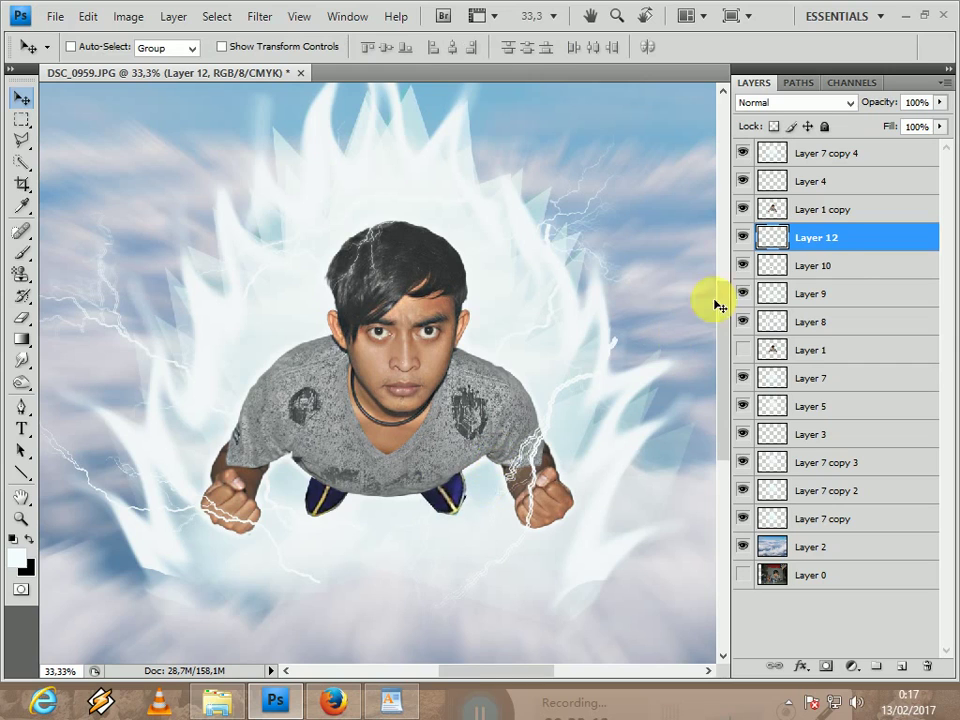
Merge Layer 12 with Layer 10 and apply Smart Sharpen to the boots with amount 109% and radius 1.5 pixels
left_click(840, 273, "ctrl")
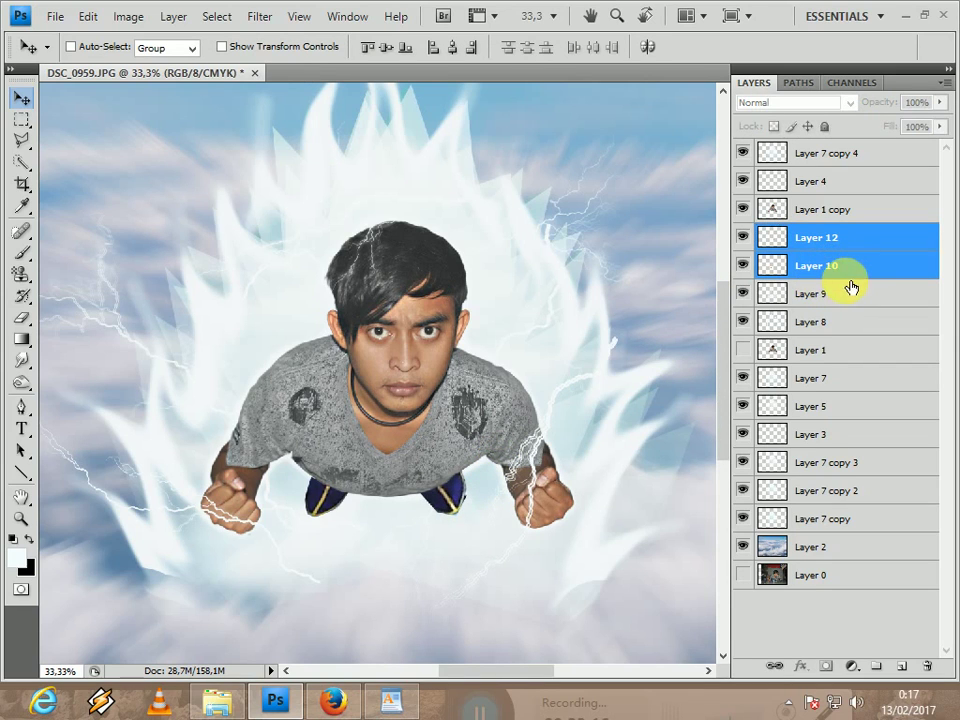
key("ctrl+e")
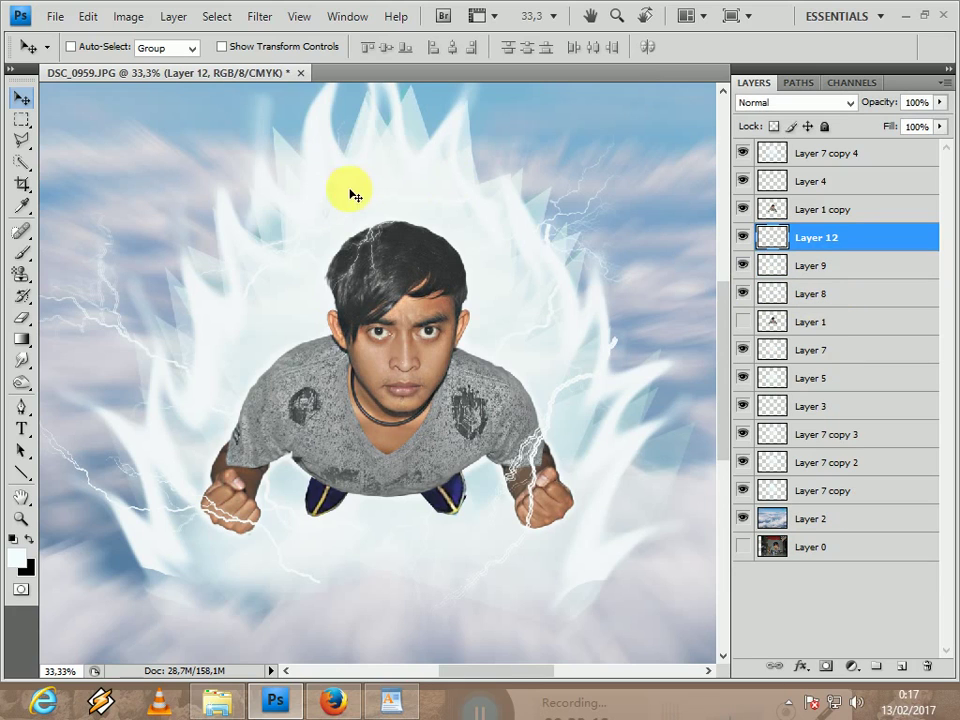
left_click(262, 16)
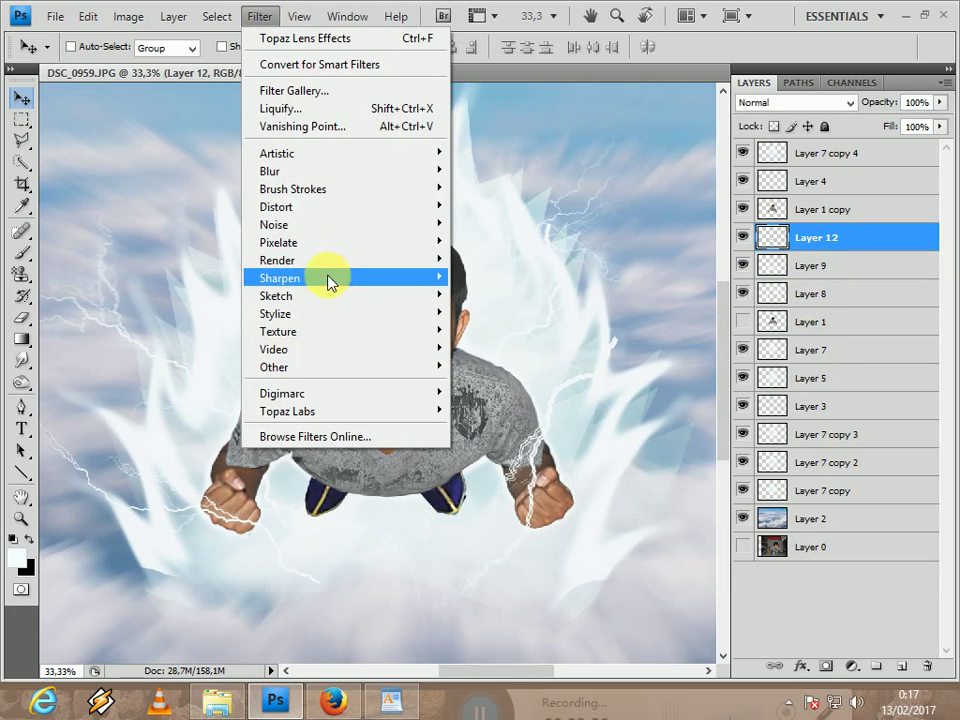
mouse_move(330, 283)
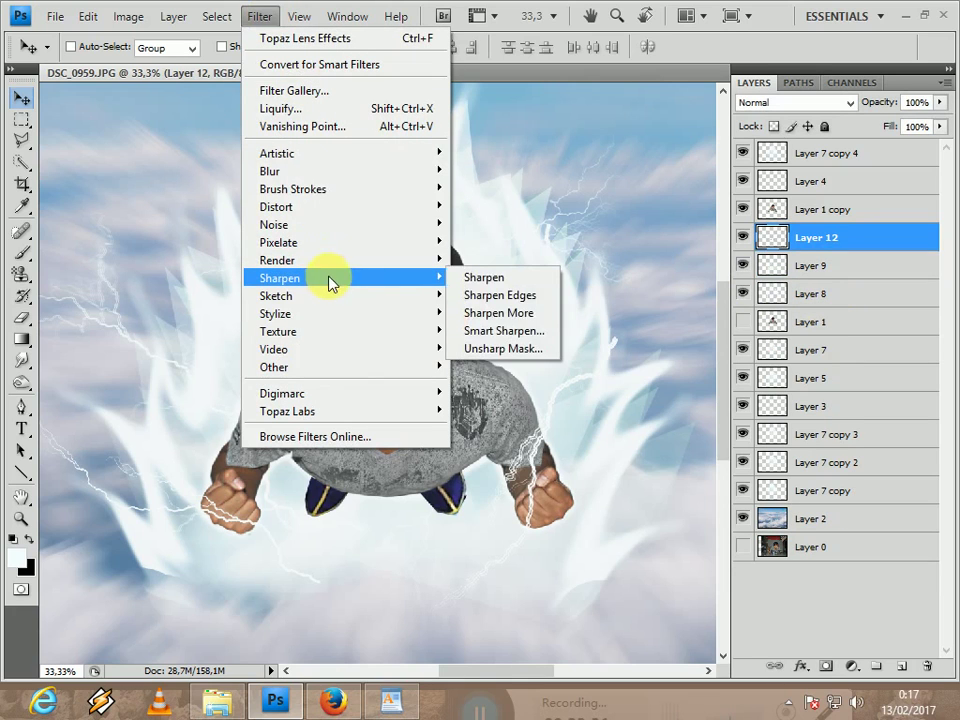
left_click(504, 331)
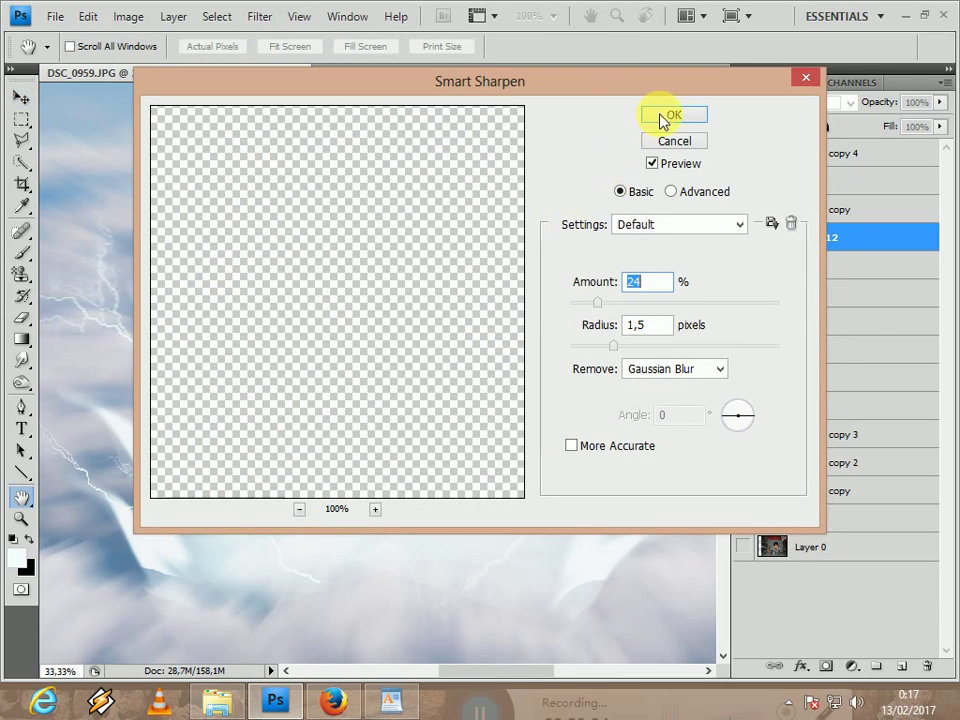
left_click(299, 509)
left_click(299, 509)
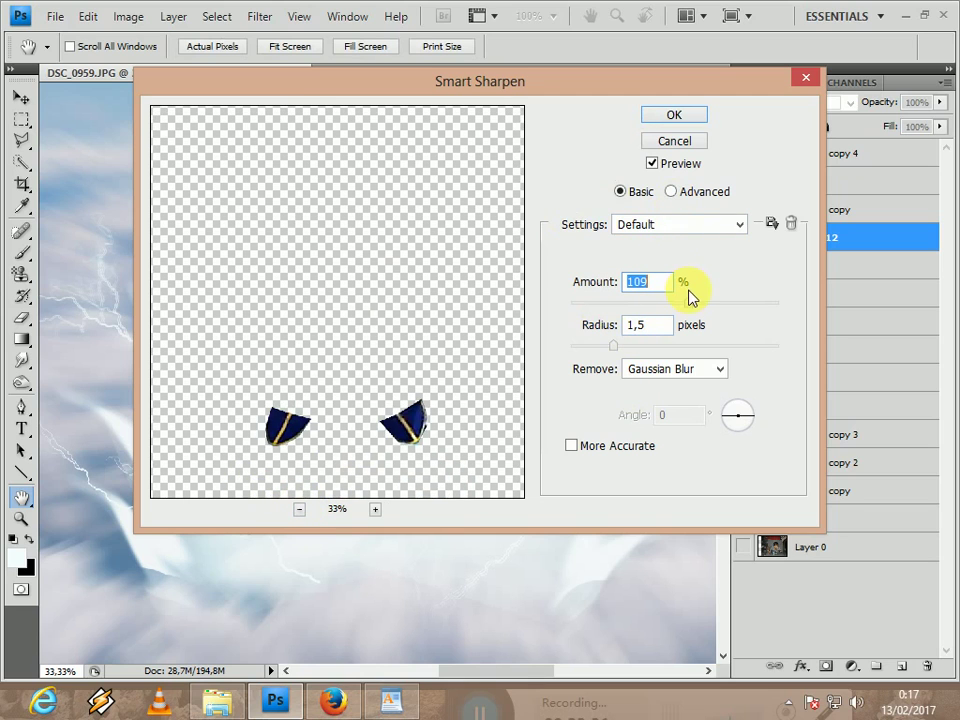
left_click(675, 115)
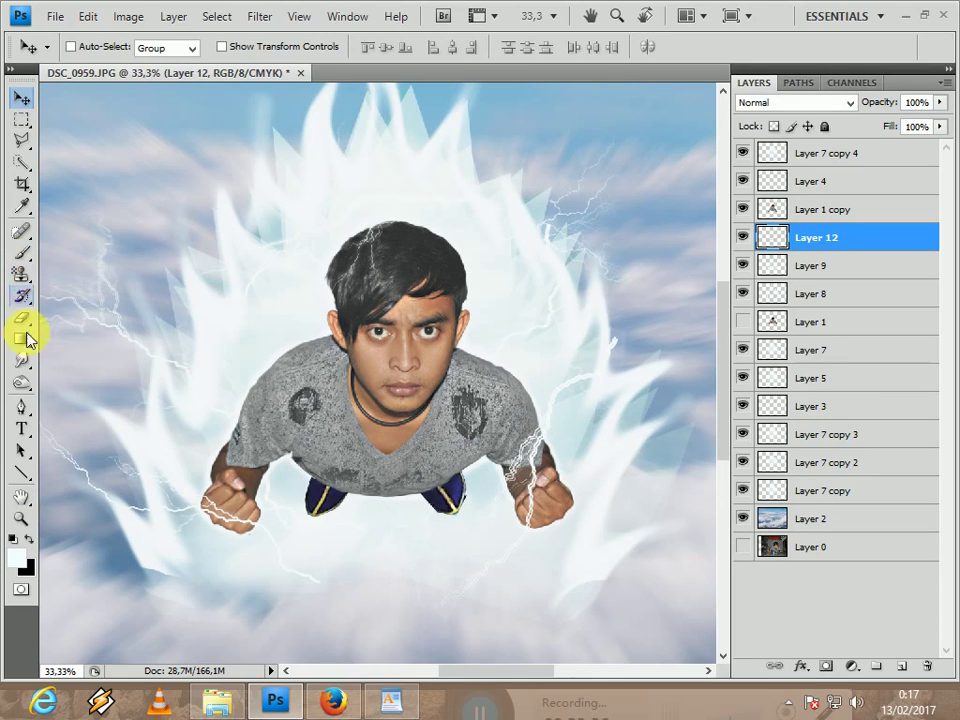
Soften both boots on Layer 12 with the Blur tool, using a 50 px brush at 100% strength
left_click(25, 362)
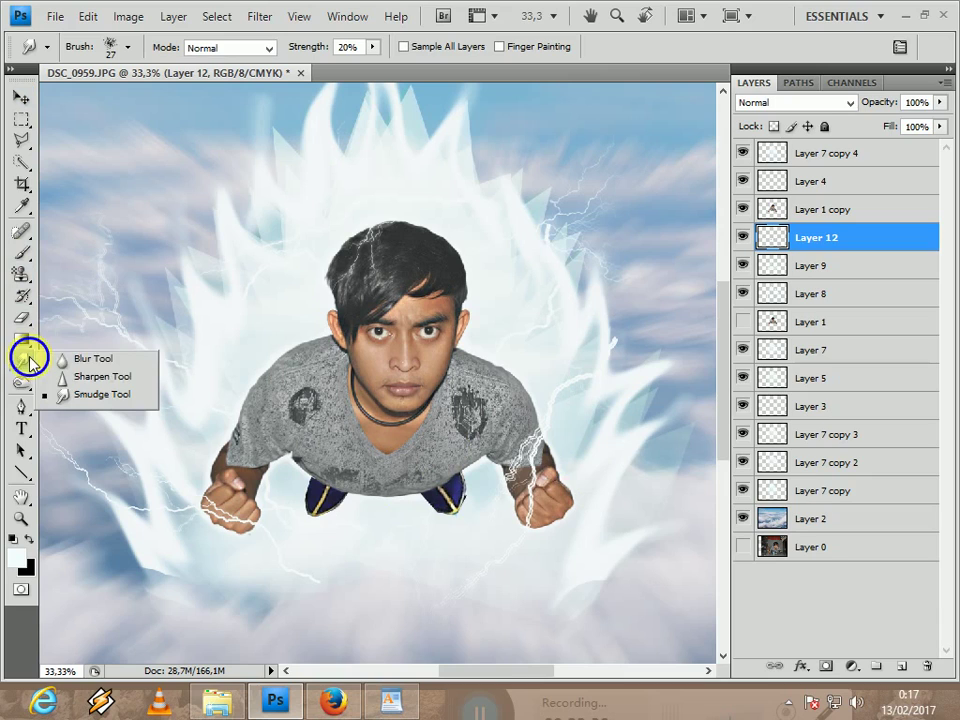
left_click(80, 358)
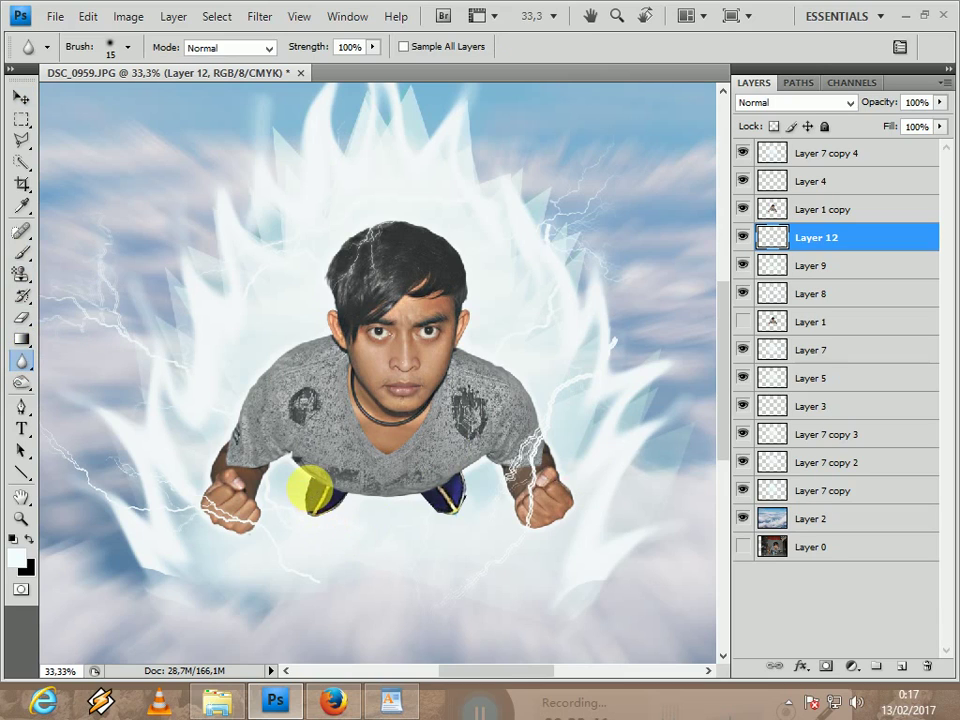
key("bracketleft")
key("bracketleft")
mouse_move(316, 484)
left_mouse_down()
mouse_move(316, 516)
mouse_move(316, 486)
mouse_move(325, 527)
mouse_move(350, 497)
mouse_move(339, 514)
mouse_move(427, 496)
mouse_move(447, 521)
mouse_move(462, 522)
mouse_move(480, 491)
mouse_move(465, 475)
mouse_move(467, 524)
mouse_move(476, 502)
mouse_move(469, 475)
mouse_move(467, 506)
mouse_move(431, 525)
mouse_move(424, 515)
mouse_move(428, 506)
mouse_move(458, 538)
mouse_move(474, 489)
mouse_move(471, 480)
mouse_move(463, 519)
mouse_move(455, 462)
mouse_move(463, 451)
mouse_move(468, 490)
mouse_move(468, 480)
mouse_move(484, 512)
mouse_move(439, 503)
left_mouse_up()
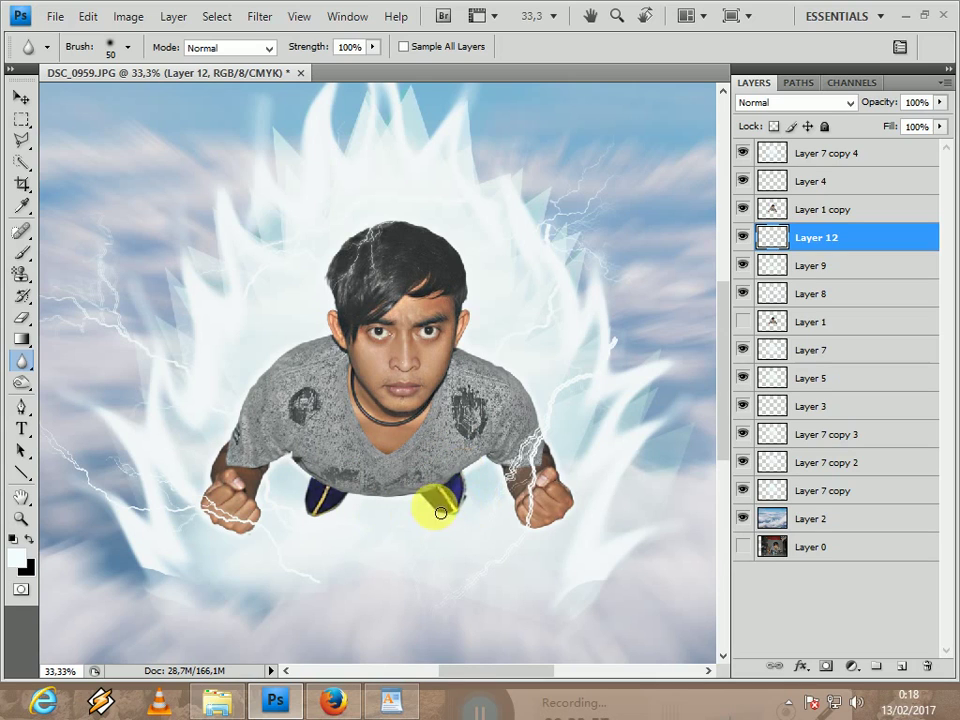
Set the opacity of Layer 7 copy 4 to 24%
left_click(884, 180)
left_click(879, 156)
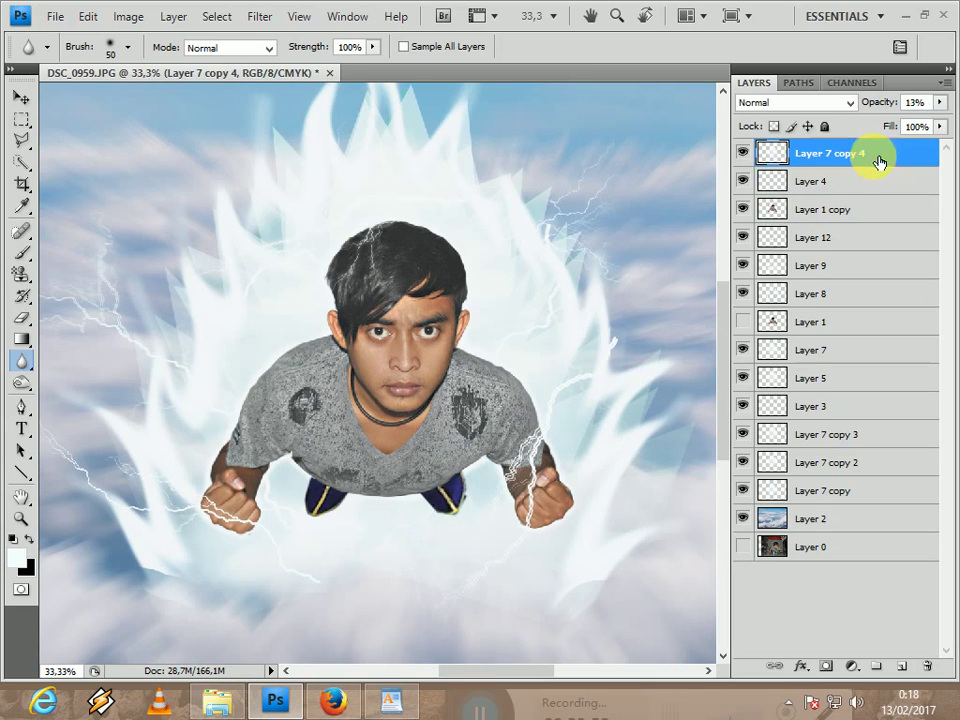
left_click(939, 103)
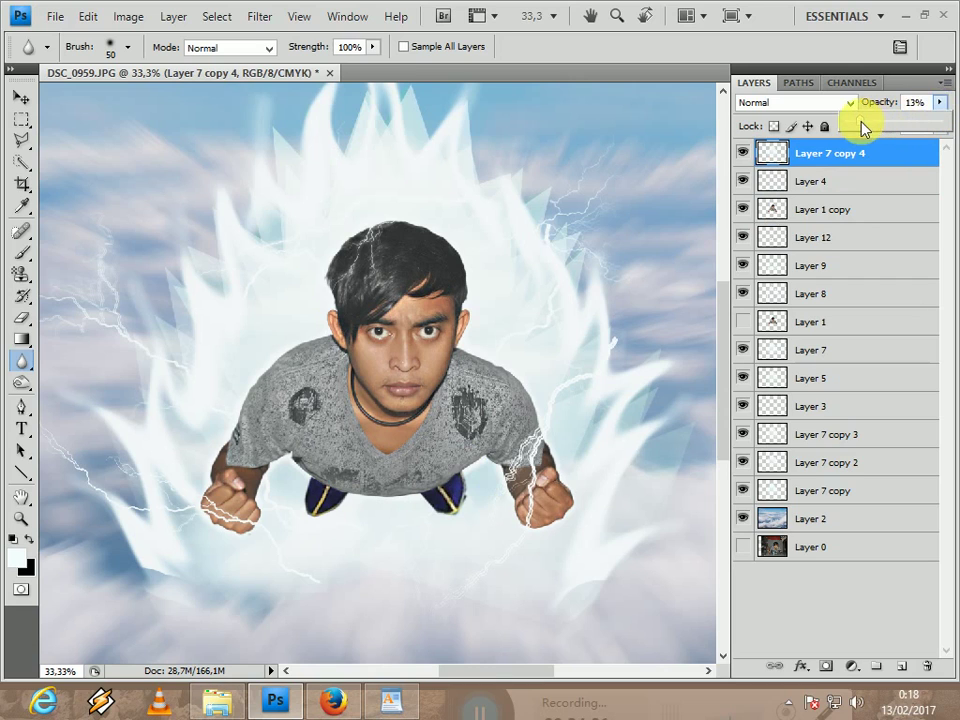
mouse_move(862, 120)
left_mouse_down()
mouse_move(878, 131)
mouse_move(871, 140)
left_mouse_up()
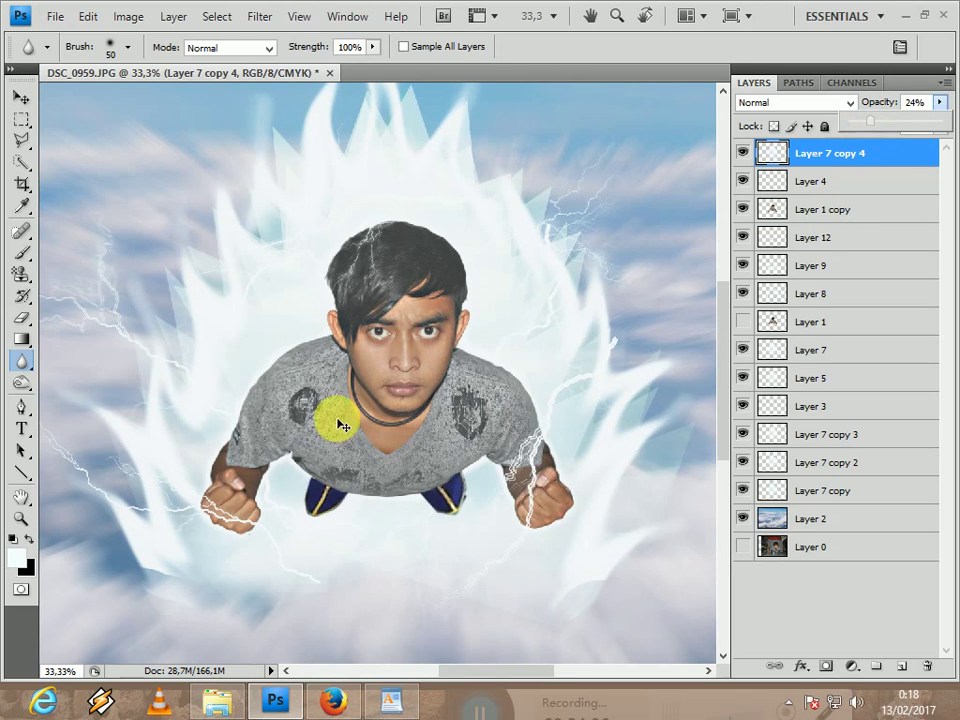
Merge all layers from Layer 7 copy 4 down to Layer 7 copy into one layer above the cloud background
key("ctrl+minus")
key("ctrl+minus")
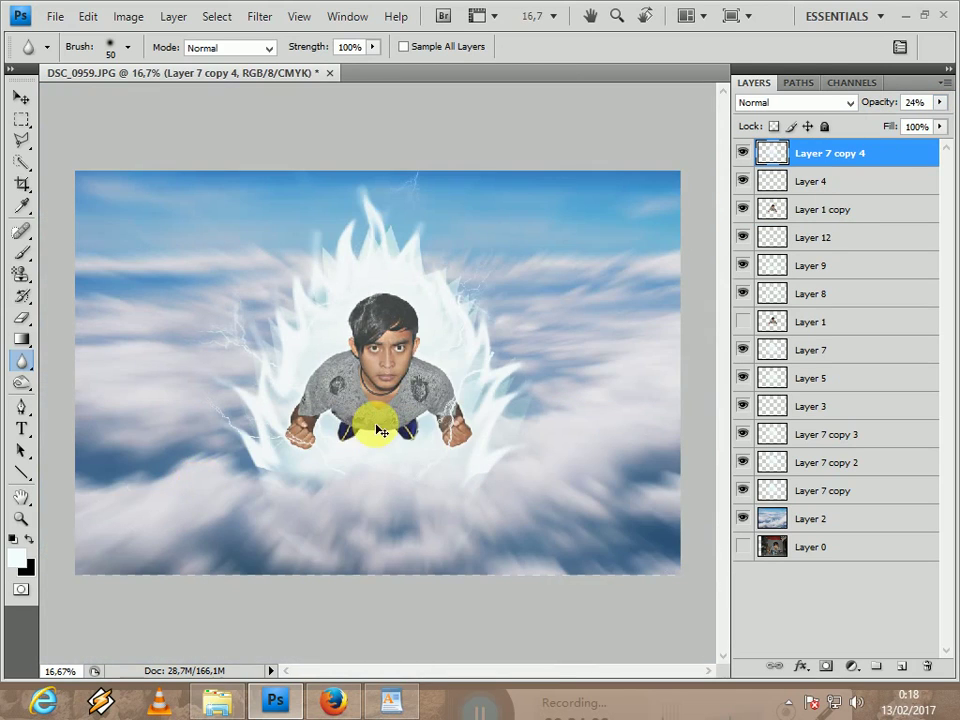
key("ctrl+plus")
key("ctrl+minus")
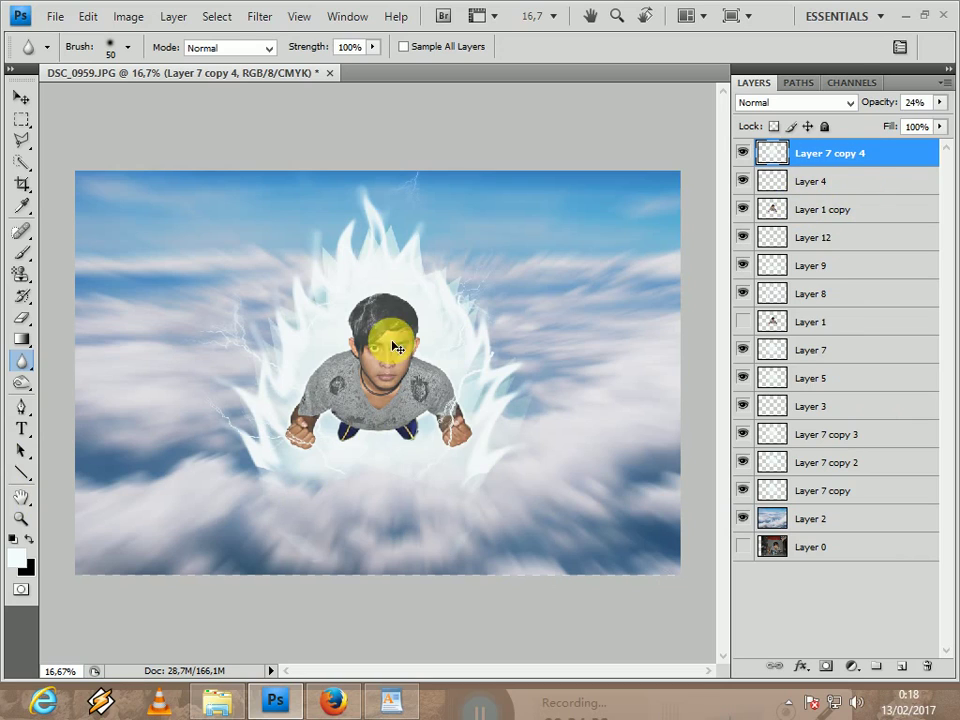
left_click(864, 184, "shift")
left_click(885, 212, "shift")
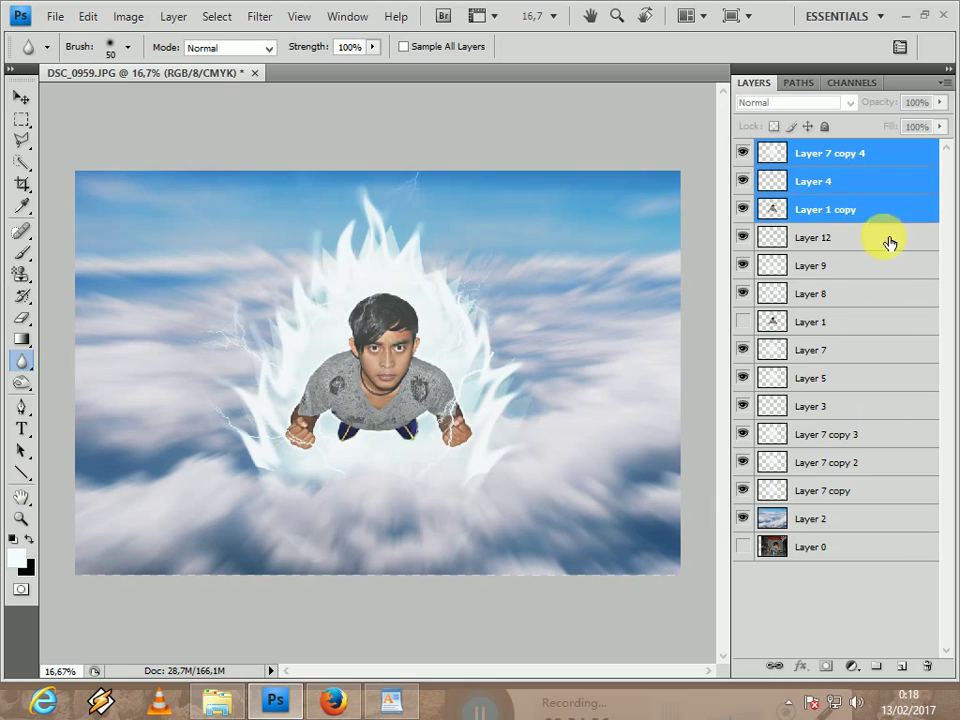
left_click(890, 238, "shift")
left_click(898, 290, "shift")
left_click(889, 324, "shift")
left_click(889, 352, "shift")
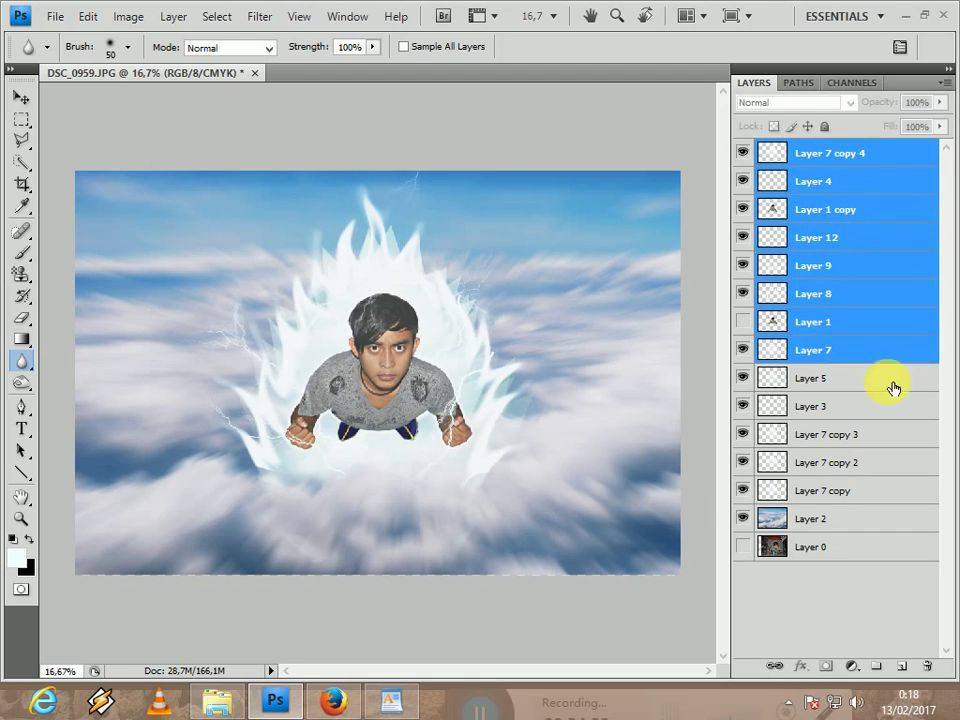
left_click(889, 380, "shift")
left_click(890, 406, "shift")
left_click(887, 434, "shift")
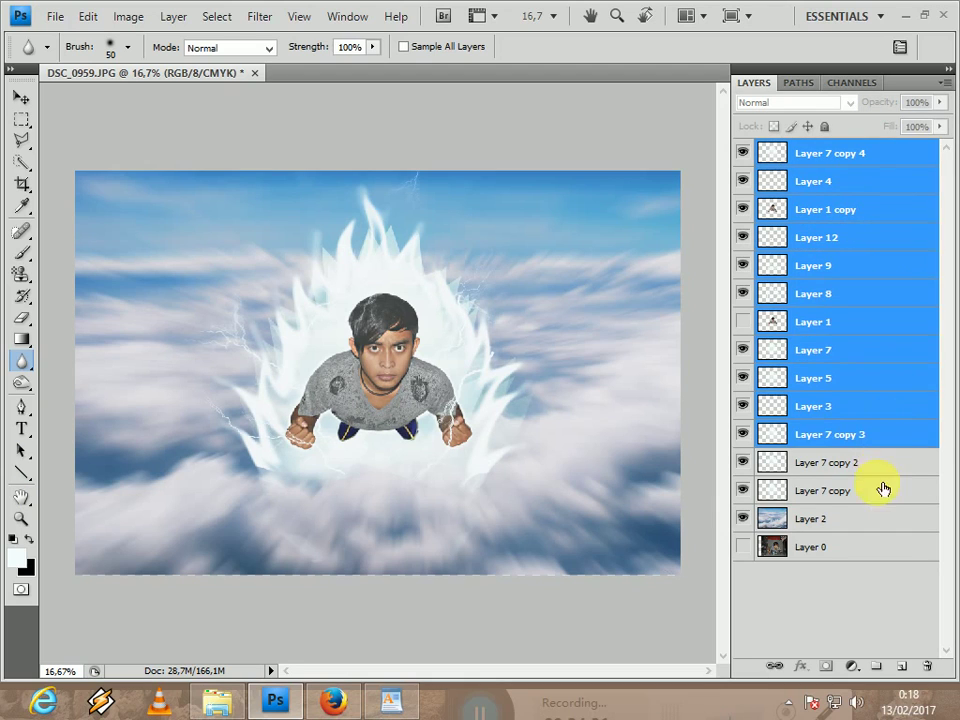
left_click(882, 463, "shift")
left_click(874, 500, "shift")
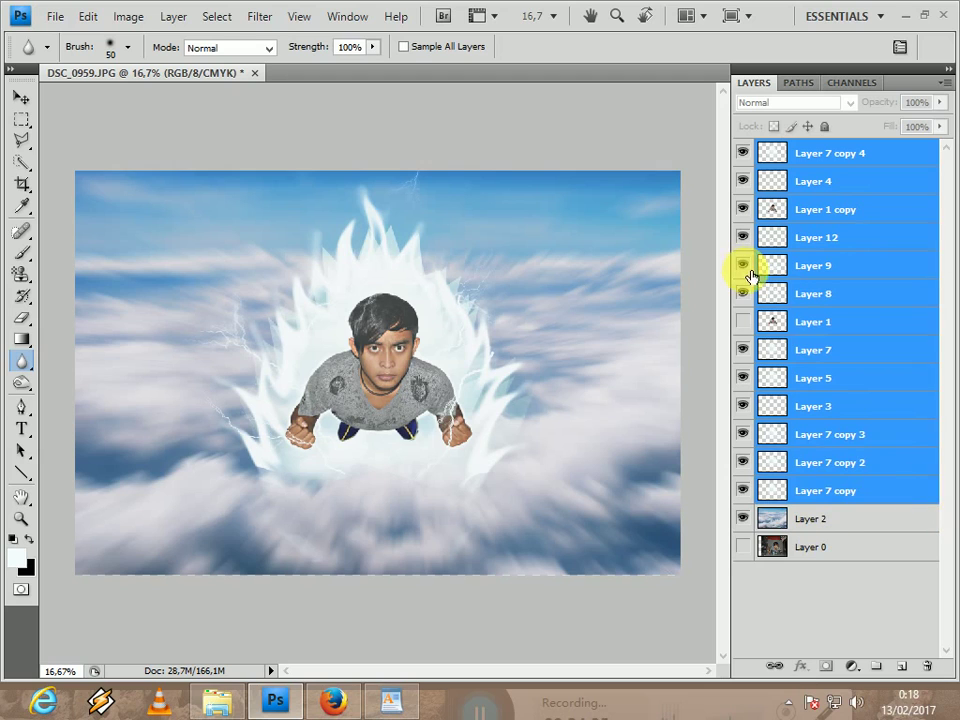
key("ctrl+e")
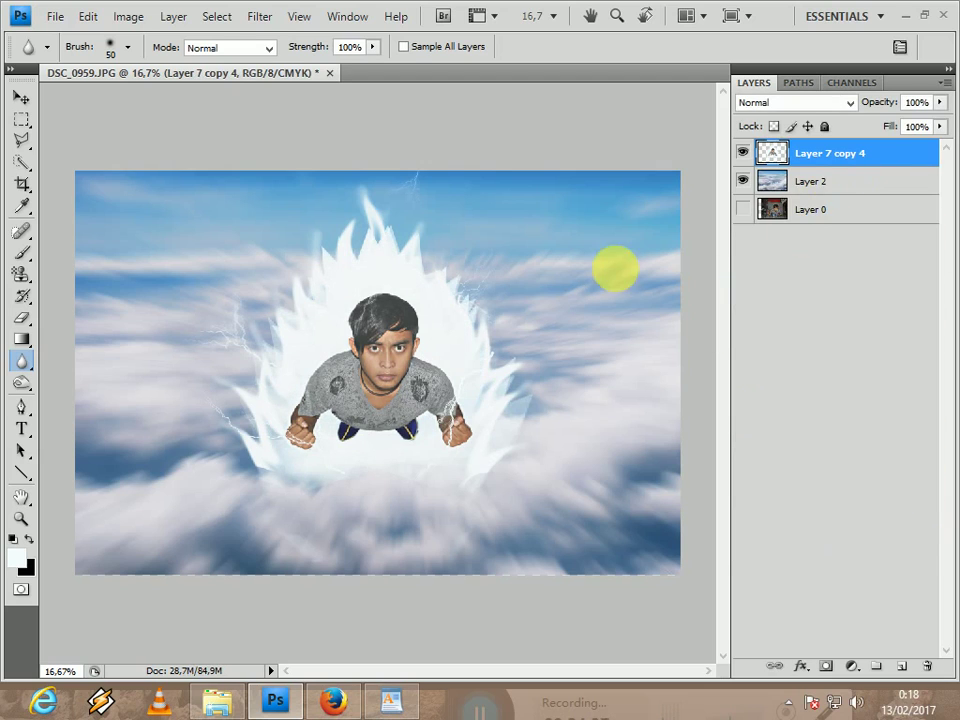
Shift the merged flying man and his aura slightly to the right over the clouds
left_click(21, 96)
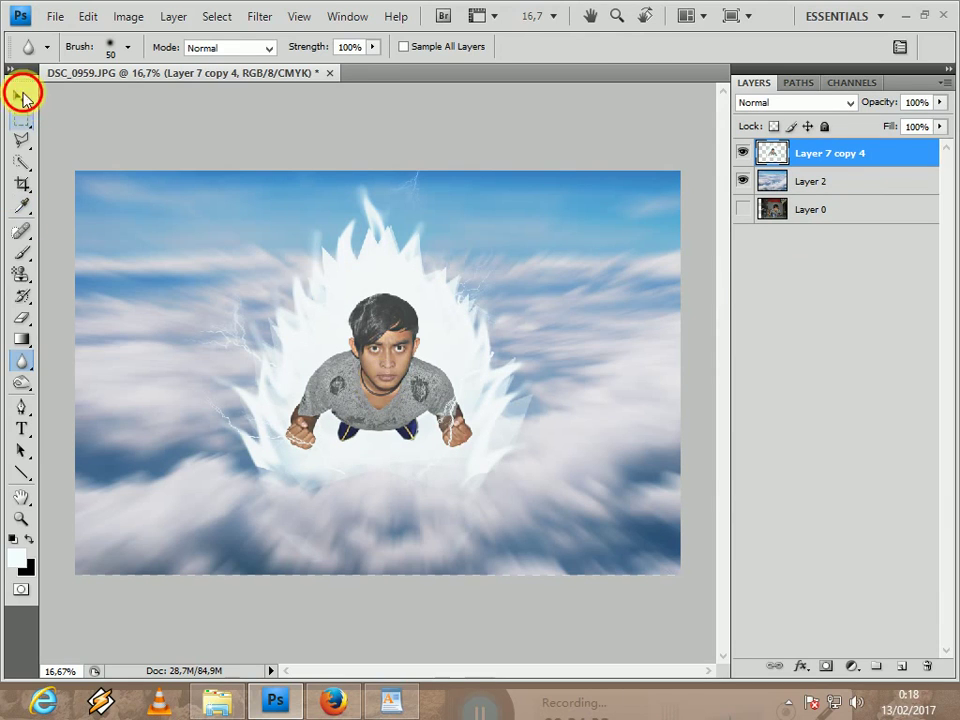
left_click_drag(368, 366, 400, 397)
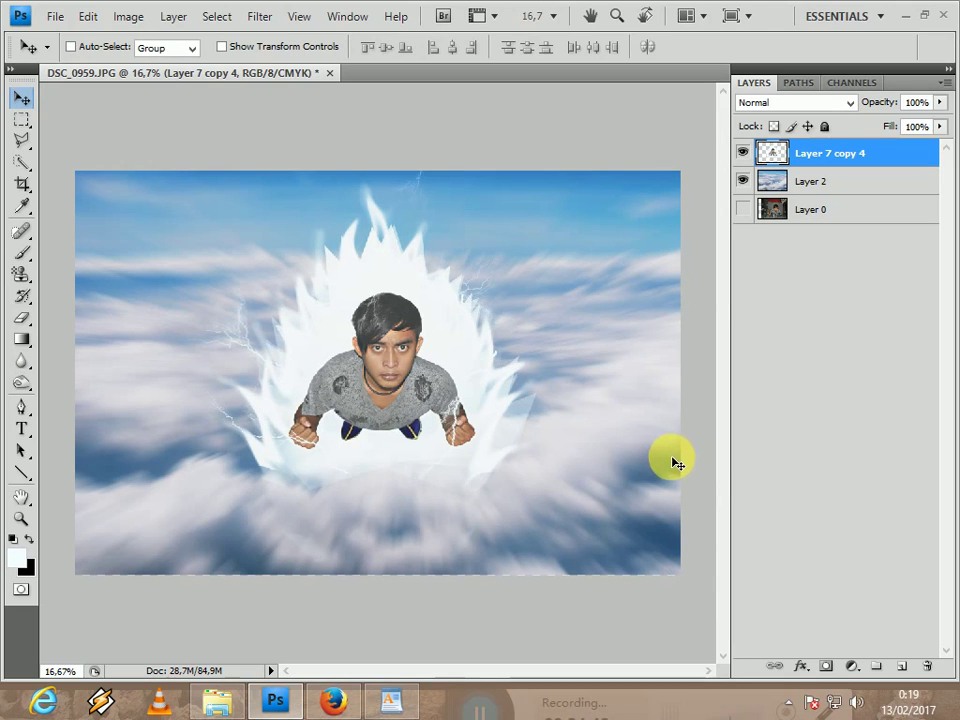
Switch to the WordPad document with the closing message and dock the taskbar along the right edge of the desktop
left_click(396, 703)
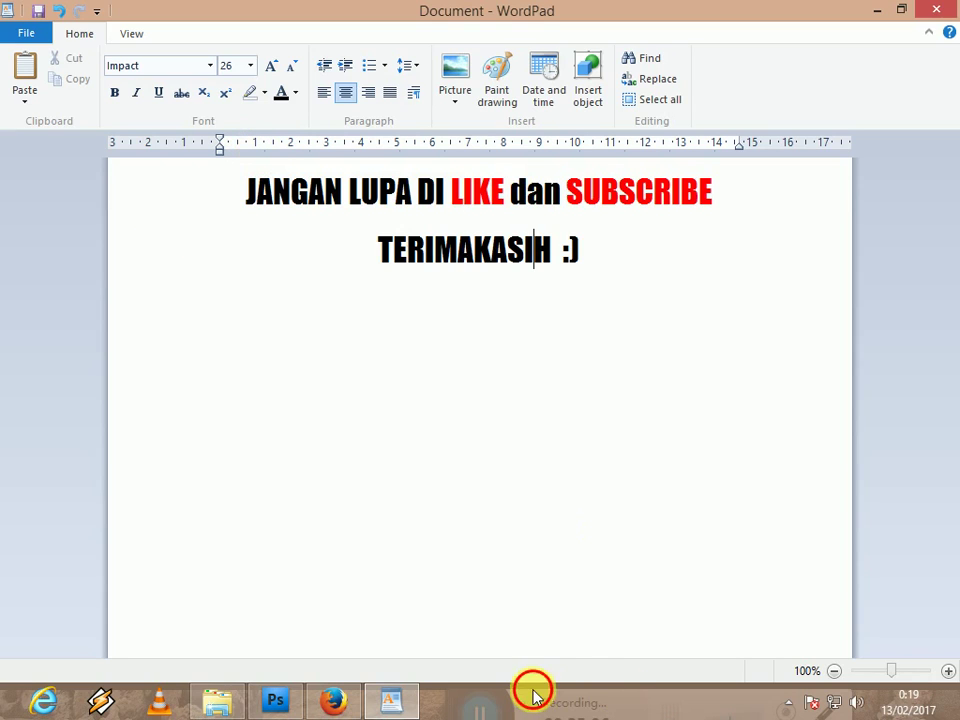
left_click_drag(700, 702, 943, 461)
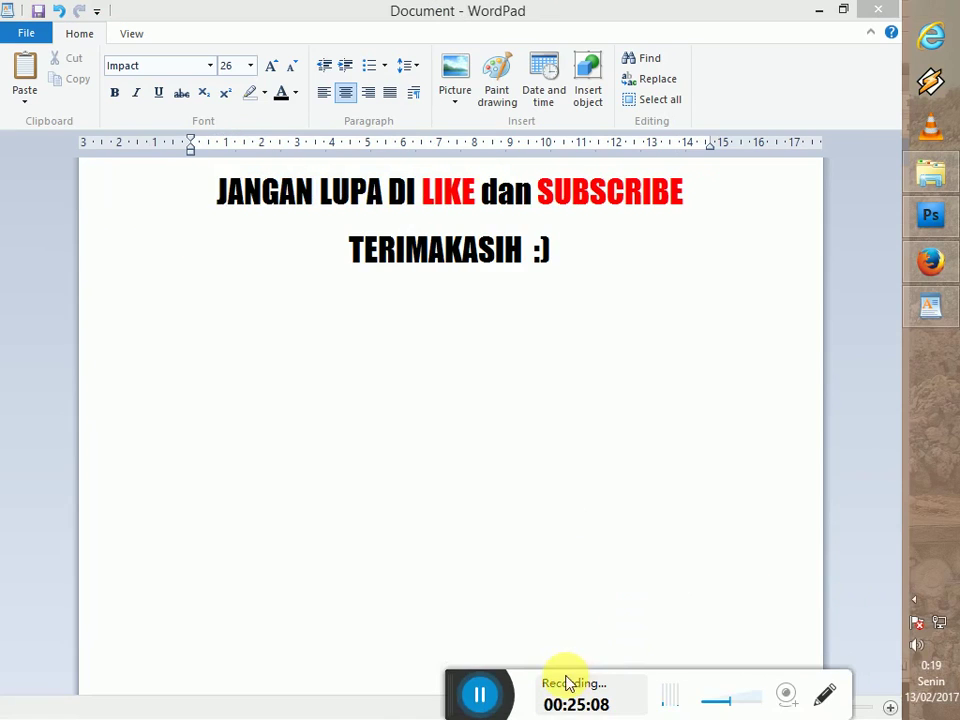